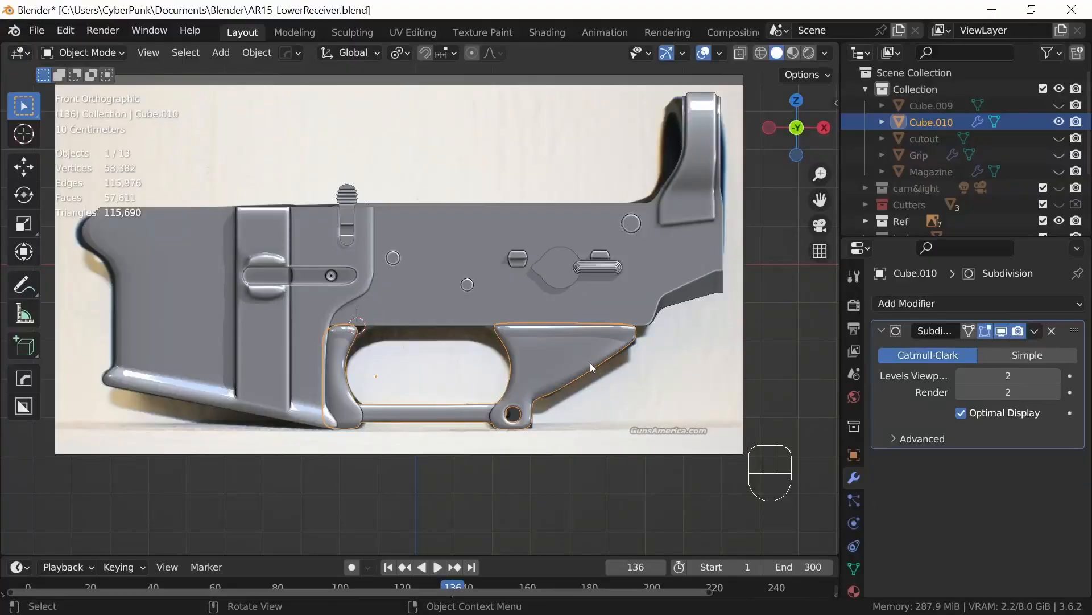
# Step: Isolate the magazine well in local view and open its mesh for editing
pyautogui.click(607, 343)
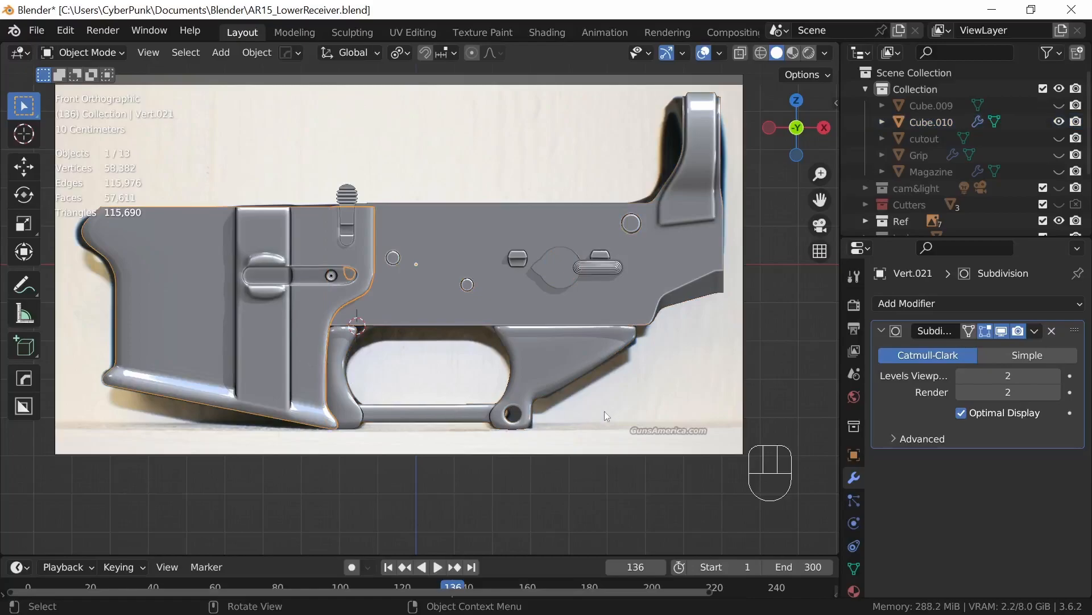
pyautogui.click(610, 375)
pyautogui.moveTo(610, 376); pyautogui.dragTo(643, 388, button='middle')
pyautogui.moveTo(614, 386); pyautogui.dragTo(643, 375, button='middle')
pyautogui.click(380, 349)
pyautogui.press('KP_Divide')
pyautogui.press('Tab')
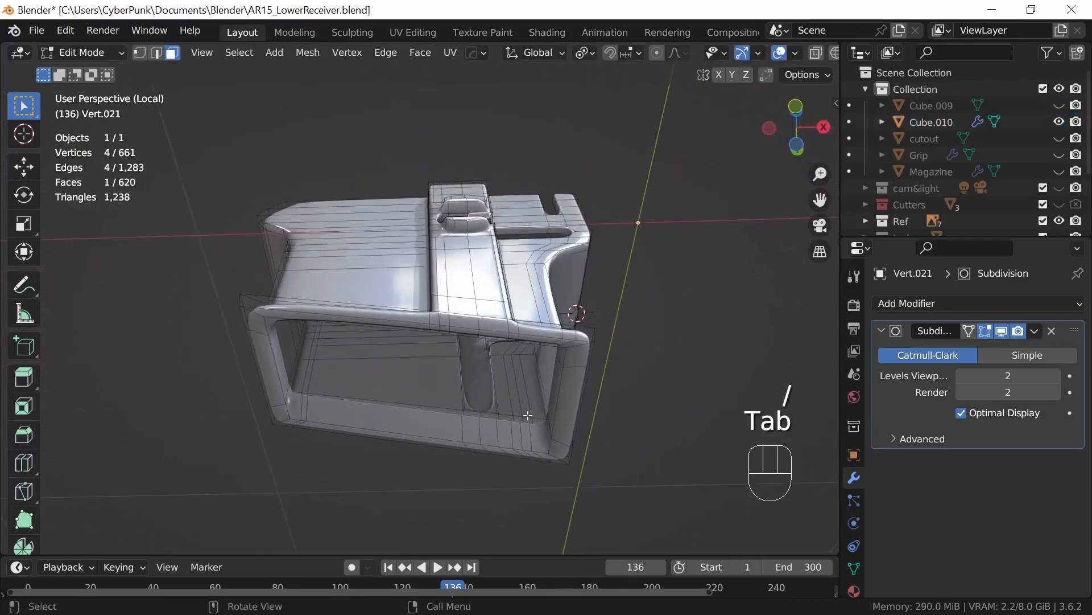
# Step: Select the edge loop around the magazine well's bottom opening and move it down about 0.14 m along Z
pyautogui.press('2')
pyautogui.moveTo(432, 429); pyautogui.dragTo(477, 470, button='middle')
pyautogui.moveTo(587, 442); pyautogui.dragTo(556, 442, button='middle')
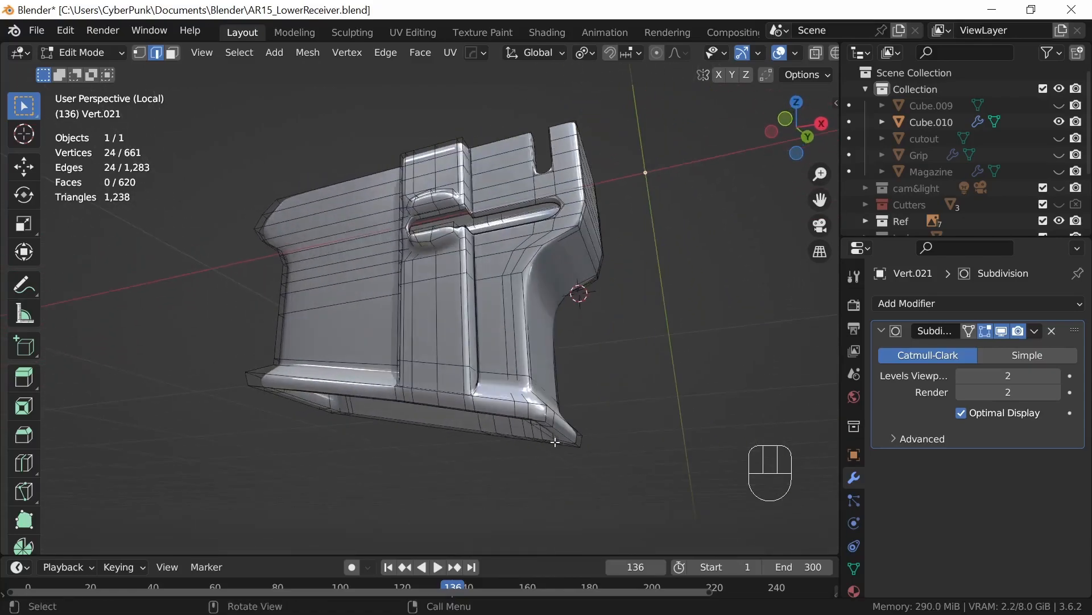
pyautogui.press('g')
pyautogui.press('z')
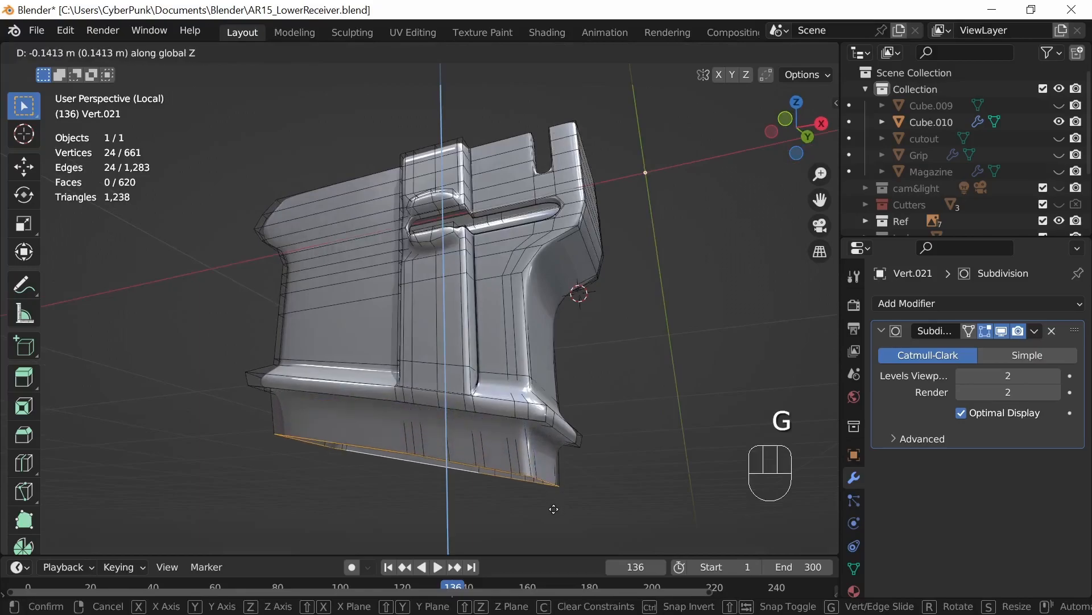
pyautogui.click(553, 509)
# Step: With the subdivision display off in the viewport, inset the column of faces on the magazine well's rear wall by about 0.009 m
pyautogui.moveTo(710, 437); pyautogui.dragTo(571, 445, button='middle')
pyautogui.press('3')
pyautogui.moveTo(521, 352); pyautogui.dragTo(646, 425, button='middle')
pyautogui.keyDown('ctrl'); pyautogui.click(478, 417); pyautogui.keyUp('ctrl')
pyautogui.keyDown('shift'); pyautogui.click(509, 434); pyautogui.keyUp('shift')
pyautogui.moveTo(550, 434); pyautogui.dragTo(585, 447, button='middle')
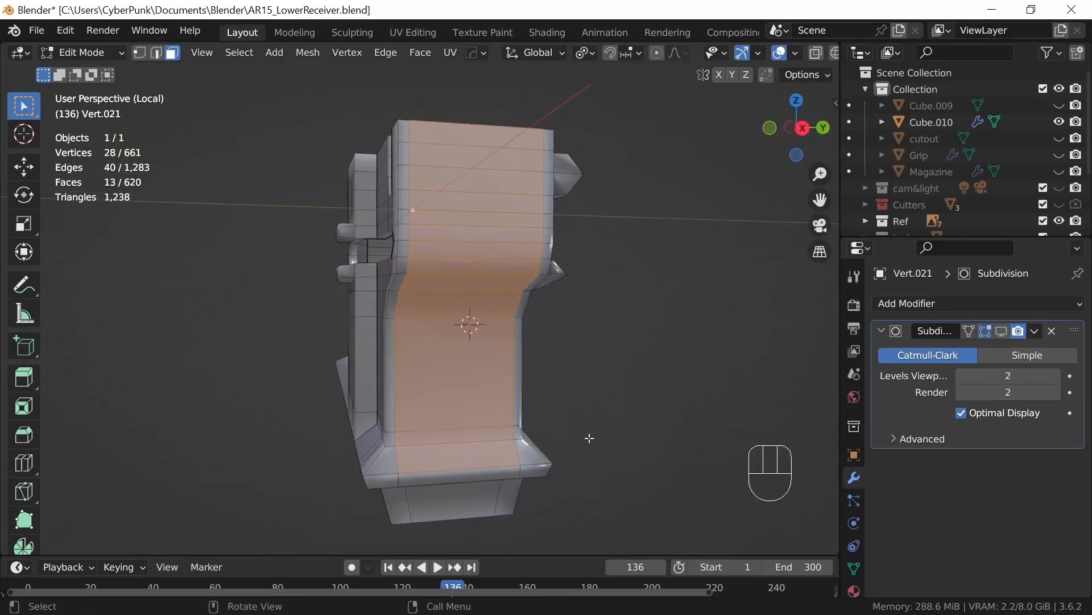
pyautogui.press('/')
pyautogui.moveTo(647, 429); pyautogui.dragTo(503, 493, button='middle')
pyautogui.keyDown('ctrl'); pyautogui.moveTo(574, 465); pyautogui.dragTo(599, 406, button='middle'); pyautogui.keyUp('ctrl')
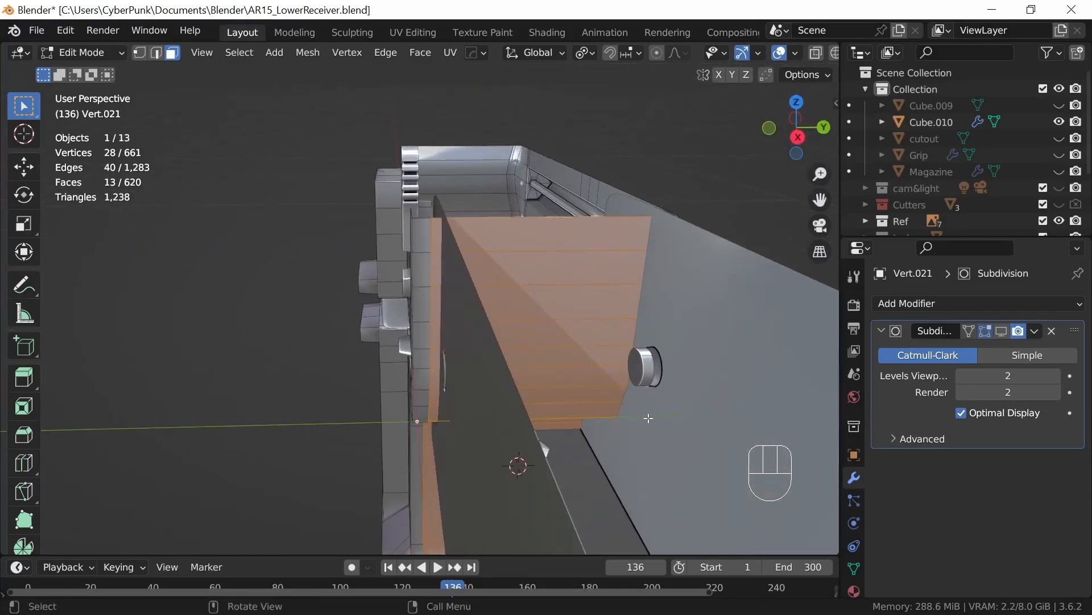
pyautogui.press('i')
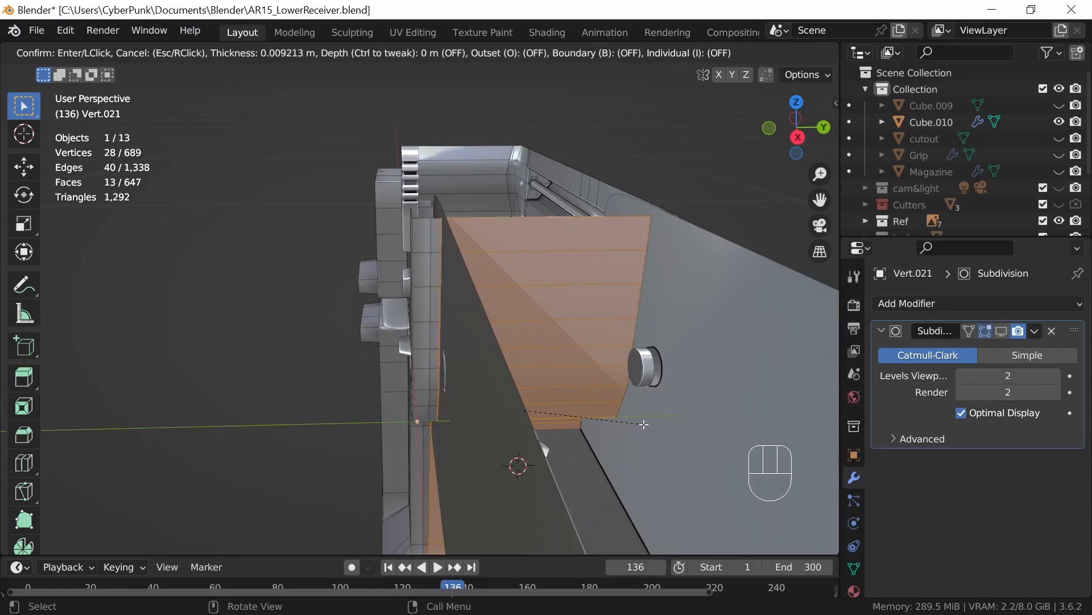
pyautogui.click(650, 423)
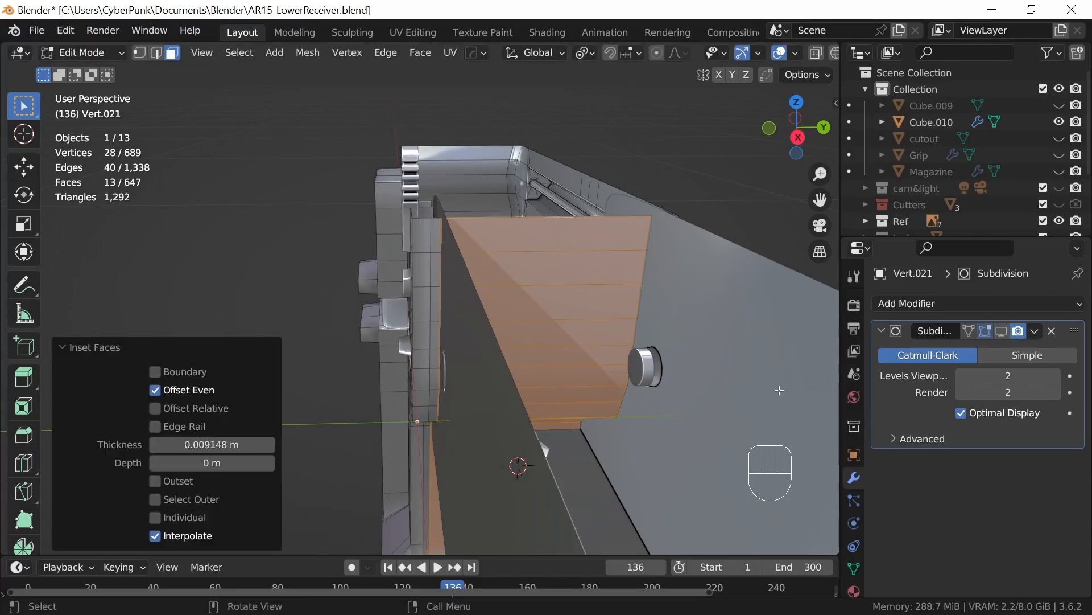
# Step: Isolate the magazine well again and extrude the inset rear faces about -0.021 m along X
pyautogui.moveTo(567, 458); pyautogui.dragTo(658, 432, button='middle')
pyautogui.press('KP_Divide')
pyautogui.press('e')
pyautogui.press('x')
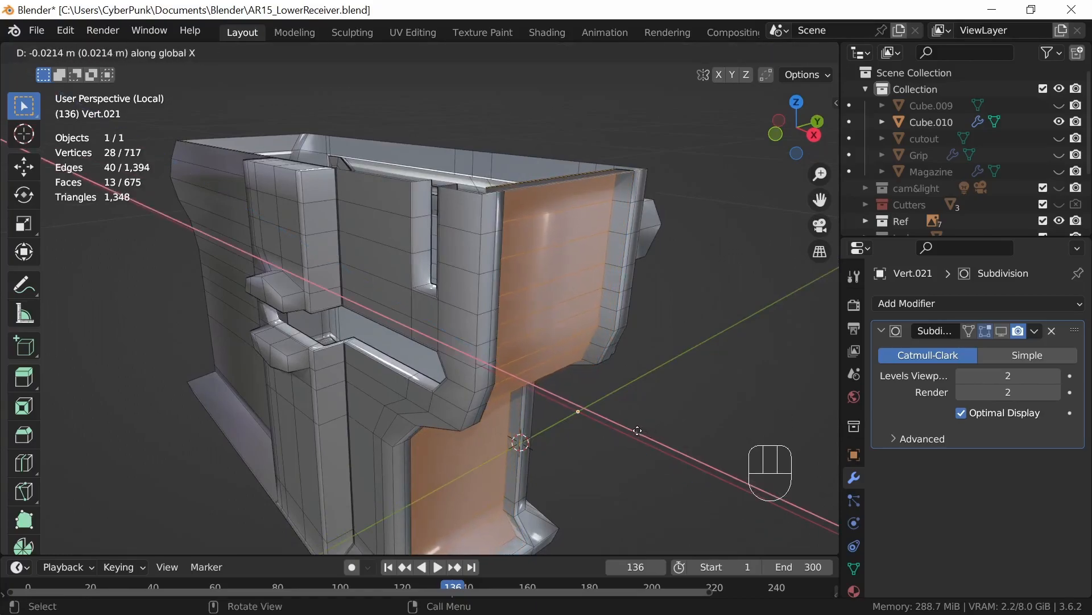
pyautogui.click(637, 432)
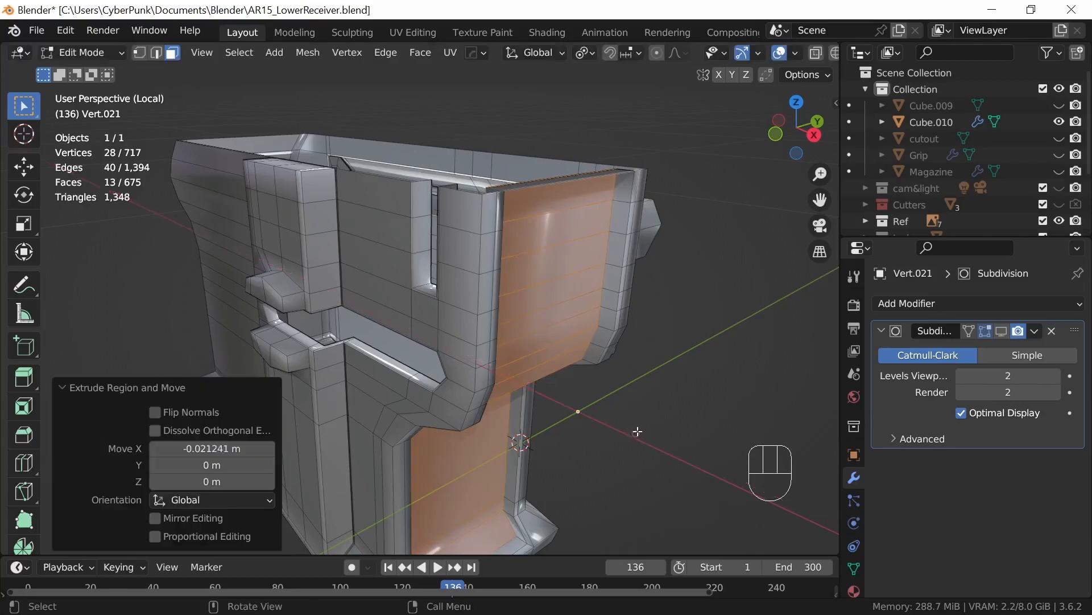
# Step: Delete the extruded rear faces and the leftover faces at the ends of the opening, and return to the full model in Object Mode
pyautogui.press('x')
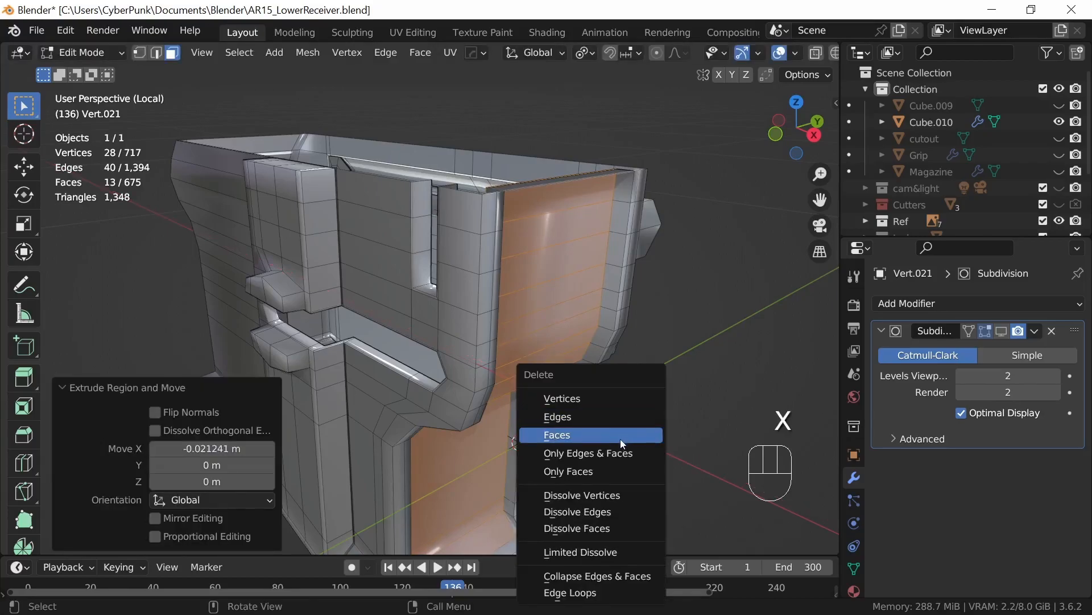
pyautogui.click(649, 431)
pyautogui.moveTo(651, 427); pyautogui.dragTo(492, 401, button='middle')
pyautogui.click(489, 372)
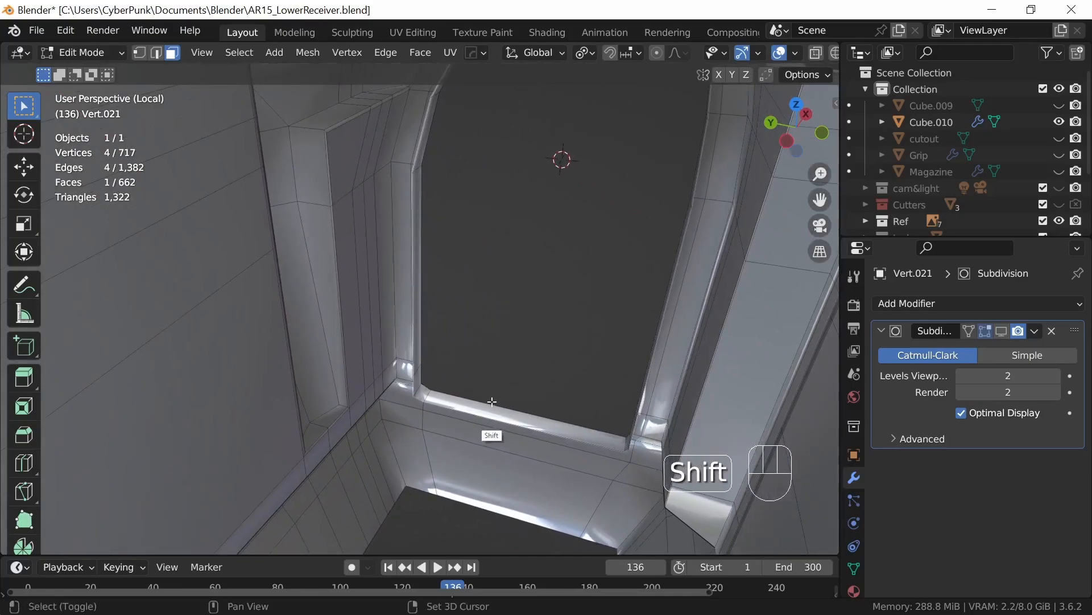
pyautogui.moveTo(624, 450); pyautogui.dragTo(636, 428, button='middle')
pyautogui.press('x')
pyautogui.click(609, 441)
pyautogui.press('/')
pyautogui.press('Tab')
# Step: Select the receiver body, trigger guard and their pins in front view and move them about 0.009 m down along Z
pyautogui.click(570, 347)
pyautogui.moveTo(573, 407); pyautogui.dragTo(565, 438, button='middle')
pyautogui.keyDown('shift'); pyautogui.moveTo(568, 401); pyautogui.dragTo(621, 503, button='middle'); pyautogui.keyUp('shift')
pyautogui.keyDown('shift'); pyautogui.moveTo(669, 428); pyautogui.dragTo(522, 439, button='middle'); pyautogui.keyUp('shift')
pyautogui.keyDown('ctrl'); pyautogui.moveTo(548, 429); pyautogui.dragTo(555, 449, button='middle'); pyautogui.keyUp('ctrl')
pyautogui.hotkey('alt', 'z')
pyautogui.moveTo(678, 172); pyautogui.dragTo(329, 498)
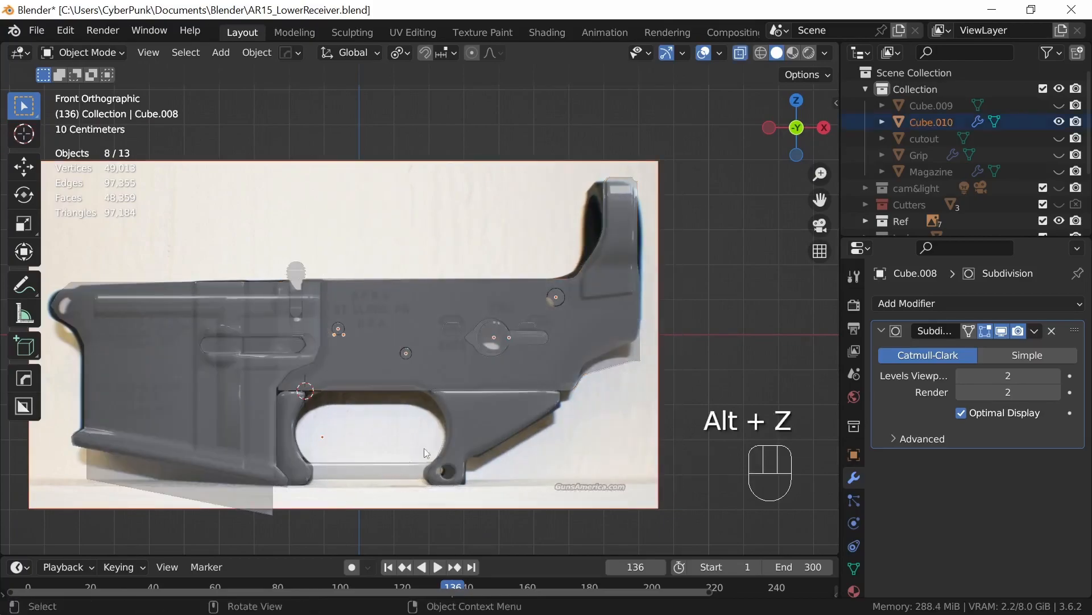
pyautogui.hotkey('alt', 'z')
pyautogui.keyDown('ctrl'); pyautogui.moveTo(434, 455); pyautogui.dragTo(619, 386, button='middle'); pyautogui.keyUp('ctrl')
pyautogui.press('g')
pyautogui.press('z')
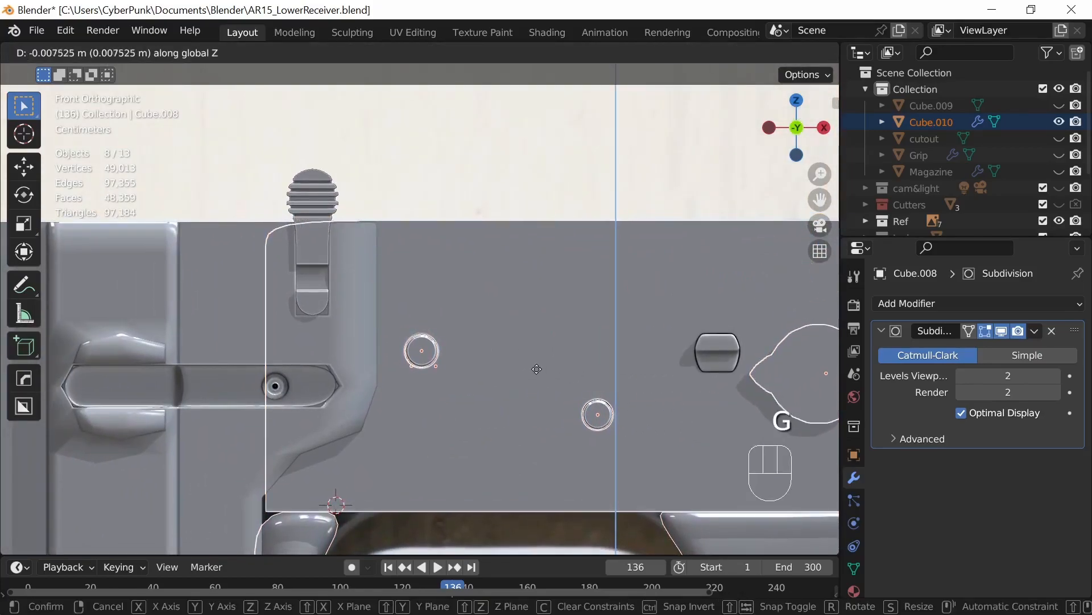
pyautogui.click(536, 371)
# Step: Turn off the receiver body's subdivision viewport display, and isolate it together with the magazine well for mesh editing
pyautogui.moveTo(537, 374); pyautogui.dragTo(651, 411, button='middle')
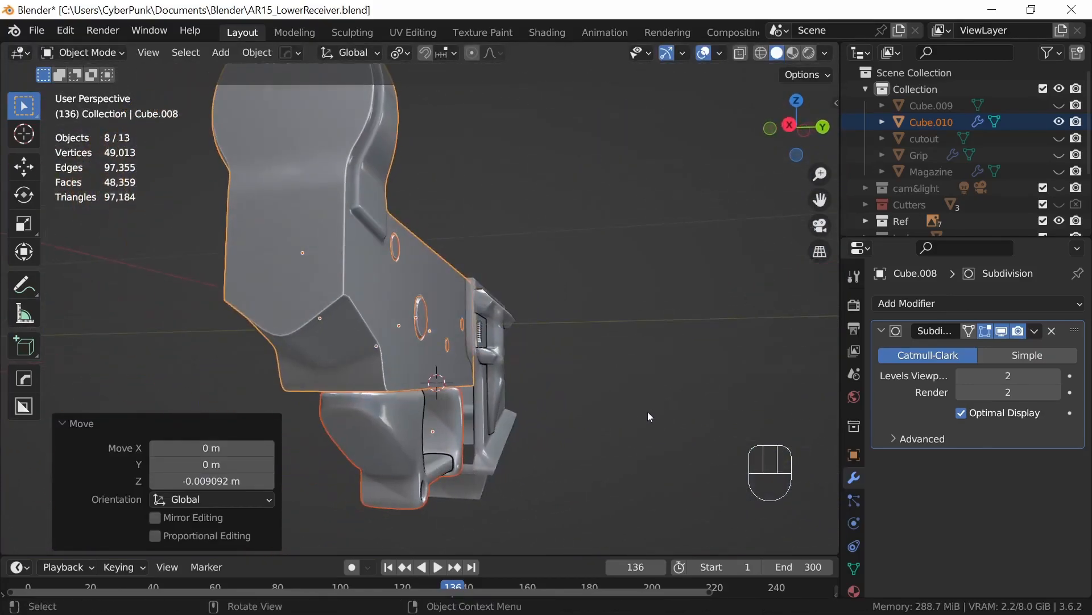
pyautogui.moveTo(568, 438); pyautogui.dragTo(697, 428, button='middle')
pyautogui.click(499, 366)
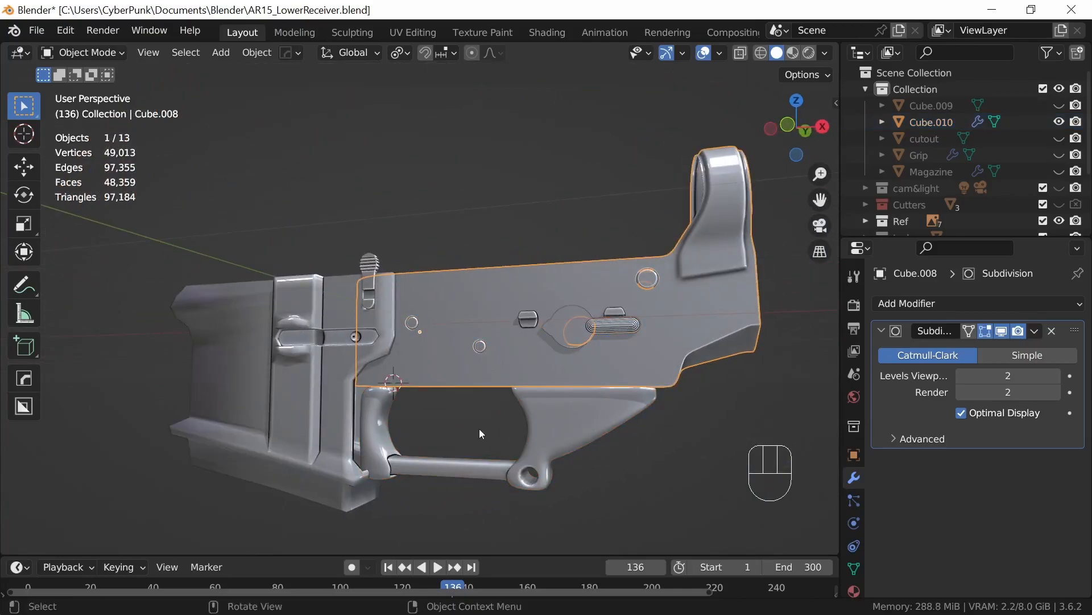
pyautogui.click(1002, 332)
pyautogui.moveTo(541, 428); pyautogui.dragTo(603, 427, button='middle')
pyautogui.keyDown('shift'); pyautogui.click(276, 450); pyautogui.keyUp('shift')
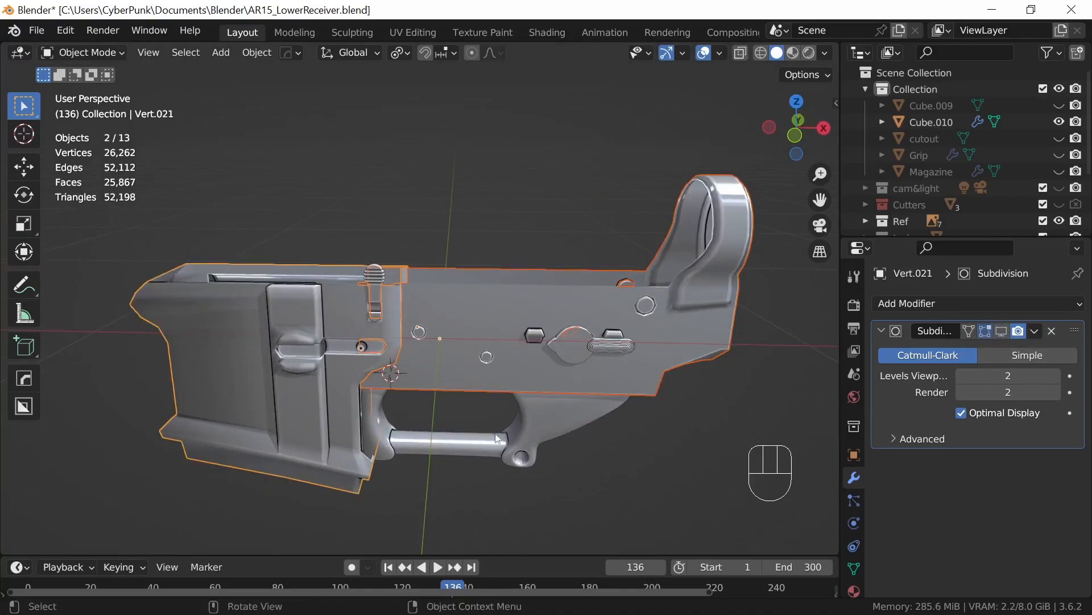
pyautogui.press('/')
pyautogui.moveTo(550, 452); pyautogui.dragTo(604, 388, button='middle')
pyautogui.press('Tab')
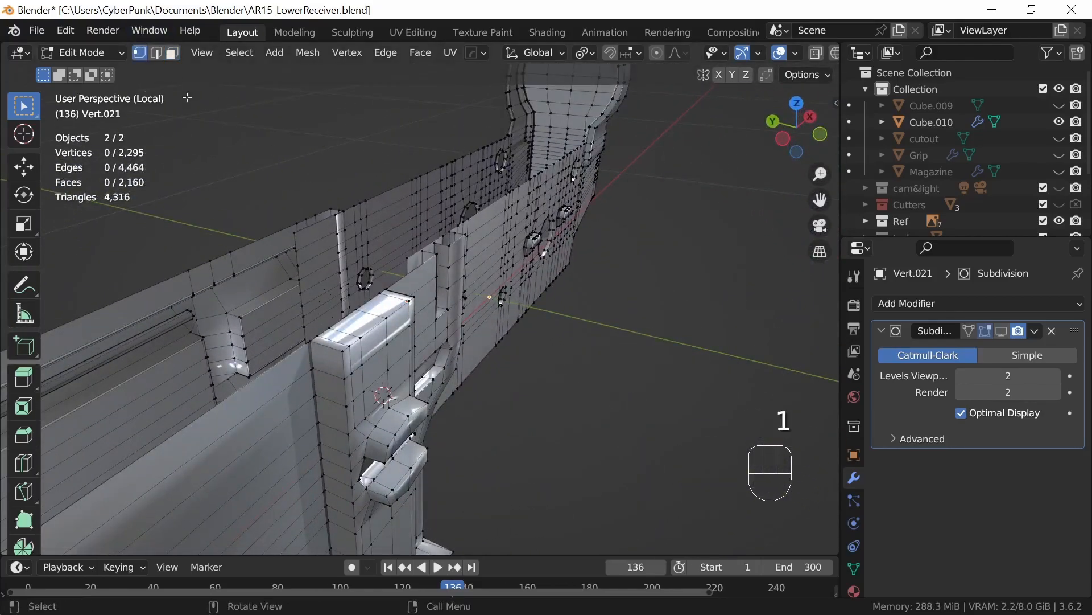
# Step: Edit only the magazine well and snap the 3D cursor to the two selected edge chains bordering its rear opening
pyautogui.keyDown('shift'); pyautogui.moveTo(479, 378); pyautogui.dragTo(576, 420, button='middle'); pyautogui.keyUp('shift')
pyautogui.moveTo(468, 457); pyautogui.dragTo(370, 393, button='middle')
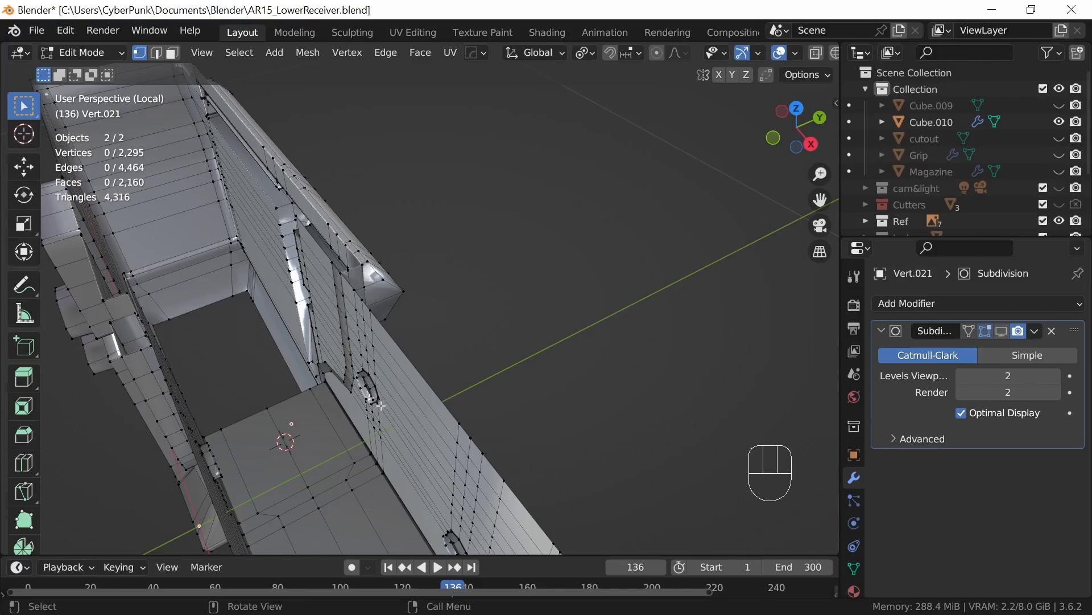
pyautogui.moveTo(419, 408); pyautogui.dragTo(470, 357, button='middle')
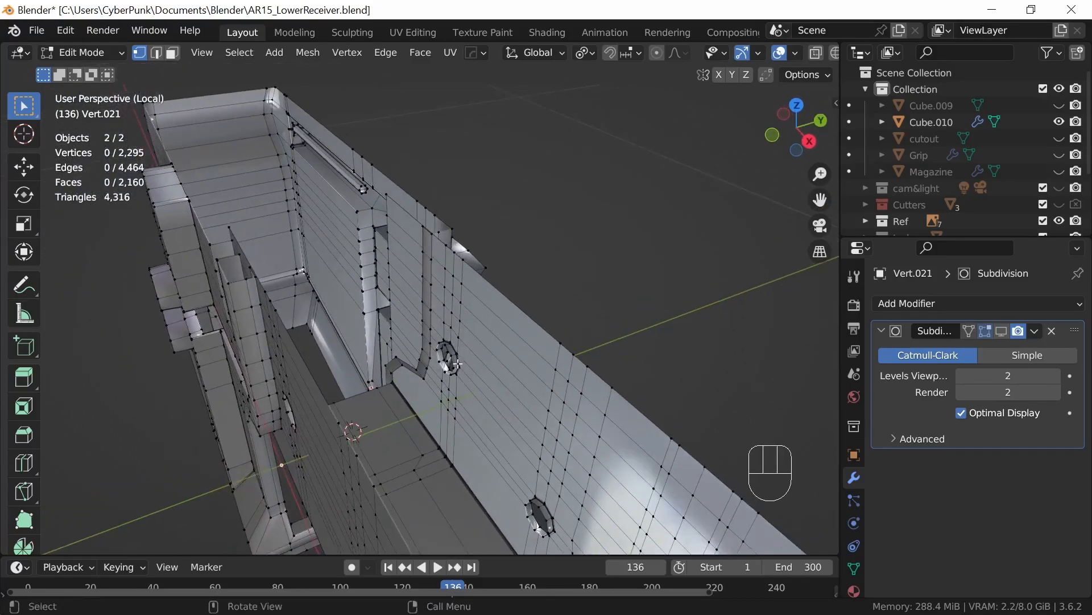
pyautogui.press('Tab')
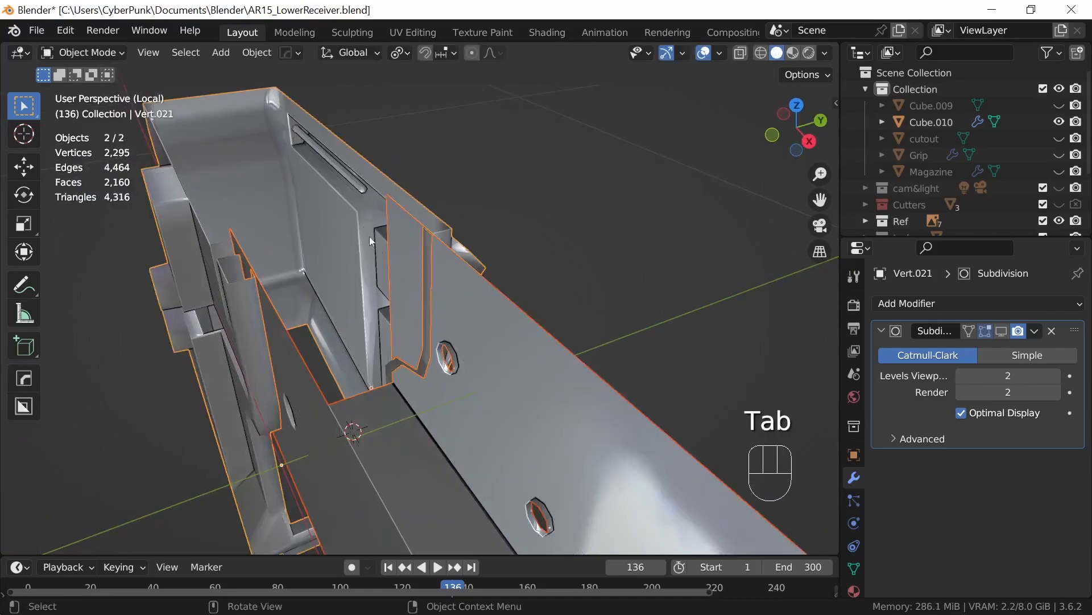
pyautogui.press('Tab')
pyautogui.moveTo(481, 357); pyautogui.dragTo(597, 374, button='middle')
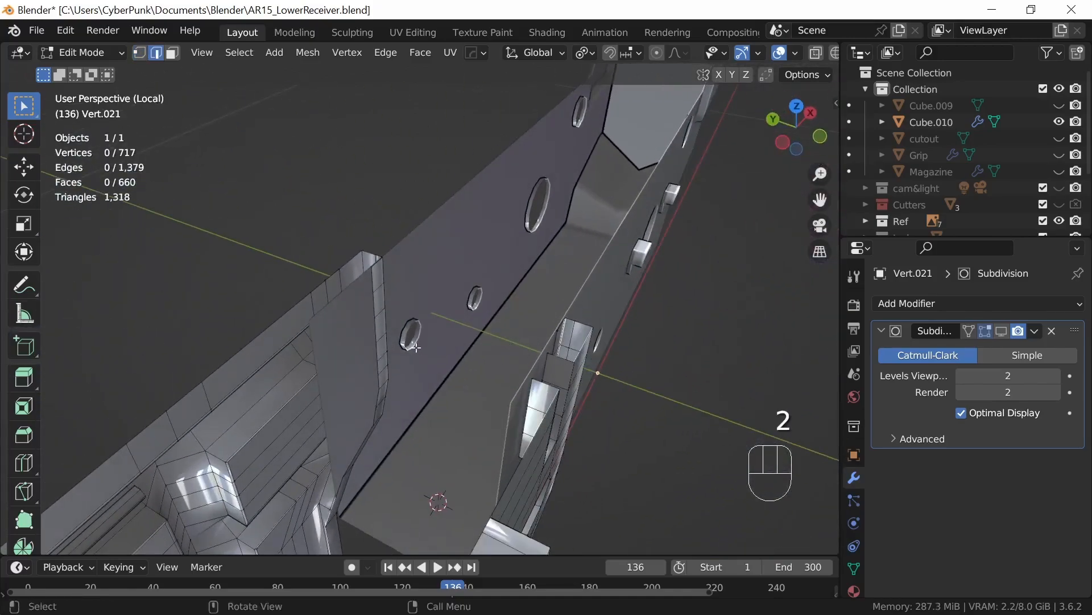
pyautogui.moveTo(495, 349); pyautogui.dragTo(529, 364, button='middle')
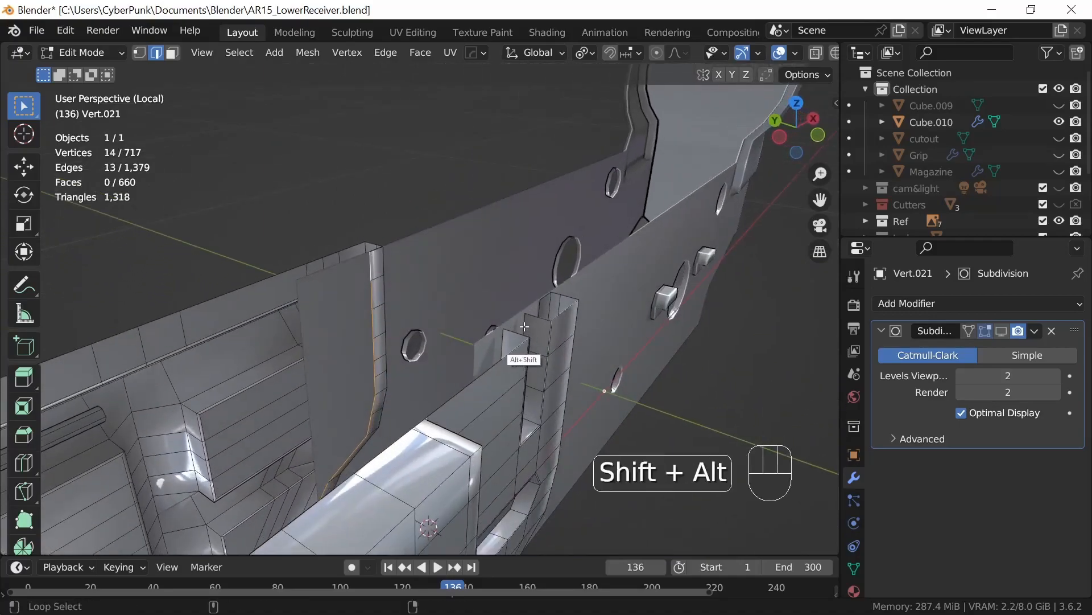
pyautogui.moveTo(613, 369); pyautogui.dragTo(530, 382, button='middle')
pyautogui.keyDown('alt'); pyautogui.keyDown('shift'); pyautogui.click(463, 355); pyautogui.keyUp('shift'); pyautogui.keyUp('alt')
pyautogui.moveTo(464, 355); pyautogui.dragTo(481, 409, button='middle')
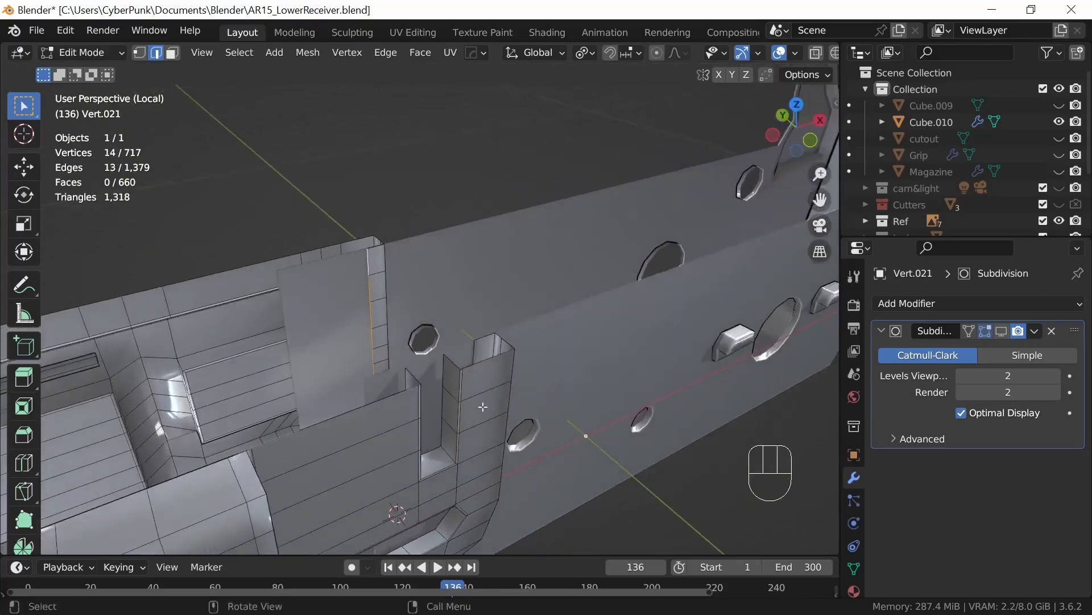
pyautogui.moveTo(545, 399); pyautogui.dragTo(443, 399, button='middle')
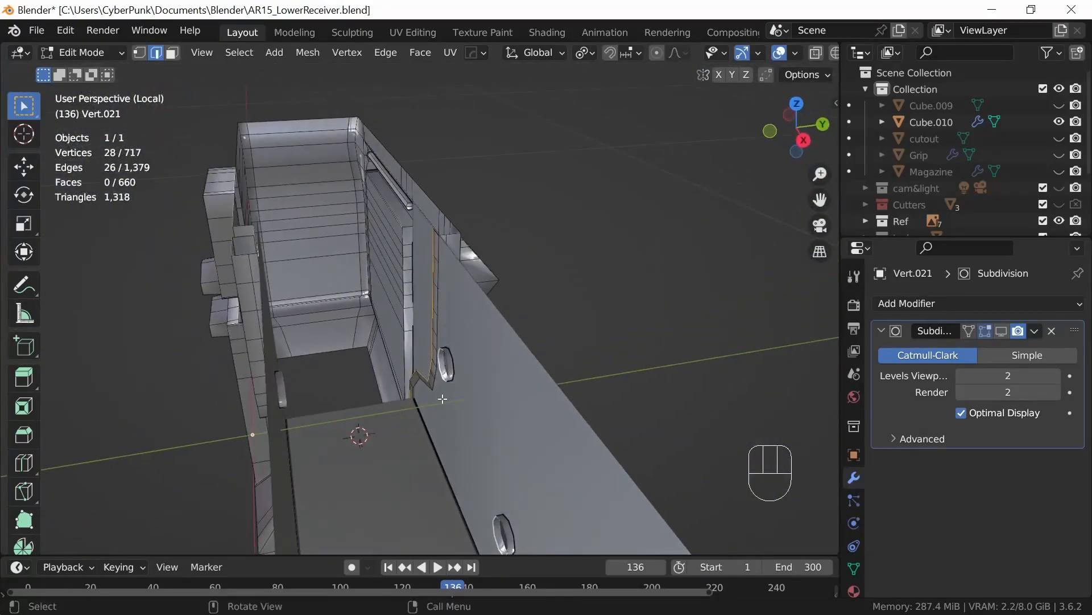
pyautogui.hotkey('shift', 's')
pyautogui.click(446, 503)
# Step: Extrude the two edge chains of the rear opening in place with no offset
pyautogui.moveTo(445, 494); pyautogui.dragTo(565, 251, button='middle')
pyautogui.press('e')
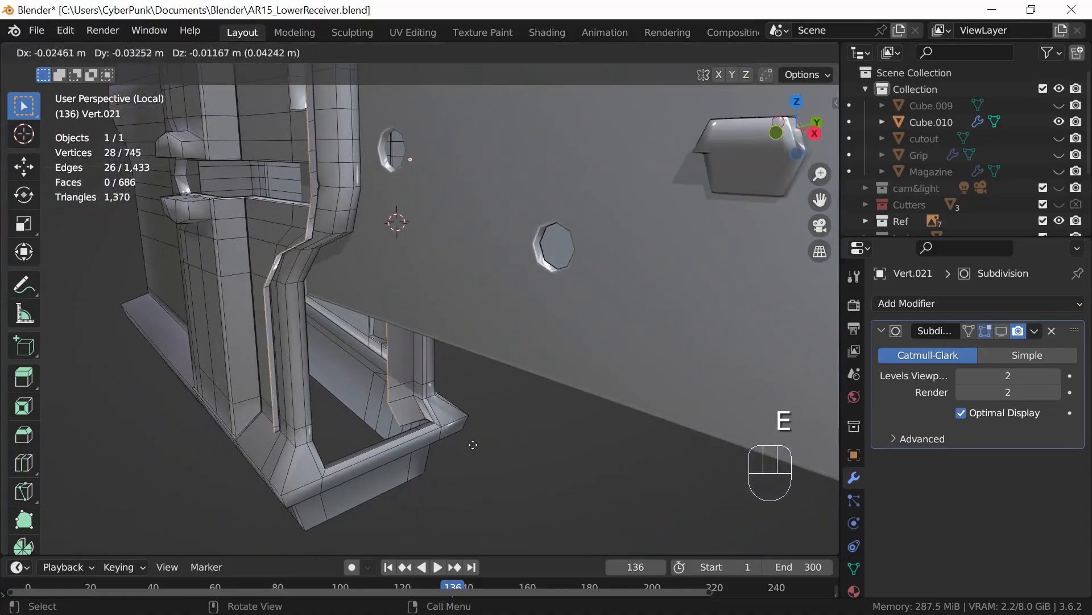
pyautogui.rightClick(387, 493)
pyautogui.moveTo(454, 434); pyautogui.dragTo(492, 452, button='middle')
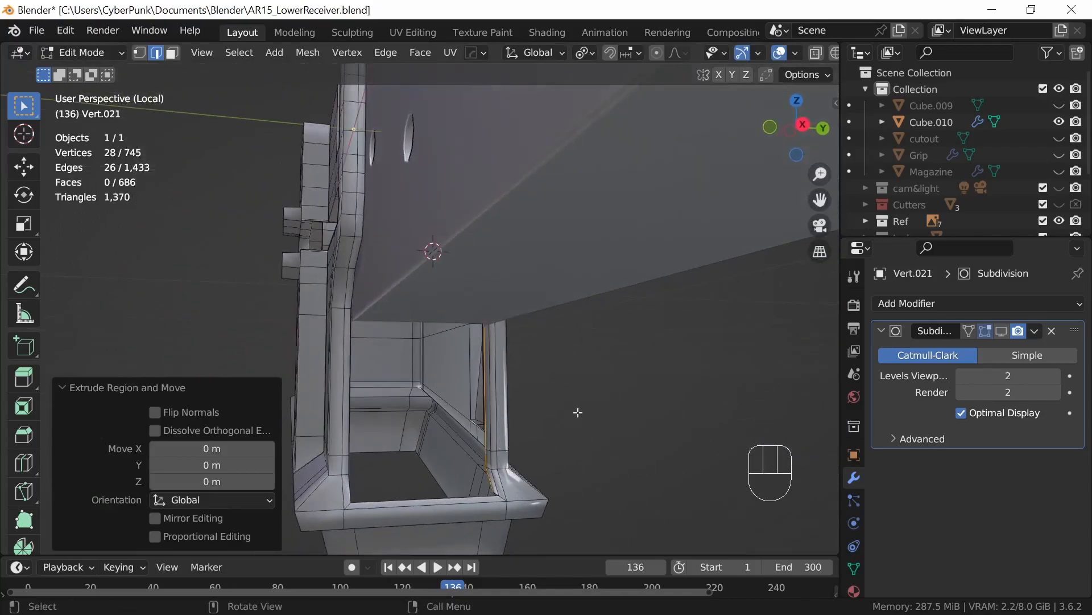
pyautogui.press('s')
pyautogui.press('y')
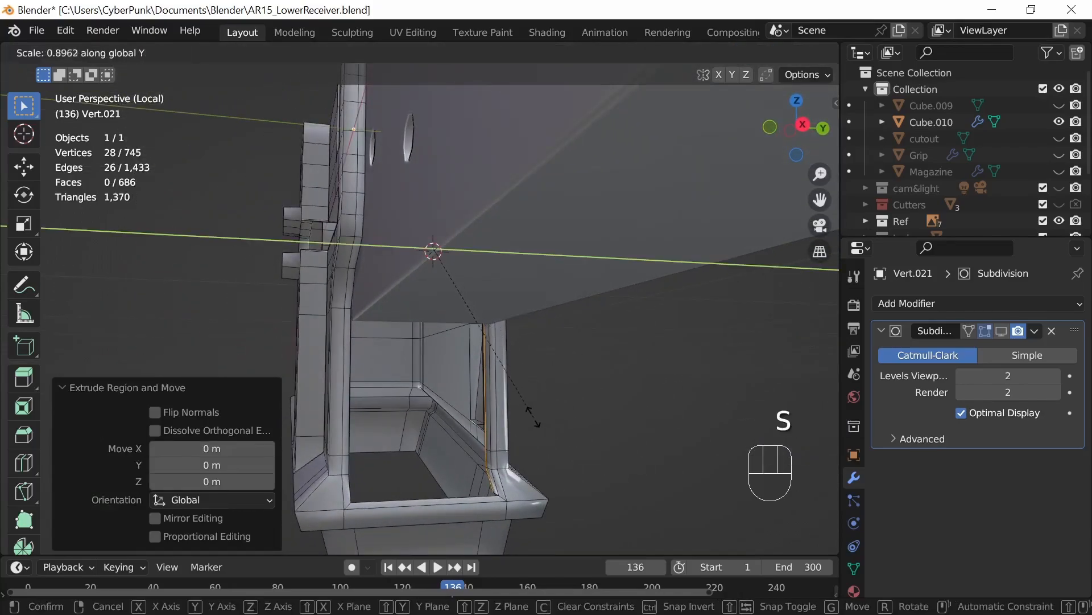
pyautogui.rightClick(514, 396)
# Step: Set the transform pivot to the 3D cursor and scale the extruded edges inward along Y to about 0.9
pyautogui.click(586, 52)
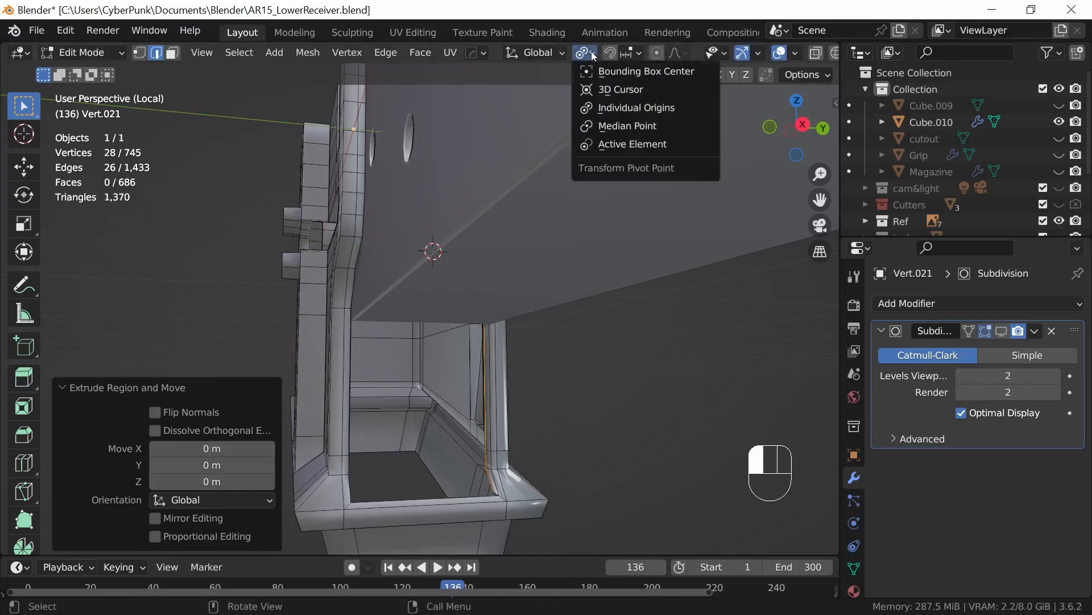
pyautogui.click(623, 90)
pyautogui.press('s')
pyautogui.press('y')
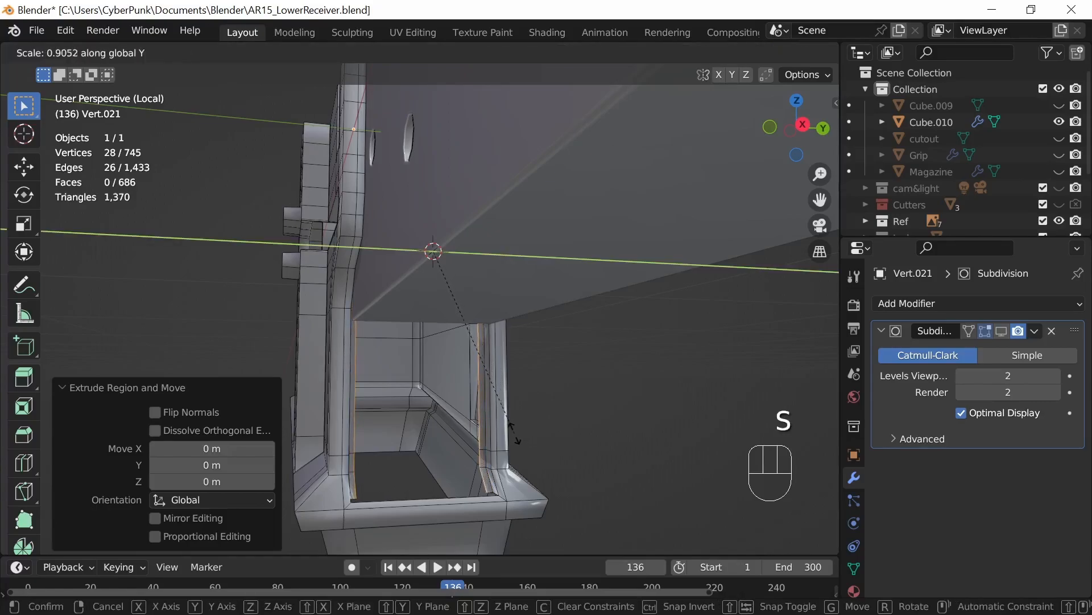
pyautogui.click(515, 438)
pyautogui.moveTo(478, 413); pyautogui.dragTo(524, 421, button='middle')
# Step: Edit the magazine well and receiver body together and snap the 3D cursor to the magazine well's top rear corner vertex
pyautogui.press('Tab')
pyautogui.keyDown('shift'); pyautogui.click(541, 311); pyautogui.keyUp('shift')
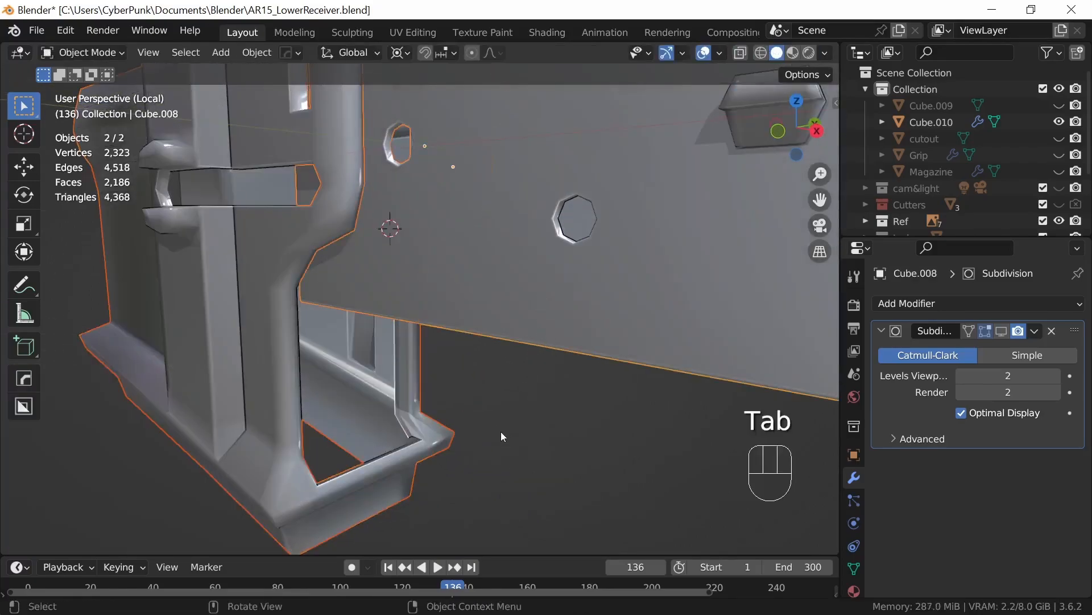
pyautogui.press('Tab')
pyautogui.moveTo(505, 348); pyautogui.dragTo(511, 457, button='middle')
pyautogui.press('1')
pyautogui.moveTo(511, 457); pyautogui.dragTo(669, 464, button='middle')
pyautogui.keyDown('shift'); pyautogui.moveTo(600, 361); pyautogui.dragTo(556, 390, button='middle'); pyautogui.keyUp('shift')
pyautogui.moveTo(461, 463); pyautogui.dragTo(457, 429, button='middle')
pyautogui.click(372, 357)
pyautogui.moveTo(414, 456); pyautogui.dragTo(455, 383, button='middle')
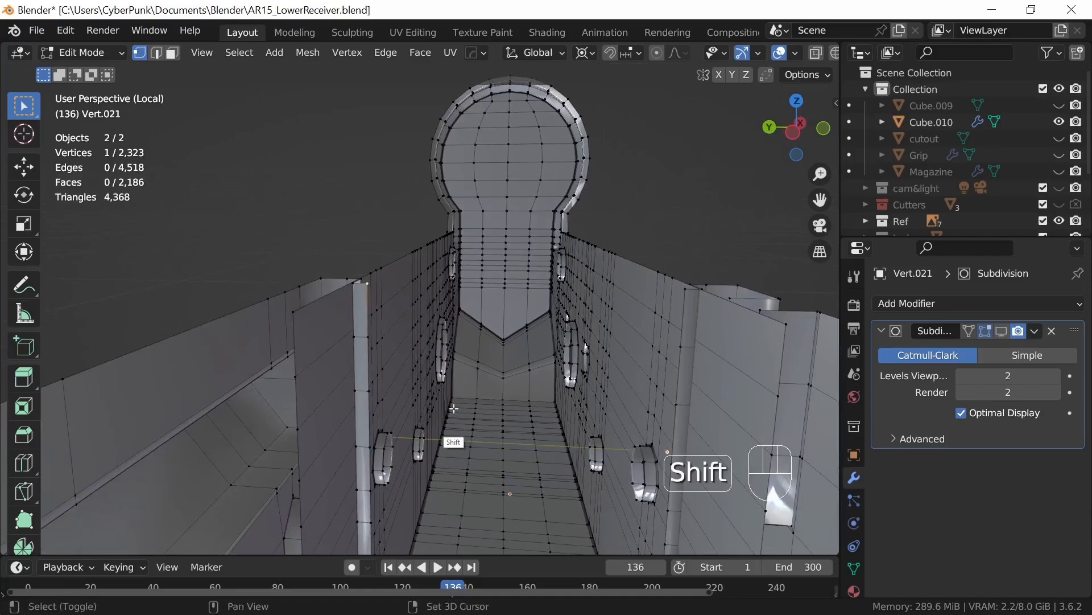
pyautogui.hotkey('shift', 's')
pyautogui.click(460, 504)
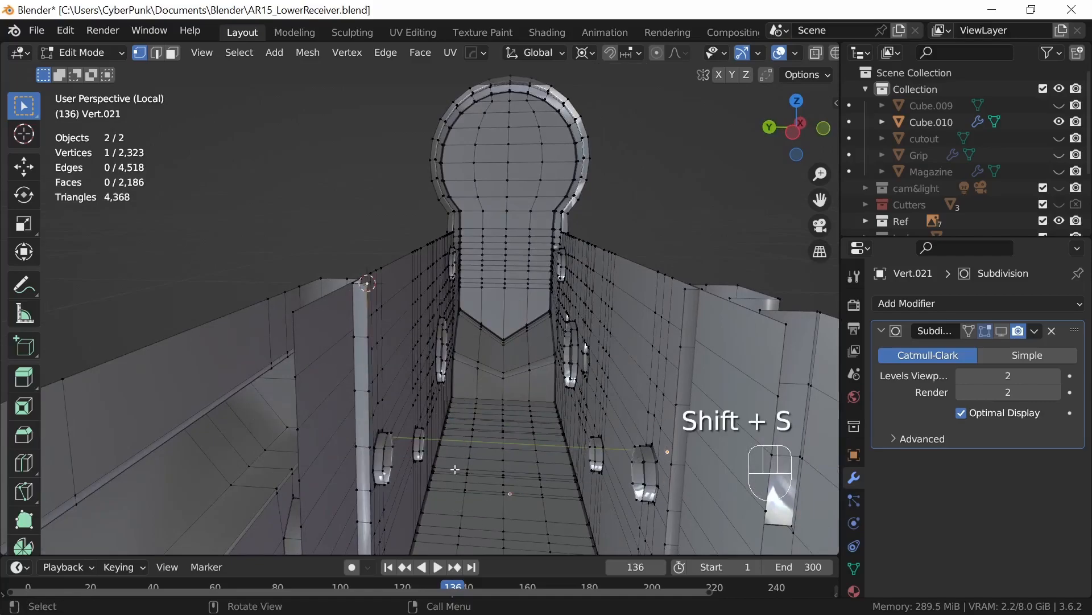
# Step: Select the receiver body's vertical edge chain on the +Y side and scale it to 0 in X and Y onto the 3D cursor
pyautogui.click(297, 315)
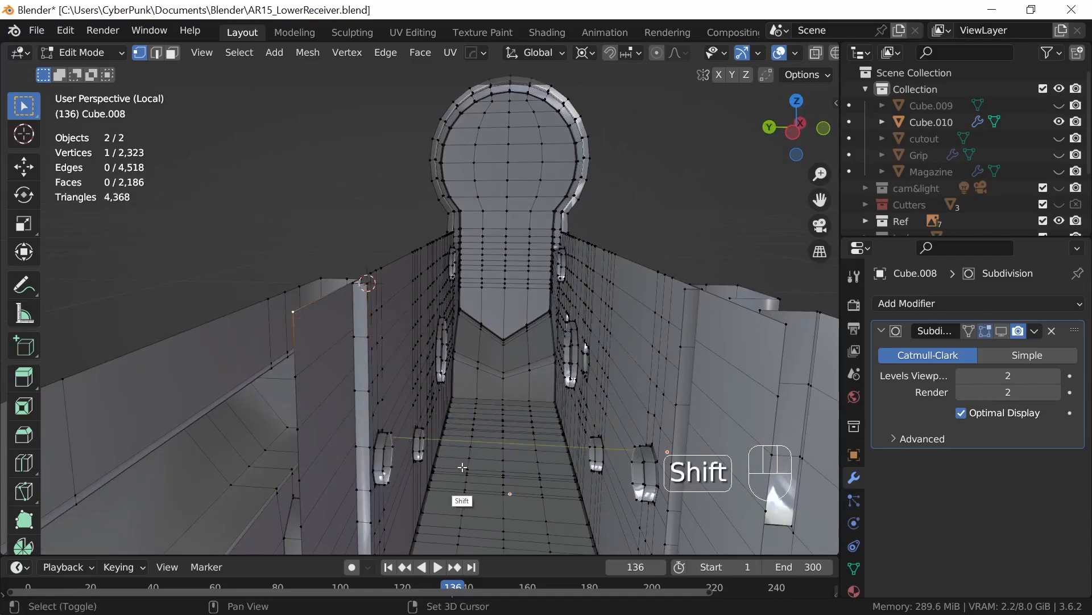
pyautogui.moveTo(319, 333); pyautogui.dragTo(278, 305, button='middle')
pyautogui.keyDown('shift'); pyautogui.moveTo(468, 426); pyautogui.dragTo(518, 299, button='middle'); pyautogui.keyUp('shift')
pyautogui.keyDown('shift'); pyautogui.moveTo(492, 383); pyautogui.dragTo(485, 281, button='middle'); pyautogui.keyUp('shift')
pyautogui.moveTo(471, 461); pyautogui.dragTo(469, 415, button='middle')
pyautogui.keyDown('ctrl'); pyautogui.click(392, 398); pyautogui.keyUp('ctrl')
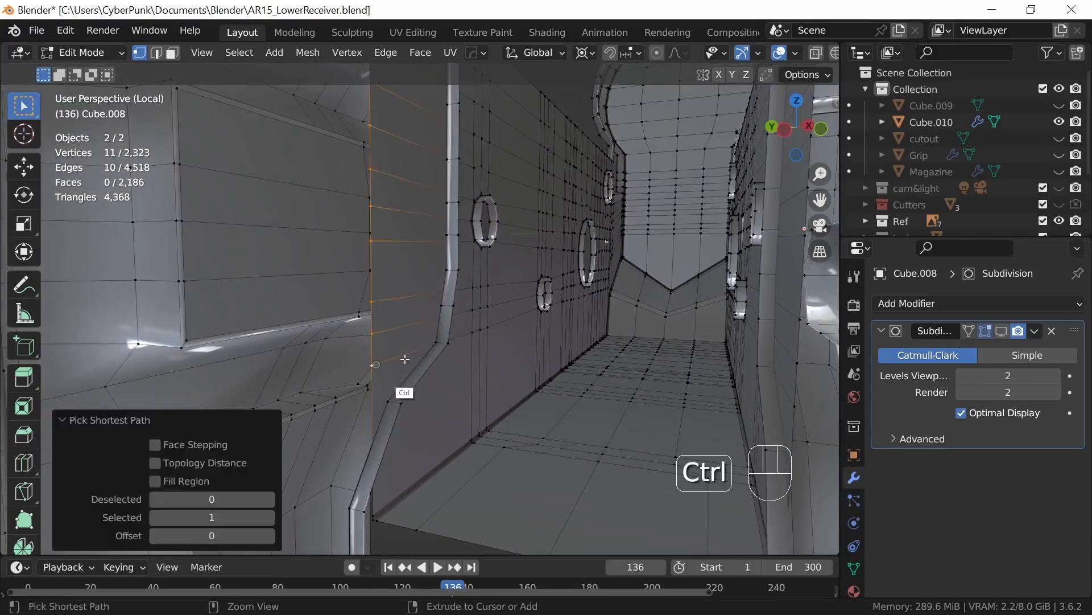
pyautogui.moveTo(392, 390); pyautogui.dragTo(379, 274, button='middle')
pyautogui.moveTo(547, 401); pyautogui.dragTo(555, 428, button='middle')
pyautogui.keyDown('shift'); pyautogui.moveTo(552, 327); pyautogui.dragTo(516, 445, button='middle'); pyautogui.keyUp('shift')
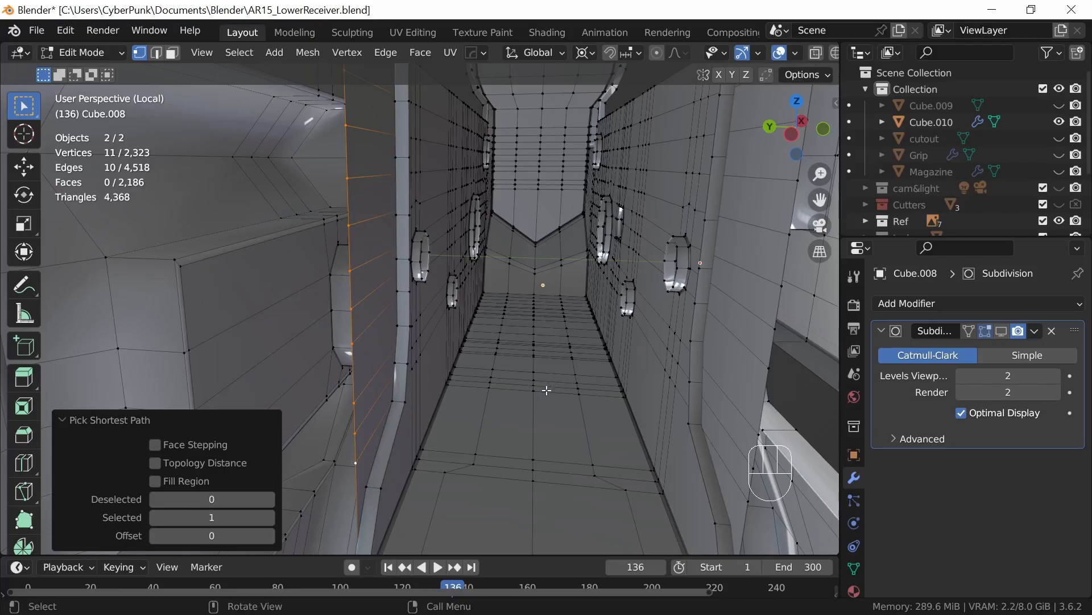
pyautogui.press('s')
pyautogui.hotkey('shift', 'z')
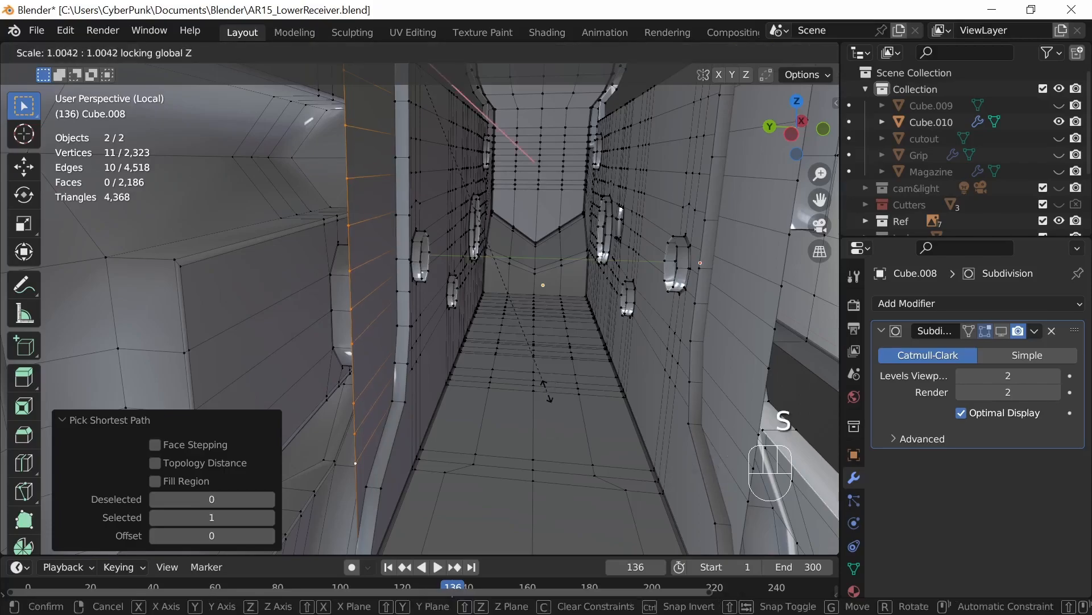
pyautogui.press('0')
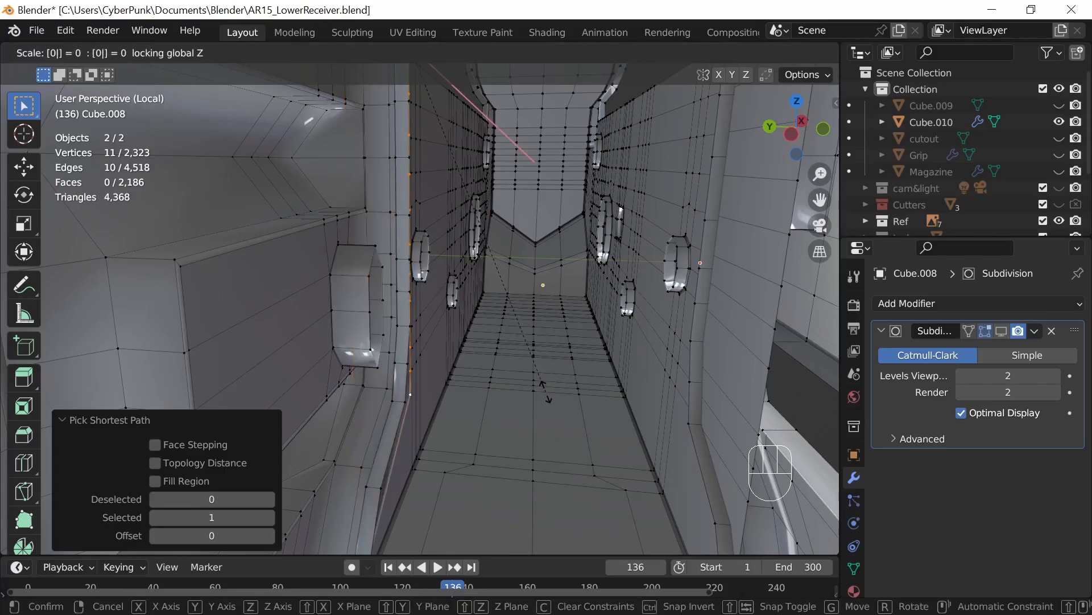
pyautogui.press('Return')
# Step: Snap the 3D cursor to the magazine well's top rear corner vertex on the -Y side
pyautogui.moveTo(499, 289); pyautogui.dragTo(431, 279, button='middle')
pyautogui.click(201, 53)
pyautogui.click(234, 145)
pyautogui.moveTo(589, 337); pyautogui.dragTo(414, 395, button='middle')
pyautogui.keyDown('shift'); pyautogui.moveTo(651, 400); pyautogui.dragTo(631, 342, button='middle'); pyautogui.keyUp('shift')
pyautogui.click(640, 257)
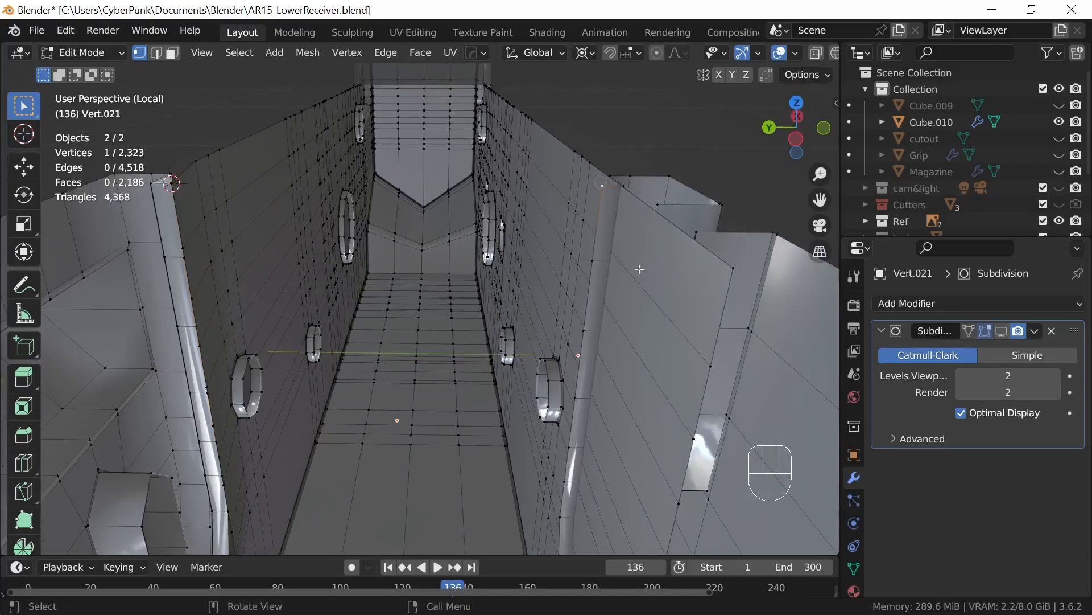
pyautogui.hotkey('shift', 's')
pyautogui.click(616, 405)
# Step: Select the receiver body's vertical edge chain on the -Y side and scale it to 0 in X and Y onto the 3D cursor
pyautogui.keyDown('shift'); pyautogui.moveTo(730, 273); pyautogui.dragTo(633, 385, button='middle'); pyautogui.keyUp('shift')
pyautogui.keyDown('ctrl'); pyautogui.click(619, 360); pyautogui.keyUp('ctrl')
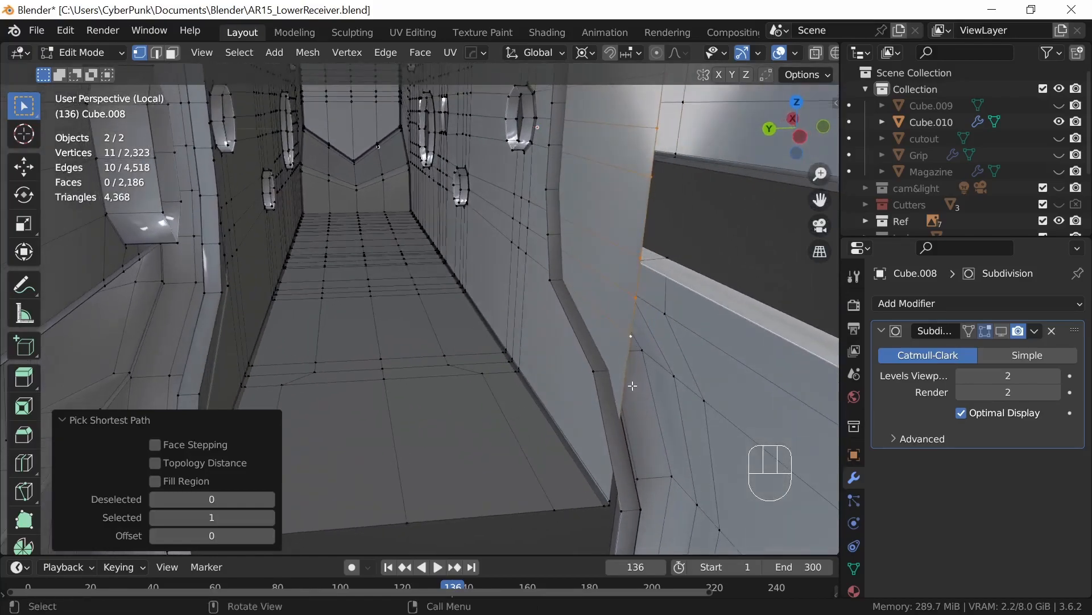
pyautogui.press('s')
pyautogui.hotkey('shift', 'z')
pyautogui.write('0')
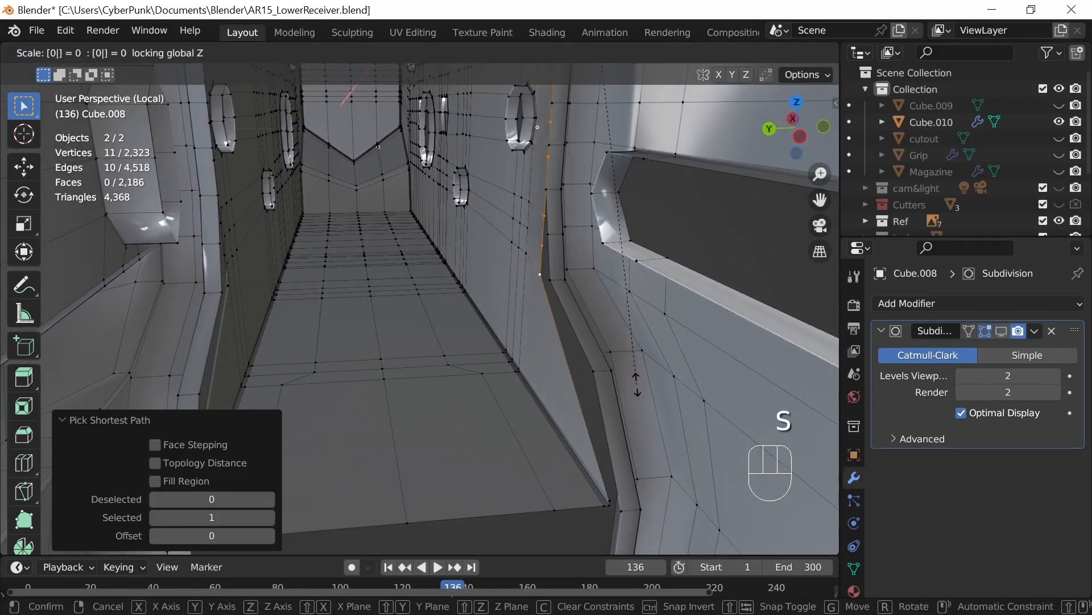
pyautogui.press('Return')
# Step: Move the receiver body's top corner vertex on the +Y side slightly aside to expose the magazine well's corner vertex beneath it
pyautogui.moveTo(625, 348); pyautogui.dragTo(495, 421, button='middle')
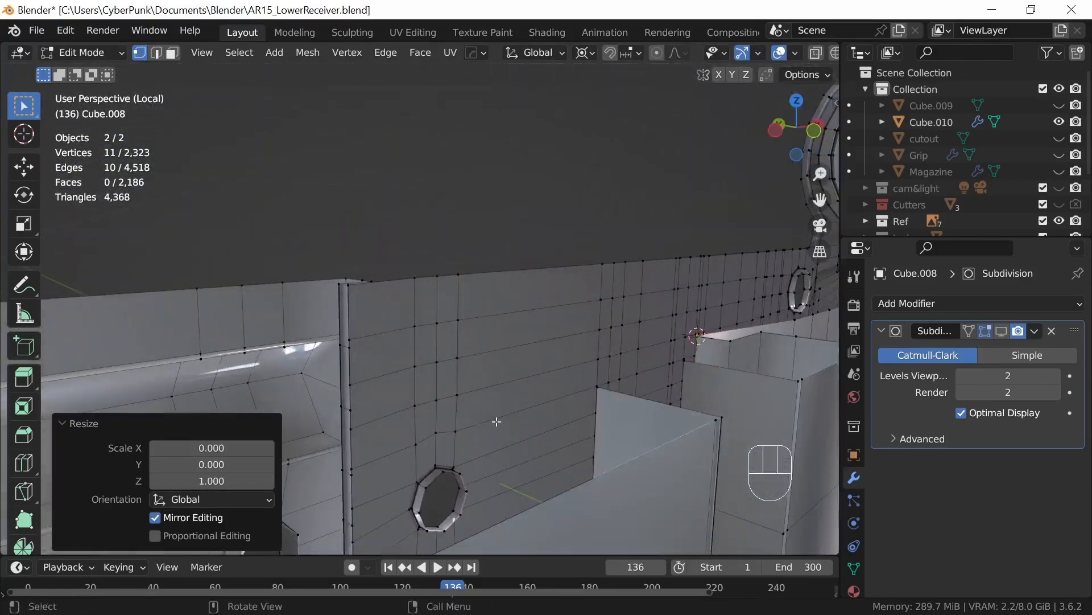
pyautogui.click(358, 297)
pyautogui.moveTo(422, 378); pyautogui.dragTo(543, 337, button='middle')
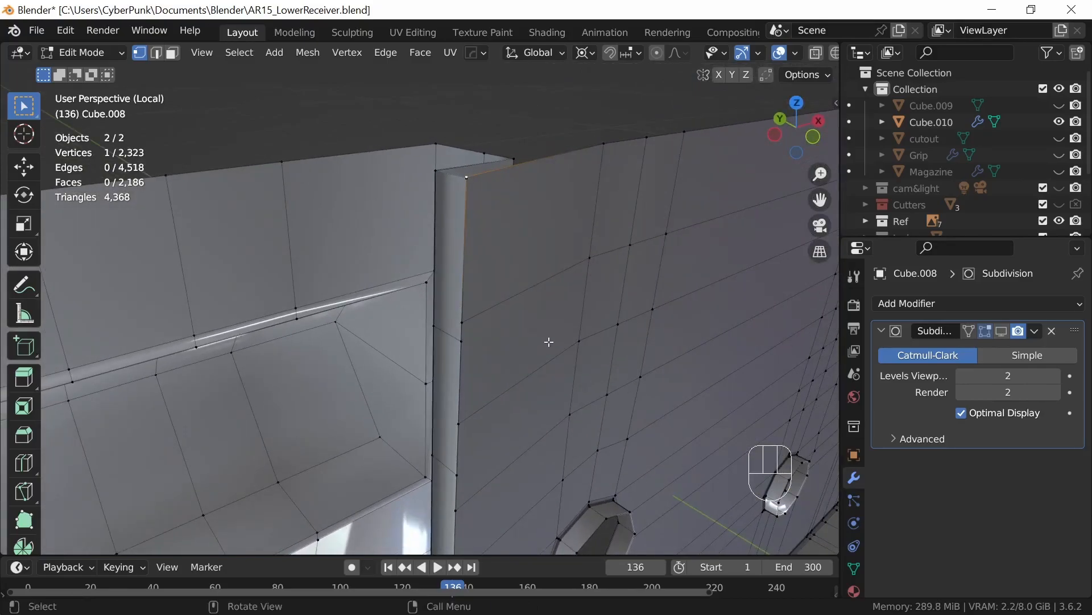
pyautogui.press('g')
pyautogui.click(622, 362)
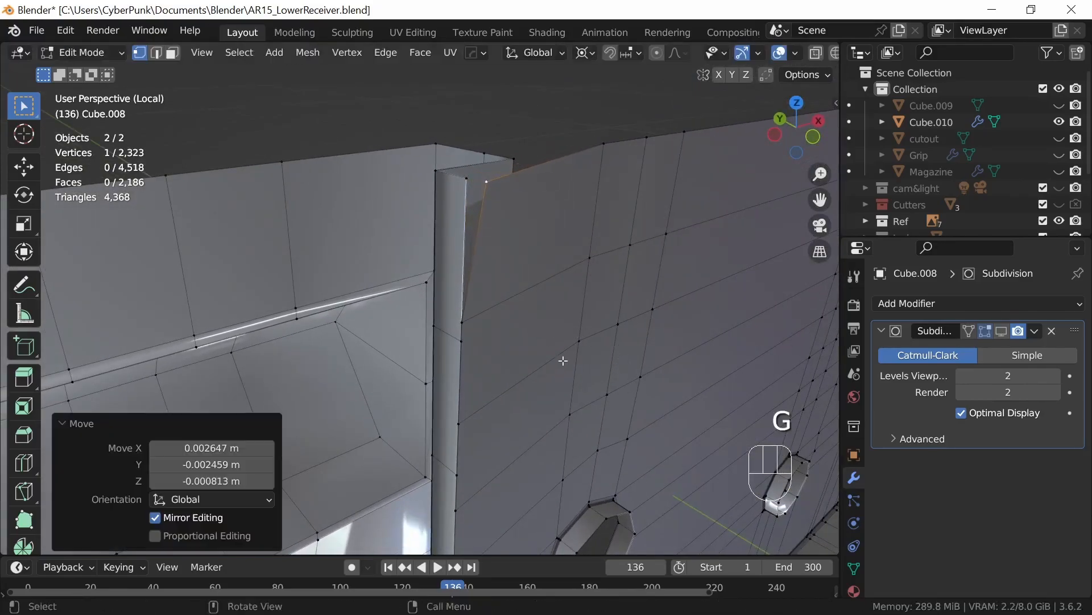
# Step: Snap the 3D cursor to the magazine well's top corner vertex and scale the body's displaced corner vertex to 0 onto it
pyautogui.click(465, 180)
pyautogui.hotkey('shift', 's')
pyautogui.click(523, 318)
pyautogui.click(497, 191)
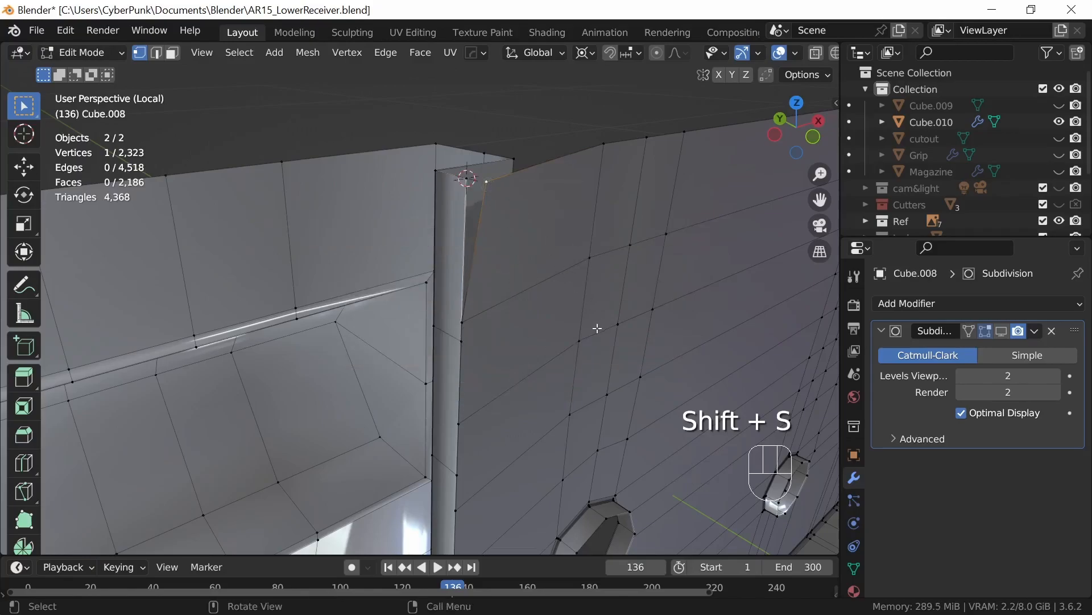
pyautogui.press('s')
pyautogui.press('0')
pyautogui.press('Return')
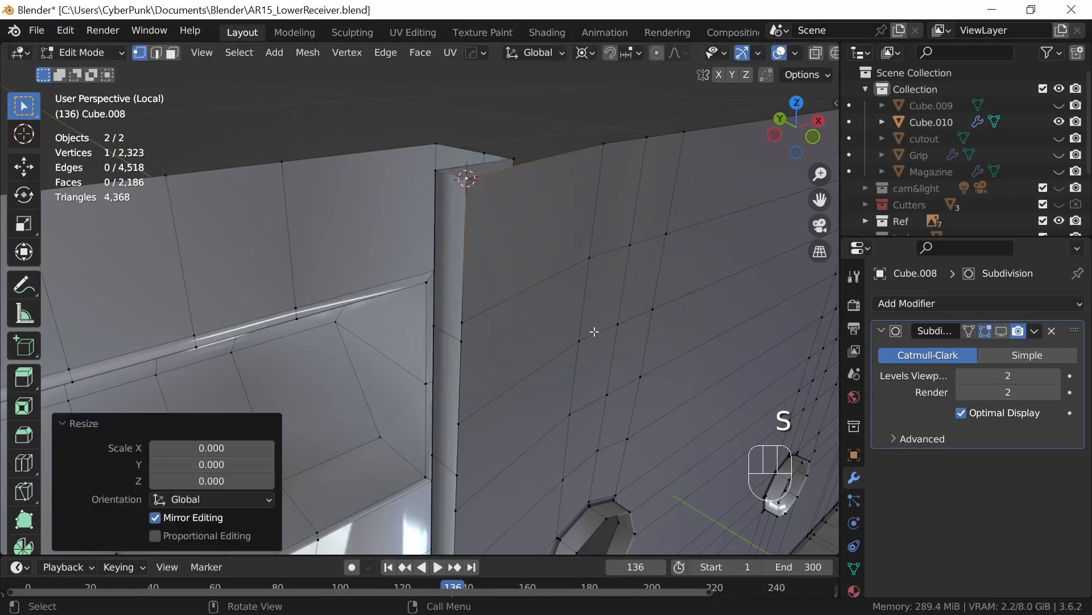
# Step: Snap the 3D cursor to the well's second rear-edge vertex from the top and scale the matching body vertex to 0 onto it
pyautogui.moveTo(555, 406); pyautogui.dragTo(546, 346, button='middle')
pyautogui.click(465, 341)
pyautogui.hotkey('shift', 's')
pyautogui.click(519, 477)
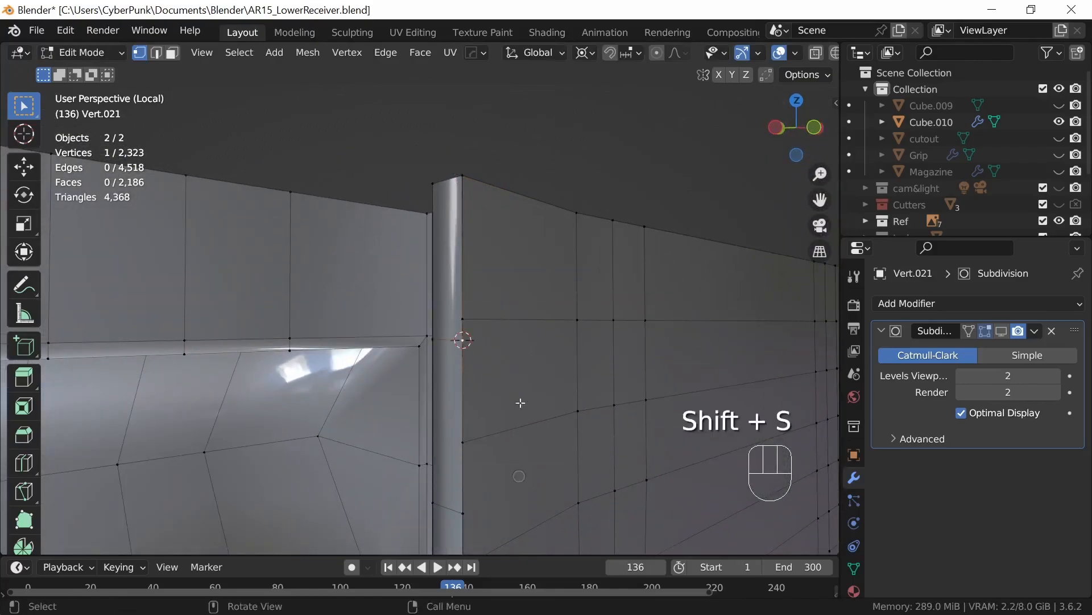
pyautogui.press('s')
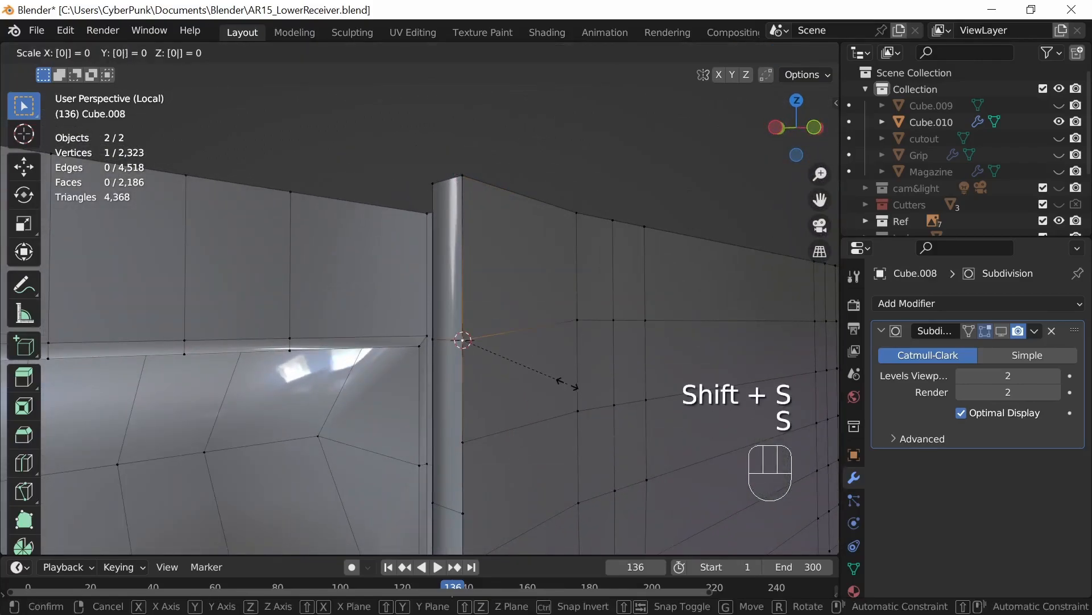
pyautogui.click(568, 384)
# Step: Add one centred loop cut across the magazine well wall, just below the second rear-edge vertex from the top
pyautogui.moveTo(566, 382); pyautogui.dragTo(470, 442, button='middle')
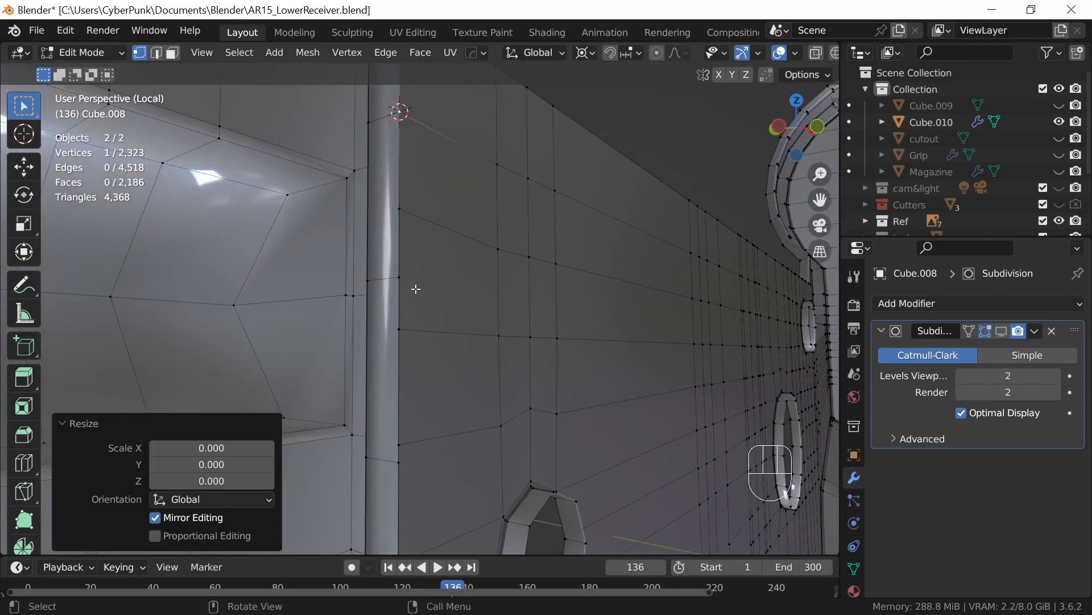
pyautogui.moveTo(391, 256); pyautogui.dragTo(422, 274, button='middle')
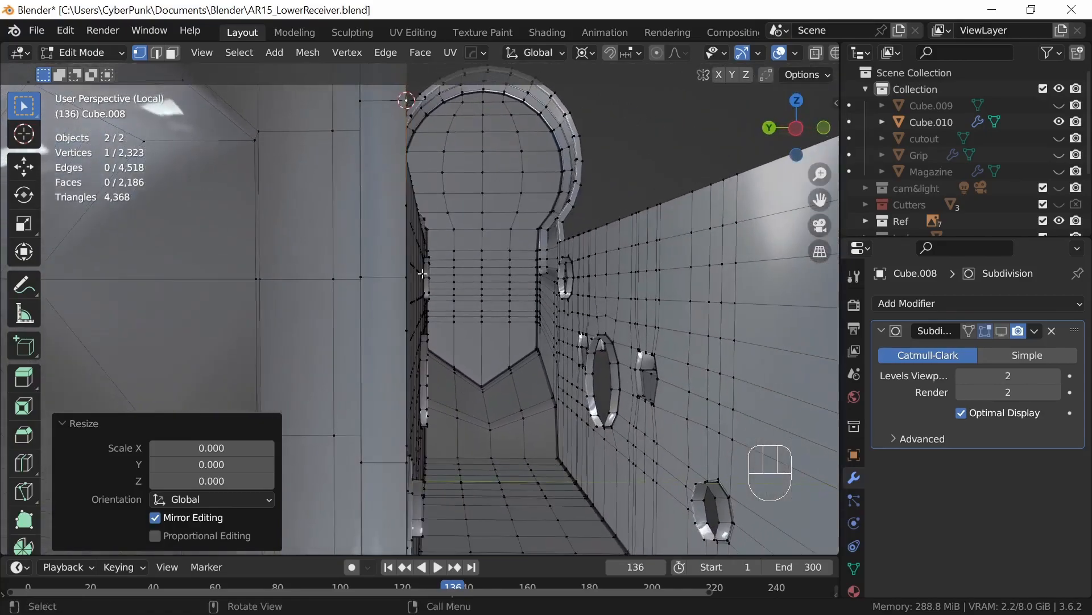
pyautogui.hotkey('ctrl', 'r')
pyautogui.click(342, 208)
pyautogui.moveTo(343, 208); pyautogui.dragTo(391, 184, button='middle')
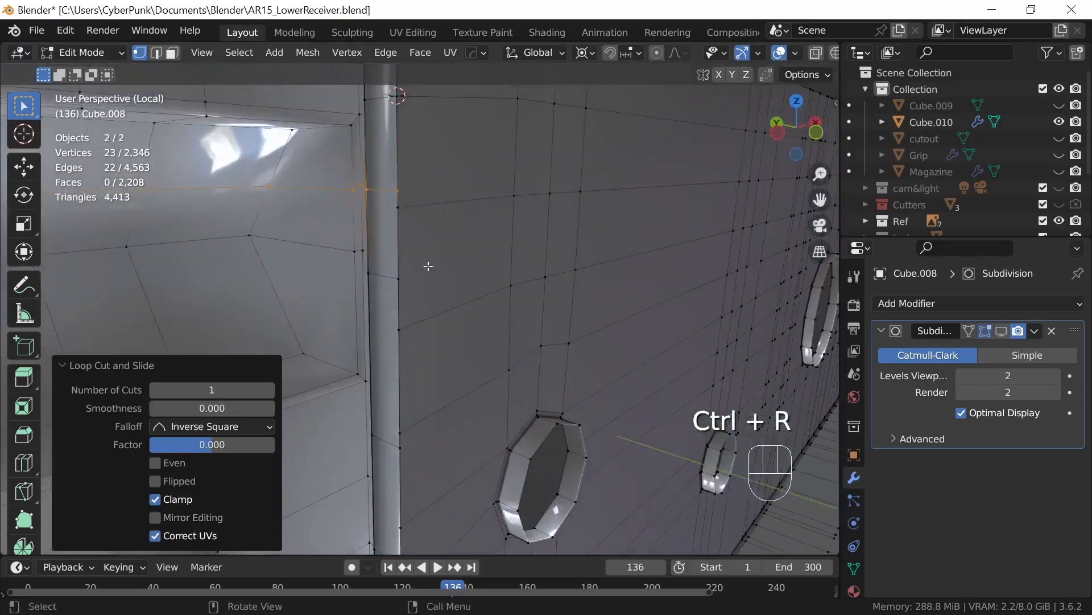
# Step: Snap the 3D cursor to the new cut's vertex on the well's rear edge and scale the body's third vertex to 0 onto it
pyautogui.click(395, 191)
pyautogui.hotkey('shift', 's')
pyautogui.click(460, 354)
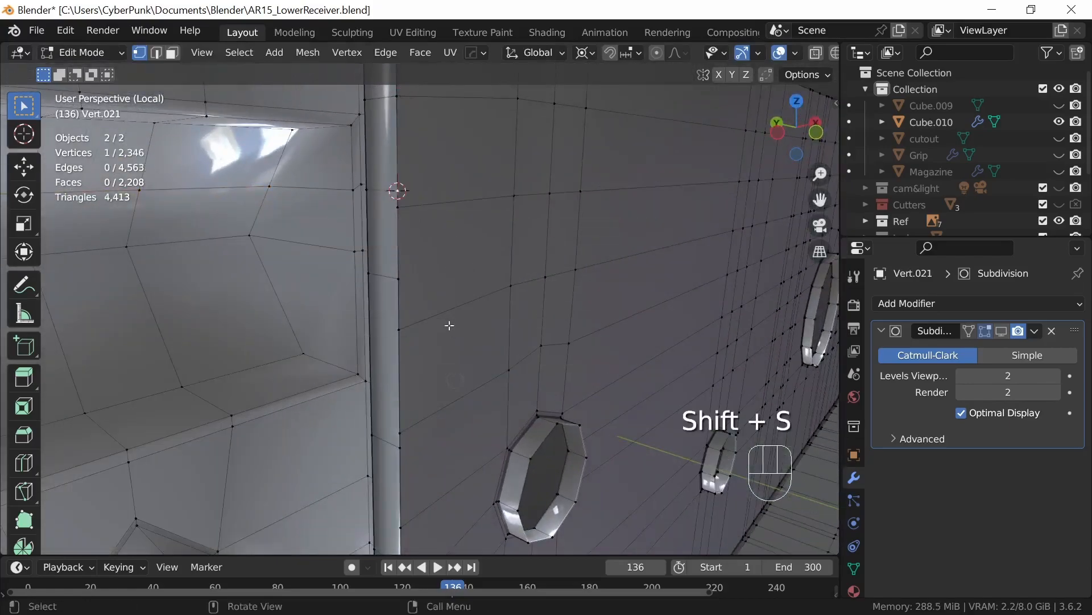
pyautogui.write('s')
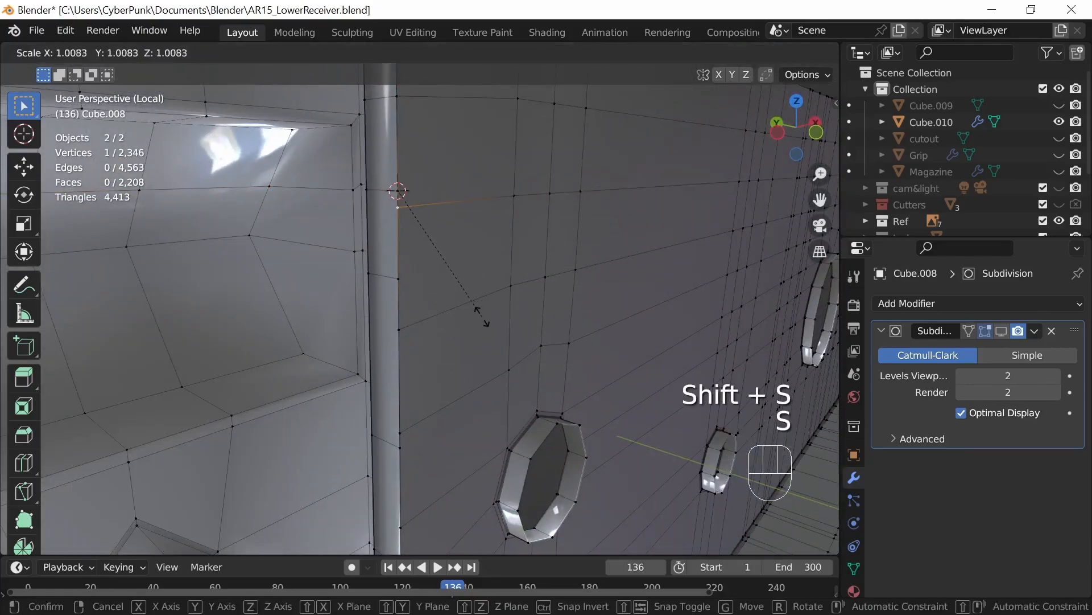
pyautogui.write('0')
pyautogui.press('Return')
# Step: Snap the 3D cursor to the well's fourth rear-edge vertex from the top and scale the matching body vertex to 0 onto it
pyautogui.moveTo(480, 329); pyautogui.dragTo(470, 354, button='middle')
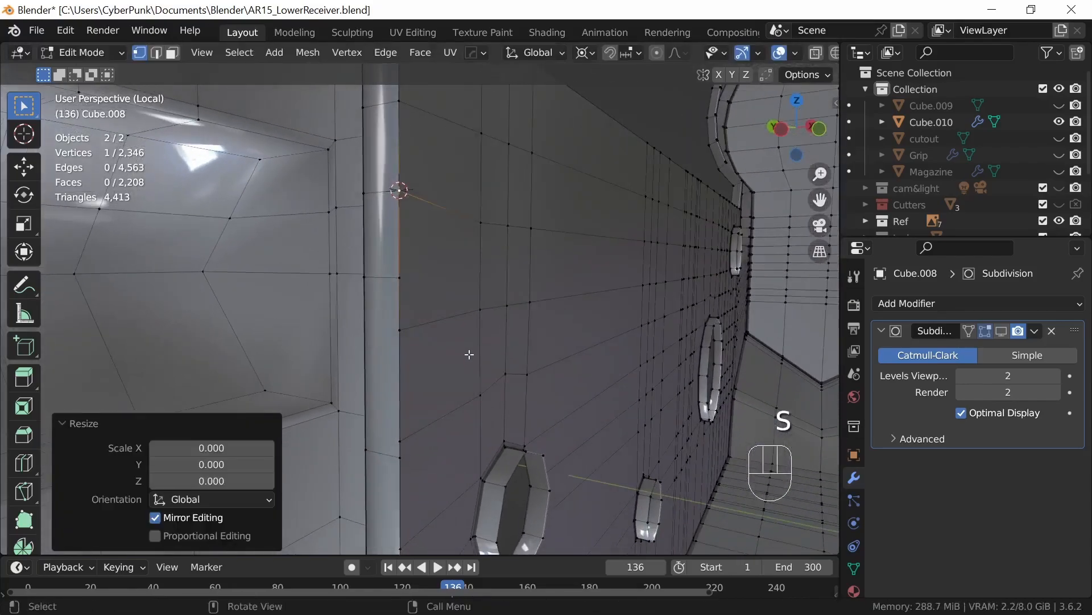
pyautogui.click(398, 278)
pyautogui.hotkey('shift', 's')
pyautogui.click(462, 425)
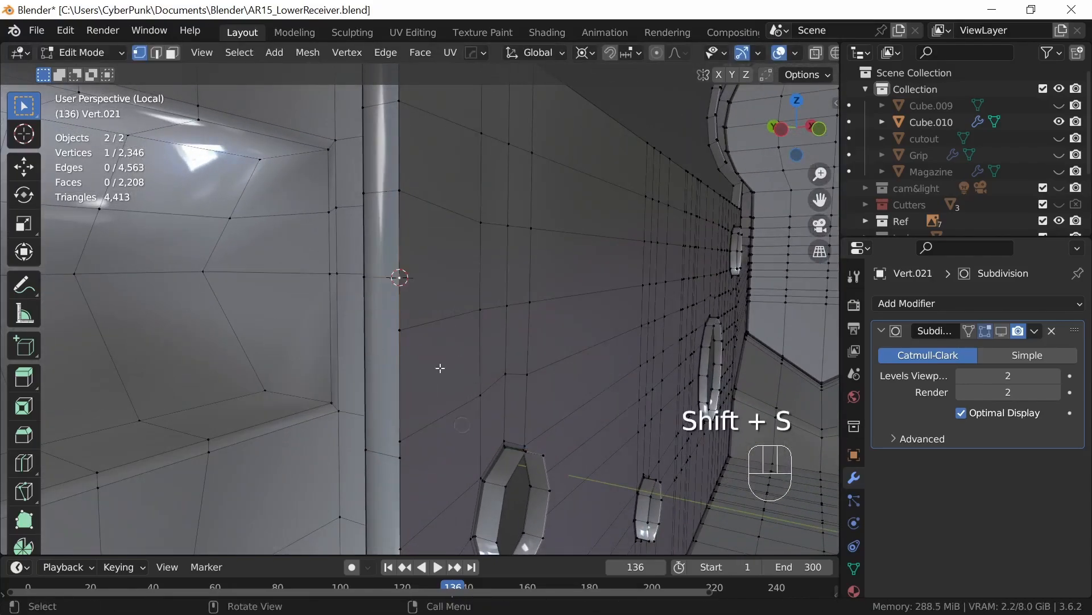
pyautogui.press('s')
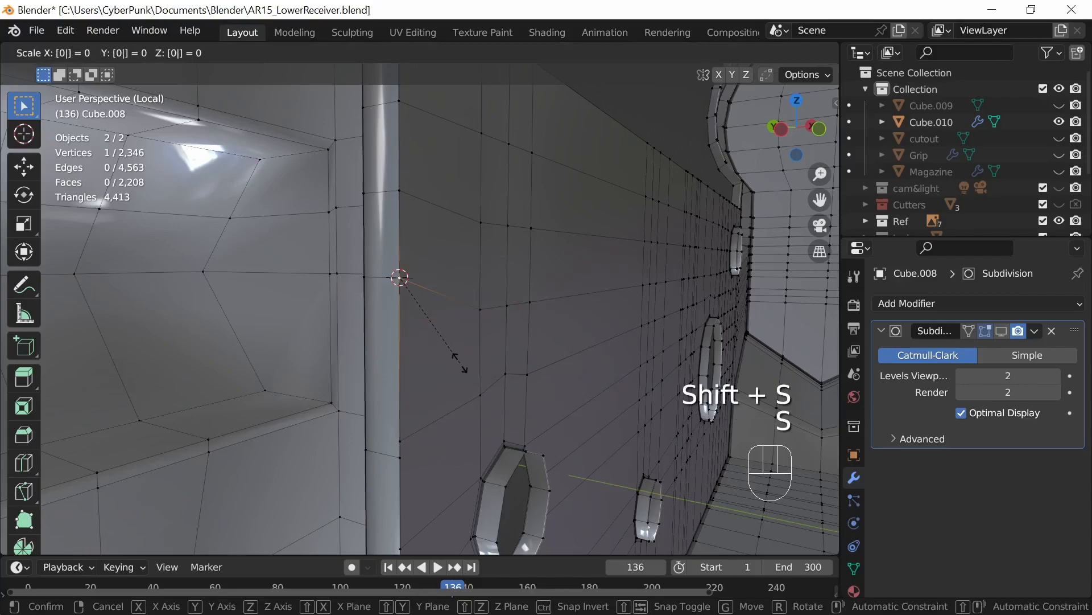
pyautogui.press('Return')
# Step: Snap the 3D cursor to the well's fifth rear-edge vertex from the top and scale the matching body vertex to 0 onto it
pyautogui.moveTo(476, 370); pyautogui.dragTo(572, 342, button='middle')
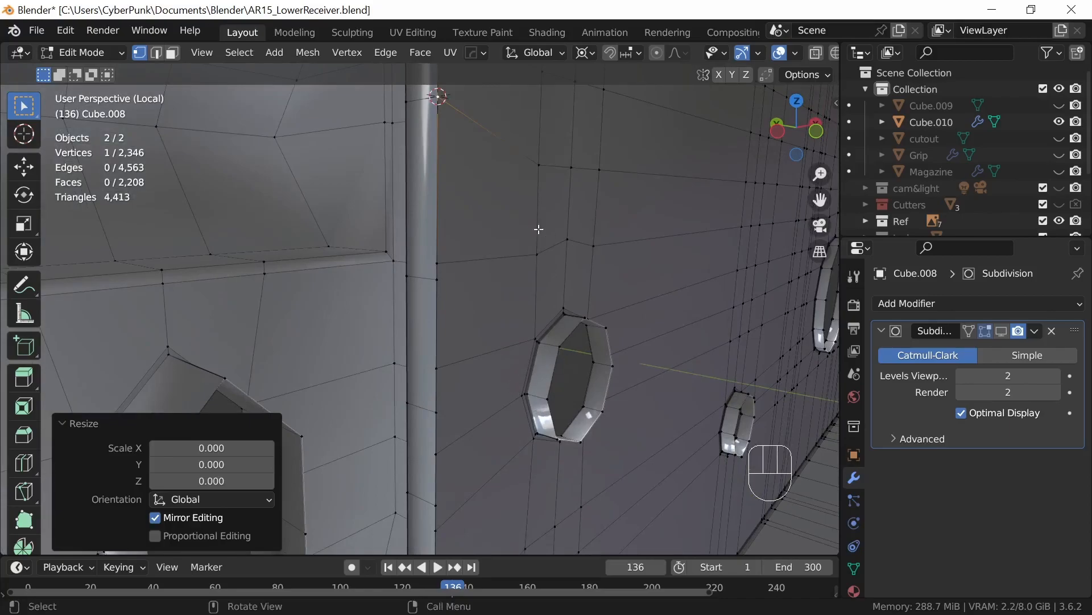
pyautogui.moveTo(549, 374); pyautogui.dragTo(545, 369, button='middle')
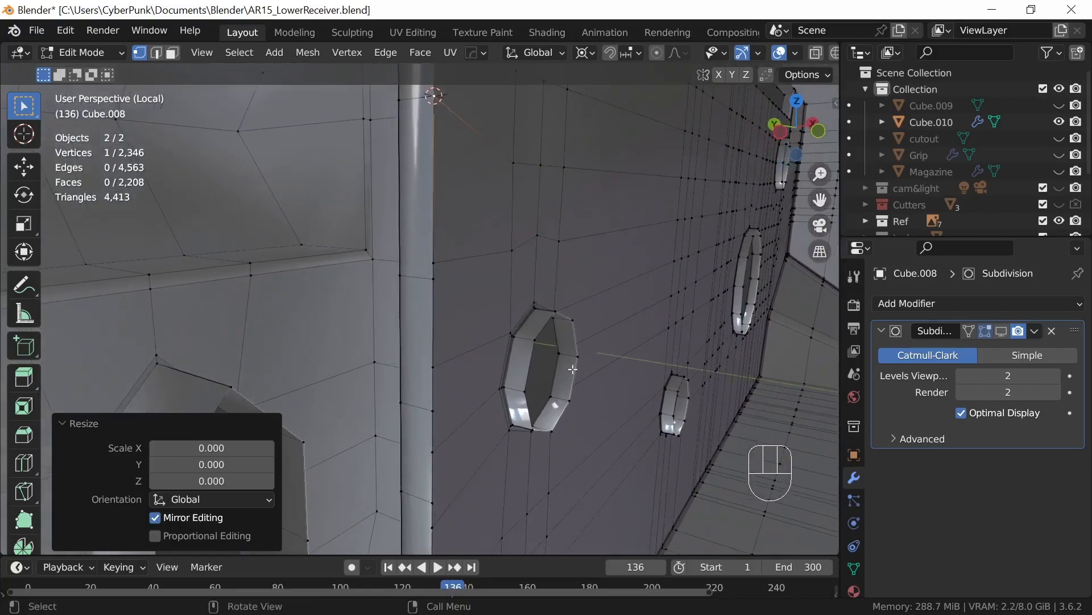
pyautogui.moveTo(550, 422); pyautogui.dragTo(533, 423, button='middle')
pyautogui.keyDown('shift'); pyautogui.moveTo(532, 462); pyautogui.dragTo(515, 378, button='middle'); pyautogui.keyUp('shift')
pyautogui.click(419, 204)
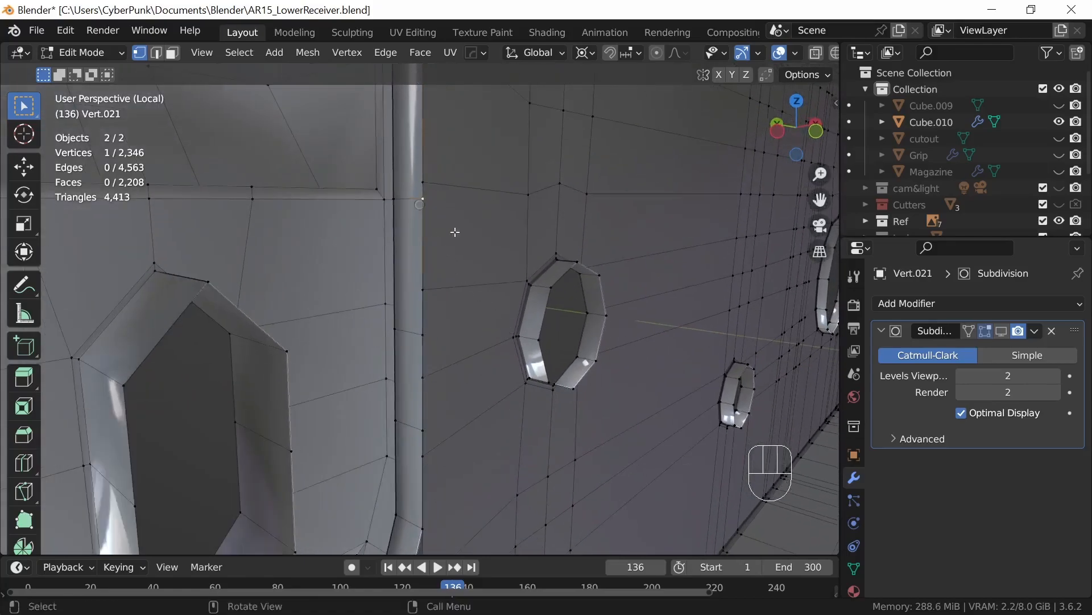
pyautogui.hotkey('shift', 's')
pyautogui.click(498, 358)
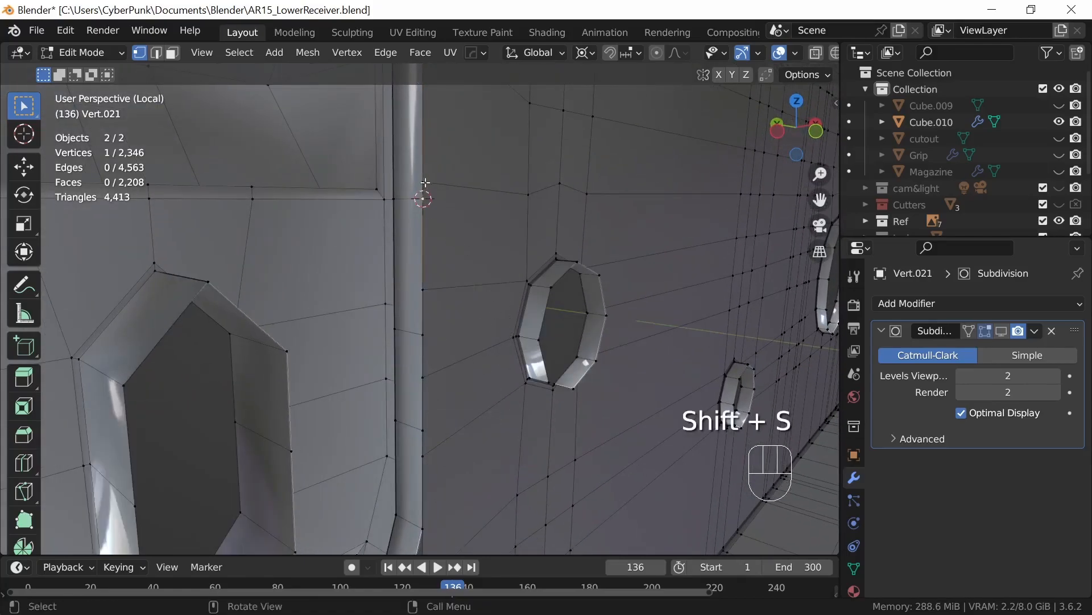
pyautogui.press('s')
pyautogui.press('0')
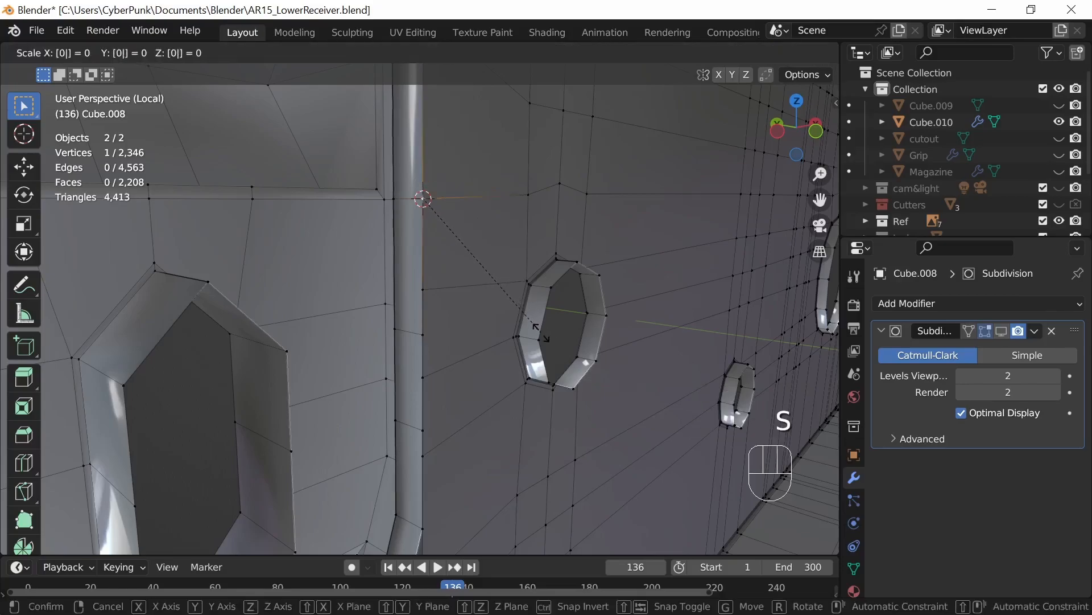
pyautogui.press('Return')
# Step: Add one centred loop cut across the magazine well wall, just below the fifth rear-edge vertex from the top
pyautogui.moveTo(570, 396)
pyautogui.mouseDown(button='middle')
pyautogui.moveTo(560, 387)
pyautogui.moveTo(570, 380)
pyautogui.mouseUp(button='middle')
pyautogui.keyDown('shift'); pyautogui.moveTo(558, 446); pyautogui.dragTo(573, 357, button='middle'); pyautogui.keyUp('shift')
pyautogui.moveTo(561, 410); pyautogui.dragTo(484, 367, button='middle')
pyautogui.moveTo(544, 312)
pyautogui.mouseDown(button='middle')
pyautogui.moveTo(546, 327)
pyautogui.moveTo(536, 307)
pyautogui.mouseUp(button='middle')
pyautogui.hotkey('ctrl', 'r')
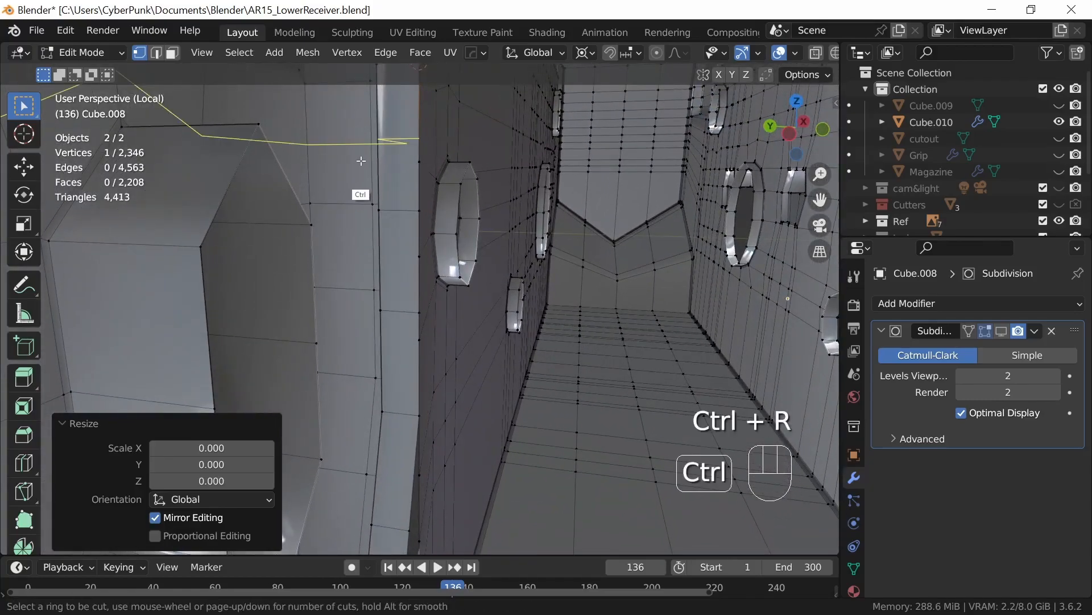
pyautogui.click(359, 161)
pyautogui.rightClick(359, 161)
pyautogui.moveTo(359, 161); pyautogui.dragTo(513, 262, button='middle')
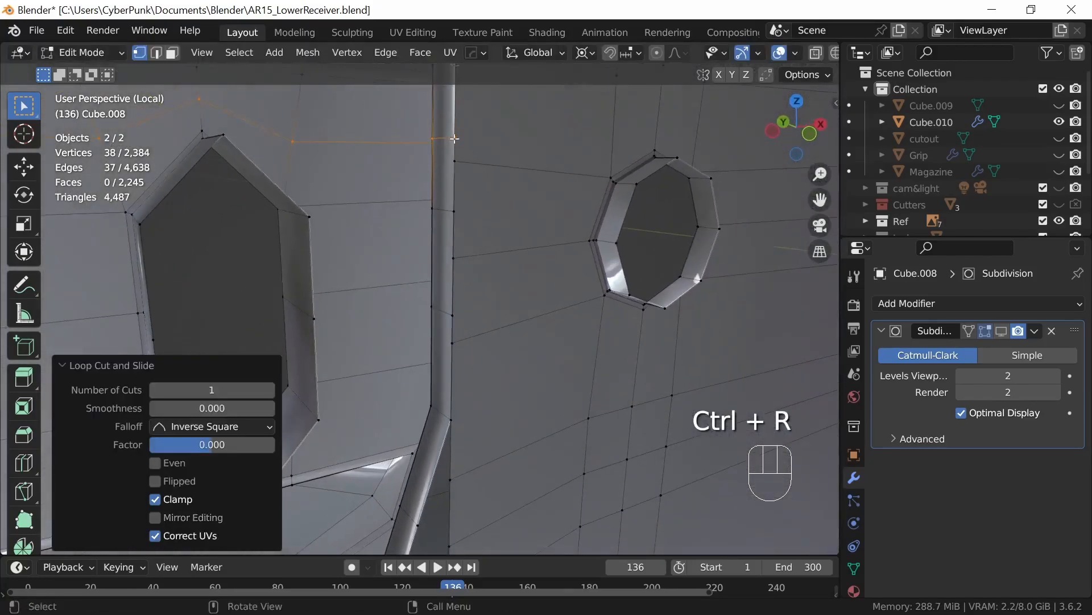
# Step: Snap the 3D cursor to the lower cut's vertex on the well's rear edge and scale the body's sixth vertex to 0 onto it
pyautogui.click(455, 137)
pyautogui.hotkey('shift', 's')
pyautogui.click(510, 357)
pyautogui.moveTo(510, 358); pyautogui.dragTo(435, 170, button='middle')
pyautogui.press('s')
pyautogui.press('0')
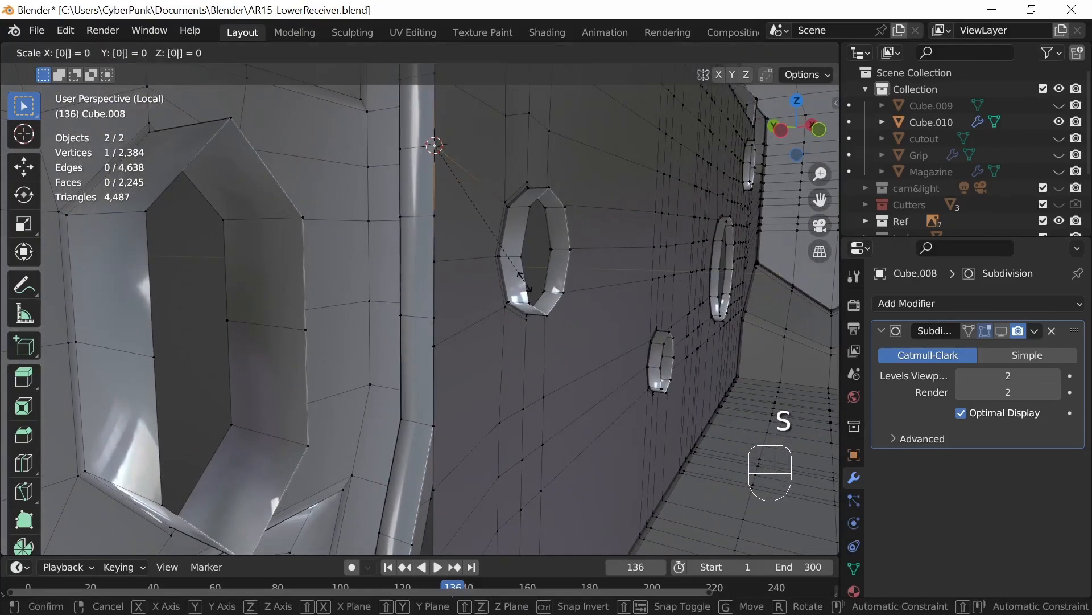
pyautogui.press('Return')
# Step: Snap the 3D cursor to the well's seventh rear-edge vertex from the top and scale the matching body vertex to 0 onto it
pyautogui.click(434, 219)
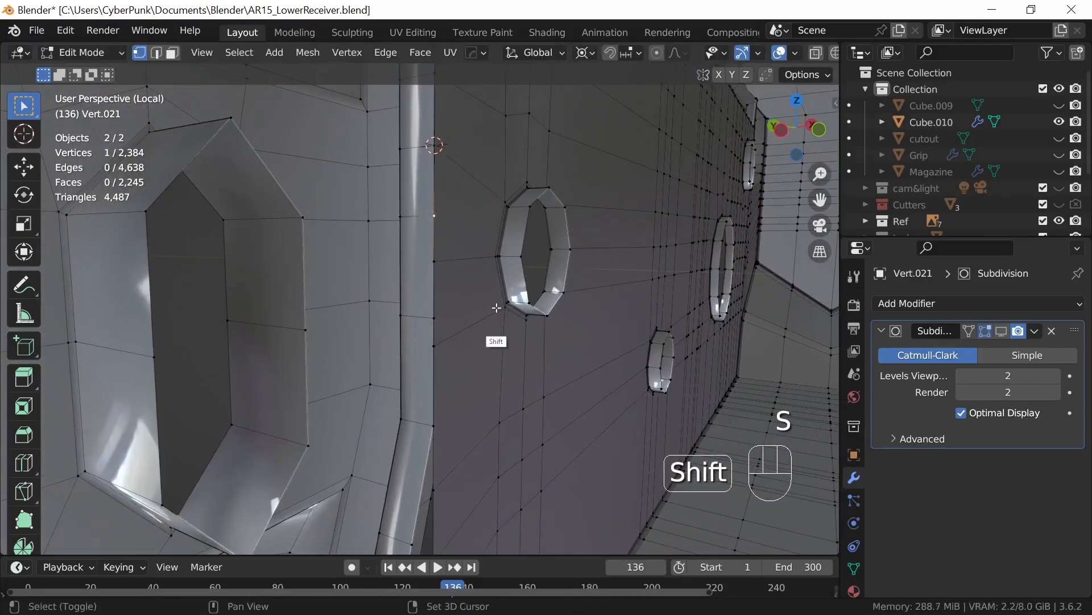
pyautogui.hotkey('shift', 's')
pyautogui.click(490, 404)
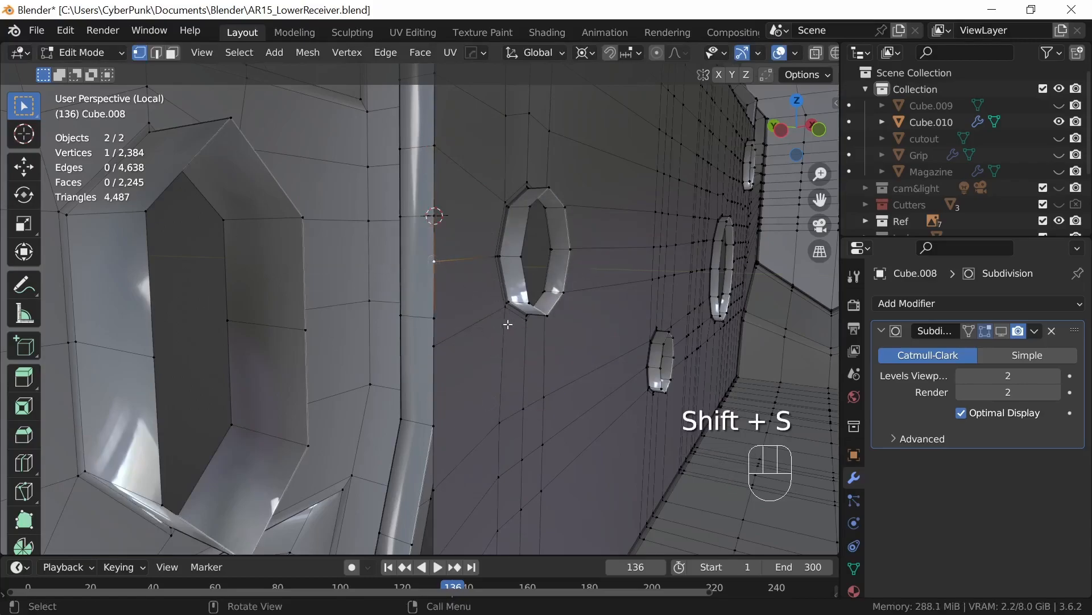
pyautogui.press('s')
pyautogui.press('Return')
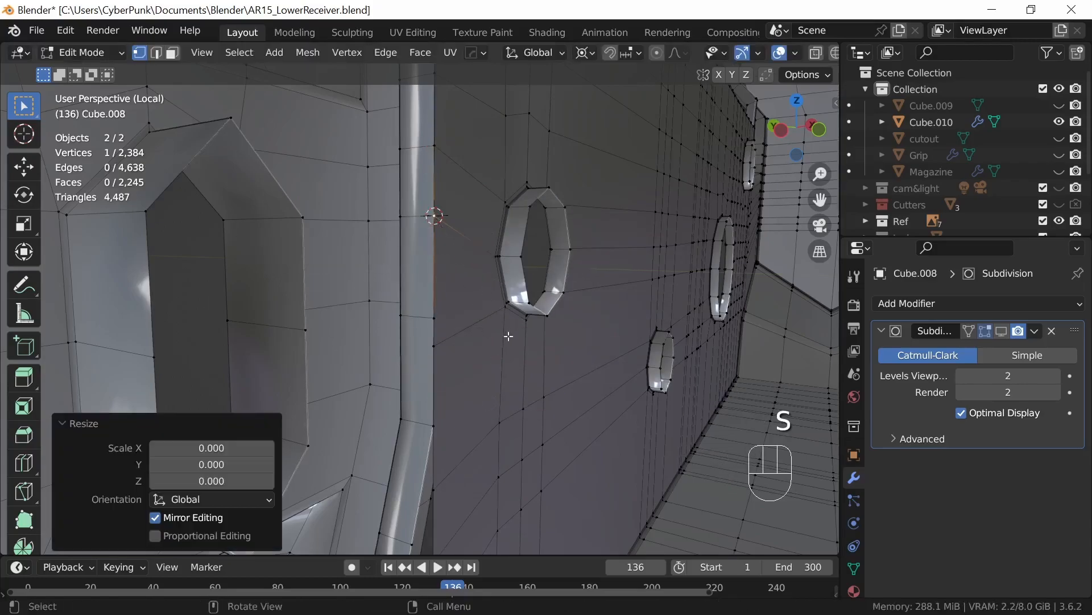
# Step: Snap the 3D cursor to the well's eighth rear-edge vertex from the top and scale the matching body vertex to 0 onto it
pyautogui.click(433, 320)
pyautogui.hotkey('shift', 's')
pyautogui.click(488, 447)
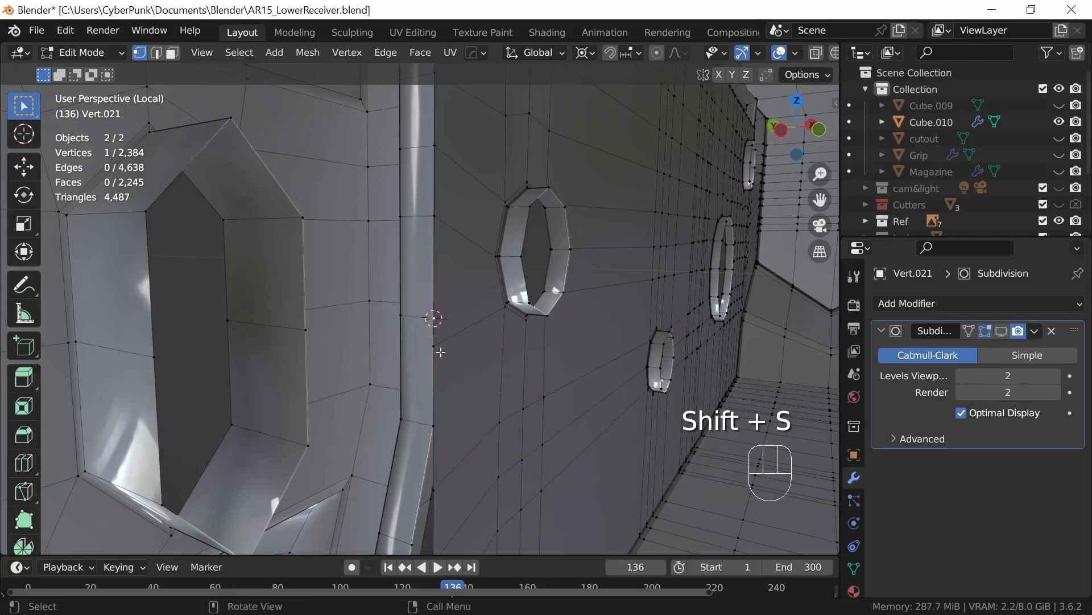
pyautogui.press('s')
pyautogui.press('Return')
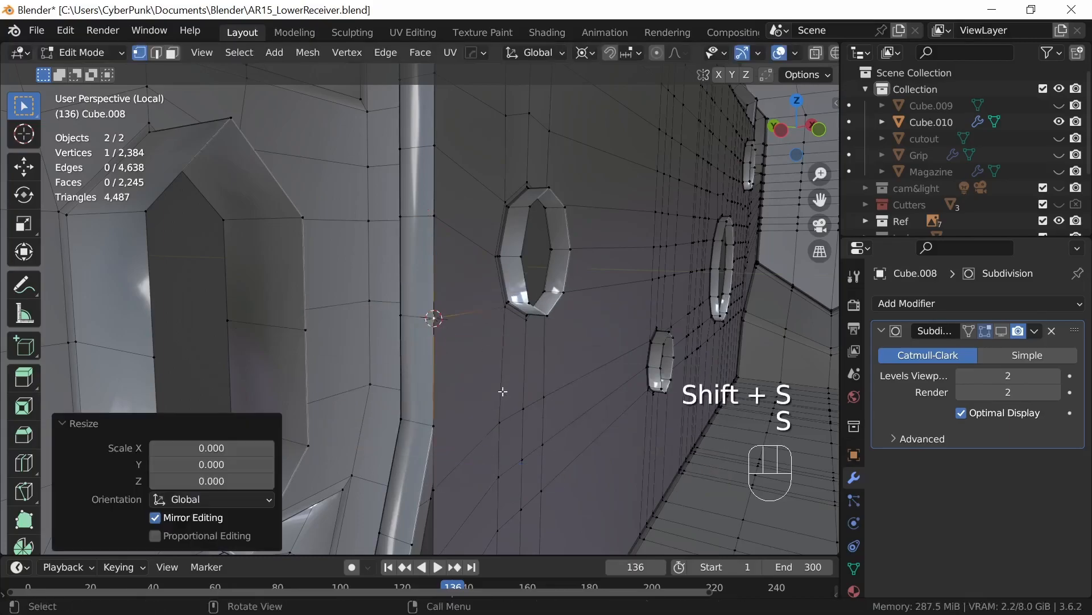
# Step: Snap the 3D cursor to the well's rear-edge vertex where the edge starts to slope and scale the nearest body vertex to 0 onto it
pyautogui.keyDown('shift'); pyautogui.moveTo(535, 477); pyautogui.dragTo(551, 216, button='middle'); pyautogui.keyUp('shift')
pyautogui.moveTo(548, 332); pyautogui.dragTo(525, 327, button='middle')
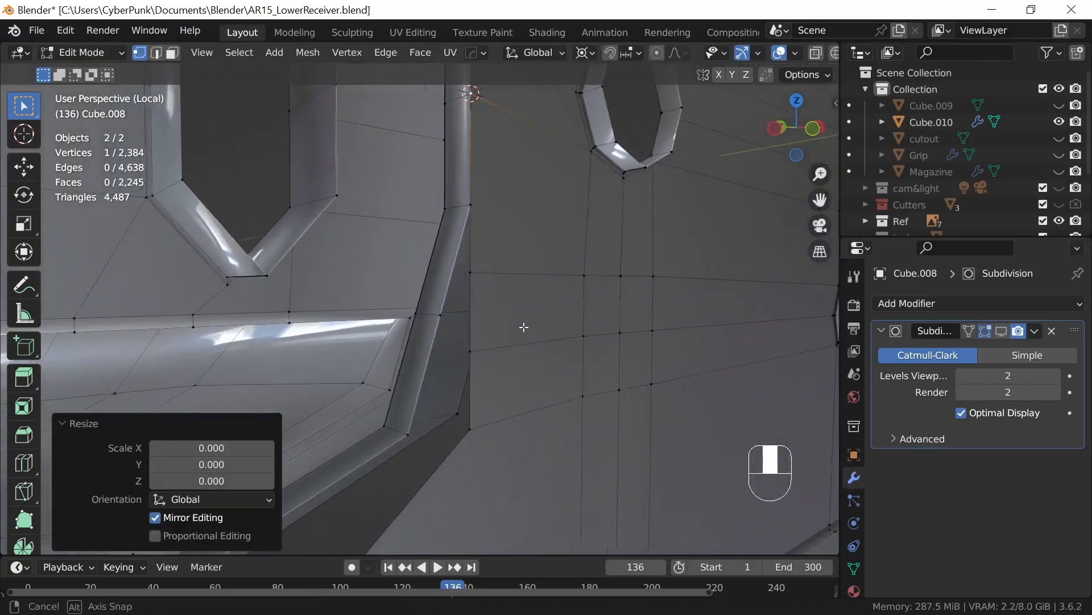
pyautogui.keyDown('shift'); pyautogui.moveTo(580, 383); pyautogui.dragTo(515, 334, button='middle'); pyautogui.keyUp('shift')
pyautogui.click(409, 194)
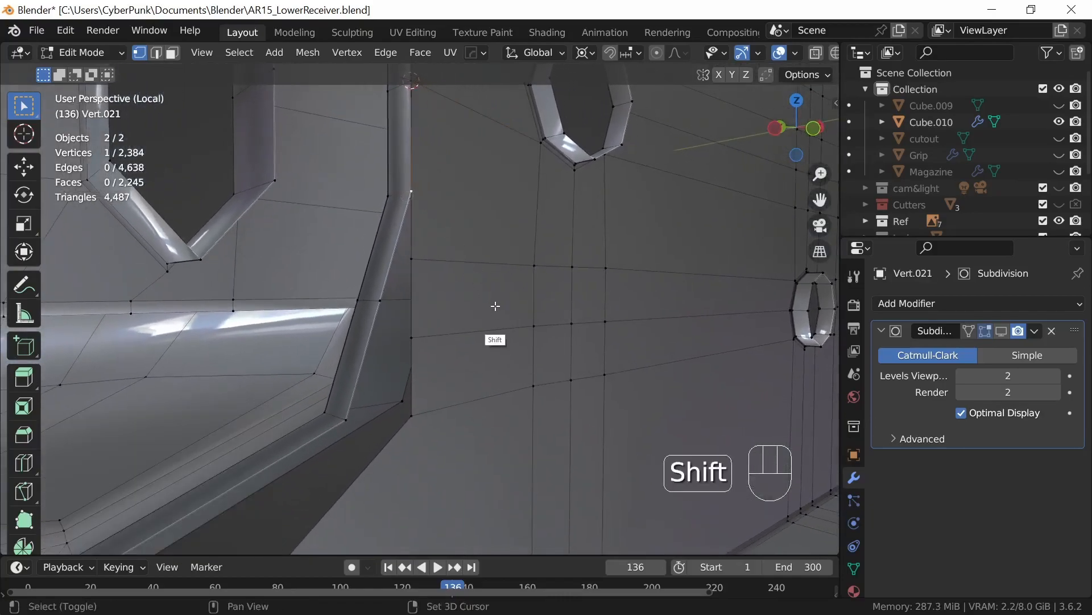
pyautogui.hotkey('shift', 's')
pyautogui.hotkey('shift', 's')
pyautogui.click(494, 462)
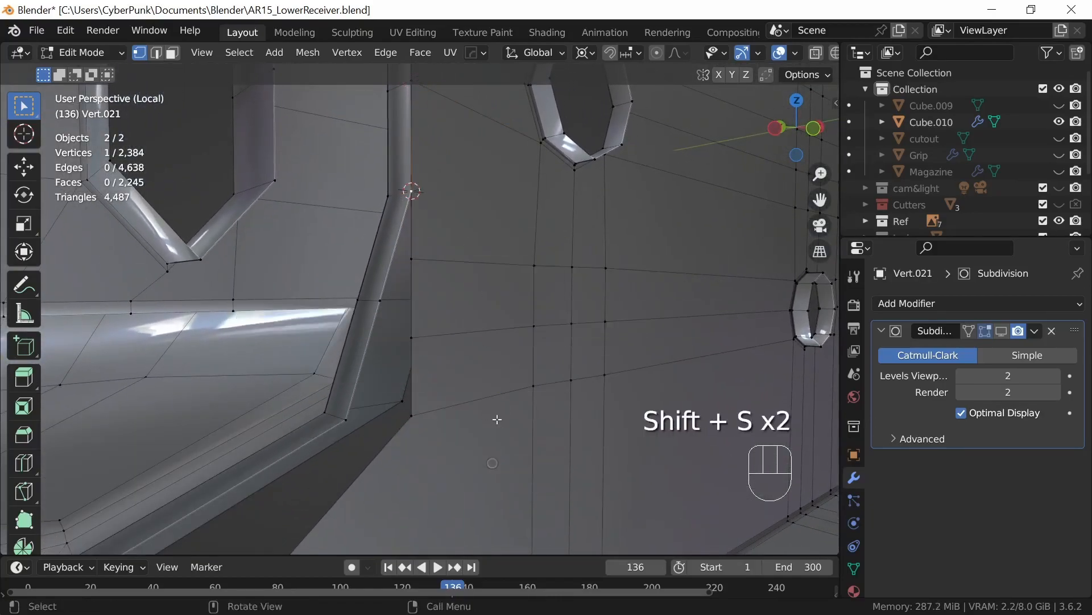
pyautogui.click(416, 262)
pyautogui.write('s')
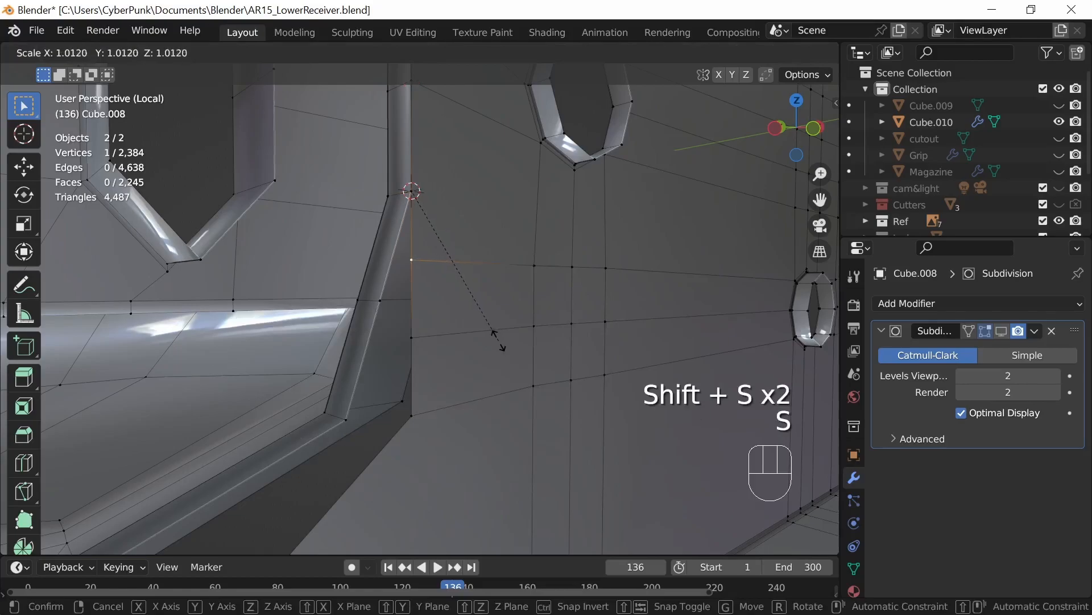
pyautogui.write('0')
pyautogui.press('Return')
# Step: Snap the 3D cursor to the vertex halfway along the well's sloping rear edge and scale the next body vertex to 0 onto it
pyautogui.moveTo(503, 347); pyautogui.dragTo(367, 299, button='middle')
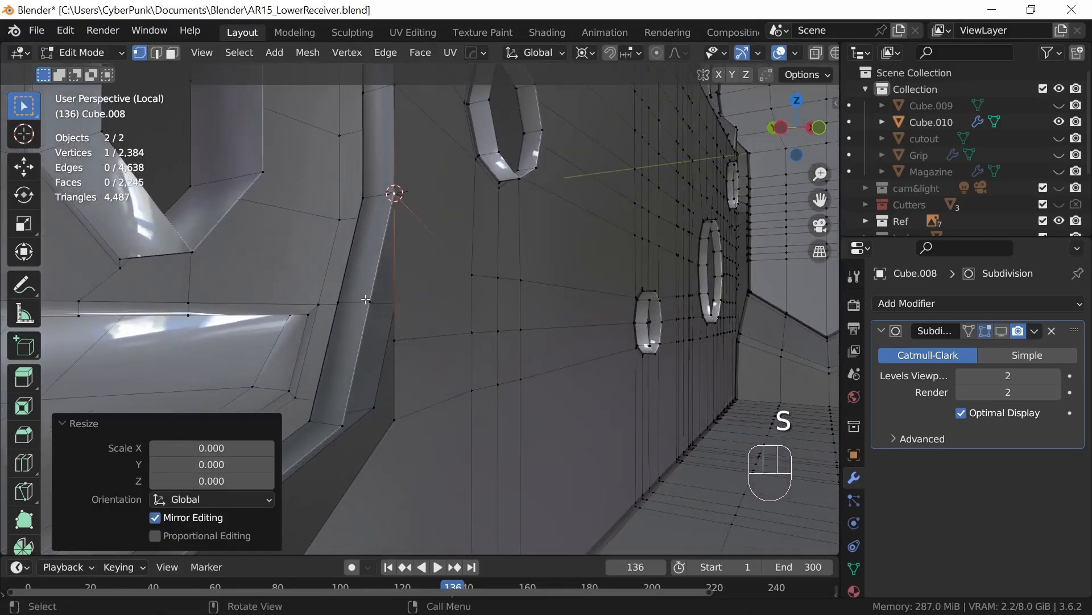
pyautogui.click(366, 300)
pyautogui.hotkey('shift', 's')
pyautogui.click(483, 435)
pyautogui.moveTo(483, 434); pyautogui.dragTo(524, 371, button='middle')
pyautogui.click(456, 268)
pyautogui.write('s0')
pyautogui.click(515, 356)
# Step: Snap the 3D cursor to the corner vertex at the slope's lower end and scale the body's adjacent corner vertex to 0 onto it
pyautogui.click(398, 338)
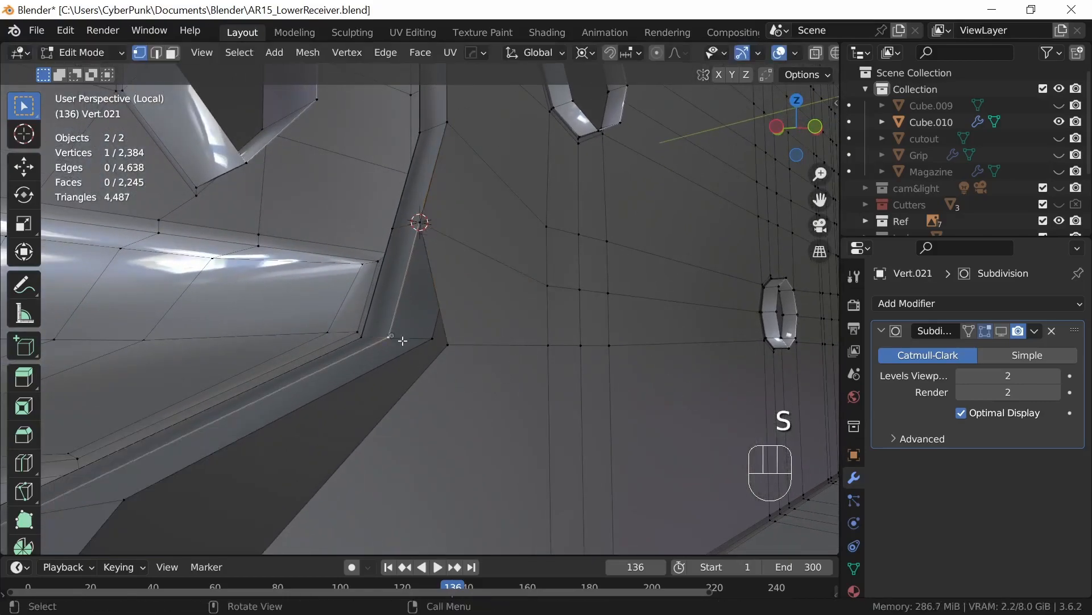
pyautogui.hotkey('shift', 's')
pyautogui.click(454, 475)
pyautogui.click(461, 344)
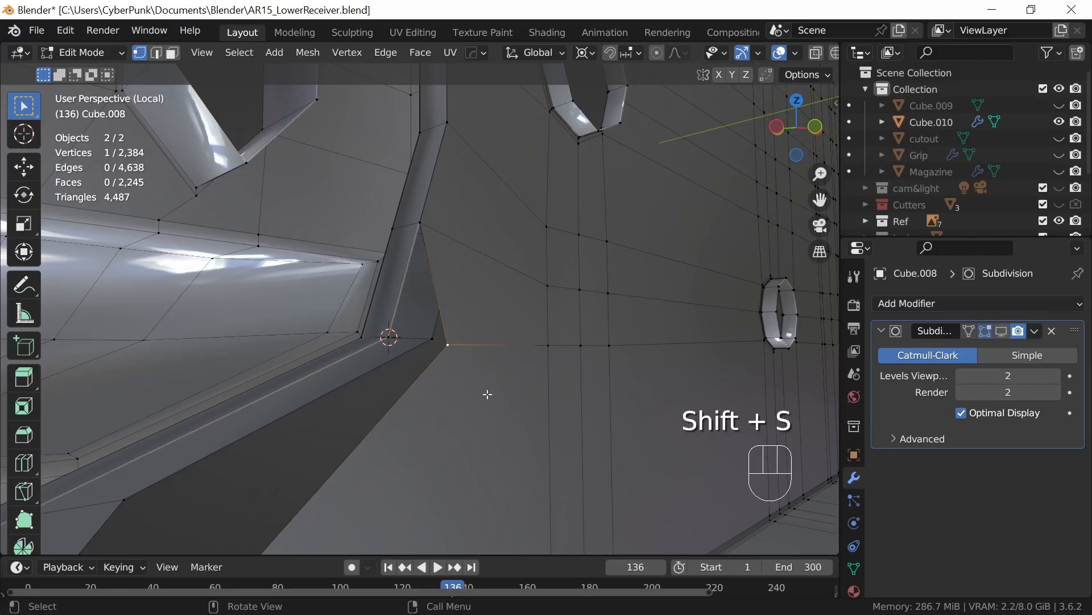
pyautogui.write('s0')
pyautogui.click(488, 404)
# Step: Add one centred loop cut along the receiver body's lower side wall, below the corner just aligned
pyautogui.moveTo(487, 407); pyautogui.dragTo(448, 320, button='middle')
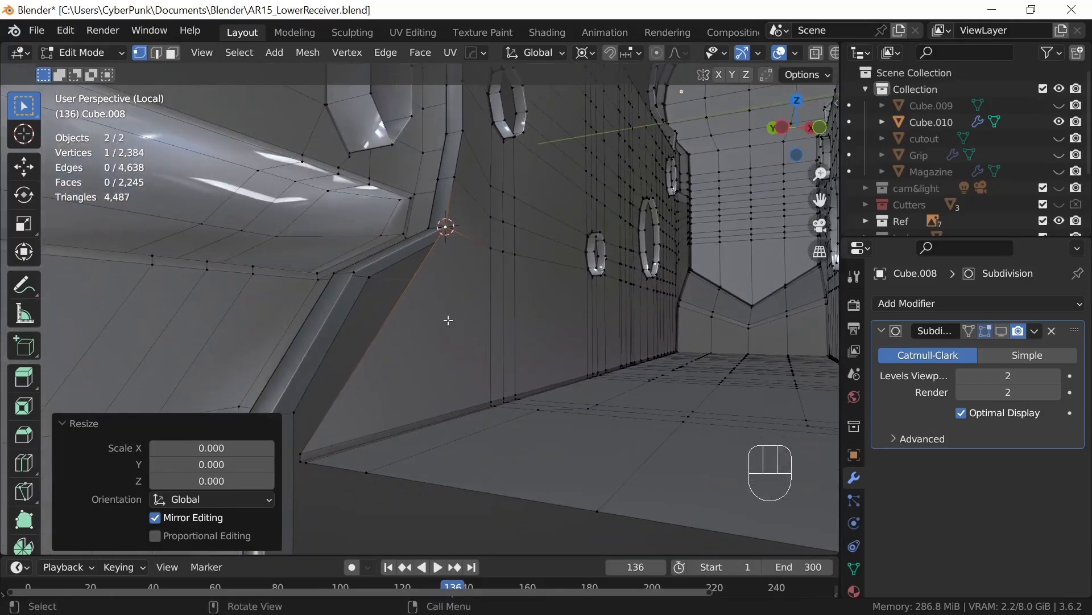
pyautogui.hotkey('ctrl', 'r')
pyautogui.click(490, 328)
pyautogui.rightClick(490, 329)
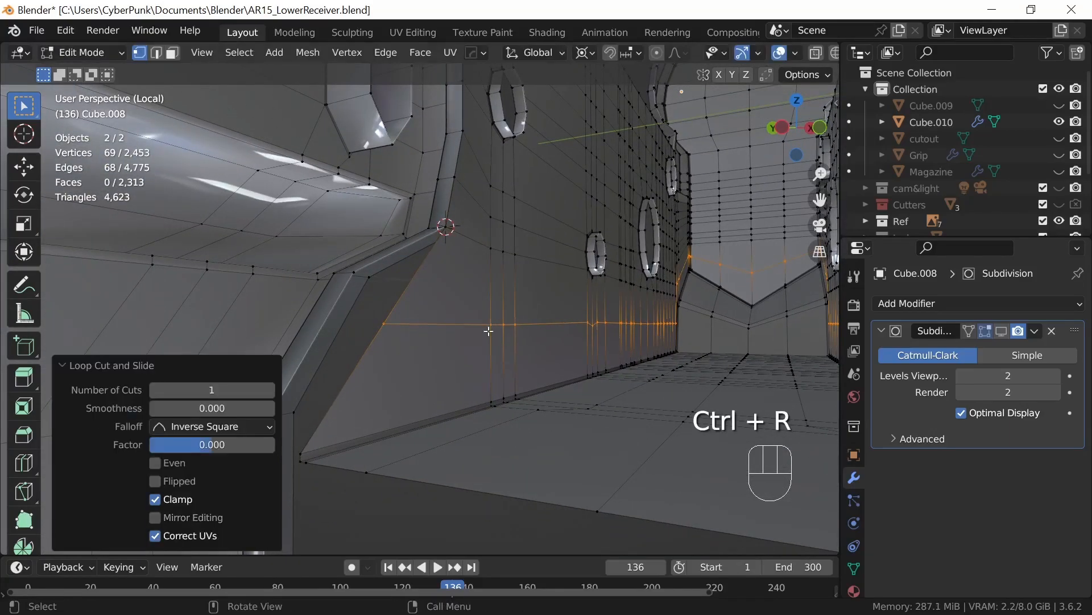
# Step: Snap the 3D cursor to the well's next lower bend vertex and scale the new cut's end vertex to 0 onto it
pyautogui.click(391, 307)
pyautogui.click(355, 273)
pyautogui.hotkey('shift', 's')
pyautogui.click(406, 394)
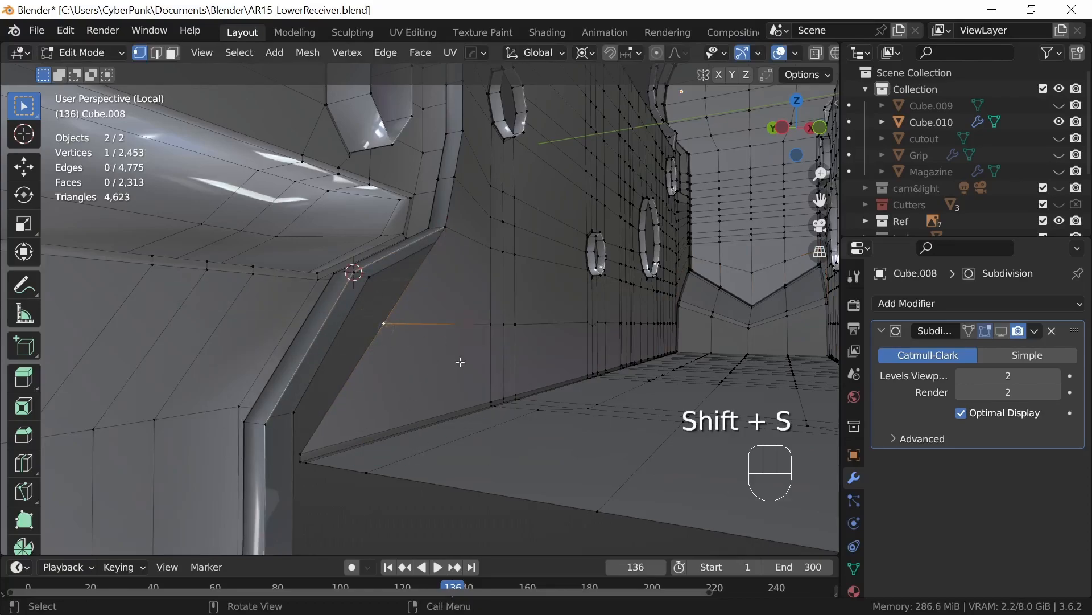
pyautogui.write('s')
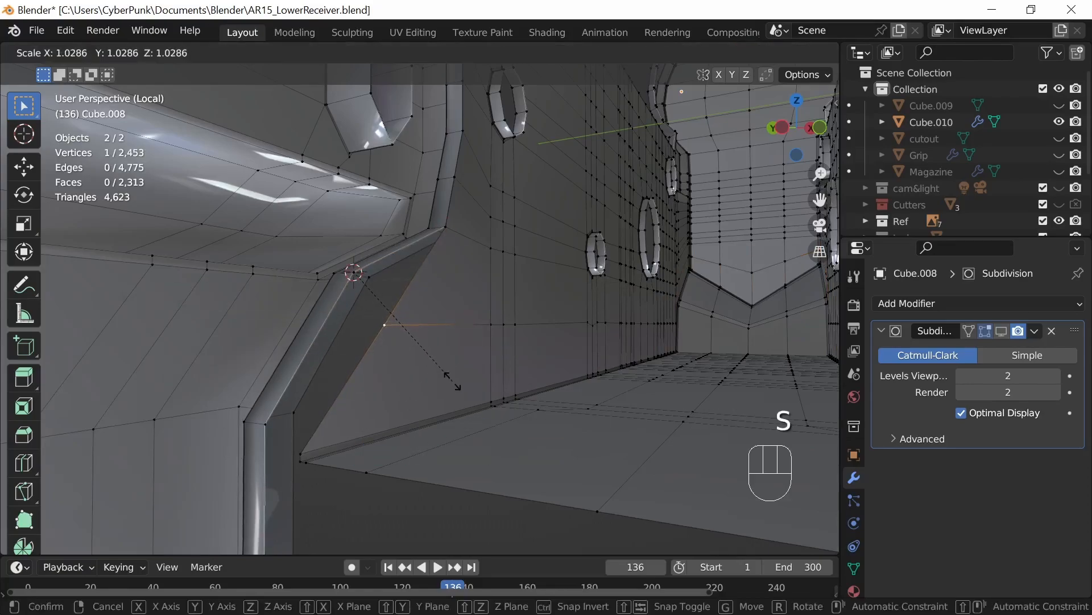
pyautogui.write('0')
pyautogui.press('Return')
# Step: On the opposite side, snap the 3D cursor to the well's top rear-edge vertex and scale the body's top vertex to 0 onto it
pyautogui.moveTo(451, 383); pyautogui.dragTo(471, 428, button='middle')
pyautogui.moveTo(471, 374); pyautogui.dragTo(470, 426, button='middle')
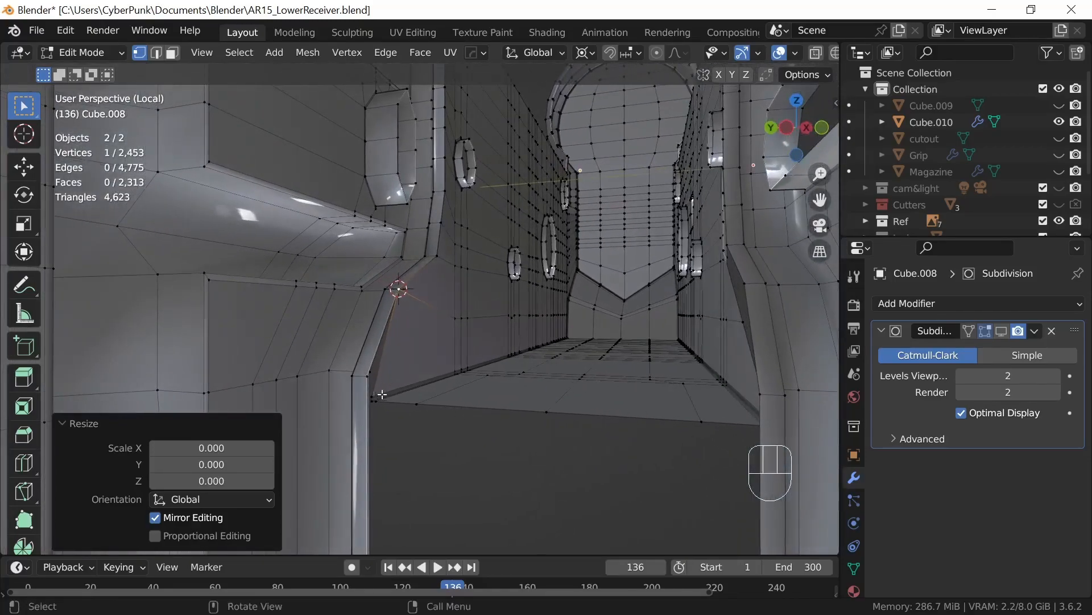
pyautogui.moveTo(495, 432); pyautogui.dragTo(551, 424, button='middle')
pyautogui.moveTo(650, 429); pyautogui.dragTo(658, 434, button='middle')
pyautogui.keyDown('shift'); pyautogui.moveTo(683, 358); pyautogui.dragTo(571, 391, button='middle'); pyautogui.keyUp('shift')
pyautogui.keyDown('shift'); pyautogui.moveTo(597, 364); pyautogui.dragTo(558, 375, button='middle'); pyautogui.keyUp('shift')
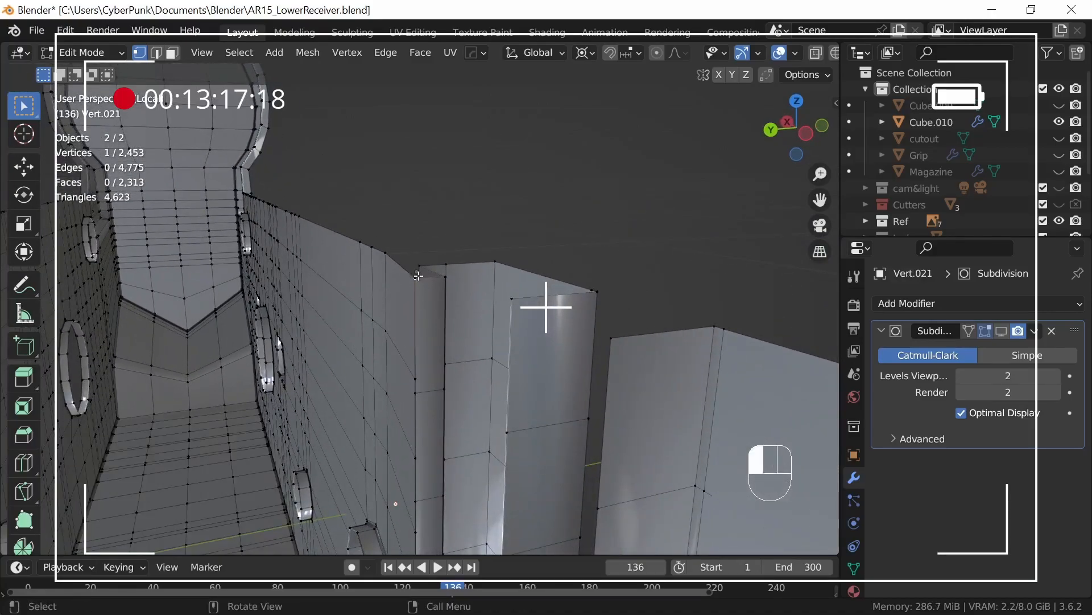
pyautogui.press('g')
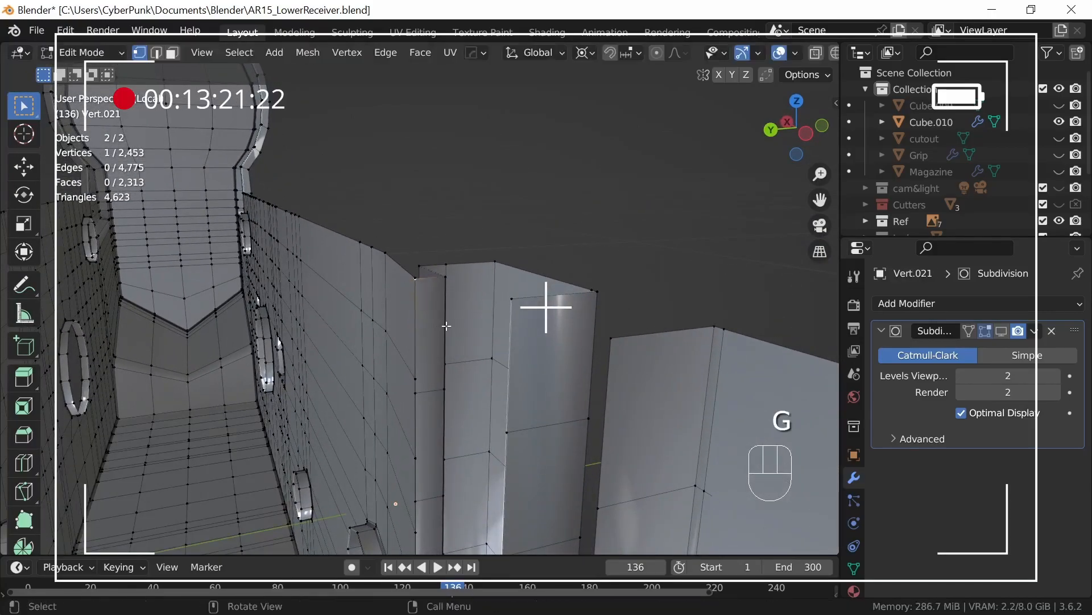
pyautogui.rightClick(420, 278)
pyautogui.press('g')
pyautogui.rightClick(420, 277)
pyautogui.hotkey('shift', 's')
pyautogui.click(449, 424)
pyautogui.click(417, 277)
pyautogui.press('s')
pyautogui.press('0')
pyautogui.press('Return')
# Step: Snap the 3D cursor to the next vertex below the top on the opposite well edge and scale the body's matching vertex to 0 onto it
pyautogui.click(416, 393)
pyautogui.hotkey('shift', 's')
pyautogui.click(460, 512)
pyautogui.click(415, 379)
pyautogui.press('s')
pyautogui.press('0')
pyautogui.press('Return')
pyautogui.moveTo(486, 427); pyautogui.dragTo(488, 447, button='middle')
pyautogui.click(412, 299)
pyautogui.hotkey('shift', 's')
pyautogui.click(477, 424)
pyautogui.click(411, 249)
pyautogui.press('s')
pyautogui.rightClick(465, 314)
# Step: Add a loop cut across the opposite well wall, snap the 3D cursor to its rear-edge vertex, and scale the matching body vertex to 0 onto it
pyautogui.hotkey('ctrl', 'r')
pyautogui.click(488, 258)
pyautogui.click(418, 239)
pyautogui.hotkey('shift', 's')
pyautogui.click(462, 380)
pyautogui.click(418, 250)
pyautogui.press('s')
pyautogui.press('0')
pyautogui.press('Return')
# Step: Snap the 3D cursor to the opposite well-edge vertex beside the slot's middle and scale the matching body vertex to 0 onto it
pyautogui.click(418, 301)
pyautogui.hotkey('shift', 's')
pyautogui.click(450, 423)
pyautogui.click(418, 339)
pyautogui.press('s')
pyautogui.press('0')
pyautogui.press('Return')
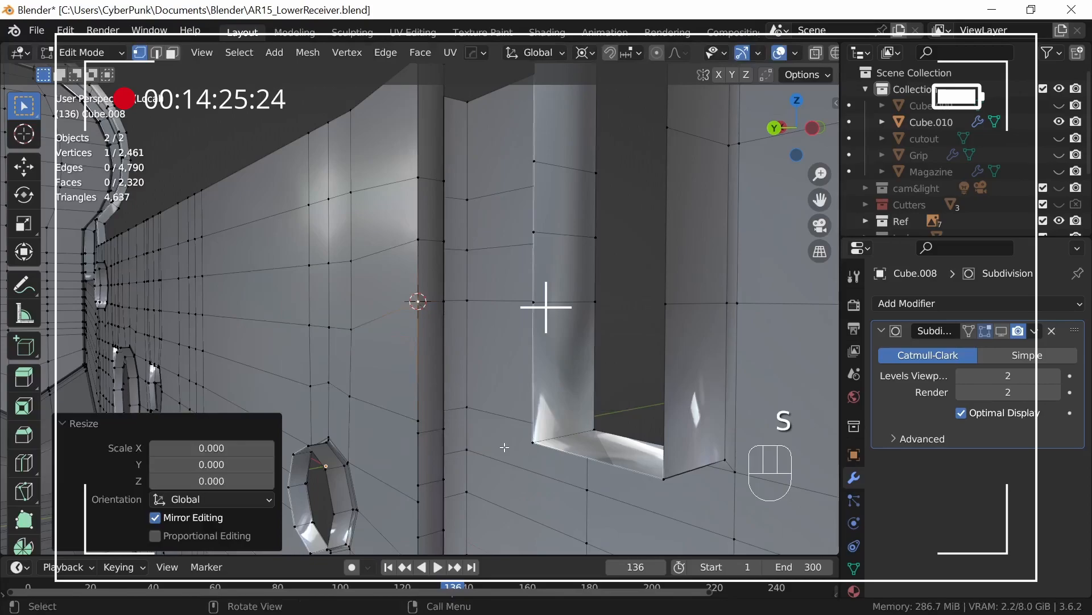
# Step: Snap the 3D cursor to the opposite well-edge vertex level with the slot's lower end and scale the matching body vertex to 0 onto it
pyautogui.moveTo(500, 443); pyautogui.dragTo(485, 443, button='middle')
pyautogui.keyDown('shift'); pyautogui.moveTo(467, 450); pyautogui.dragTo(420, 313, button='middle'); pyautogui.keyUp('shift')
pyautogui.click(375, 278)
pyautogui.hotkey('shift', 's')
pyautogui.click(410, 395)
pyautogui.click(377, 266)
pyautogui.press('s')
pyautogui.press('0')
pyautogui.press('Return')
# Step: Snap the 3D cursor to the first opposite well-edge vertex below the slot and scale the matching body vertex to 0 onto it
pyautogui.click(376, 330)
pyautogui.hotkey('shift', 's')
pyautogui.click(411, 412)
pyautogui.click(376, 346)
pyautogui.press('s')
pyautogui.press('0')
pyautogui.press('Return')
# Step: Snap the 3D cursor to the second opposite well-edge vertex below the slot and scale the matching body vertex to 0 onto it
pyautogui.click(377, 382)
pyautogui.hotkey('shift', 's')
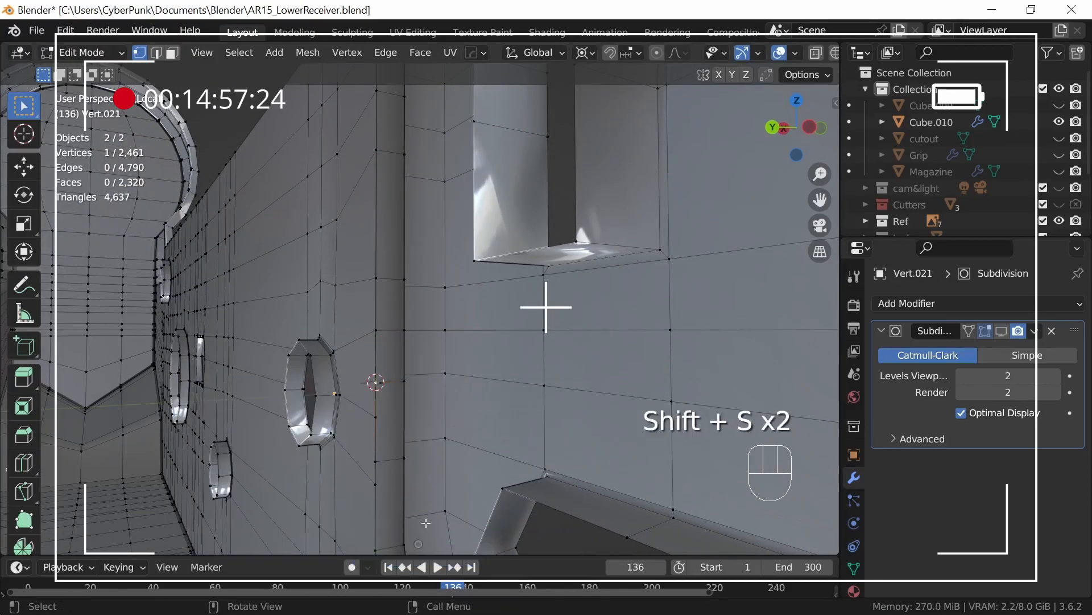
pyautogui.moveTo(416, 544); pyautogui.dragTo(436, 518, button='middle')
pyautogui.keyDown('shift'); pyautogui.moveTo(436, 517); pyautogui.dragTo(393, 455, button='middle'); pyautogui.keyUp('shift')
pyautogui.click(328, 354)
pyautogui.press('Return')
# Step: Snap the 3D cursor to the last opposite well-edge vertex above the bend and scale the matching body vertex to 0 onto it
pyautogui.moveTo(427, 418); pyautogui.dragTo(440, 302, button='middle')
pyautogui.click(341, 380)
pyautogui.hotkey('shift', 's')
pyautogui.click(387, 446)
pyautogui.click(342, 404)
pyautogui.press('s')
pyautogui.press('0')
pyautogui.press('Return')
# Step: Snap the 3D cursor to the bend vertex where the opposite well edge starts to slope and scale the next body vertex to 0 onto it
pyautogui.click(337, 305)
pyautogui.hotkey('shift', 's')
pyautogui.click(366, 403)
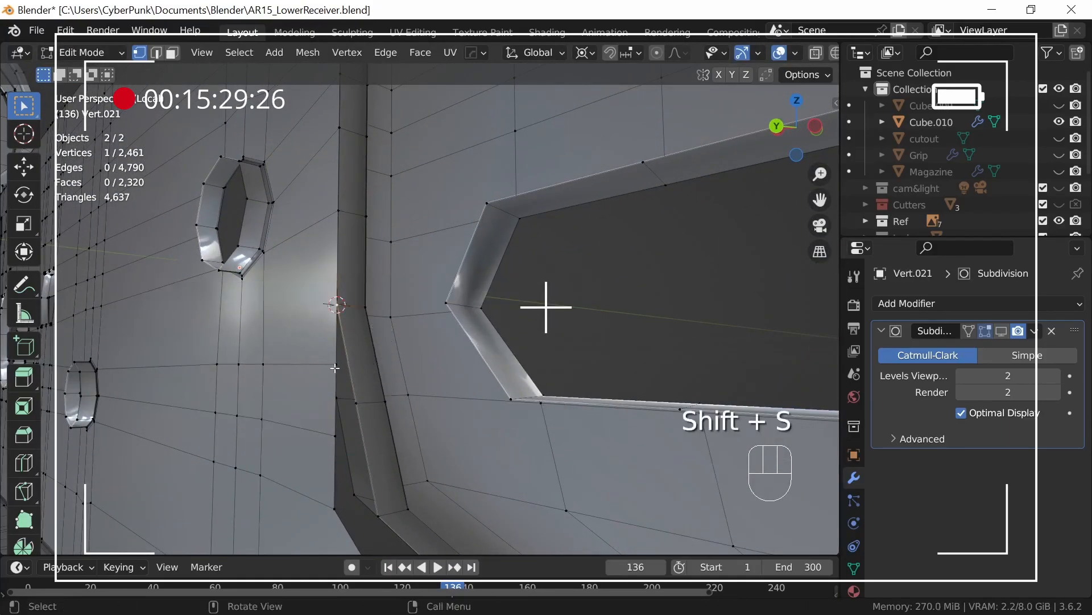
pyautogui.press('0')
pyautogui.press('Return')
# Step: Snap the 3D cursor to the vertex halfway along the opposite well edge's slope and scale the next body vertex to 0 onto it
pyautogui.click(356, 403)
pyautogui.hotkey('shift', 's')
pyautogui.click(411, 496)
pyautogui.press('s')
pyautogui.press('0')
pyautogui.press('Return')
# Step: Snap the 3D cursor to the corner at the opposite slope's lower end and scale the body's corner vertex to 0 onto it
pyautogui.keyDown('shift'); pyautogui.moveTo(422, 509); pyautogui.dragTo(380, 279, button='middle'); pyautogui.keyUp('shift')
pyautogui.click(389, 424)
pyautogui.hotkey('shift', 's')
pyautogui.click(470, 478)
pyautogui.click(338, 428)
pyautogui.press('s')
pyautogui.press('0')
pyautogui.press('Return')
# Step: Snap the 3D cursor to the opposite well edge's next lower bend vertex and scale the body's lower cut vertex to 0 onto it
pyautogui.moveTo(380, 279); pyautogui.dragTo(473, 392, button='middle')
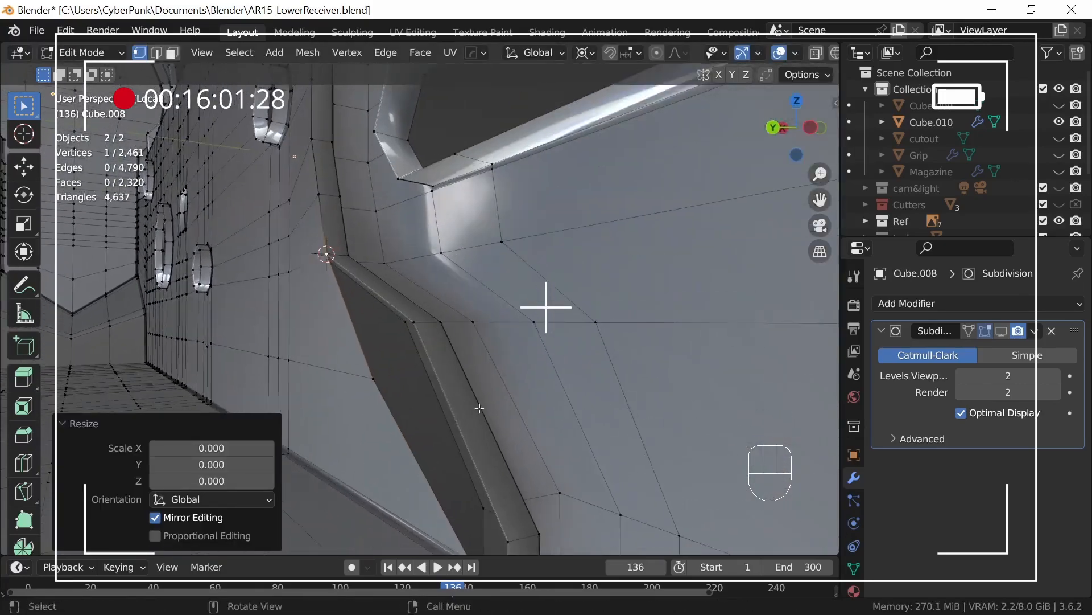
pyautogui.click(394, 358)
pyautogui.hotkey('shift', 's')
pyautogui.click(421, 506)
pyautogui.click(366, 390)
pyautogui.moveTo(378, 396); pyautogui.dragTo(424, 293, button='middle')
pyautogui.press('s')
pyautogui.press('0')
pyautogui.press('Return')
# Step: Return to Object Mode and exit local view to bring back the rest of the lower receiver
pyautogui.moveTo(424, 293); pyautogui.dragTo(577, 440, button='middle')
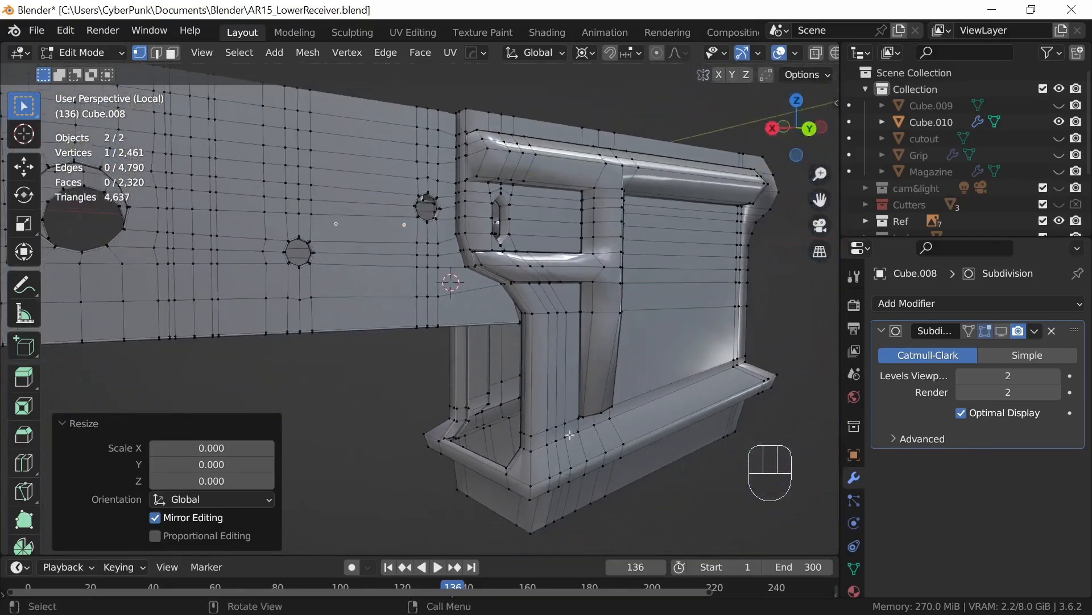
pyautogui.press('Tab')
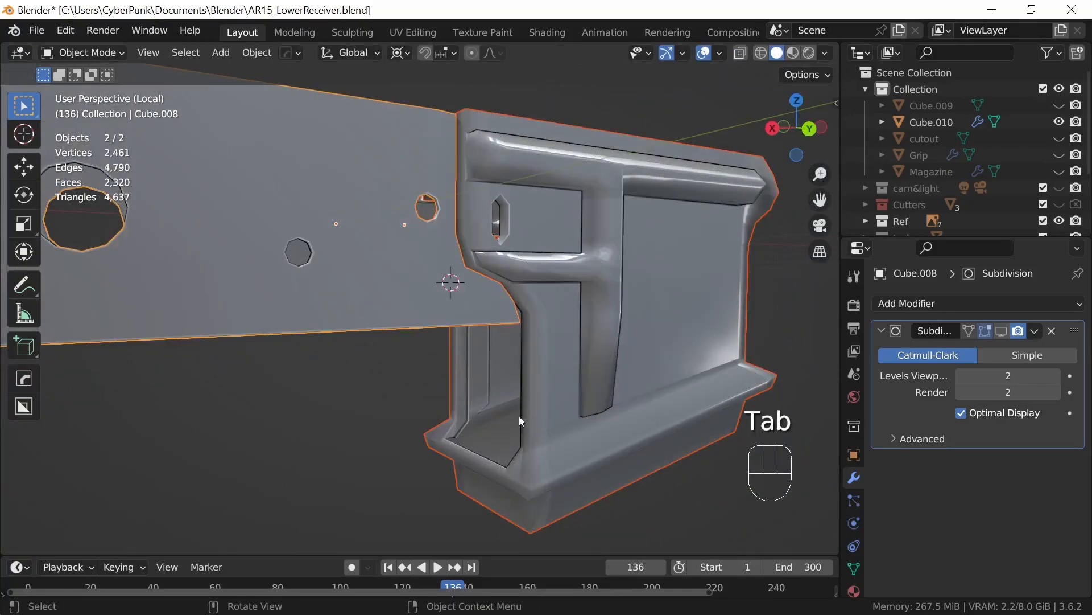
pyautogui.press('/')
# Step: Select the trigger guard and turn off the viewport display of its Subdivision modifier
pyautogui.moveTo(545, 452); pyautogui.dragTo(647, 412, button='middle')
pyautogui.keyDown('shift'); pyautogui.moveTo(610, 455); pyautogui.dragTo(504, 462, button='middle'); pyautogui.keyUp('shift')
pyautogui.keyDown('shift'); pyautogui.moveTo(513, 460); pyautogui.dragTo(568, 353, button='middle'); pyautogui.keyUp('shift')
pyautogui.moveTo(568, 358); pyautogui.dragTo(499, 421, button='middle')
pyautogui.keyDown('ctrl'); pyautogui.moveTo(479, 462); pyautogui.dragTo(545, 386, button='middle'); pyautogui.keyUp('ctrl')
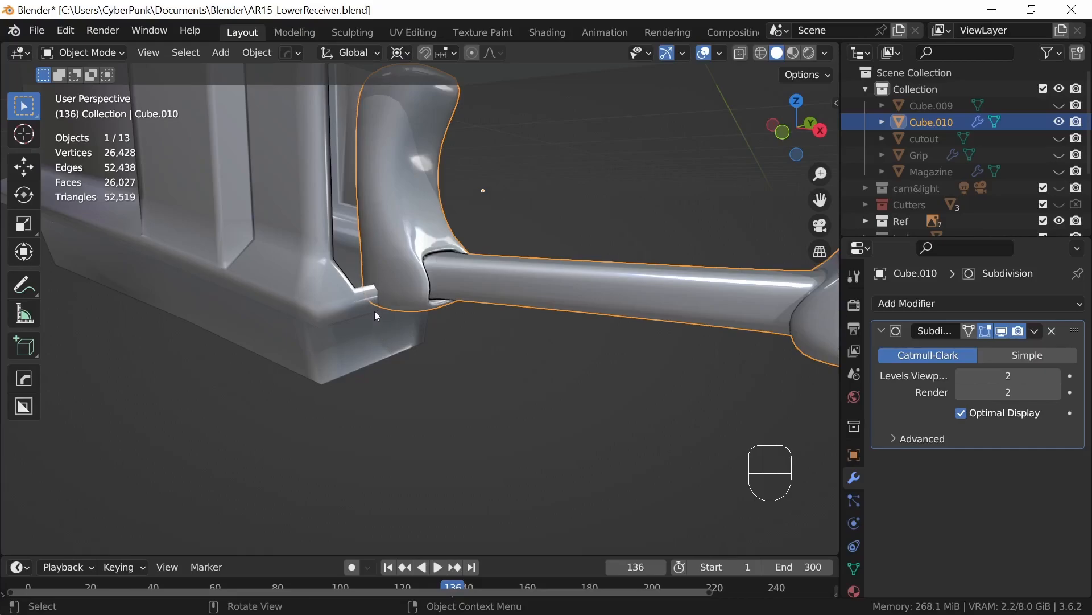
pyautogui.moveTo(373, 323); pyautogui.dragTo(513, 359, button='middle')
pyautogui.click(1002, 331)
# Step: Move the trigger guard up about 0.0357 m along the global Z axis
pyautogui.press('g')
pyautogui.press('z')
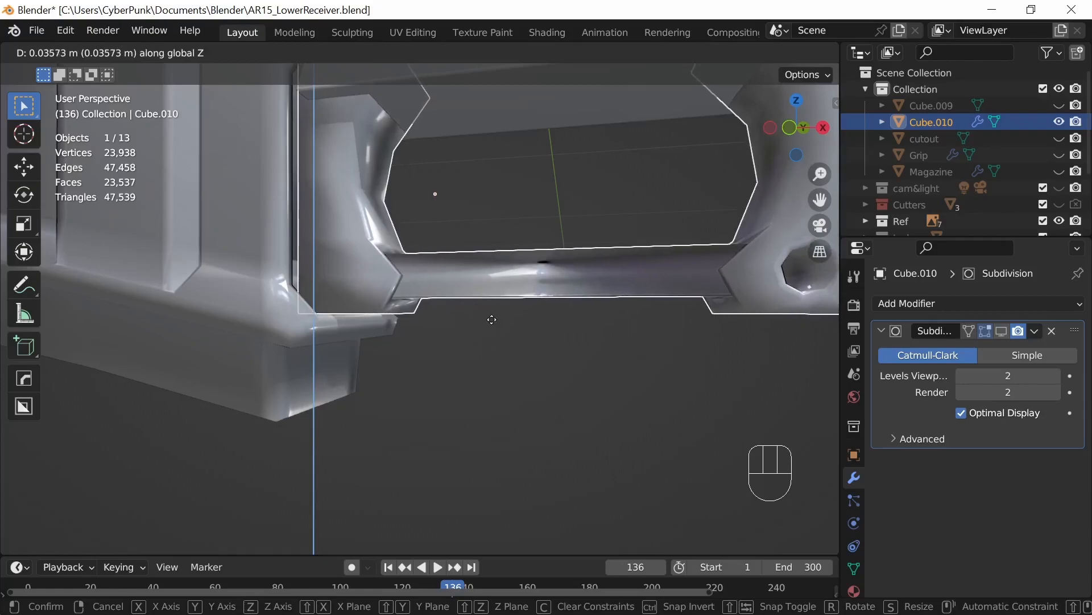
pyautogui.click(492, 319)
pyautogui.moveTo(490, 320); pyautogui.dragTo(681, 362, button='middle')
# Step: Enter Edit Mode on the receiver body and select its lower edge segment beside the magazine well
pyautogui.click(537, 268)
pyautogui.moveTo(573, 366); pyautogui.dragTo(603, 285, button='middle')
pyautogui.press('Tab')
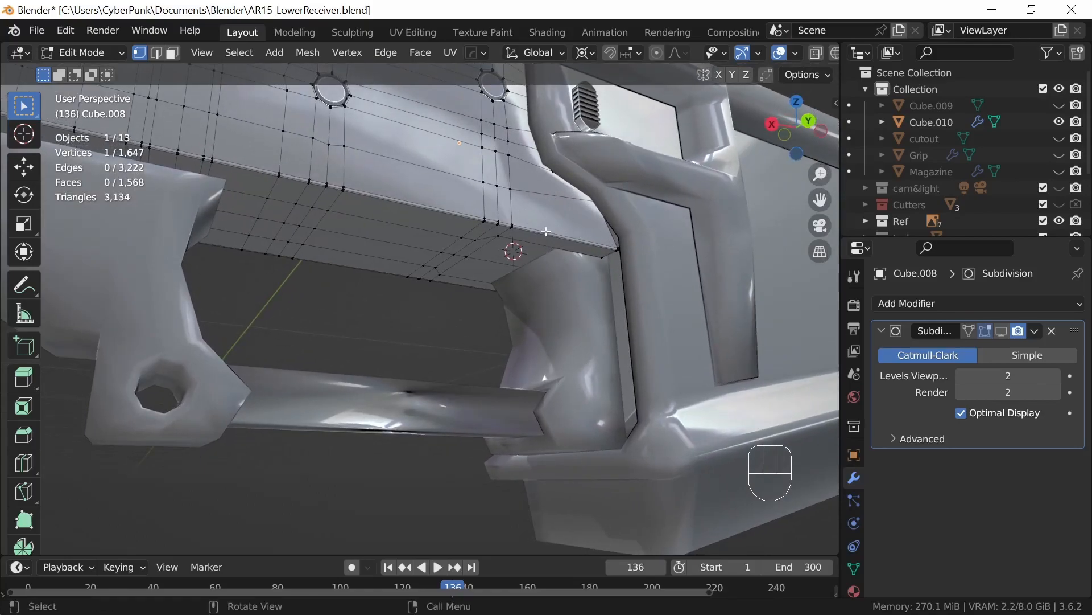
pyautogui.moveTo(632, 334); pyautogui.dragTo(589, 329, button='middle')
pyautogui.moveTo(562, 272); pyautogui.dragTo(535, 298, button='middle')
pyautogui.keyDown('ctrl'); pyautogui.moveTo(535, 298); pyautogui.dragTo(559, 258, button='middle'); pyautogui.keyUp('ctrl')
pyautogui.keyDown('shift'); pyautogui.moveTo(559, 259); pyautogui.dragTo(523, 275, button='middle'); pyautogui.keyUp('shift')
# Step: Extend the selection by shortest path along the body's lower edge to its rear end
pyautogui.click(201, 53)
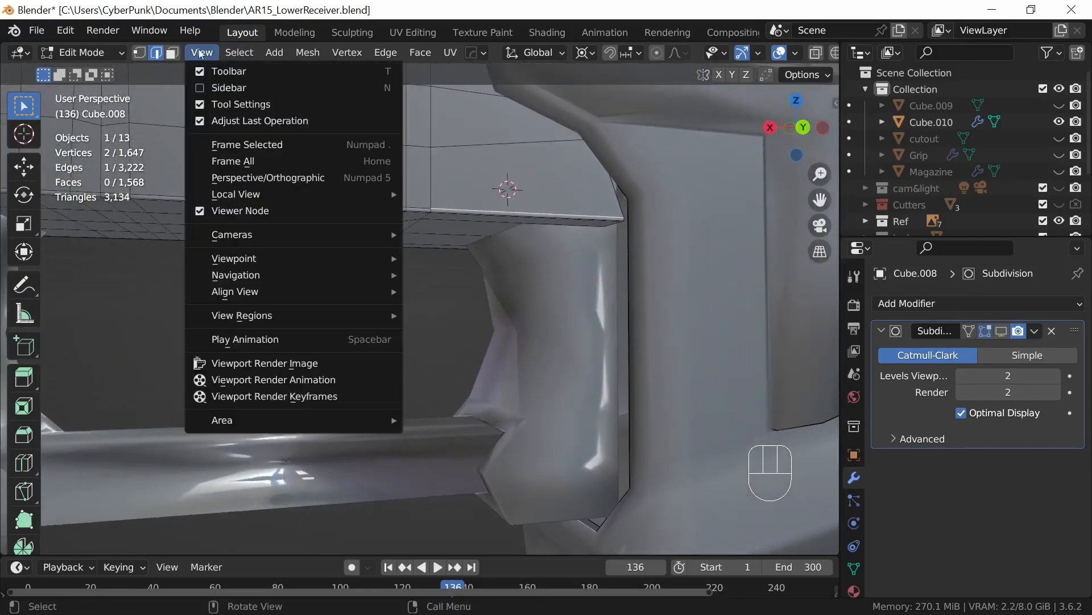
pyautogui.click(270, 146)
pyautogui.keyDown('ctrl'); pyautogui.moveTo(504, 327); pyautogui.dragTo(819, 389, button='middle'); pyautogui.keyUp('ctrl')
pyautogui.keyDown('ctrl'); pyautogui.moveTo(585, 332); pyautogui.dragTo(751, 385, button='middle'); pyautogui.keyUp('ctrl')
pyautogui.keyDown('ctrl'); pyautogui.moveTo(518, 406); pyautogui.dragTo(528, 339, button='middle'); pyautogui.keyUp('ctrl')
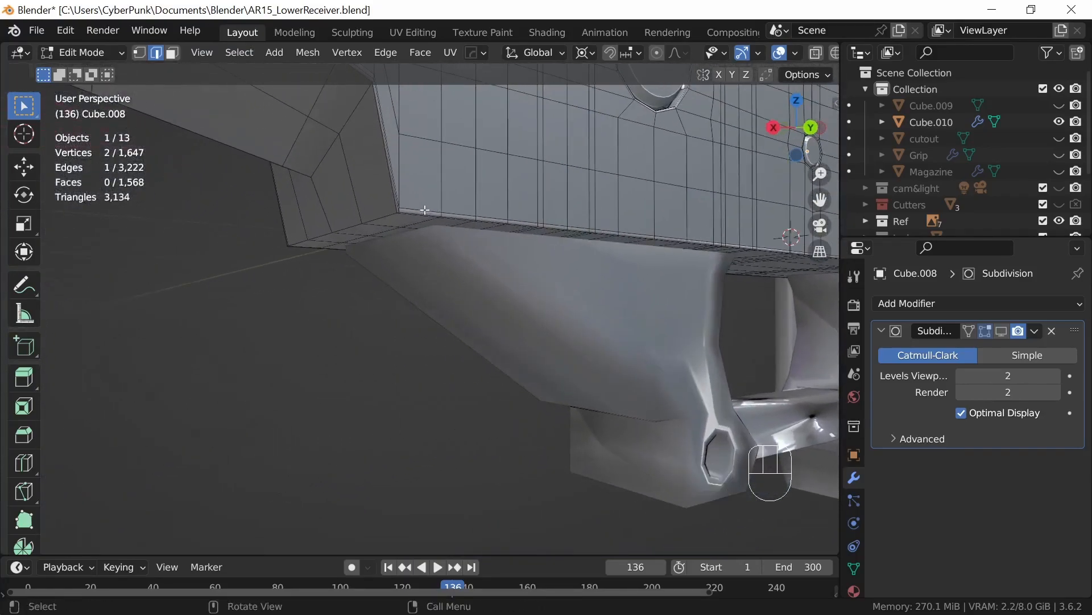
pyautogui.keyDown('ctrl'); pyautogui.click(424, 206); pyautogui.keyUp('ctrl')
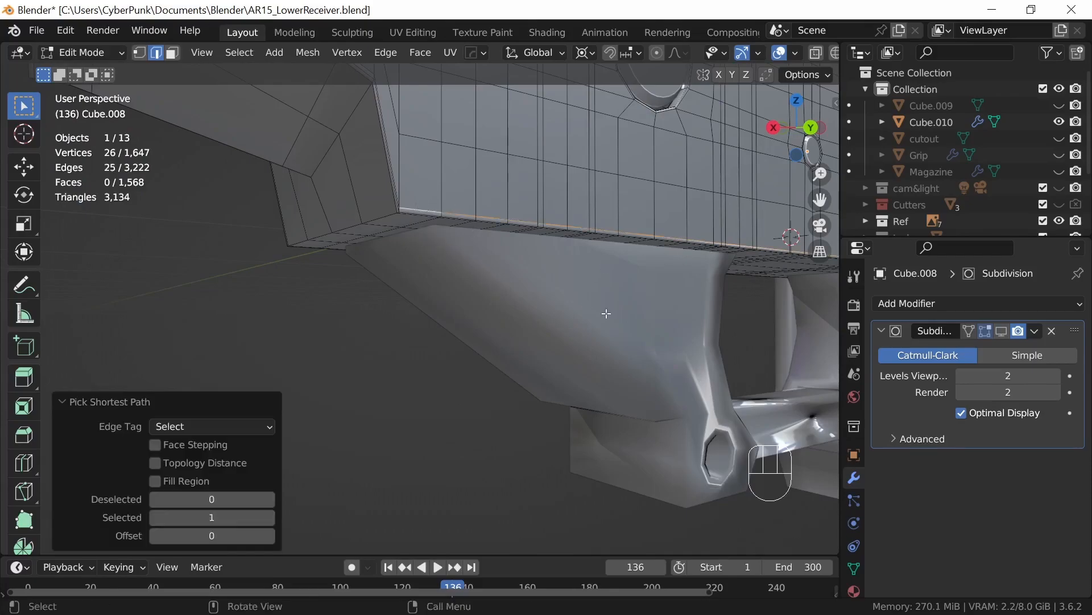
# Step: Add the parallel edge row just below to the selection, from the body's rear corner to the magazine well
pyautogui.moveTo(688, 366); pyautogui.dragTo(671, 326, button='middle')
pyautogui.keyDown('ctrl'); pyautogui.moveTo(545, 381); pyautogui.dragTo(560, 328, button='middle'); pyautogui.keyUp('ctrl')
pyautogui.keyDown('shift'); pyautogui.moveTo(484, 256); pyautogui.dragTo(438, 375, button='middle'); pyautogui.keyUp('shift')
pyautogui.keyDown('shift'); pyautogui.click(369, 295); pyautogui.keyUp('shift')
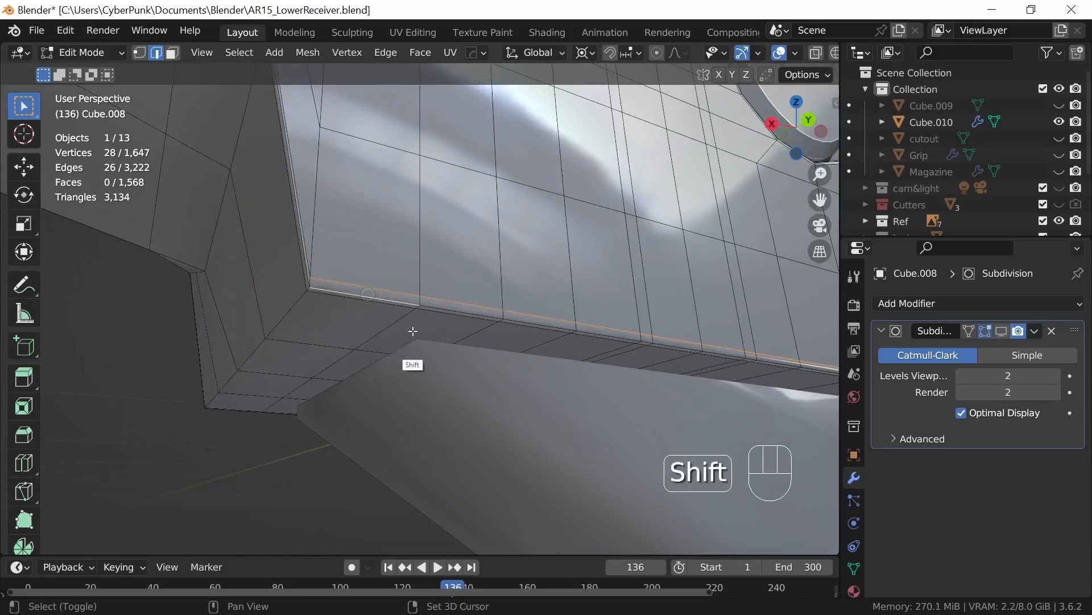
pyautogui.keyDown('shift'); pyautogui.moveTo(620, 401); pyautogui.dragTo(447, 345, button='middle'); pyautogui.keyUp('shift')
pyautogui.keyDown('shift'); pyautogui.moveTo(688, 386); pyautogui.dragTo(459, 369, button='middle'); pyautogui.keyUp('shift')
pyautogui.moveTo(643, 455)
pyautogui.keyDown('ctrl'); pyautogui.mouseDown(button='middle')
pyautogui.moveTo(668, 342)
pyautogui.moveTo(678, 435)
pyautogui.moveTo(649, 447)
pyautogui.moveTo(654, 466)
pyautogui.mouseUp(button='middle'); pyautogui.keyUp('ctrl')
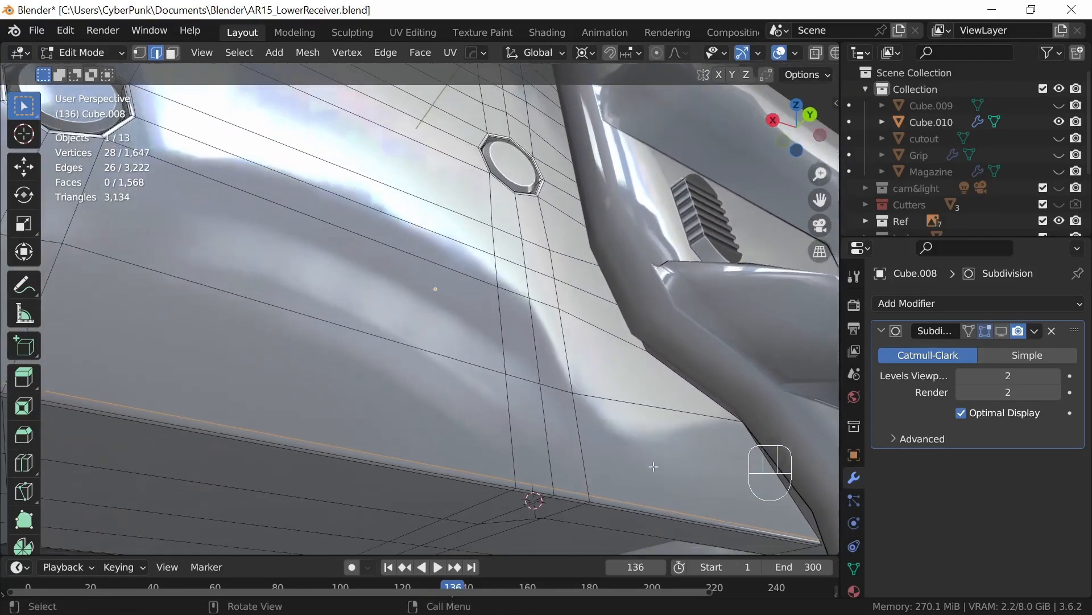
pyautogui.keyDown('ctrl'); pyautogui.keyDown('shift'); pyautogui.click(611, 503); pyautogui.keyUp('shift'); pyautogui.keyUp('ctrl')
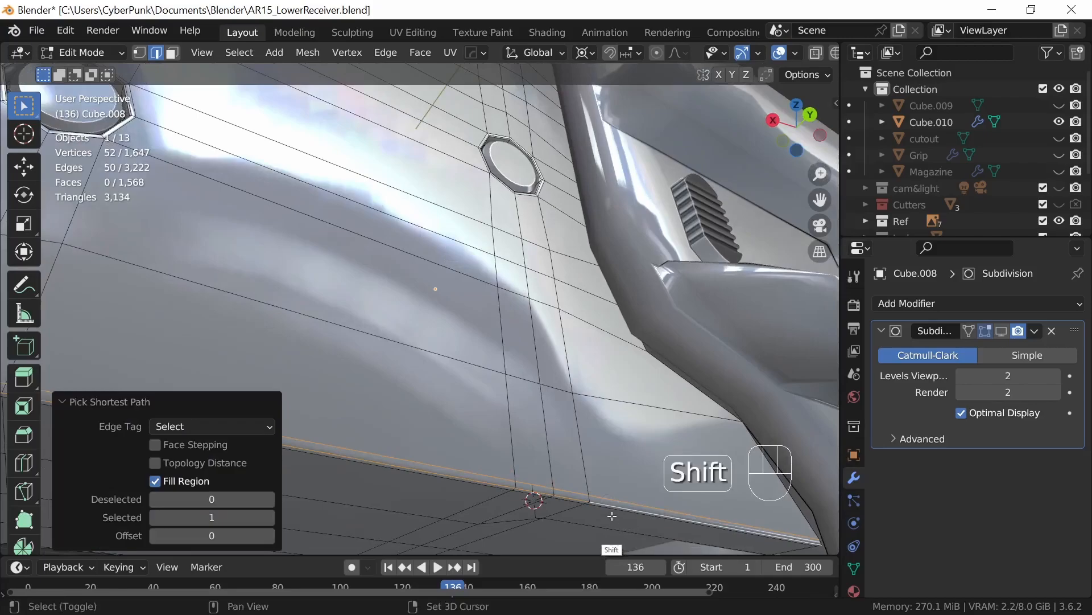
# Step: Add the third parallel edge row on this lower edge to the selection, from the magazine well to the rear
pyautogui.keyDown('shift'); pyautogui.click(660, 510); pyautogui.keyUp('shift')
pyautogui.keyDown('shift'); pyautogui.moveTo(672, 525); pyautogui.dragTo(589, 410, button='middle'); pyautogui.keyUp('shift')
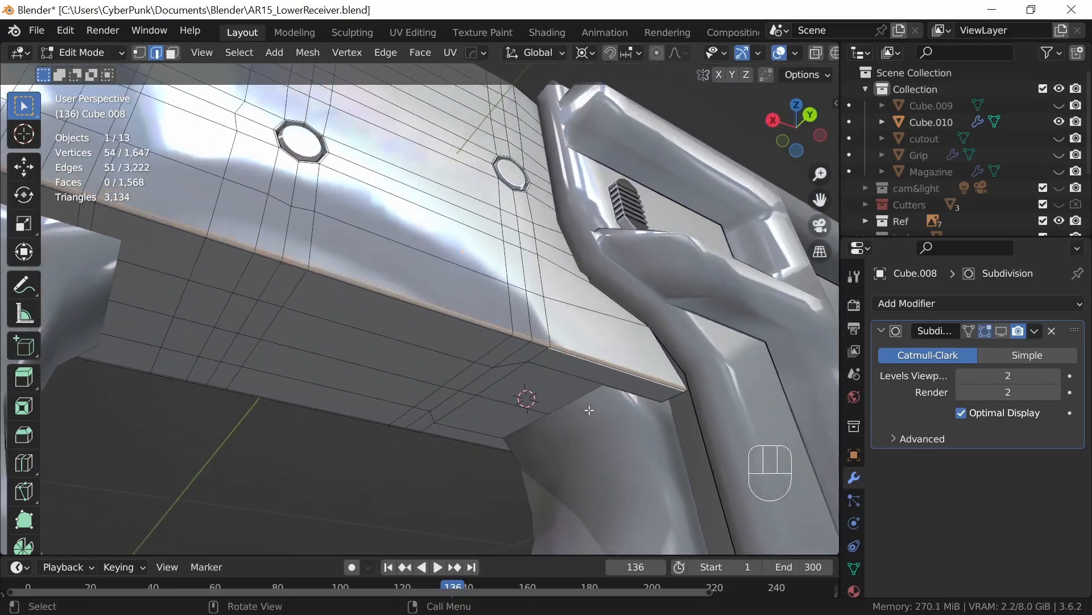
pyautogui.click(206, 58)
pyautogui.click(283, 146)
pyautogui.keyDown('ctrl'); pyautogui.moveTo(476, 464); pyautogui.dragTo(534, 373, button='middle'); pyautogui.keyUp('ctrl')
pyautogui.keyDown('shift'); pyautogui.moveTo(460, 385); pyautogui.dragTo(633, 433, button='middle'); pyautogui.keyUp('shift')
pyautogui.keyDown('ctrl'); pyautogui.moveTo(503, 487); pyautogui.dragTo(444, 406, button='middle'); pyautogui.keyUp('ctrl')
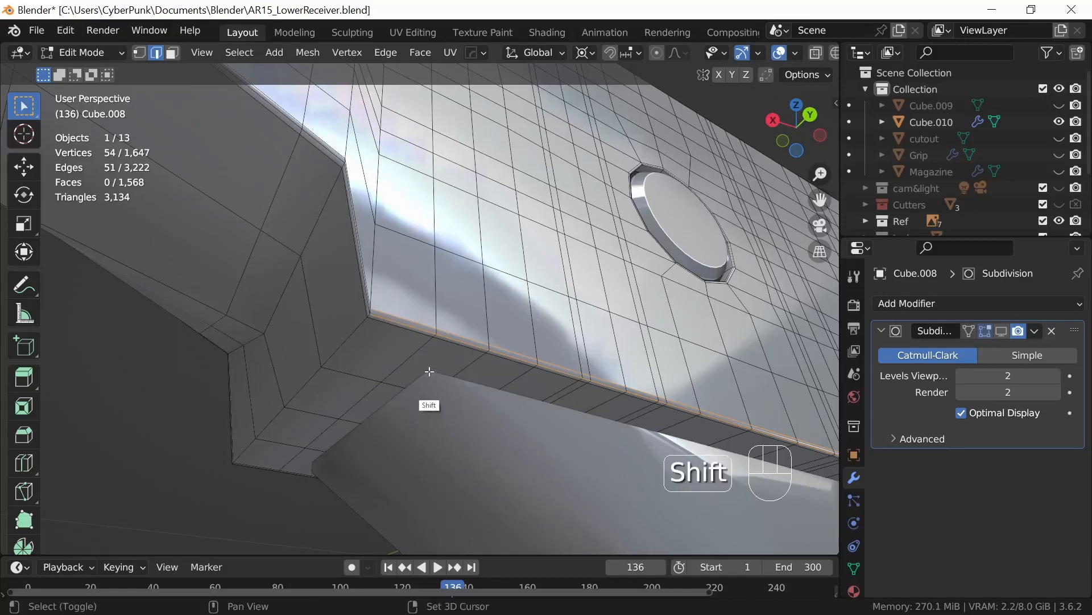
pyautogui.keyDown('ctrl'); pyautogui.keyDown('shift'); pyautogui.click(473, 363); pyautogui.keyUp('shift'); pyautogui.keyUp('ctrl')
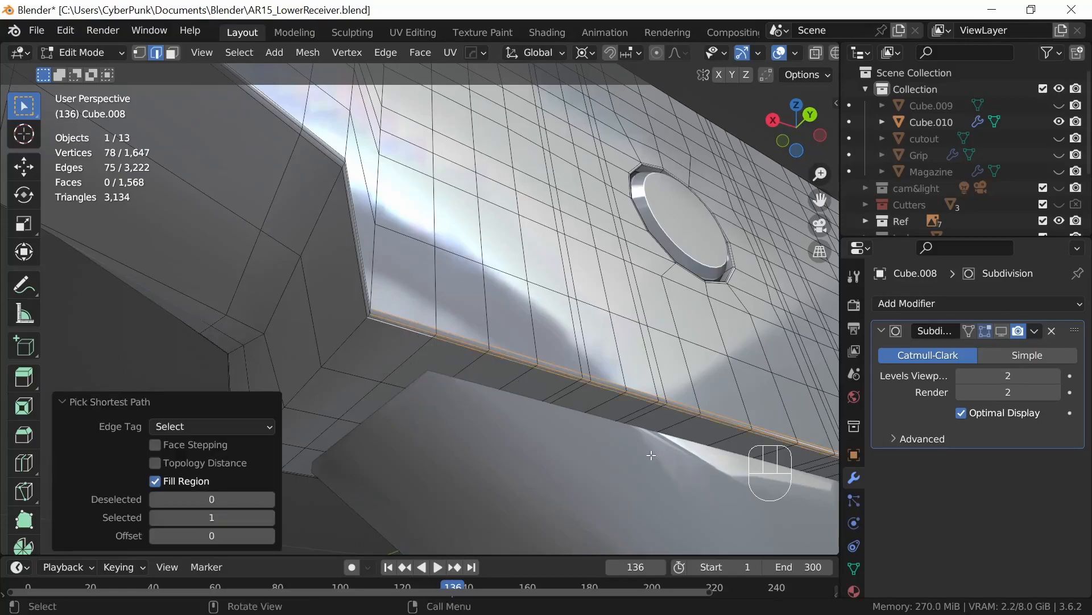
# Step: Add the lengthwise edge rows across the body's underside to the selection, each between the rear end and the magazine well
pyautogui.keyDown('shift'); pyautogui.click(353, 381); pyautogui.keyUp('shift')
pyautogui.keyDown('shift'); pyautogui.moveTo(734, 484); pyautogui.dragTo(419, 389, button='middle'); pyautogui.keyUp('shift')
pyautogui.keyDown('shift'); pyautogui.moveTo(642, 465); pyautogui.dragTo(561, 412, button='middle'); pyautogui.keyUp('shift')
pyautogui.keyDown('shift'); pyautogui.moveTo(692, 443); pyautogui.dragTo(647, 404, button='middle'); pyautogui.keyUp('shift')
pyautogui.keyDown('ctrl'); pyautogui.keyDown('shift'); pyautogui.click(629, 390); pyautogui.keyUp('shift'); pyautogui.keyUp('ctrl')
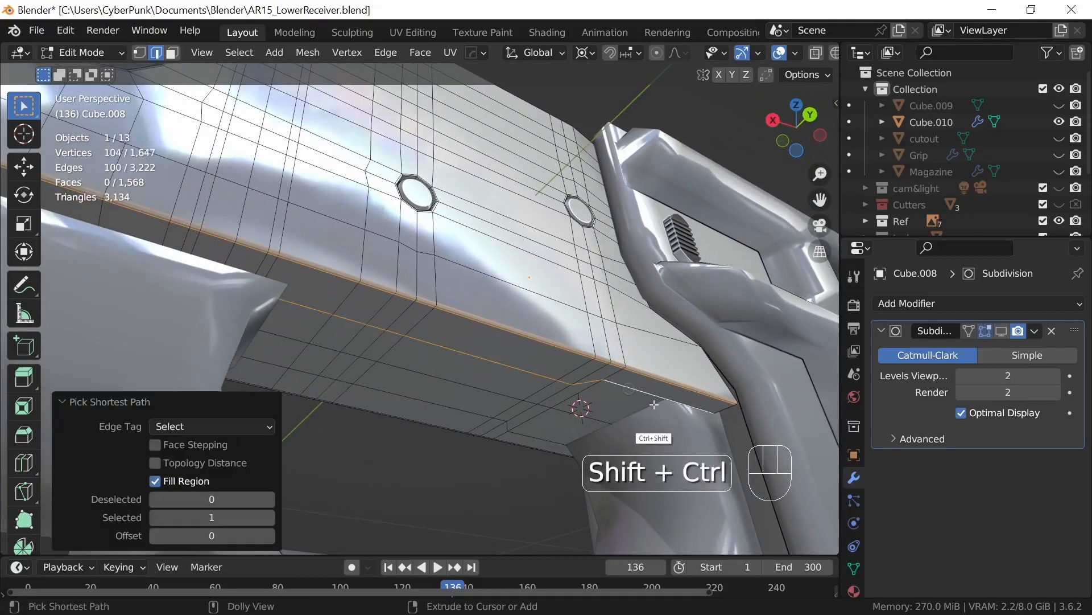
pyautogui.keyDown('shift'); pyautogui.click(585, 414); pyautogui.keyUp('shift')
pyautogui.keyDown('shift'); pyautogui.moveTo(556, 468); pyautogui.dragTo(593, 470, button='middle'); pyautogui.keyUp('shift')
pyautogui.keyDown('ctrl'); pyautogui.keyDown('shift'); pyautogui.click(212, 322); pyautogui.keyUp('shift'); pyautogui.keyUp('ctrl')
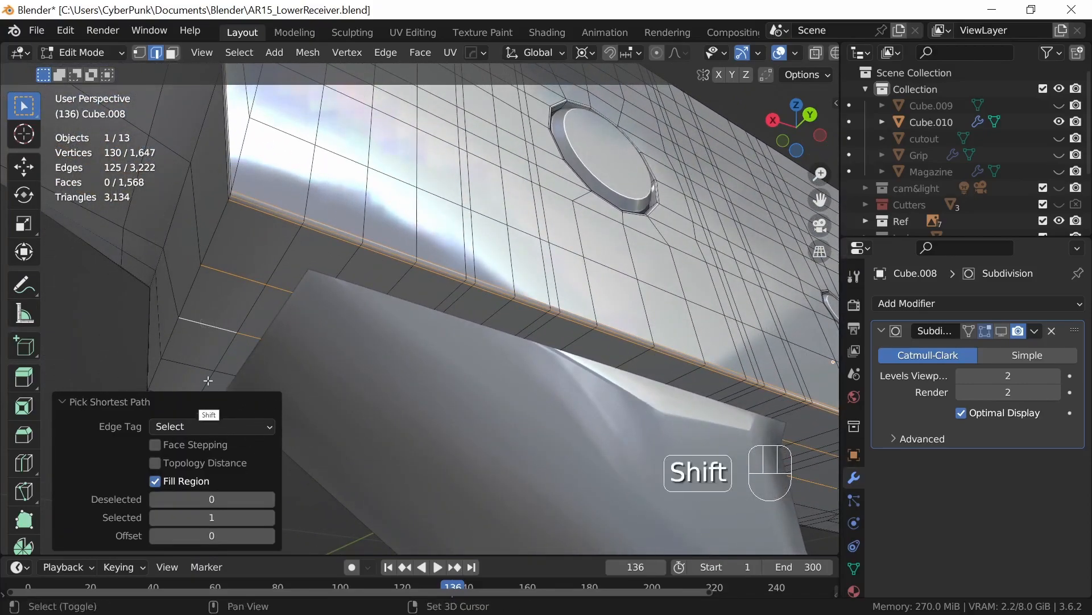
pyautogui.keyDown('shift'); pyautogui.click(381, 443); pyautogui.keyUp('shift')
pyautogui.keyDown('shift'); pyautogui.moveTo(381, 444); pyautogui.dragTo(515, 466, button='middle'); pyautogui.keyUp('shift')
pyautogui.keyDown('ctrl'); pyautogui.keyDown('shift'); pyautogui.click(586, 432); pyautogui.keyUp('shift'); pyautogui.keyUp('ctrl')
# Step: Add the first edge row along the body's opposite lower edge to the selection, from the magazine well to the rear
pyautogui.keyDown('shift'); pyautogui.moveTo(469, 409); pyautogui.dragTo(746, 477, button='middle'); pyautogui.keyUp('shift')
pyautogui.keyDown('shift'); pyautogui.moveTo(647, 439); pyautogui.dragTo(500, 408, button='middle'); pyautogui.keyUp('shift')
pyautogui.keyDown('shift'); pyautogui.click(325, 202); pyautogui.keyUp('shift')
pyautogui.keyDown('shift'); pyautogui.moveTo(734, 418); pyautogui.dragTo(666, 392, button='middle'); pyautogui.keyUp('shift')
pyautogui.keyDown('ctrl'); pyautogui.moveTo(666, 392); pyautogui.dragTo(666, 342, button='middle'); pyautogui.keyUp('ctrl')
pyautogui.keyDown('ctrl'); pyautogui.keyDown('shift'); pyautogui.click(762, 144); pyautogui.keyUp('shift'); pyautogui.keyUp('ctrl')
# Step: Add the remaining two parallel edge rows along the body's opposite lower edge to the selection
pyautogui.keyDown('shift'); pyautogui.click(752, 141); pyautogui.keyUp('shift')
pyautogui.keyDown('shift'); pyautogui.moveTo(250, 325); pyautogui.dragTo(733, 370, button='middle'); pyautogui.keyUp('shift')
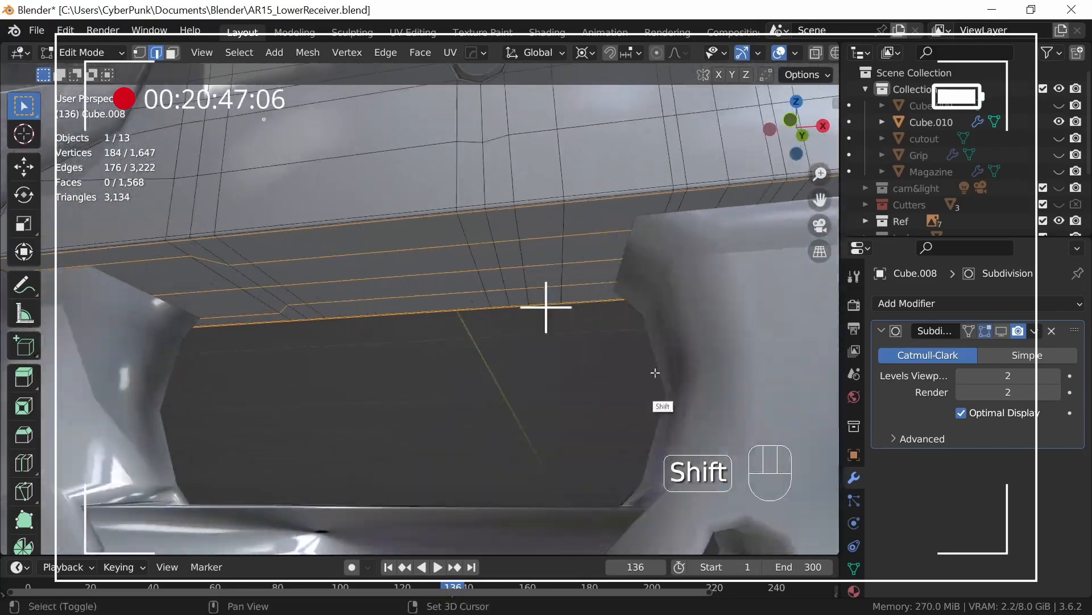
pyautogui.keyDown('shift'); pyautogui.moveTo(512, 378); pyautogui.dragTo(689, 370, button='middle'); pyautogui.keyUp('shift')
pyautogui.keyDown('ctrl'); pyautogui.keyDown('shift'); pyautogui.click(229, 228); pyautogui.keyUp('shift'); pyautogui.keyUp('ctrl')
pyautogui.keyDown('shift'); pyautogui.click(236, 225); pyautogui.keyUp('shift')
pyautogui.keyDown('shift'); pyautogui.moveTo(601, 375); pyautogui.dragTo(657, 283, button='middle'); pyautogui.keyUp('shift')
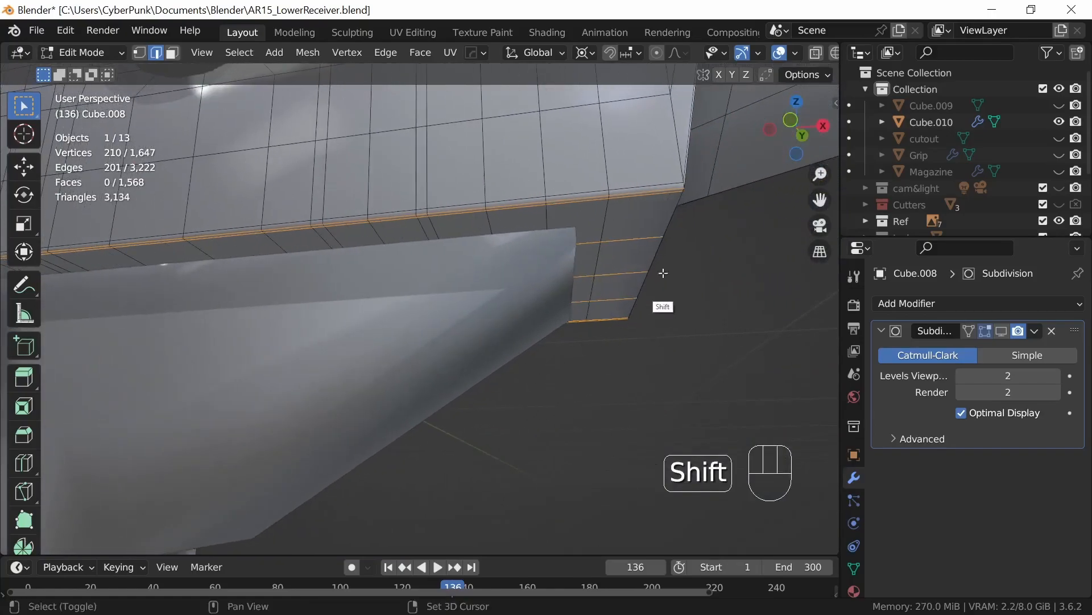
pyautogui.keyDown('ctrl'); pyautogui.keyDown('shift'); pyautogui.click(647, 186); pyautogui.keyUp('shift'); pyautogui.keyUp('ctrl')
pyautogui.moveTo(683, 380); pyautogui.dragTo(631, 370, button='middle')
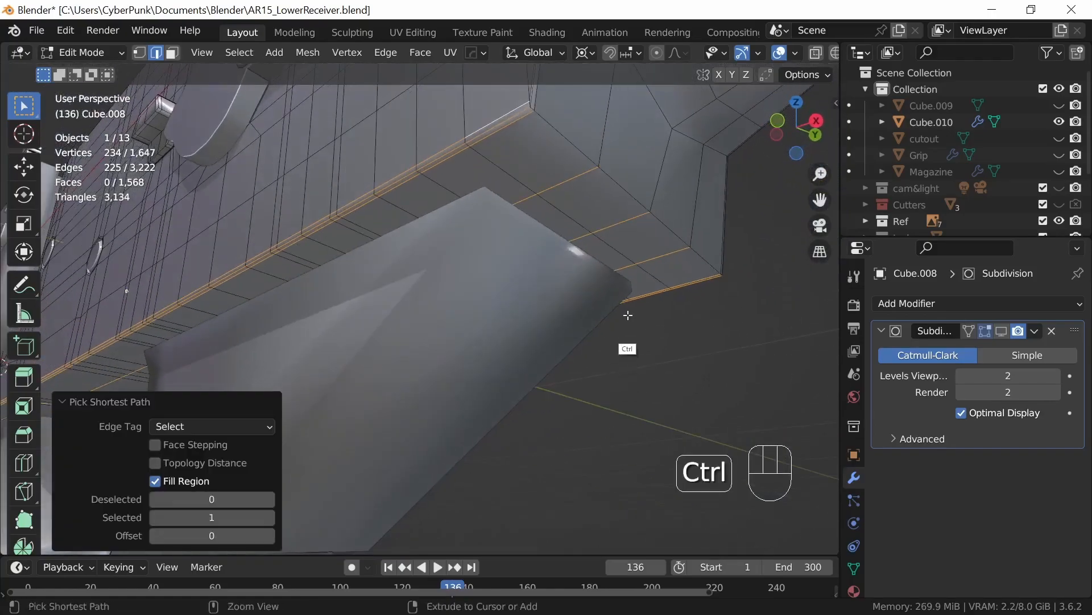
pyautogui.keyDown('ctrl'); pyautogui.moveTo(626, 317); pyautogui.dragTo(593, 352, button='middle'); pyautogui.keyUp('ctrl')
pyautogui.press('g')
pyautogui.press('z')
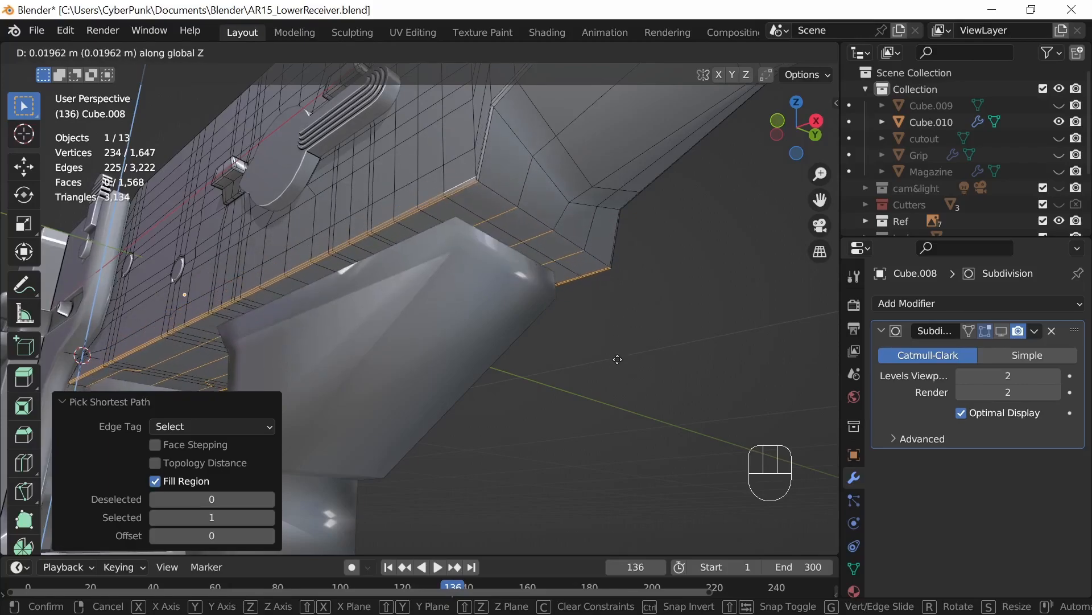
pyautogui.rightClick(613, 367)
# Step: Move the selected lower edges of the body up 0.033865 m along the global Z axis
pyautogui.moveTo(479, 394); pyautogui.dragTo(787, 408, button='middle')
pyautogui.keyDown('shift'); pyautogui.moveTo(621, 391); pyautogui.dragTo(772, 383, button='middle'); pyautogui.keyUp('shift')
pyautogui.keyDown('shift'); pyautogui.moveTo(512, 408); pyautogui.dragTo(727, 405, button='middle'); pyautogui.keyUp('shift')
pyautogui.keyDown('ctrl'); pyautogui.moveTo(606, 373); pyautogui.dragTo(734, 442, button='middle'); pyautogui.keyUp('ctrl')
pyautogui.keyDown('shift'); pyautogui.moveTo(572, 411); pyautogui.dragTo(600, 398, button='middle'); pyautogui.keyUp('shift')
pyautogui.press('g')
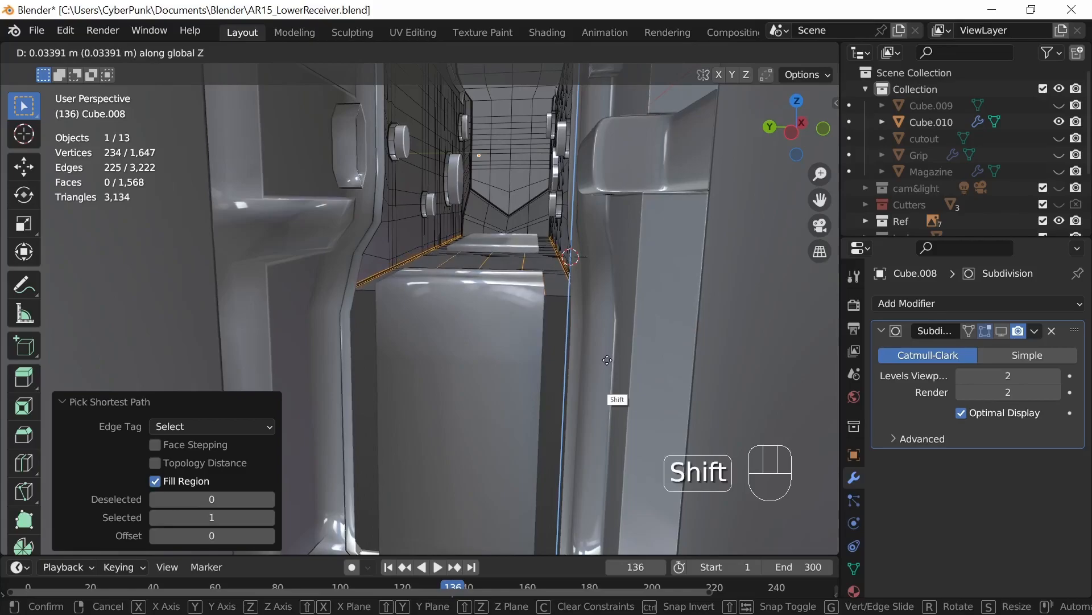
pyautogui.click(607, 360)
# Step: Select the magazine well together with the body, isolate both in local view and enter Edit Mode
pyautogui.moveTo(635, 367); pyautogui.dragTo(759, 404, button='middle')
pyautogui.keyDown('shift'); pyautogui.moveTo(683, 370); pyautogui.dragTo(398, 322, button='middle'); pyautogui.keyUp('shift')
pyautogui.scroll(-2, 612, 376)
pyautogui.keyDown('shift'); pyautogui.moveTo(734, 390); pyautogui.dragTo(560, 421, button='middle'); pyautogui.keyUp('shift')
pyautogui.moveTo(600, 408); pyautogui.dragTo(466, 268, button='middle')
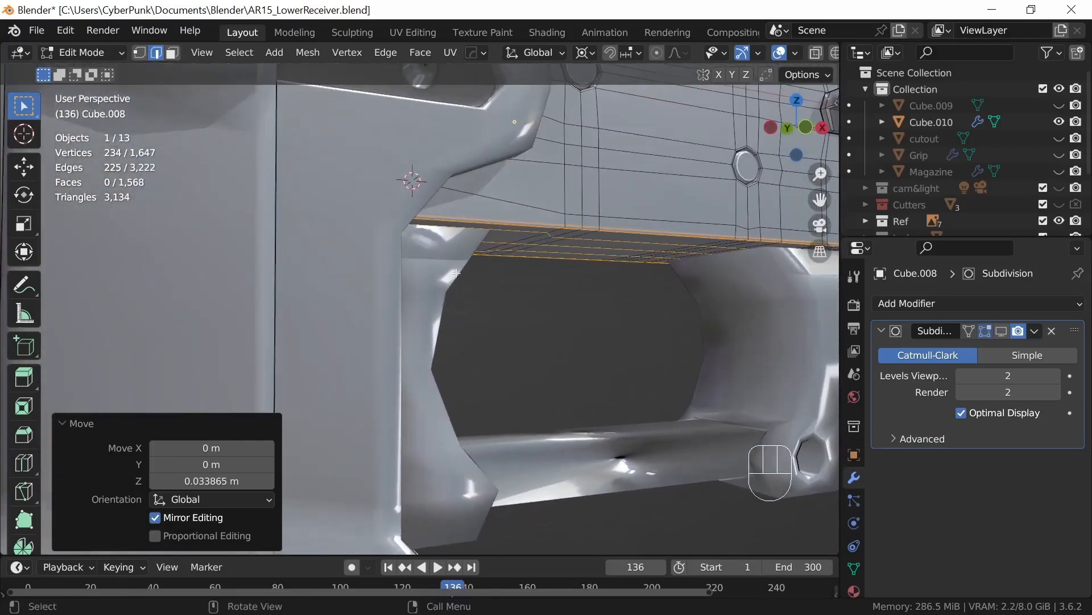
pyautogui.moveTo(564, 403); pyautogui.dragTo(695, 396, button='middle')
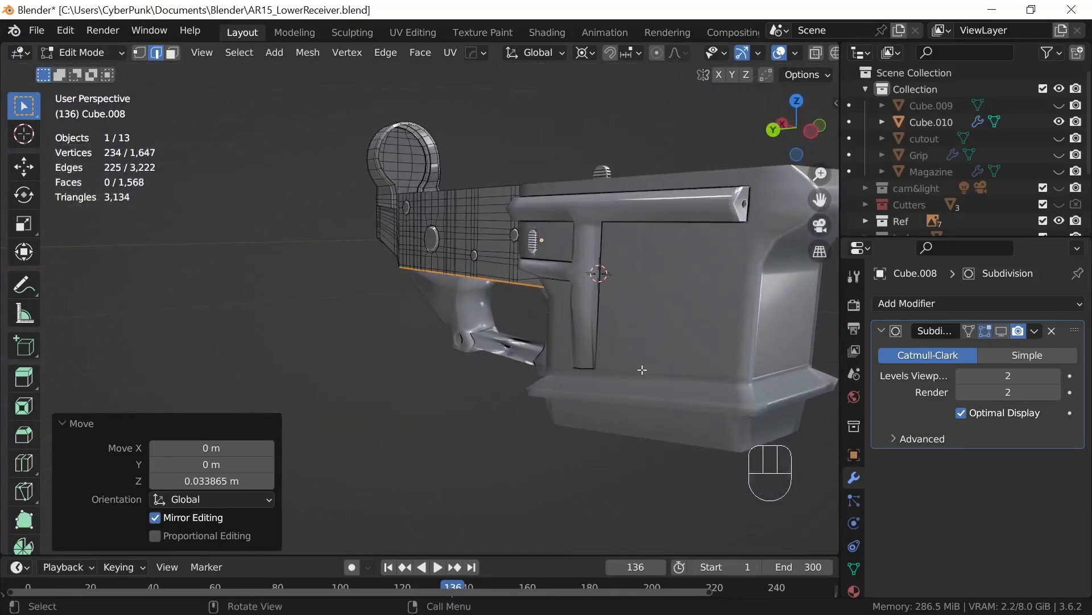
pyautogui.press('Tab')
pyautogui.press('Tab')
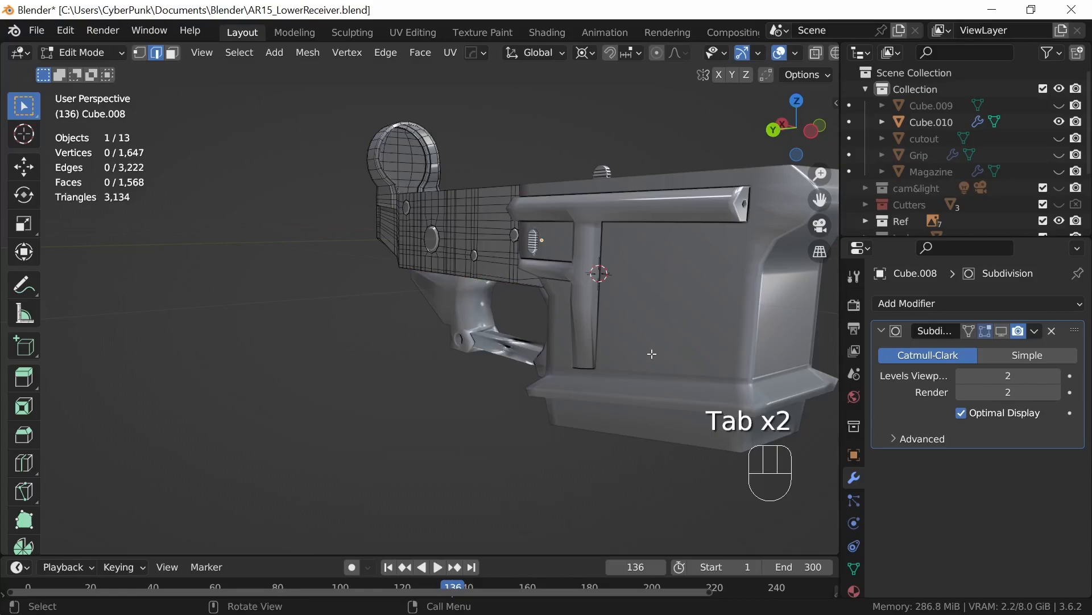
pyautogui.press('Tab')
pyautogui.keyDown('shift'); pyautogui.click(663, 351); pyautogui.keyUp('shift')
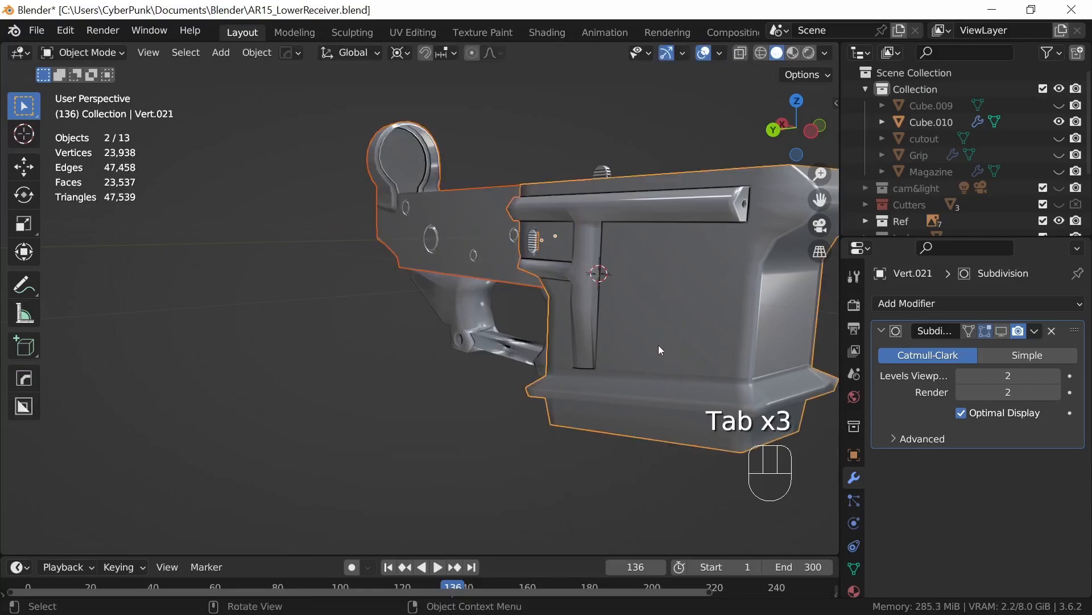
pyautogui.press('KP_Divide')
pyautogui.press('Tab')
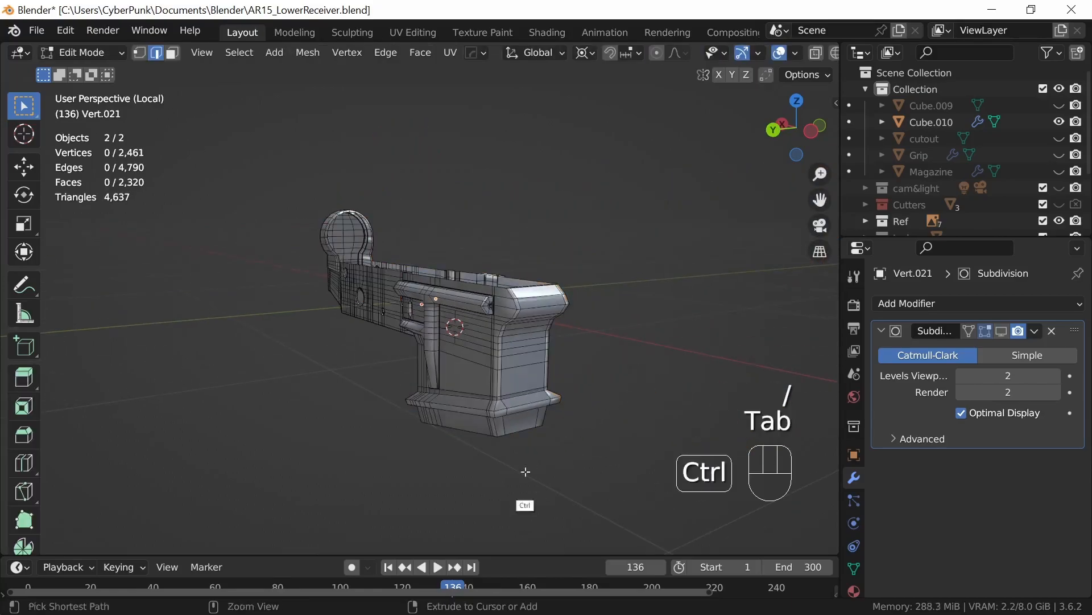
# Step: Bevel the horizontal edge loop at the lower end of the magazine well's slope with width 0.00301 m, 2 segments and shape 0.250
pyautogui.keyDown('ctrl'); pyautogui.moveTo(531, 467); pyautogui.dragTo(629, 307, button='middle'); pyautogui.keyUp('ctrl')
pyautogui.moveTo(574, 421); pyautogui.dragTo(652, 380, button='middle')
pyautogui.keyDown('shift'); pyautogui.moveTo(722, 418); pyautogui.dragTo(561, 371, button='middle'); pyautogui.keyUp('shift')
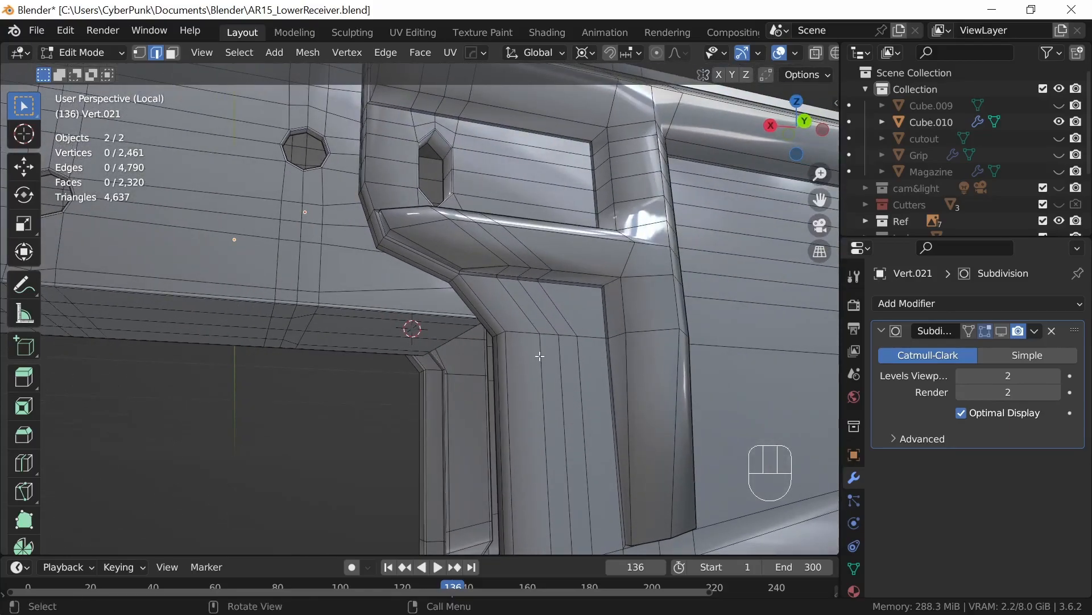
pyautogui.keyDown('alt'); pyautogui.click(522, 337); pyautogui.keyUp('alt')
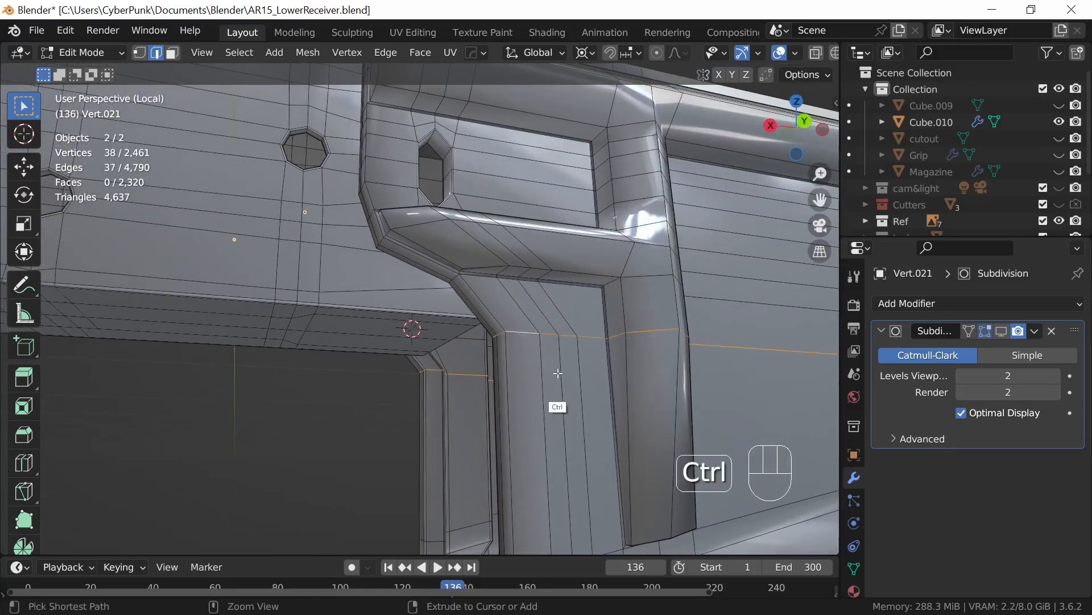
pyautogui.hotkey('ctrl', 'b')
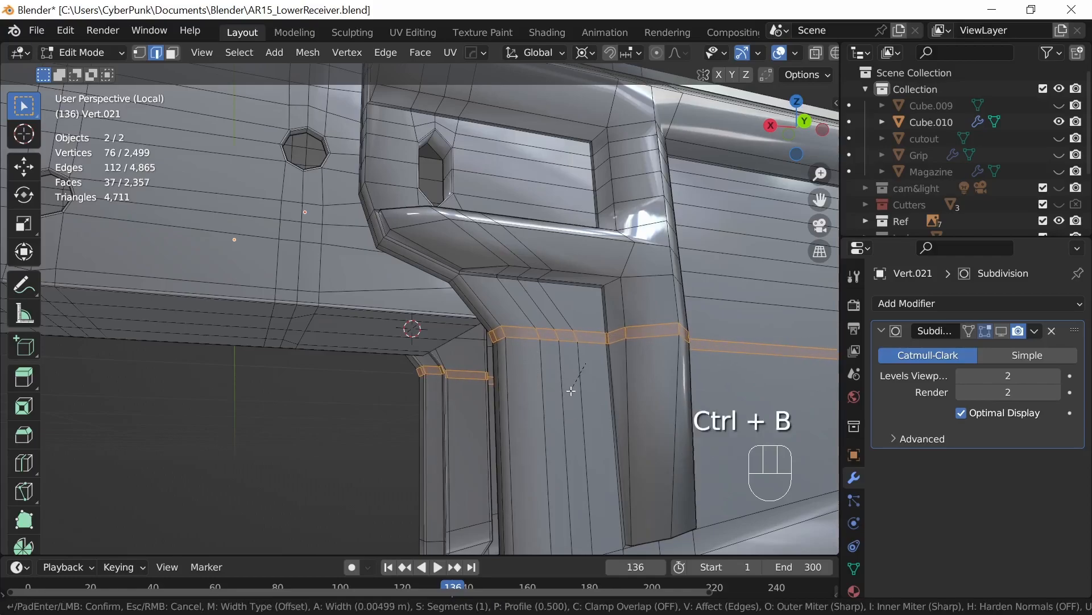
pyautogui.press('shift')
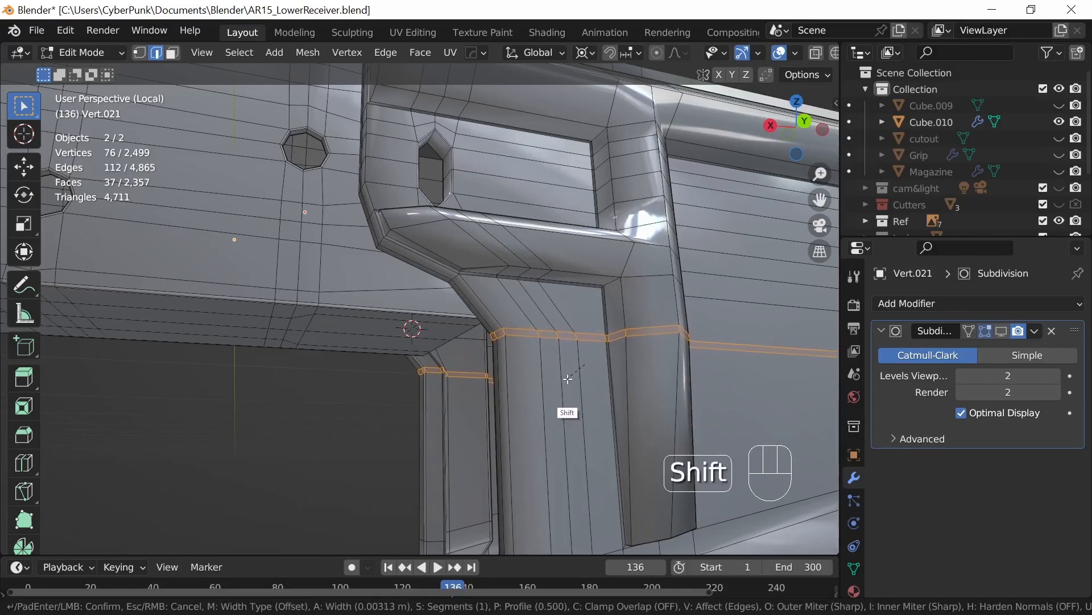
pyautogui.scroll(1, 568, 380)
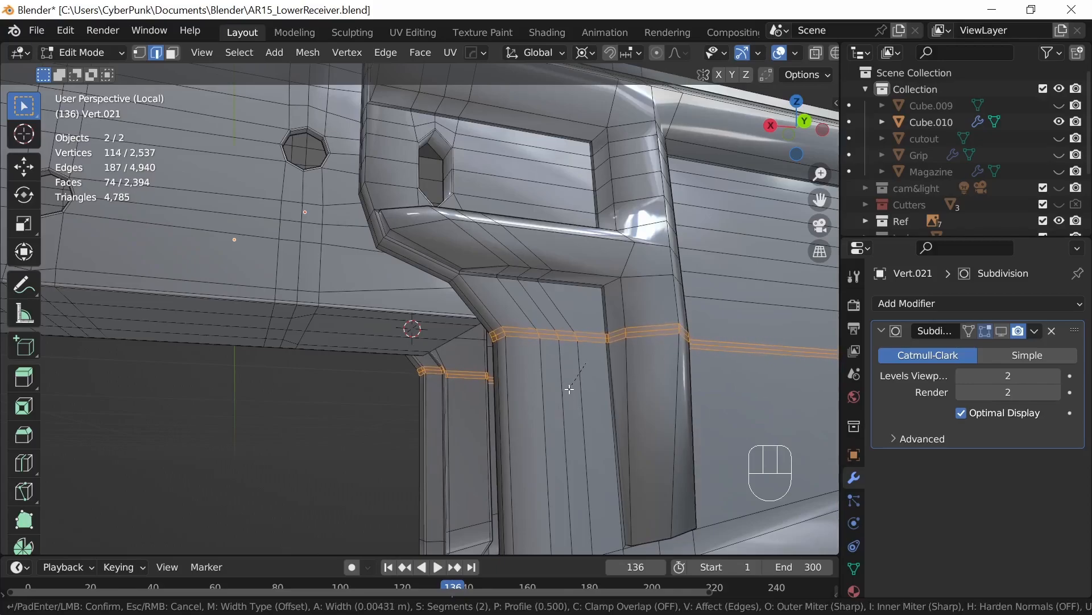
pyautogui.press('shift')
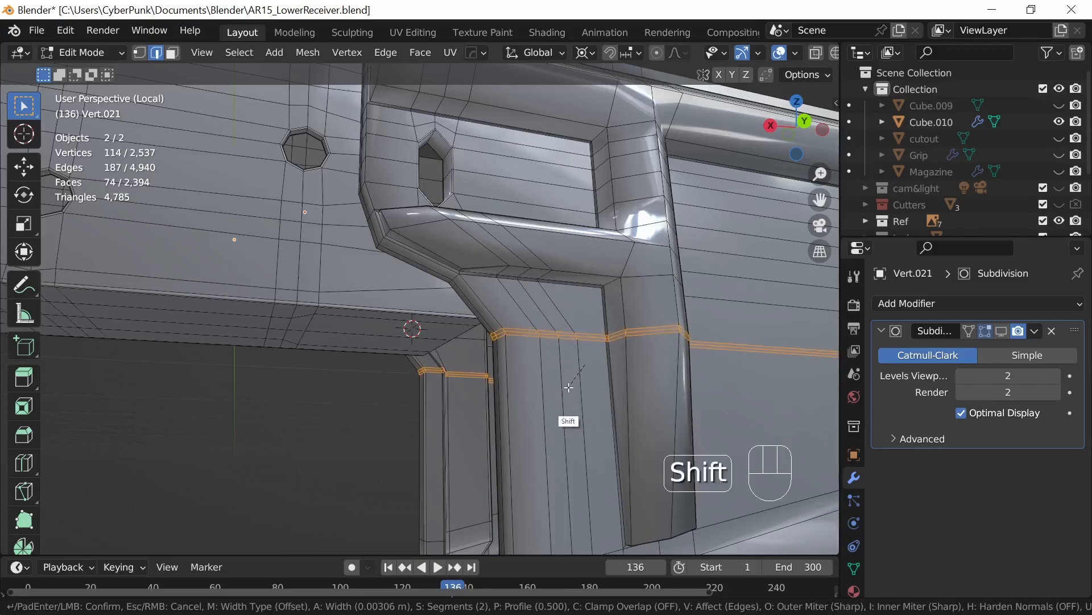
pyautogui.click(573, 403)
pyautogui.click(242, 324)
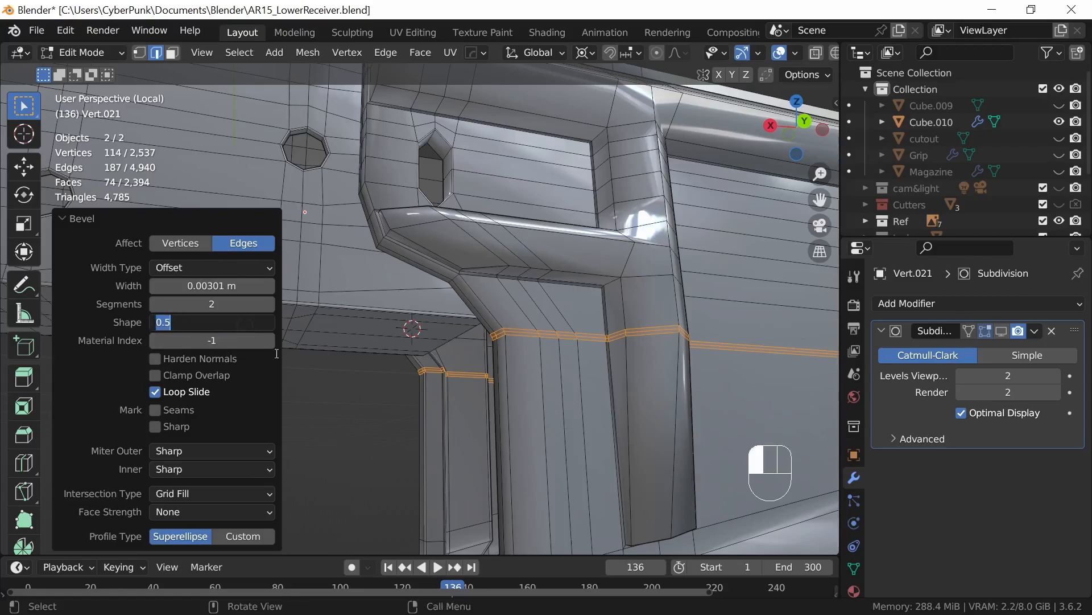
pyautogui.click(307, 382)
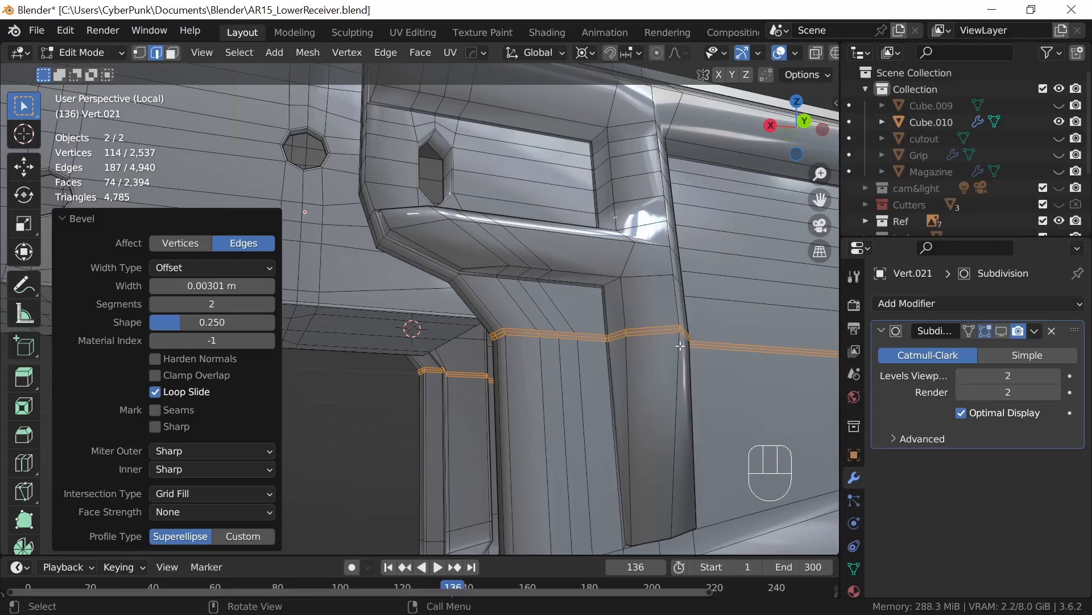
# Step: Select the body's lower corner vertices on both sides beside the magazine well and move them about -0.038 m along global X
pyautogui.moveTo(614, 413); pyautogui.dragTo(534, 383, button='middle')
pyautogui.press('1')
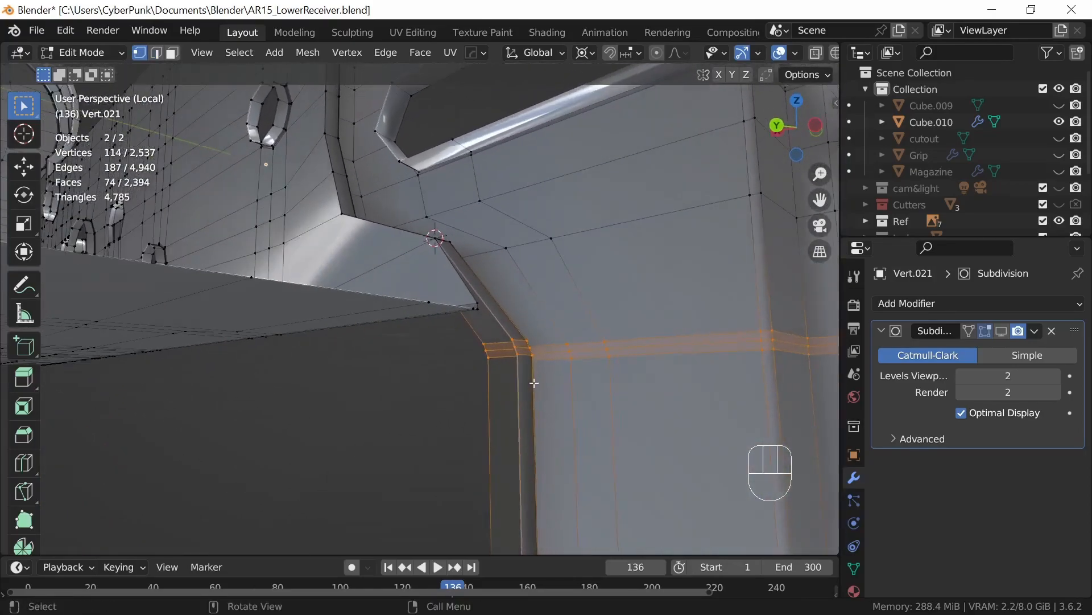
pyautogui.click(521, 360)
pyautogui.click(476, 309)
pyautogui.moveTo(540, 384); pyautogui.dragTo(496, 405, button='middle')
pyautogui.moveTo(332, 368); pyautogui.dragTo(317, 402, button='middle')
pyautogui.keyDown('shift'); pyautogui.click(323, 397); pyautogui.keyUp('shift')
pyautogui.hotkey('alt', 'z')
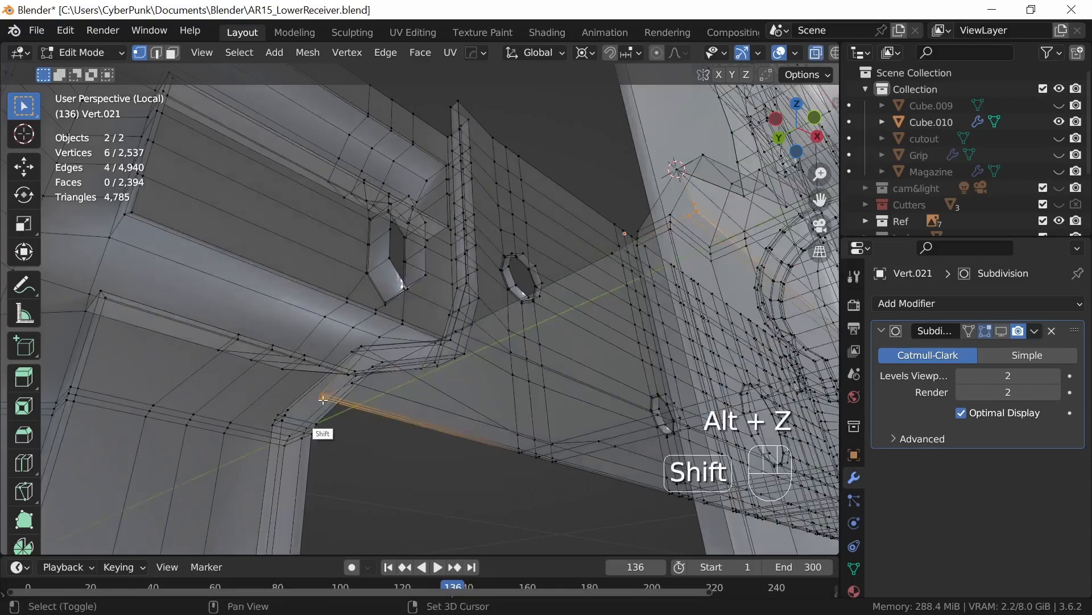
pyautogui.moveTo(388, 424); pyautogui.dragTo(441, 456, button='middle')
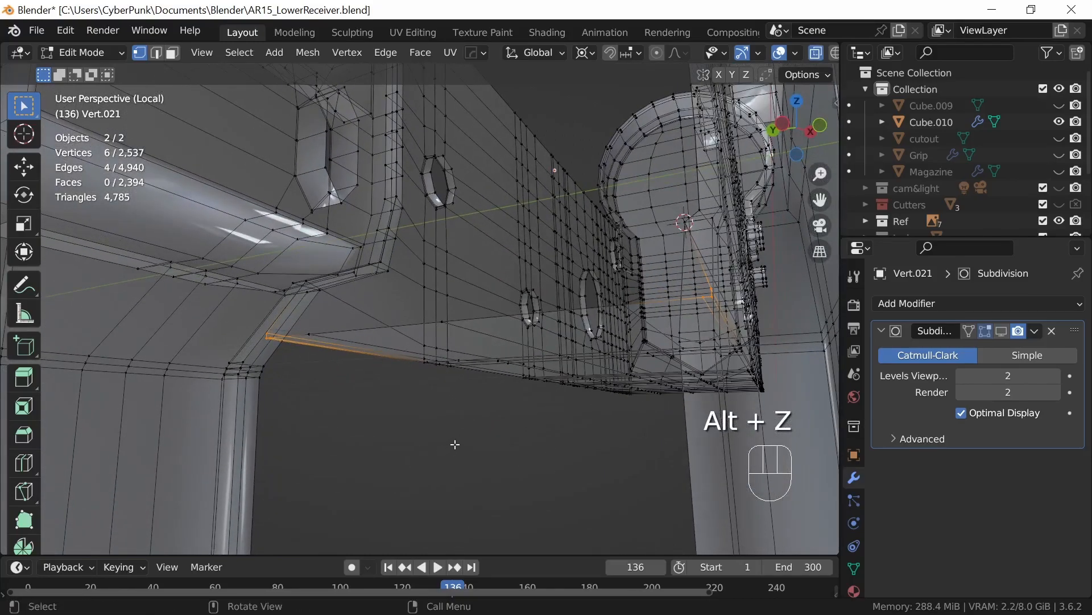
pyautogui.hotkey('alt', 'z')
pyautogui.keyDown('ctrl'); pyautogui.moveTo(500, 426); pyautogui.dragTo(609, 375, button='middle'); pyautogui.keyUp('ctrl')
pyautogui.press('g')
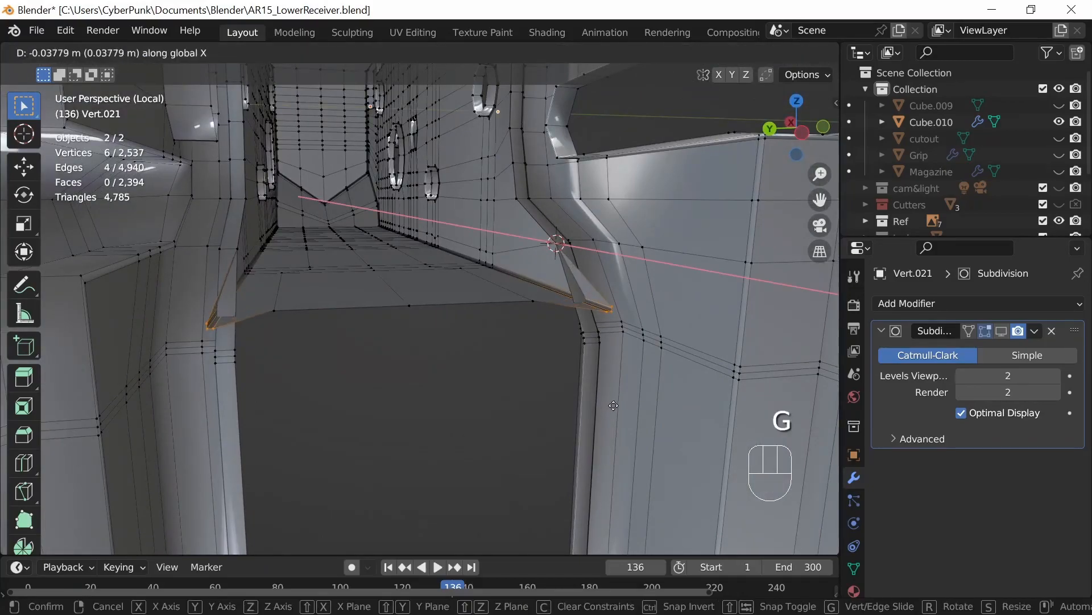
pyautogui.click(609, 402)
# Step: On the -Y side, snap the 3D cursor to the upper vertex of the well's inner bevel and scale the body's top corner vertex to 0
pyautogui.moveTo(619, 447); pyautogui.dragTo(595, 176, button='middle')
pyautogui.click(606, 232)
pyautogui.hotkey('shift', 's')
pyautogui.click(637, 411)
pyautogui.click(594, 176)
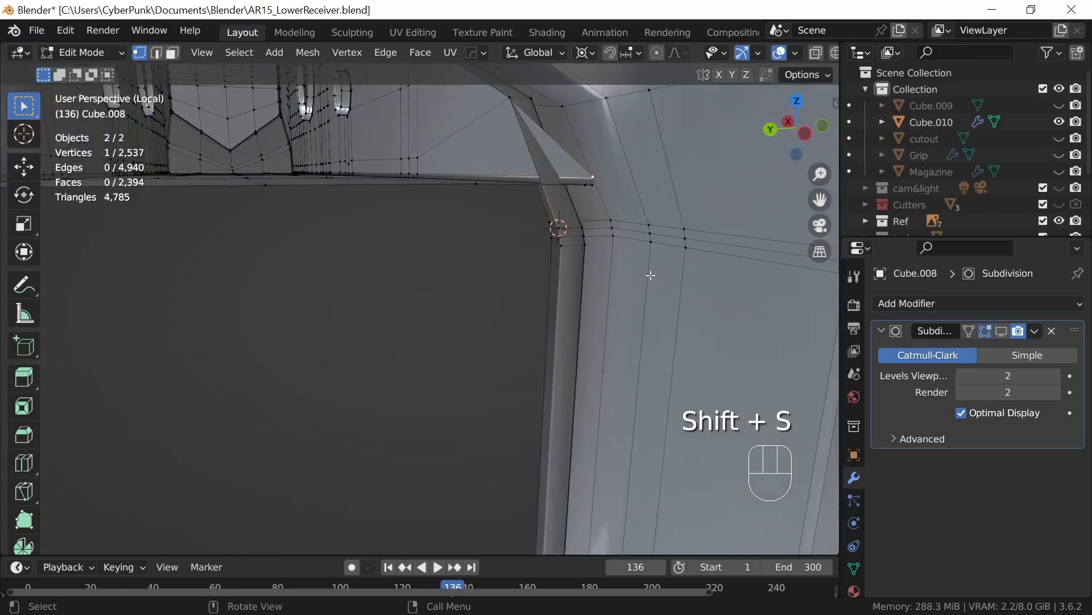
pyautogui.write('s0')
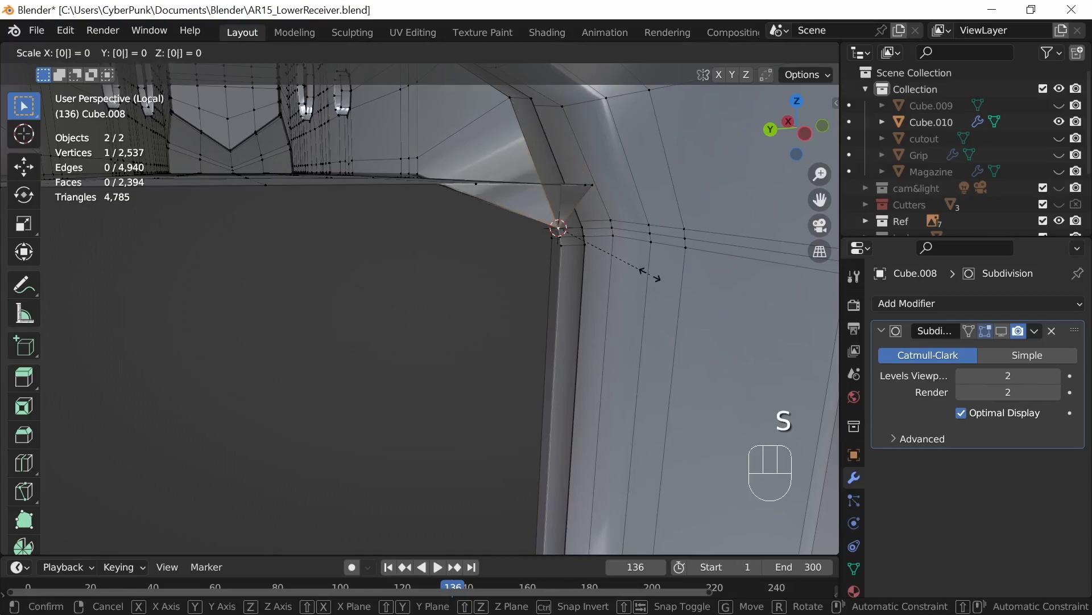
pyautogui.click(649, 276)
# Step: Snap the 3D cursor to the middle bevel vertex on the -Y side and scale the body's second corner vertex to 0 onto it
pyautogui.click(561, 235)
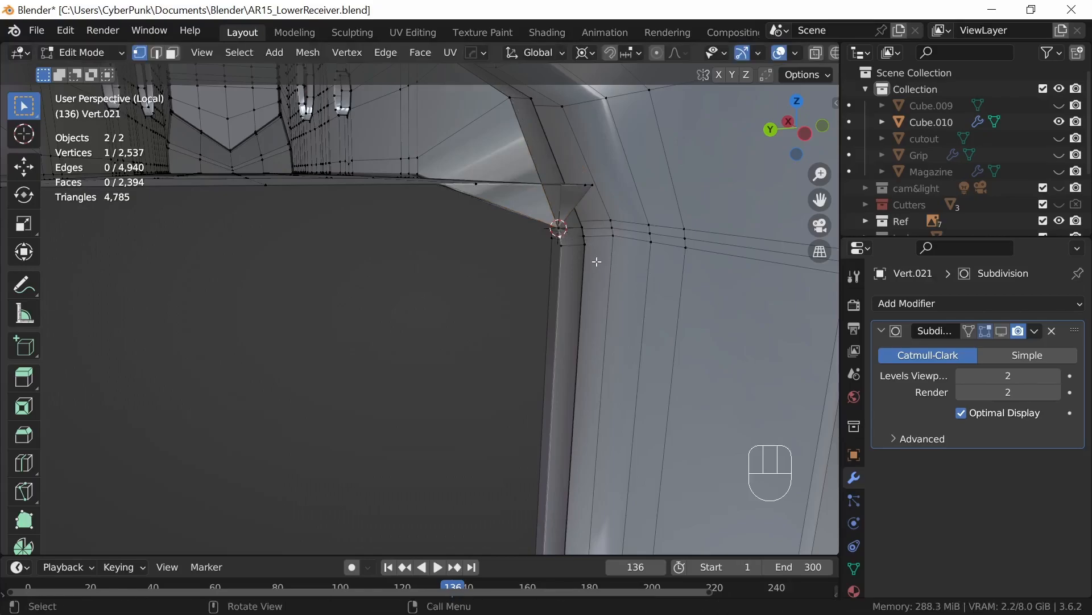
pyautogui.hotkey('shift', 's')
pyautogui.click(587, 351)
pyautogui.click(592, 185)
pyautogui.press('s')
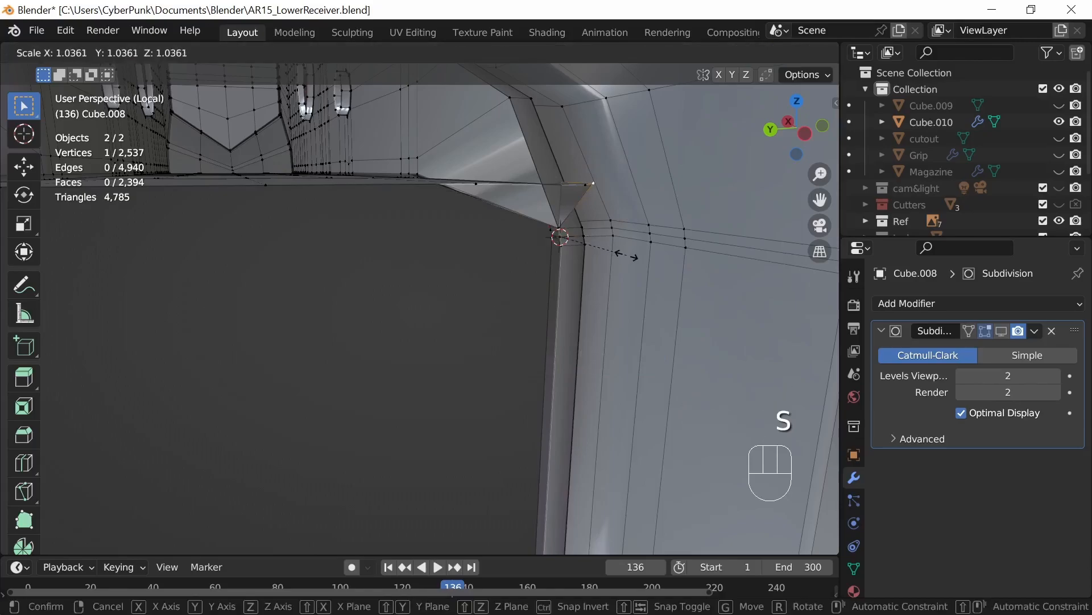
pyautogui.press('0')
pyautogui.press('Return')
# Step: Snap the 3D cursor to the lower bevel vertex on the -Y side and scale the body's last corner vertex to 0 onto it
pyautogui.click(601, 265)
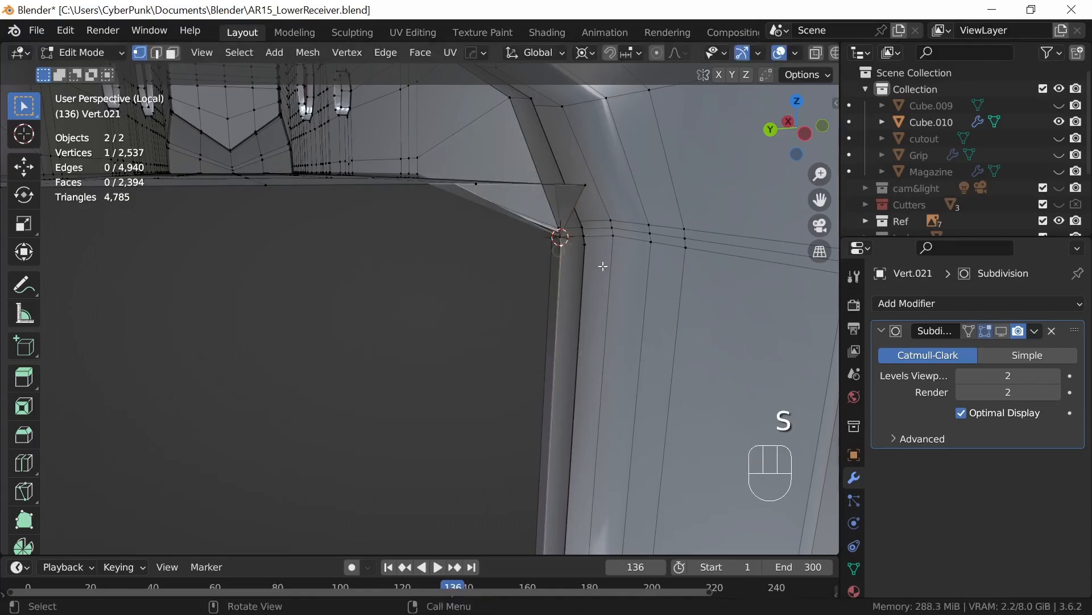
pyautogui.hotkey('shift', 's')
pyautogui.click(596, 344)
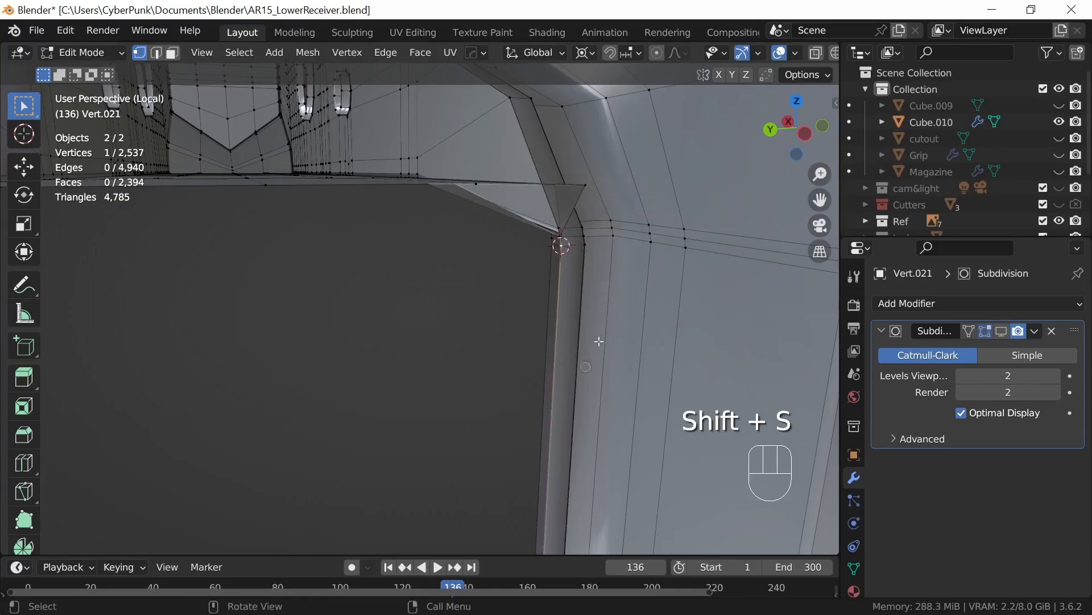
pyautogui.click(604, 202)
pyautogui.write('s')
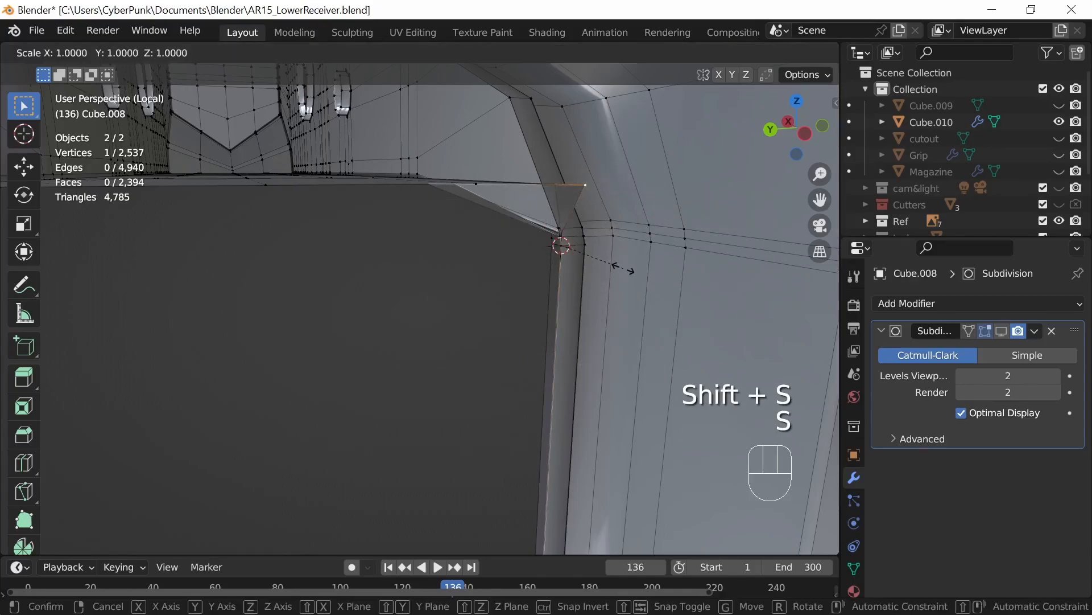
pyautogui.write('0')
pyautogui.click(619, 271)
# Step: On the +Y side, snap the 3D cursor to the well's upper inner bevel vertex and scale the body's top corner vertex to 0
pyautogui.moveTo(619, 273); pyautogui.dragTo(580, 328, button='middle')
pyautogui.keyDown('shift'); pyautogui.moveTo(574, 354); pyautogui.dragTo(543, 290, button='middle'); pyautogui.keyUp('shift')
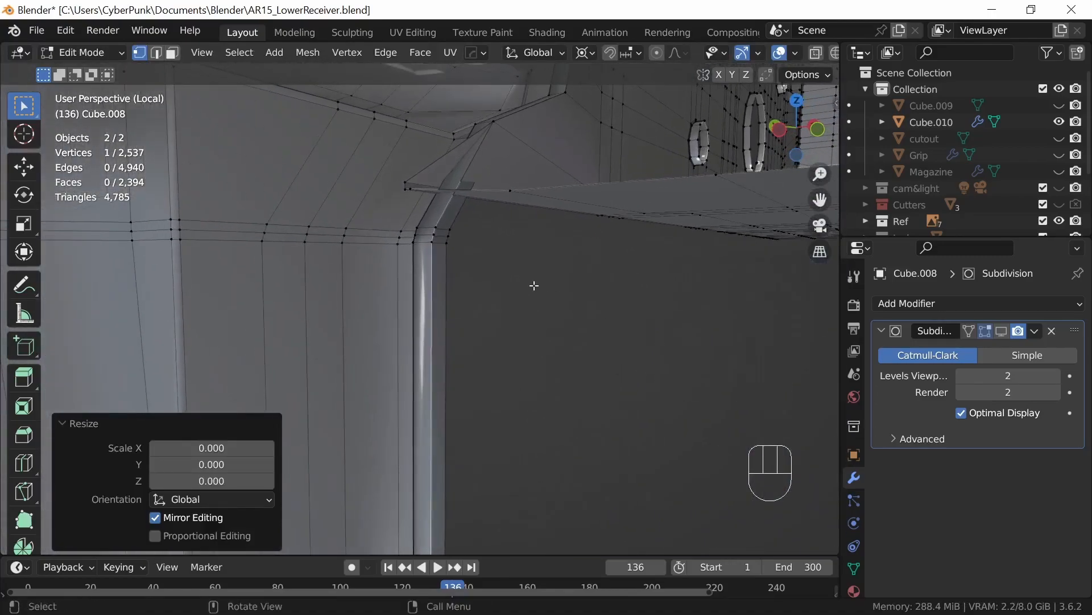
pyautogui.click(436, 229)
pyautogui.hotkey('shift', 's')
pyautogui.click(481, 369)
pyautogui.moveTo(484, 366); pyautogui.dragTo(432, 237, button='middle')
pyautogui.click(372, 148)
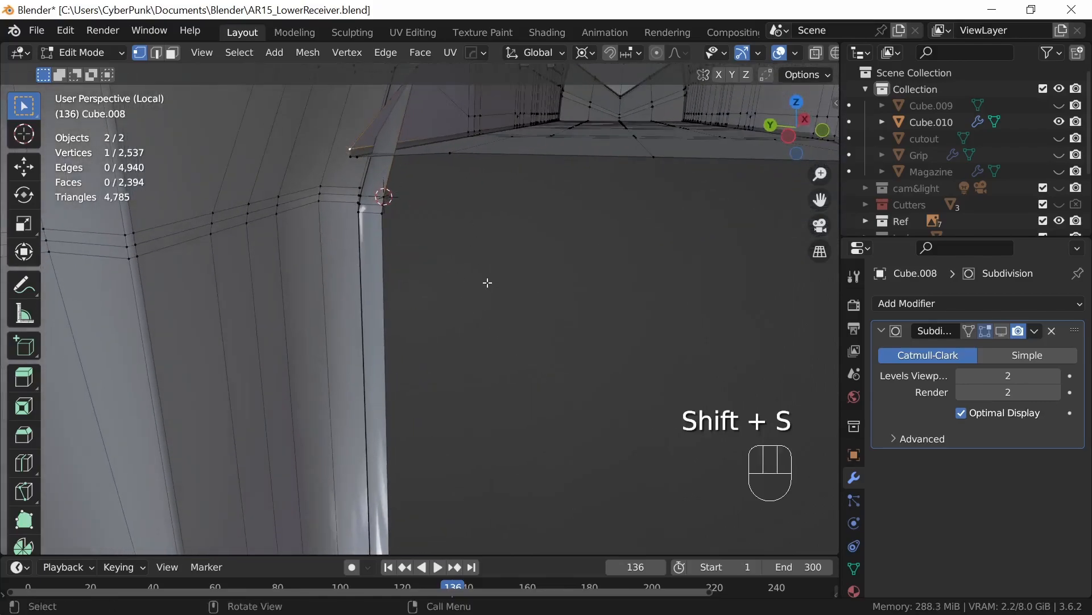
pyautogui.press('s')
pyautogui.press('0')
pyautogui.press('Return')
# Step: Snap the 3D cursor to the middle bevel vertex on the +Y side and scale the body's second corner vertex to 0 onto it
pyautogui.click(380, 204)
pyautogui.hotkey('shift', 's')
pyautogui.click(424, 342)
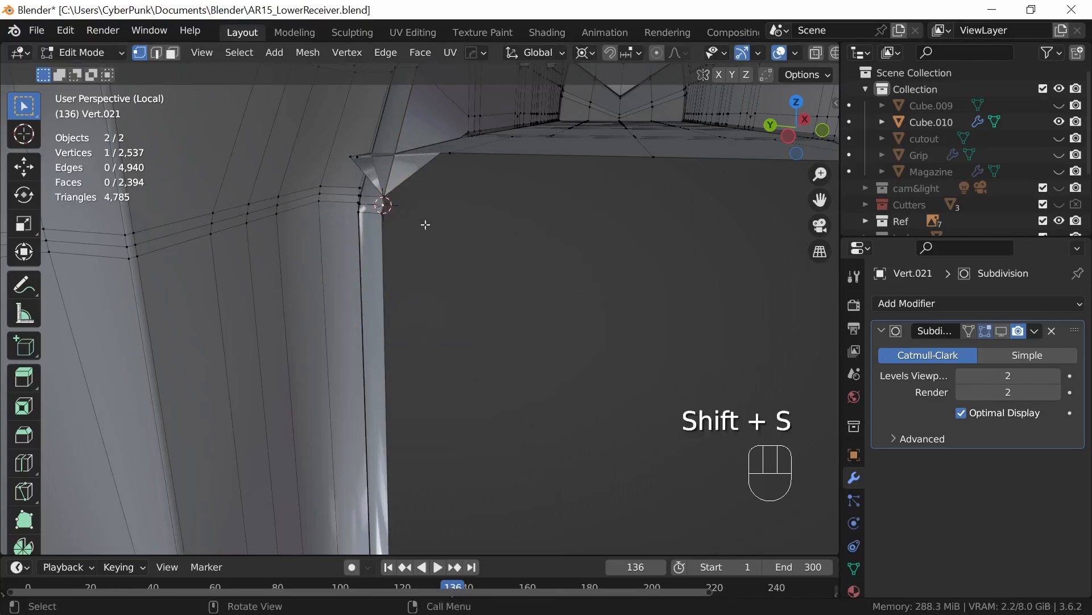
pyautogui.click(348, 157)
pyautogui.press('s')
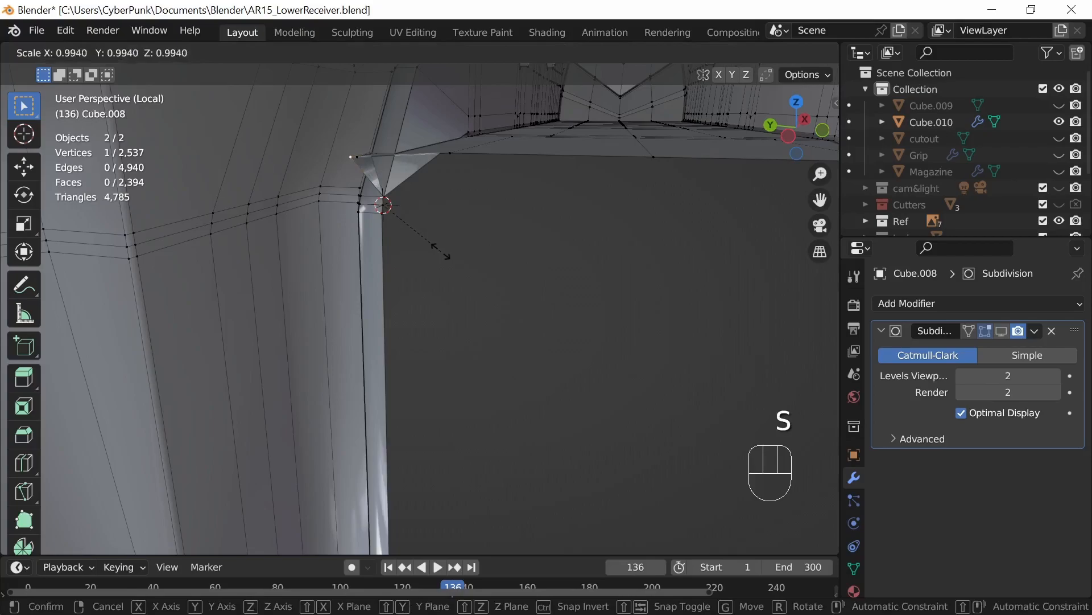
pyautogui.press('0')
pyautogui.press('Return')
# Step: Snap the 3D cursor to the lower bevel vertex on the +Y side and scale the body's last corner vertex to 0 onto it
pyautogui.click(384, 215)
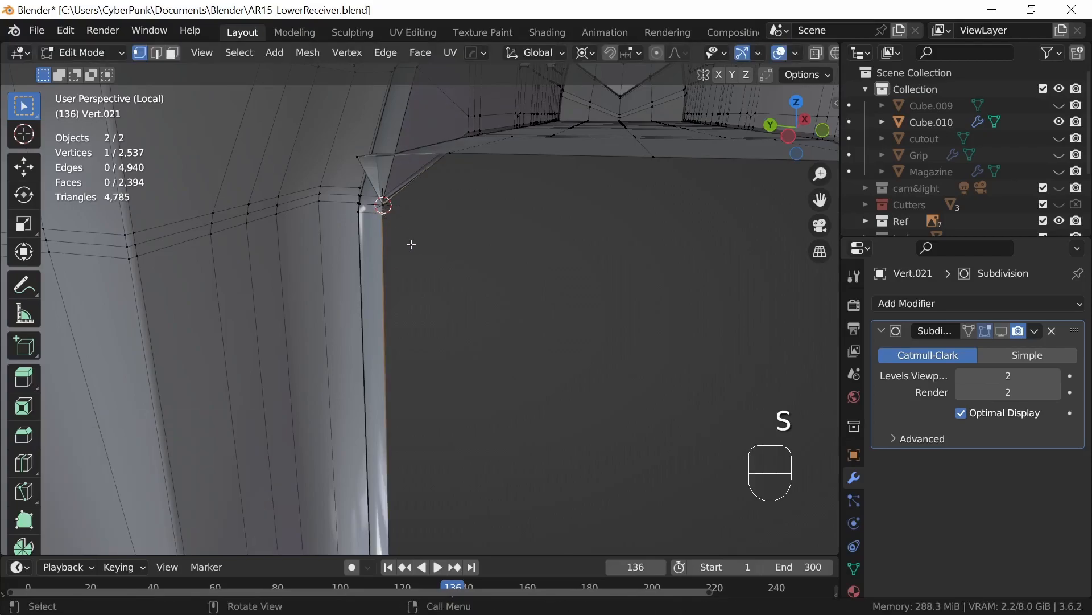
pyautogui.hotkey('shift', 's')
pyautogui.click(410, 345)
pyautogui.click(355, 159)
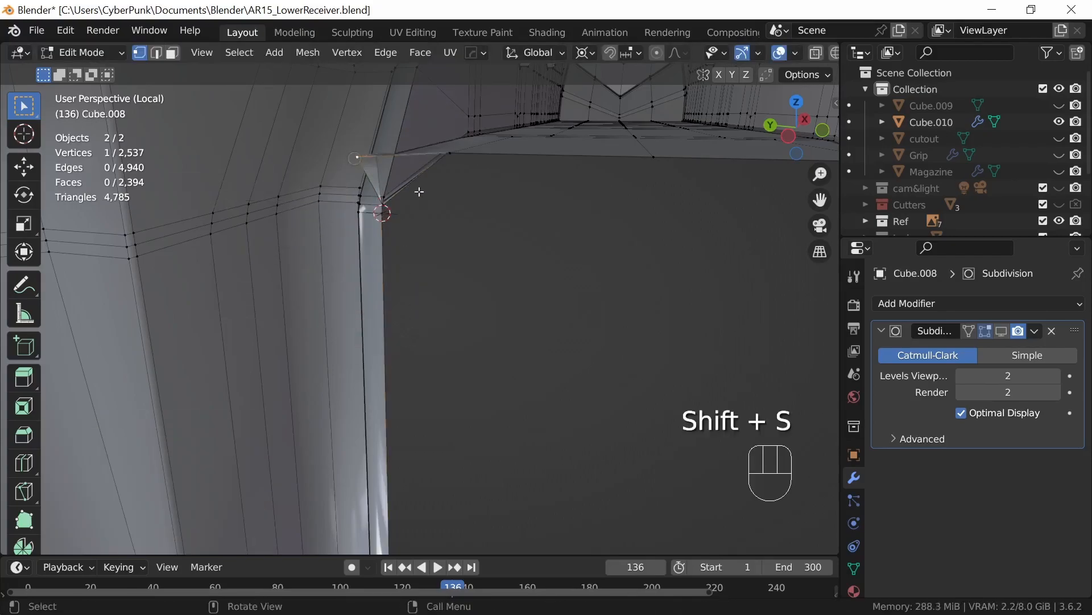
pyautogui.press('s')
pyautogui.press('0')
pyautogui.press('Return')
# Step: Return to Object Mode and join the magazine well into the receiver body, with the body as the active object
pyautogui.moveTo(527, 293); pyautogui.dragTo(623, 397, button='middle')
pyautogui.moveTo(446, 313); pyautogui.dragTo(652, 418, button='middle')
pyautogui.keyDown('ctrl'); pyautogui.moveTo(652, 418); pyautogui.dragTo(651, 456, button='middle'); pyautogui.keyUp('ctrl')
pyautogui.moveTo(640, 410)
pyautogui.mouseDown(button='middle')
pyautogui.moveTo(697, 371)
pyautogui.moveTo(660, 387)
pyautogui.moveTo(634, 370)
pyautogui.moveTo(661, 402)
pyautogui.moveTo(580, 369)
pyautogui.moveTo(535, 407)
pyautogui.moveTo(569, 412)
pyautogui.moveTo(539, 422)
pyautogui.moveTo(592, 450)
pyautogui.moveTo(658, 451)
pyautogui.moveTo(527, 446)
pyautogui.moveTo(664, 402)
pyautogui.moveTo(619, 388)
pyautogui.moveTo(656, 383)
pyautogui.moveTo(639, 391)
pyautogui.mouseUp(button='middle')
pyautogui.press('Tab')
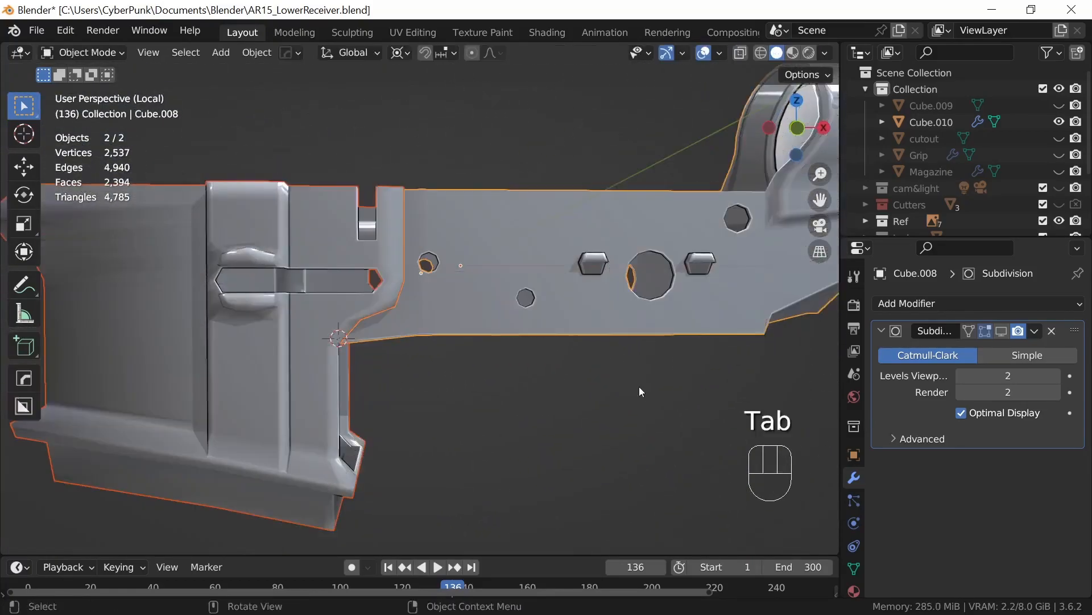
pyautogui.click(353, 464)
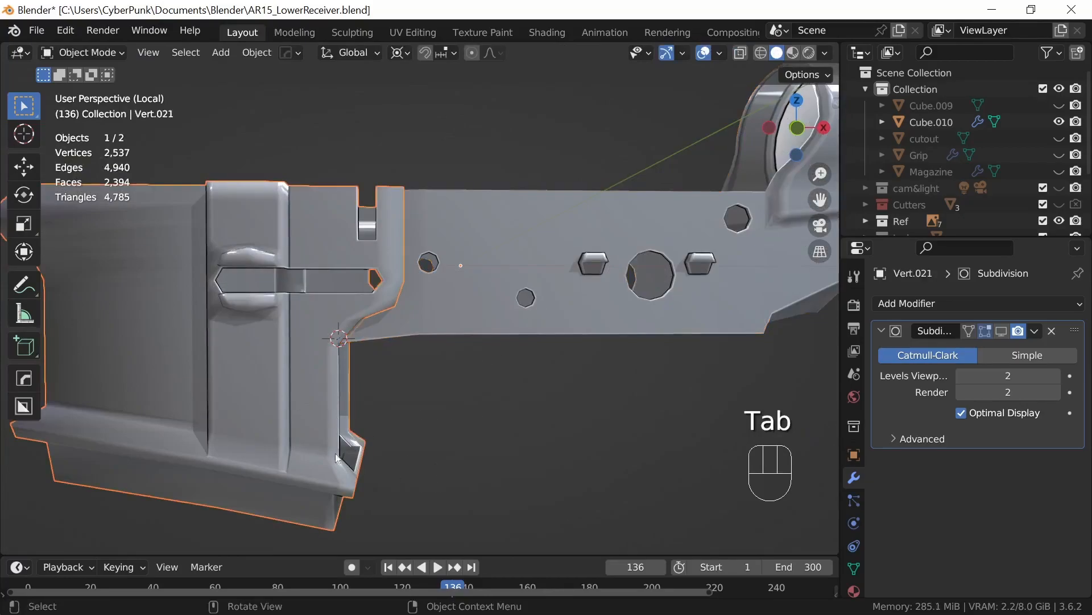
pyautogui.keyDown('shift'); pyautogui.click(545, 251); pyautogui.keyUp('shift')
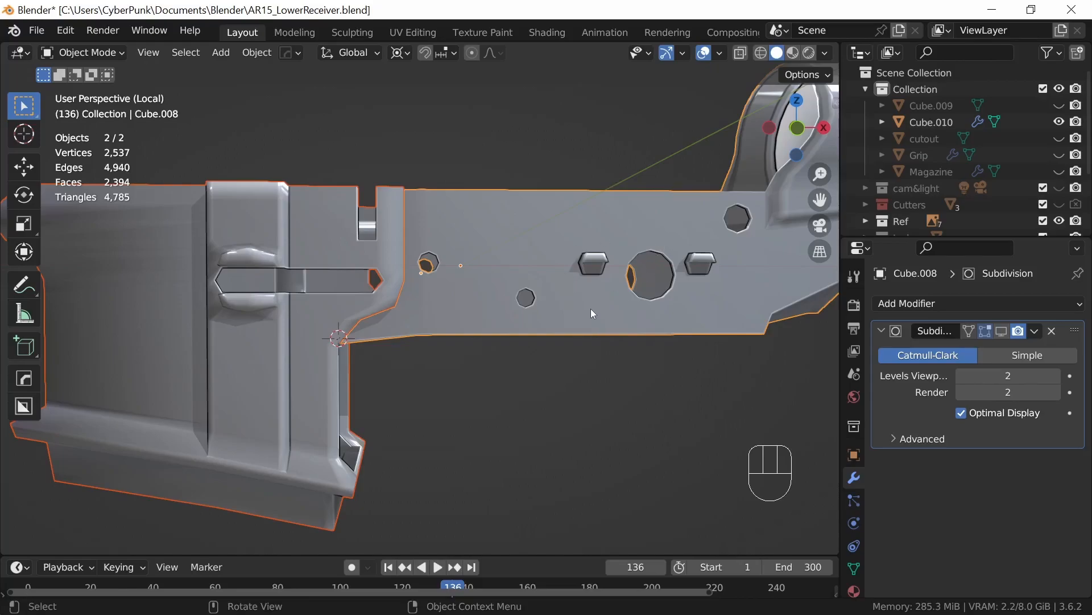
pyautogui.hotkey('ctrl', 'j')
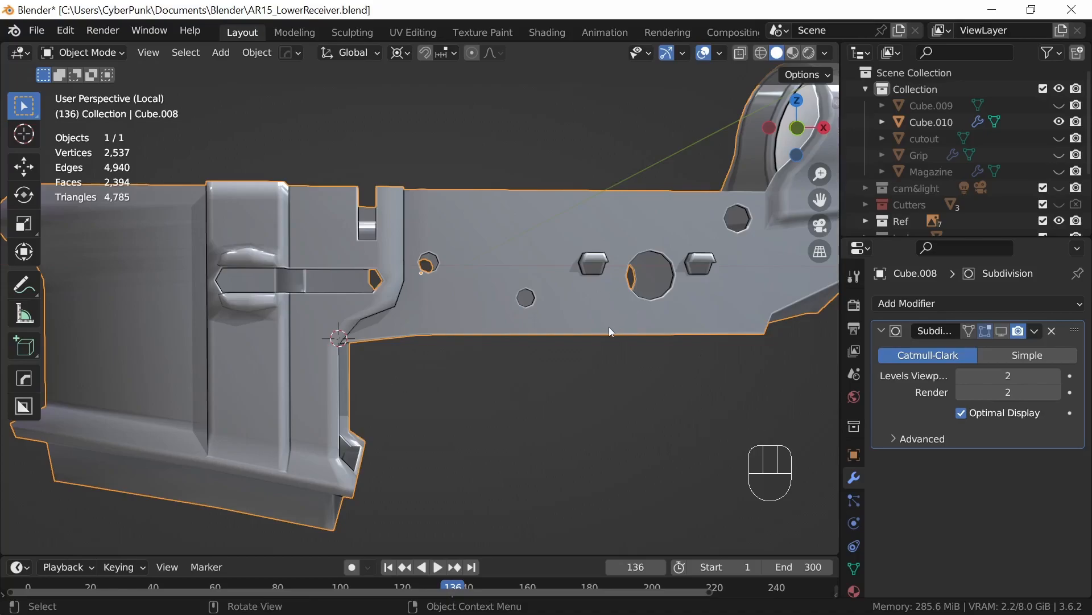
# Step: Merge all vertices of the joined mesh by distance at 0.0001 m and return to Object Mode
pyautogui.press('Tab')
pyautogui.moveTo(520, 378); pyautogui.dragTo(597, 423, button='middle')
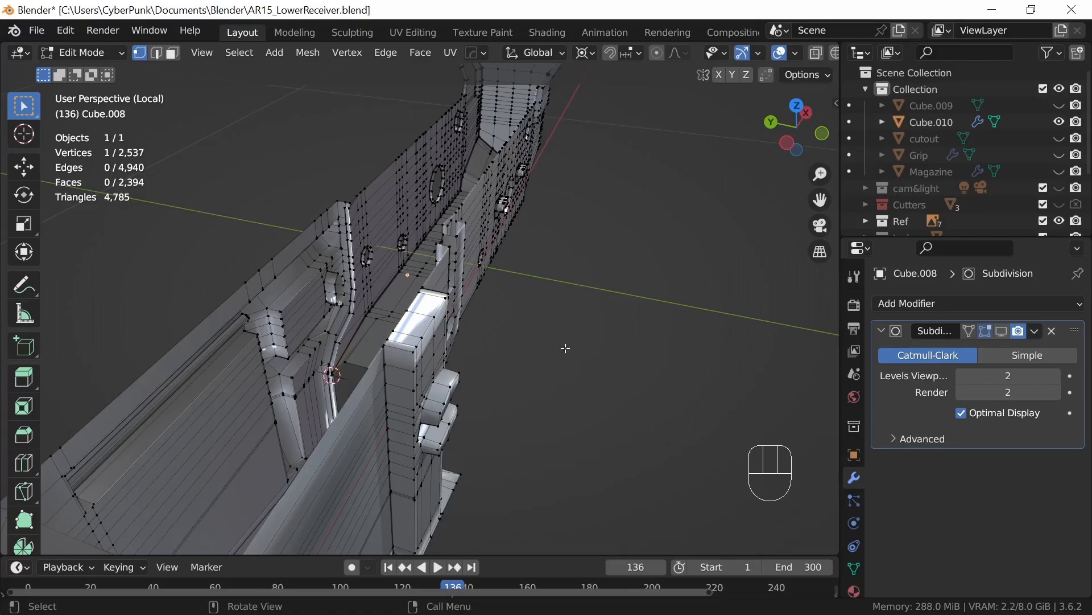
pyautogui.moveTo(570, 347); pyautogui.dragTo(538, 344, button='middle')
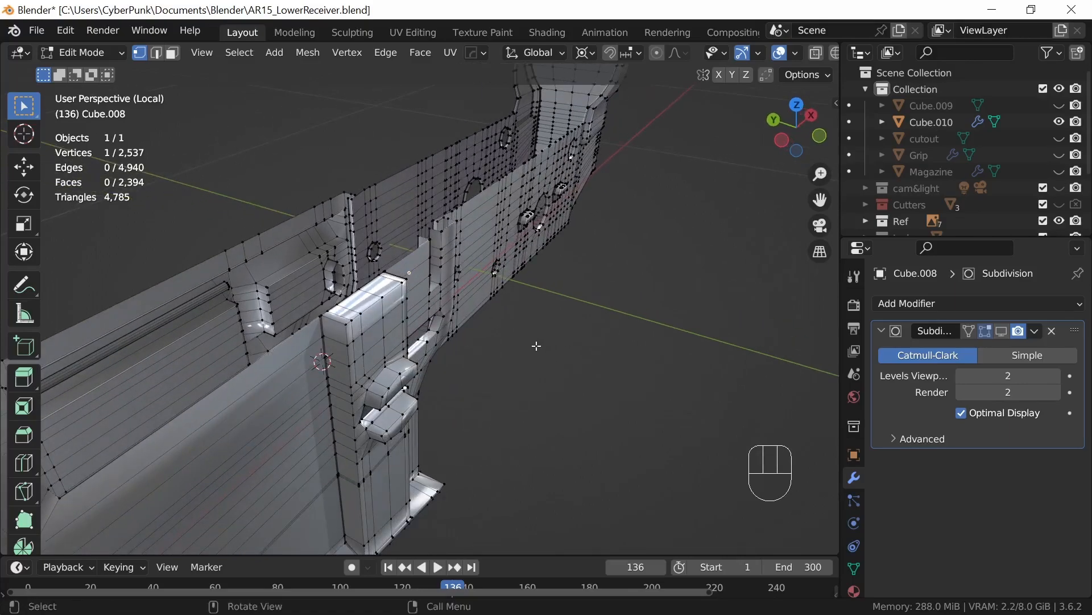
pyautogui.press('a')
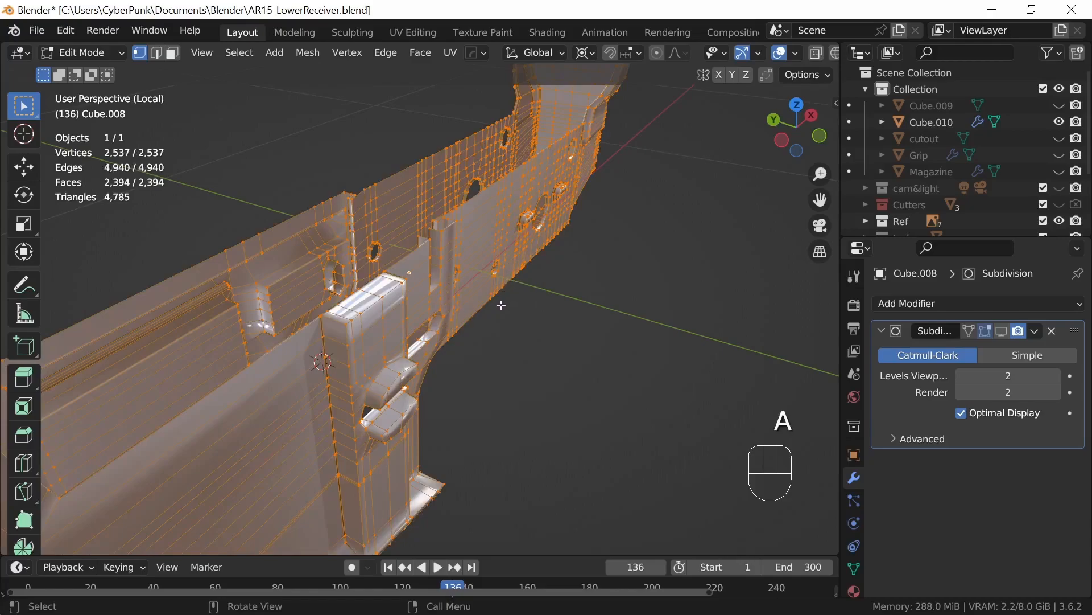
pyautogui.press('m')
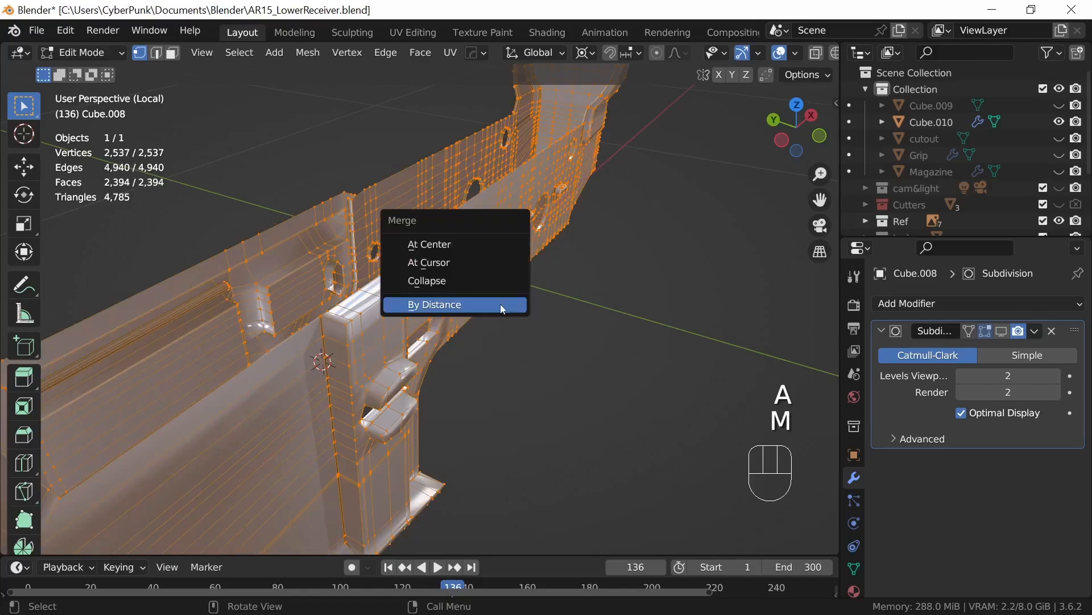
pyautogui.click(461, 307)
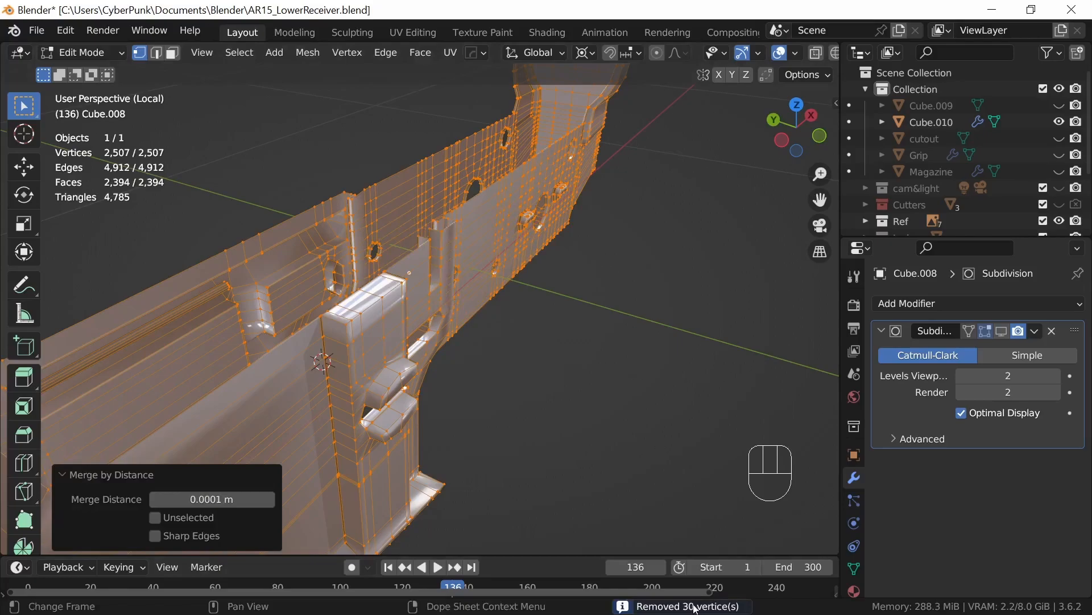
pyautogui.press('Tab')
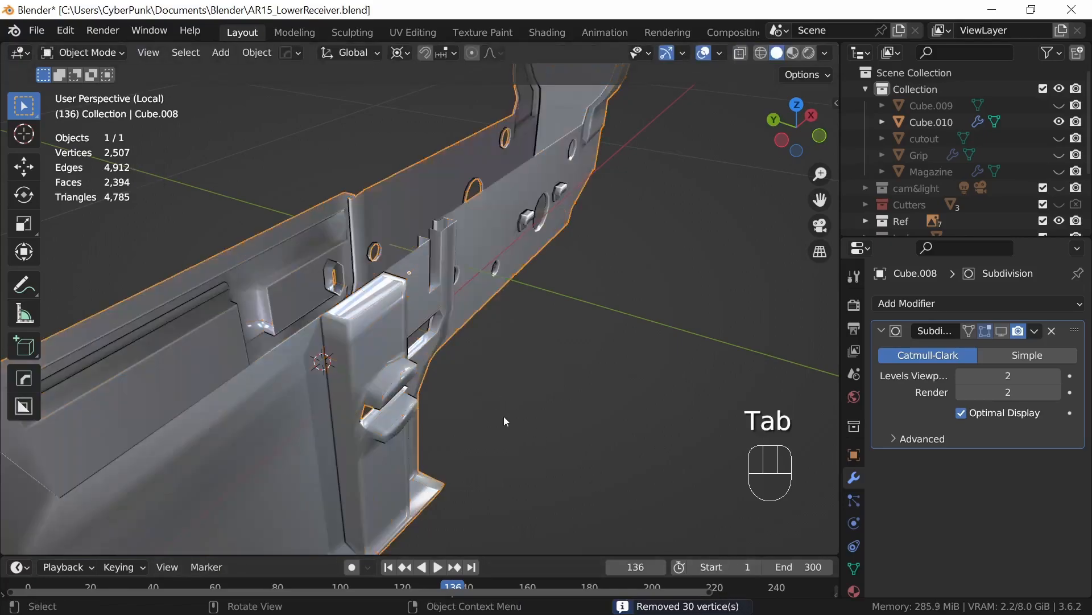
# Step: Show the Subdivision modifier in the viewport to examine the seam between body and magazine well from several sides, and hide it again
pyautogui.click(1001, 330)
pyautogui.moveTo(606, 419); pyautogui.dragTo(434, 409, button='middle')
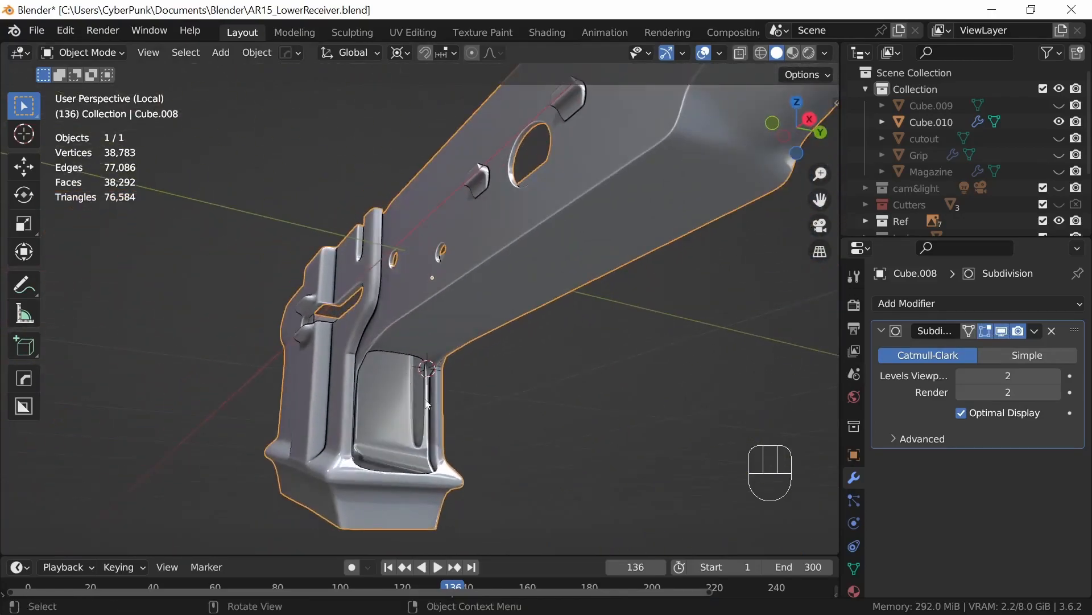
pyautogui.moveTo(369, 363); pyautogui.dragTo(523, 387, button='middle')
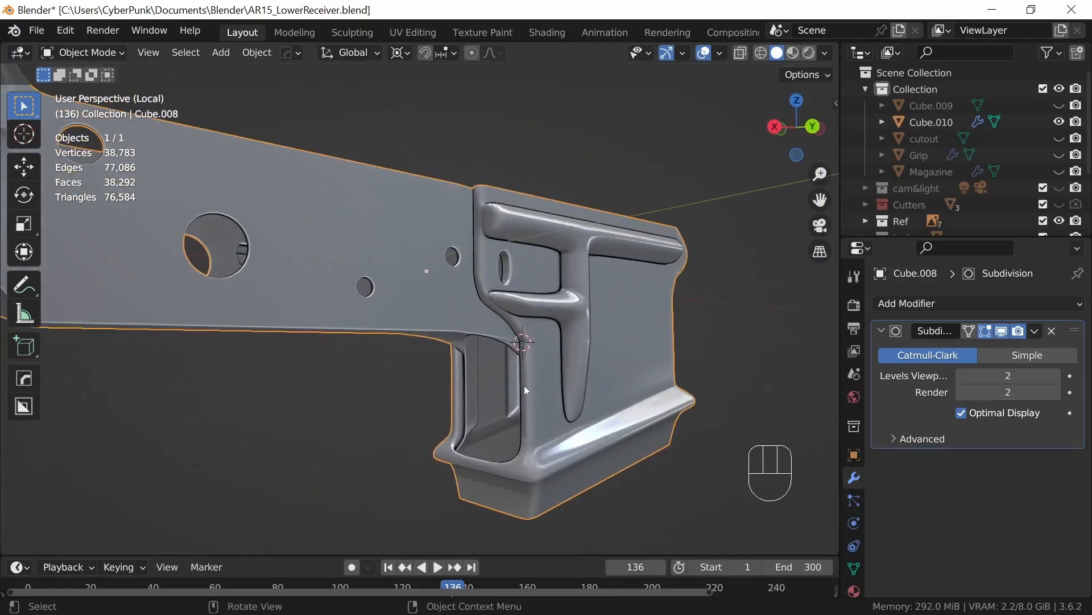
pyautogui.moveTo(482, 282); pyautogui.dragTo(645, 441, button='middle')
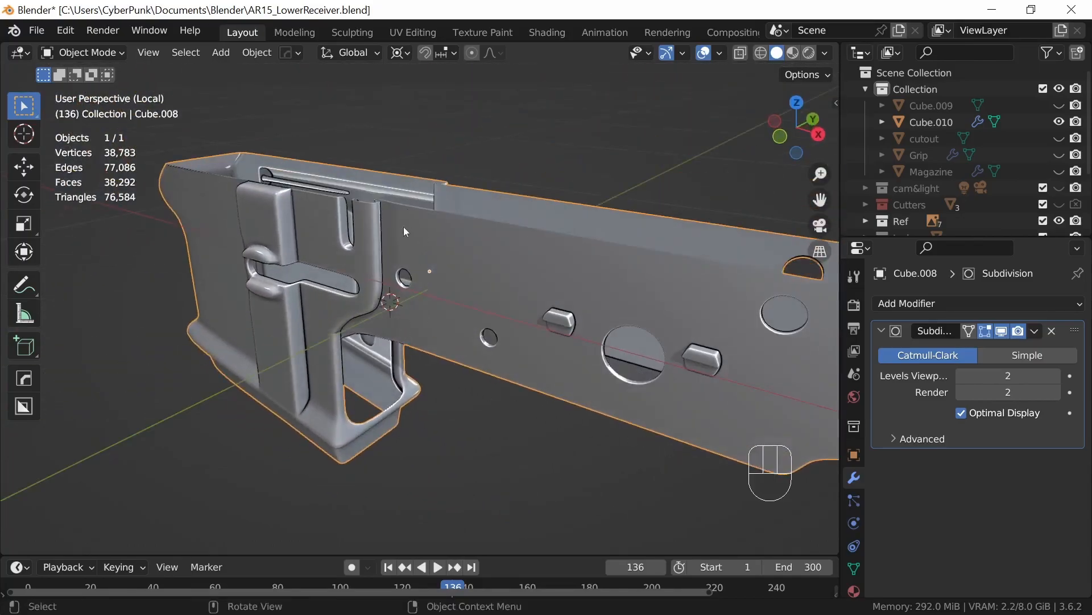
pyautogui.moveTo(403, 332); pyautogui.dragTo(459, 302, button='middle')
pyautogui.keyDown('ctrl'); pyautogui.moveTo(454, 381); pyautogui.dragTo(381, 168, button='middle'); pyautogui.keyUp('ctrl')
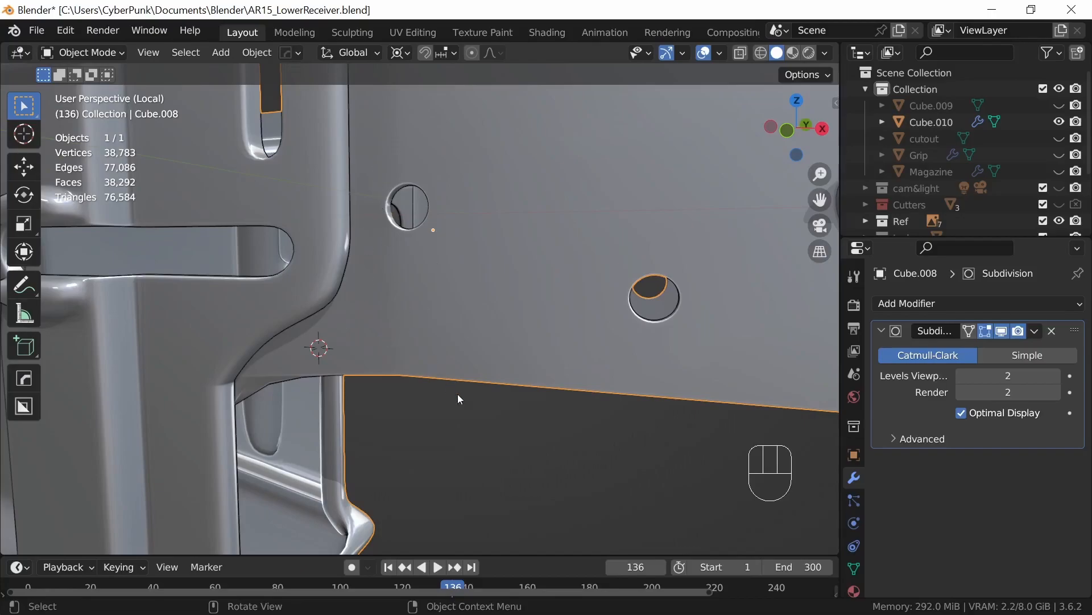
pyautogui.moveTo(432, 349); pyautogui.dragTo(448, 333, button='middle')
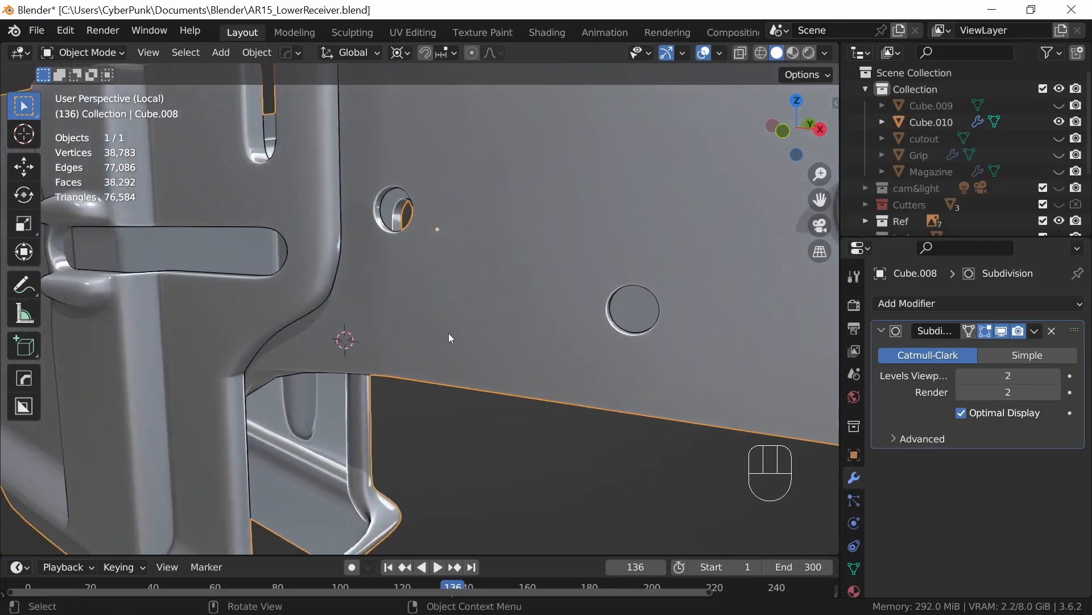
pyautogui.moveTo(504, 466); pyautogui.dragTo(410, 489, button='middle')
pyautogui.click(999, 332)
pyautogui.moveTo(461, 453); pyautogui.dragTo(565, 432, button='middle')
# Step: Leave local view and select the trigger guard together with the joined receiver body as the active object
pyautogui.press('KP_Divide')
pyautogui.click(575, 384)
pyautogui.moveTo(575, 384); pyautogui.dragTo(528, 400, button='middle')
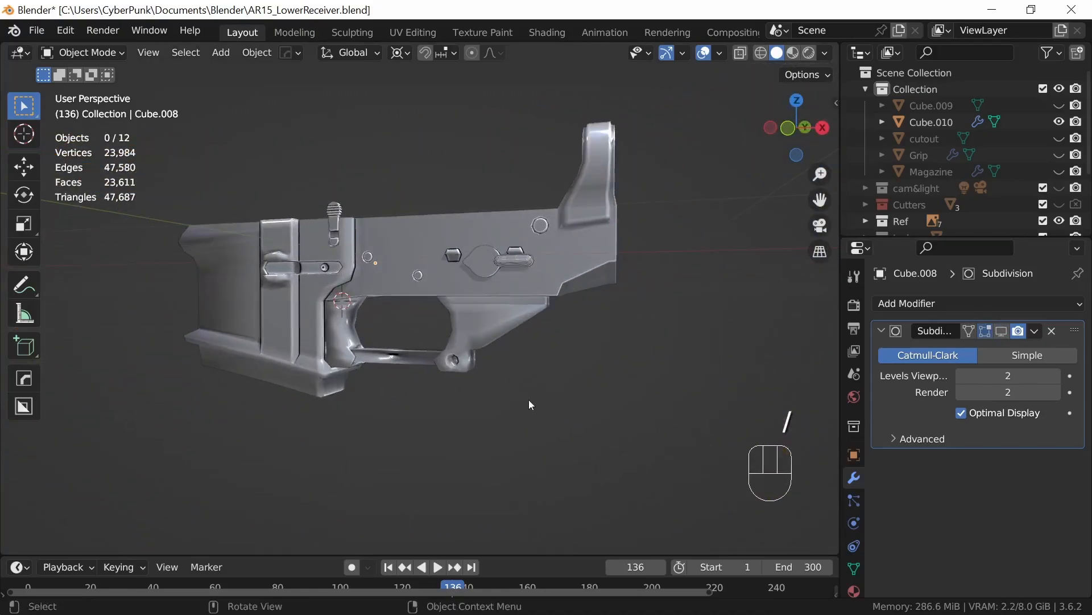
pyautogui.keyDown('shift'); pyautogui.click(483, 329); pyautogui.keyUp('shift')
pyautogui.keyDown('shift'); pyautogui.click(480, 235); pyautogui.keyUp('shift')
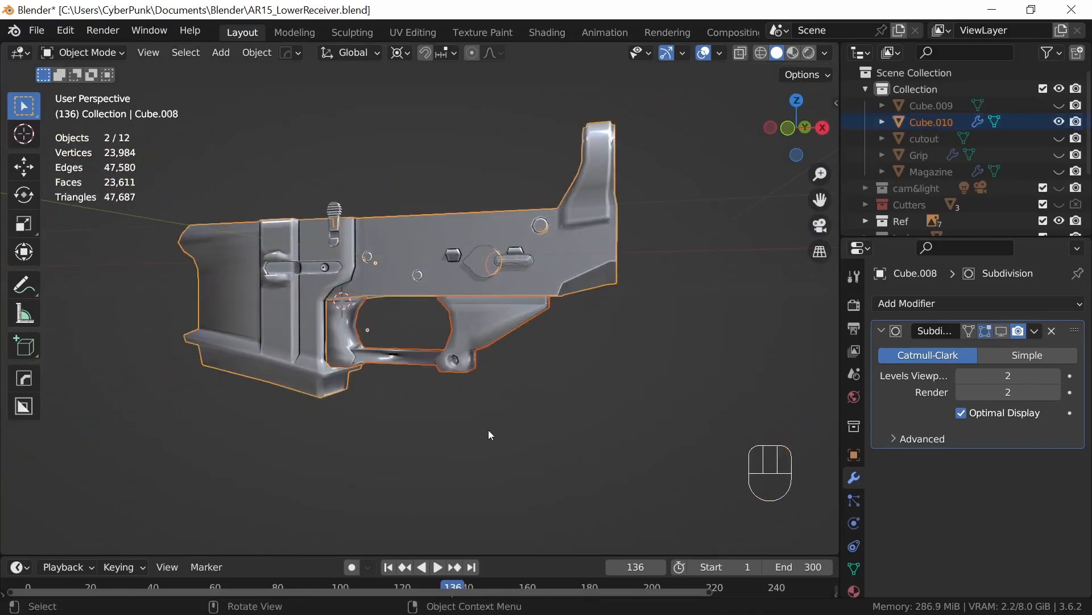
pyautogui.scroll(3, 528, 435)
pyautogui.moveTo(533, 402); pyautogui.dragTo(555, 428, button='middle')
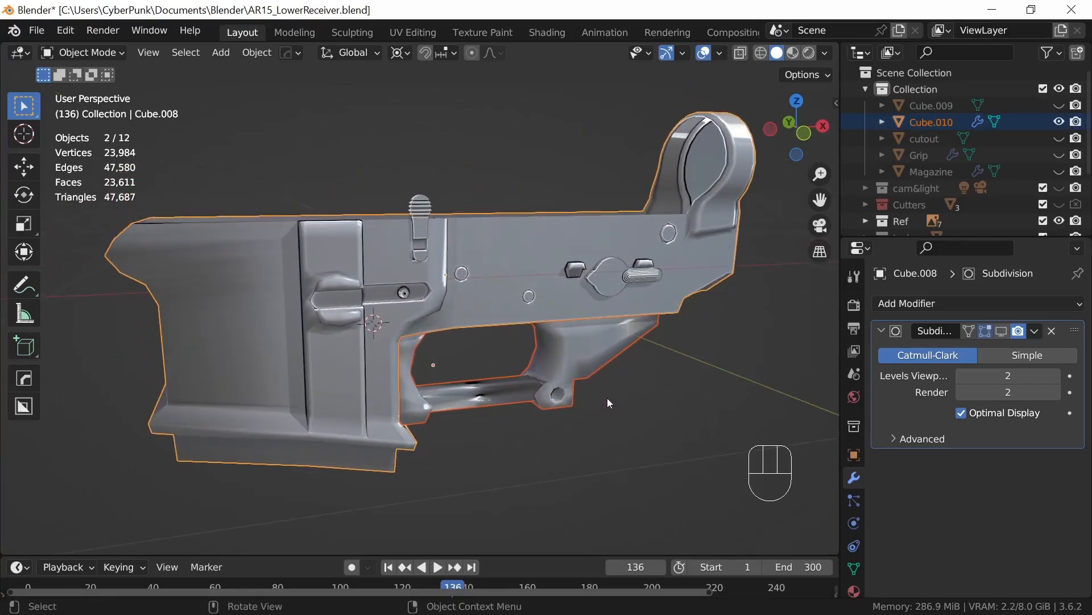
# Step: Isolate the trigger guard and receiver body in local view and enter Edit Mode on both
pyautogui.press('/')
pyautogui.moveTo(605, 401); pyautogui.dragTo(534, 357, button='middle')
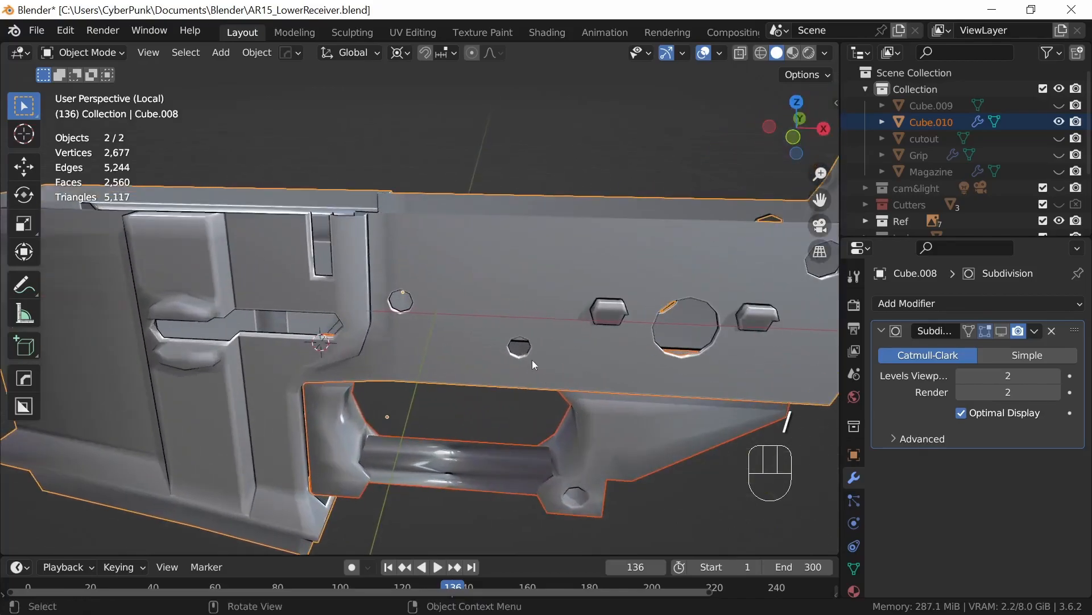
pyautogui.press('Tab')
pyautogui.moveTo(505, 473); pyautogui.dragTo(536, 457, button='middle')
pyautogui.scroll(3, 547, 467)
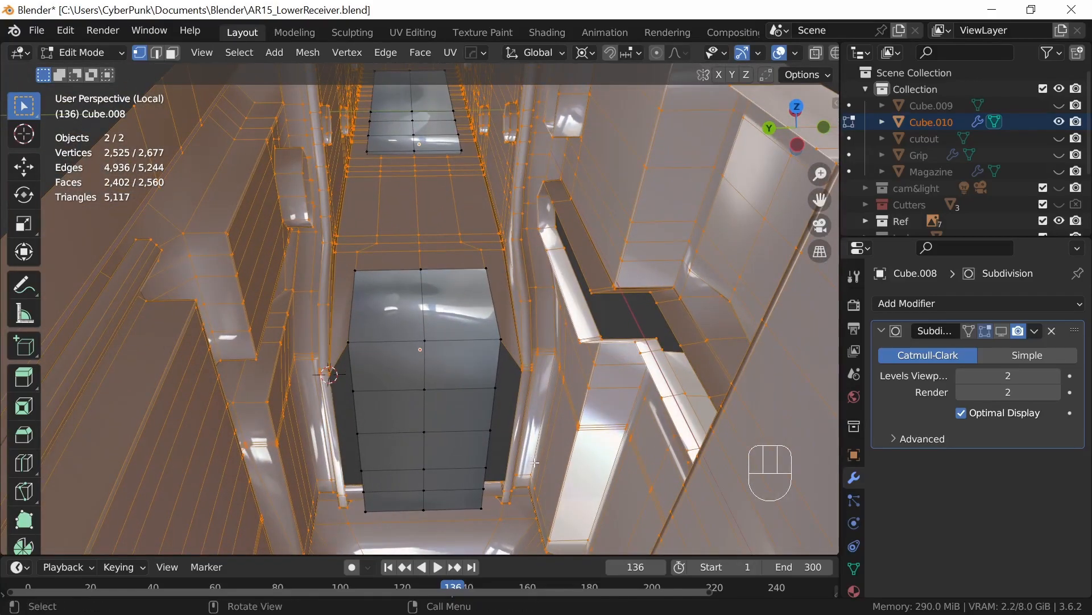
# Step: Delete the two top faces of the trigger guard's front block using Only Faces
pyautogui.press('3')
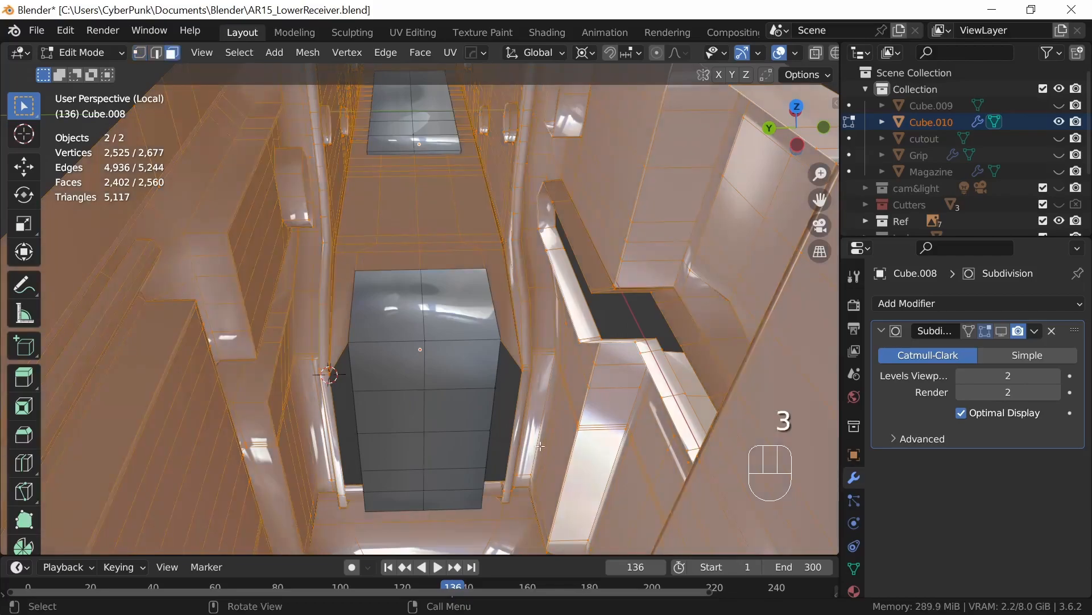
pyautogui.click(391, 312)
pyautogui.keyDown('shift'); pyautogui.click(455, 327); pyautogui.keyUp('shift')
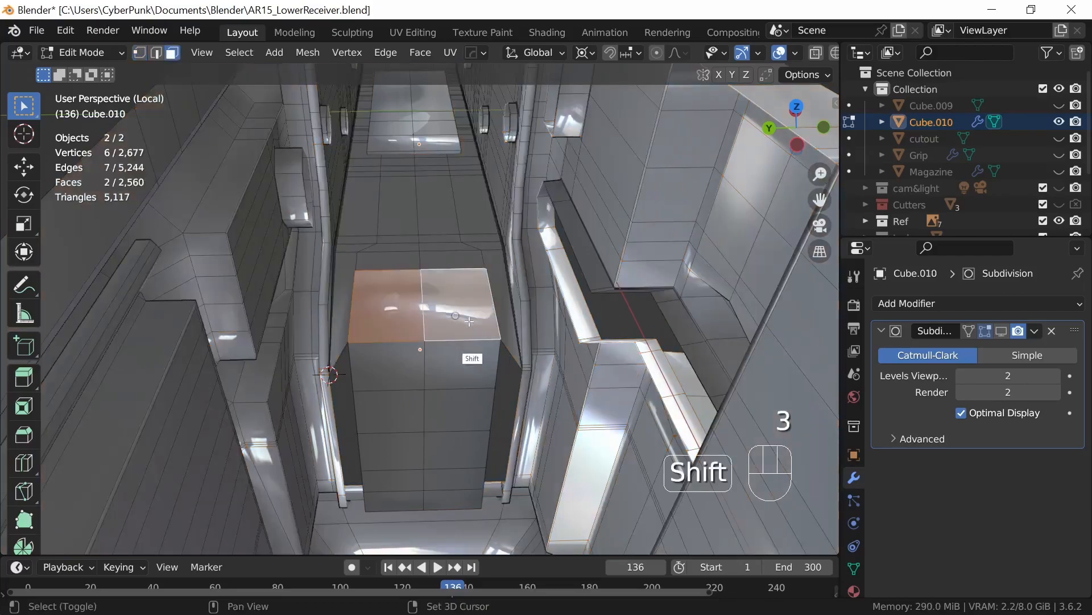
pyautogui.press('x')
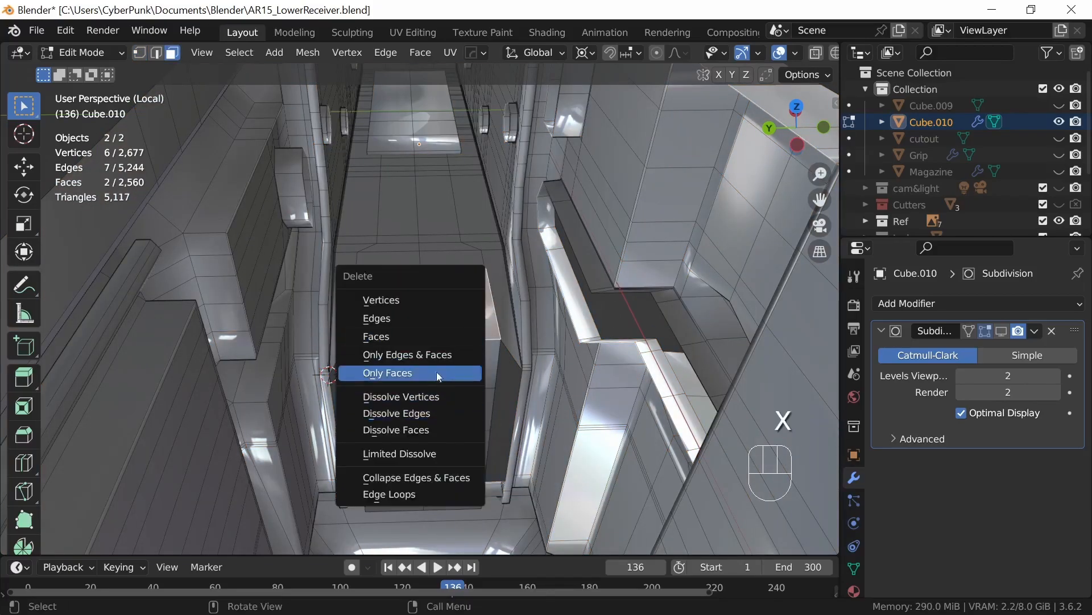
pyautogui.click(413, 373)
pyautogui.moveTo(413, 374); pyautogui.dragTo(496, 399, button='middle')
pyautogui.moveTo(437, 273); pyautogui.dragTo(448, 349, button='middle')
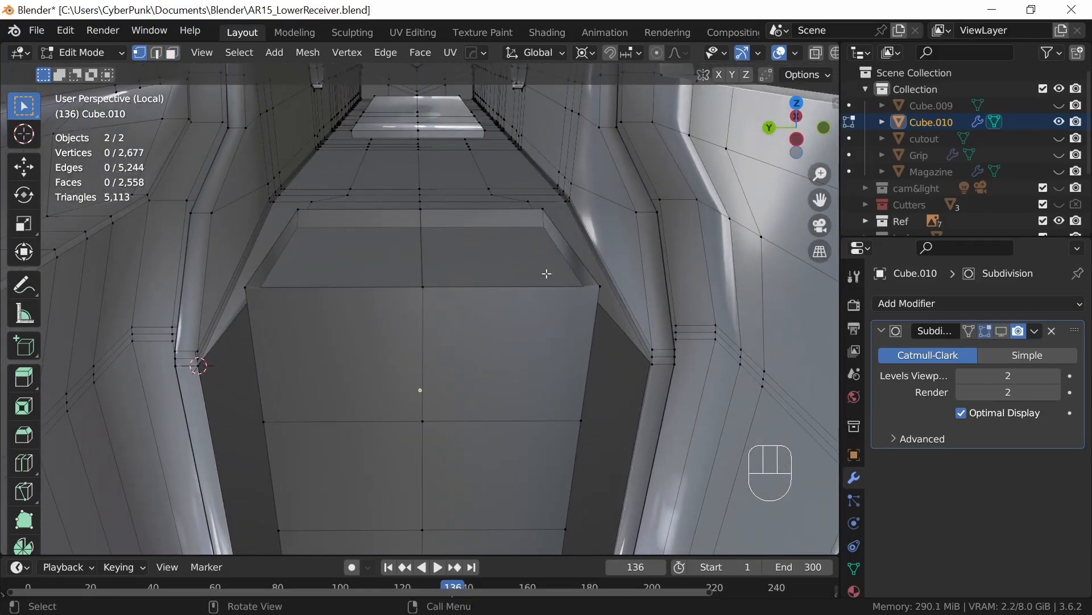
# Step: Select and delete the eight top faces of the trigger guard's rear section inside the receiver
pyautogui.moveTo(587, 329); pyautogui.dragTo(615, 399, button='middle')
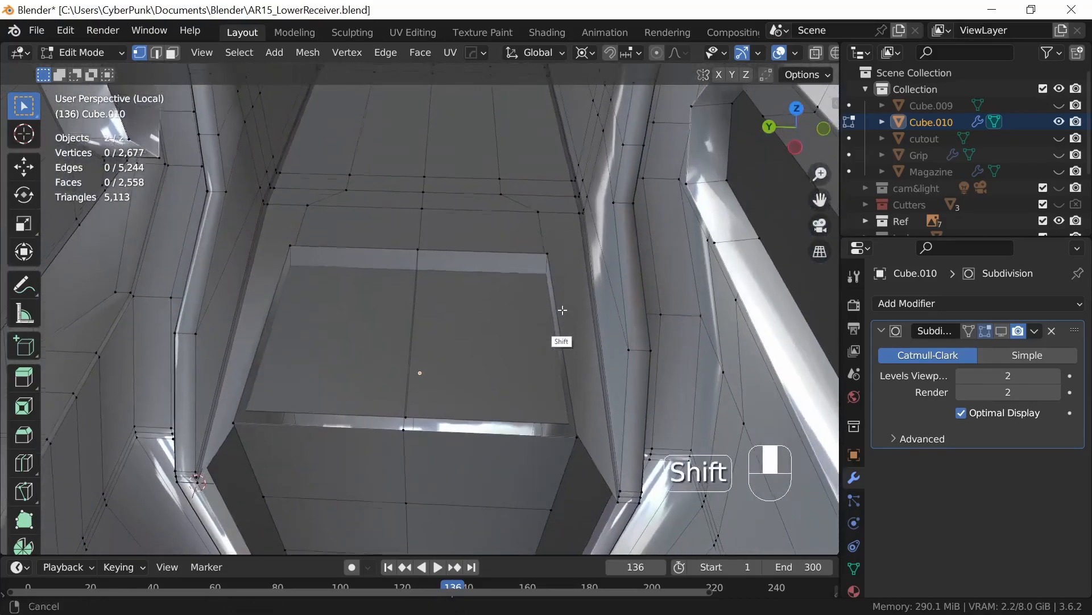
pyautogui.keyDown('shift'); pyautogui.moveTo(561, 302); pyautogui.dragTo(541, 68, button='middle'); pyautogui.keyUp('shift')
pyautogui.moveTo(517, 410); pyautogui.dragTo(457, 424, button='middle')
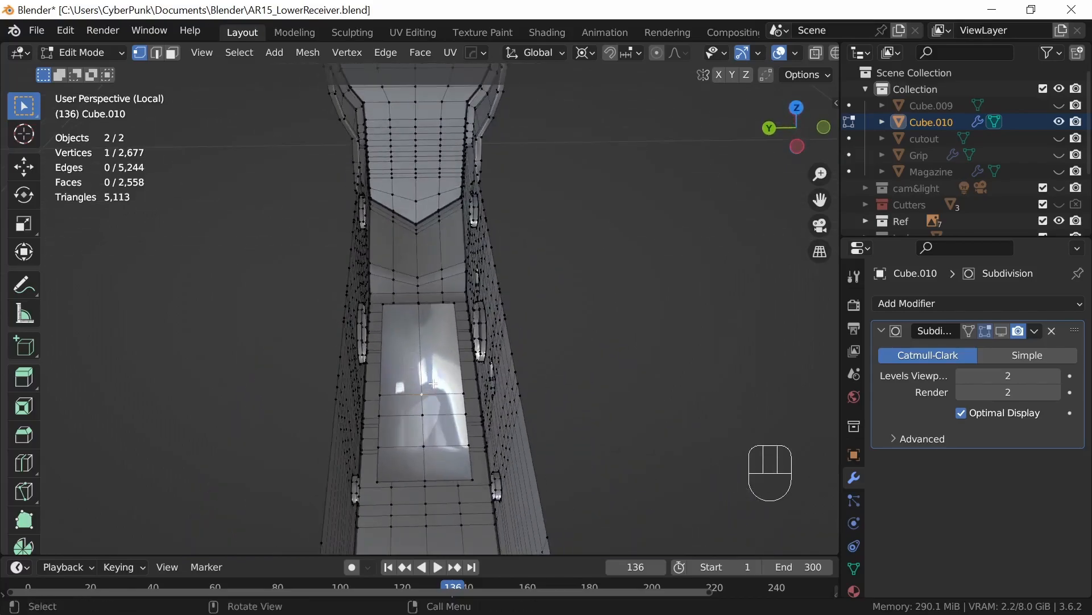
pyautogui.press('3')
pyautogui.click(413, 362)
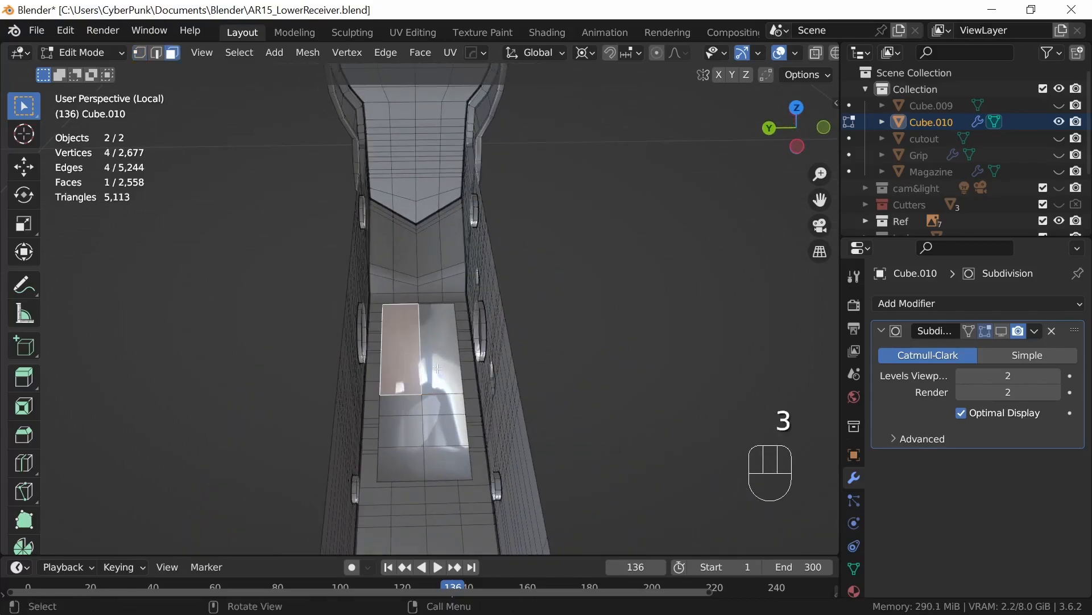
pyautogui.keyDown('shift'); pyautogui.click(439, 366); pyautogui.keyUp('shift')
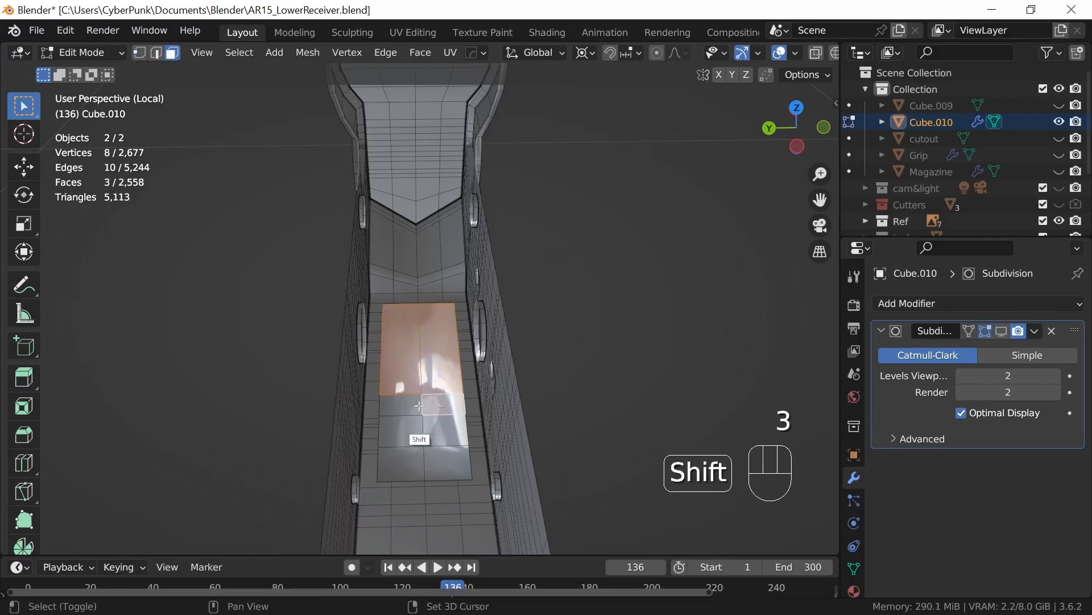
pyautogui.keyDown('shift'); pyautogui.click(414, 425); pyautogui.keyUp('shift')
pyautogui.keyDown('shift'); pyautogui.click(446, 434); pyautogui.keyUp('shift')
pyautogui.keyDown('shift'); pyautogui.click(445, 456); pyautogui.keyUp('shift')
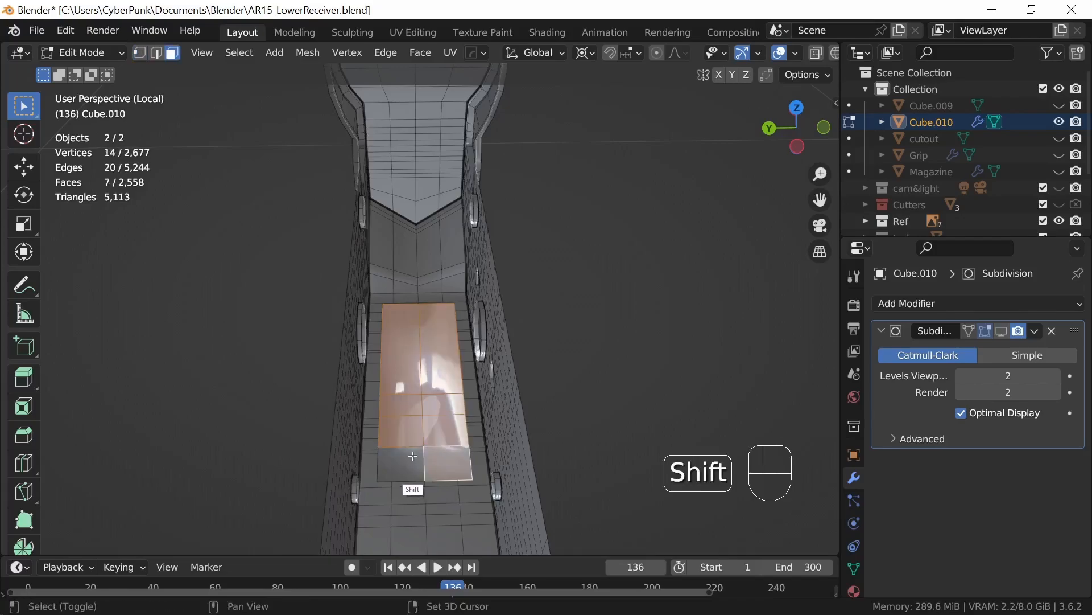
pyautogui.keyDown('shift'); pyautogui.click(405, 462); pyautogui.keyUp('shift')
pyautogui.press('x')
pyautogui.click(460, 442)
# Step: Select and delete the ten faces on the trigger guard's front side facing the magazine well
pyautogui.moveTo(460, 442); pyautogui.dragTo(519, 447, button='middle')
pyautogui.keyDown('shift'); pyautogui.moveTo(519, 447); pyautogui.dragTo(539, 330, button='middle'); pyautogui.keyUp('shift')
pyautogui.moveTo(537, 410); pyautogui.dragTo(509, 310, button='middle')
pyautogui.click(463, 217)
pyautogui.keyDown('shift'); pyautogui.click(519, 241); pyautogui.keyUp('shift')
pyautogui.keyDown('shift'); pyautogui.click(444, 370); pyautogui.keyUp('shift')
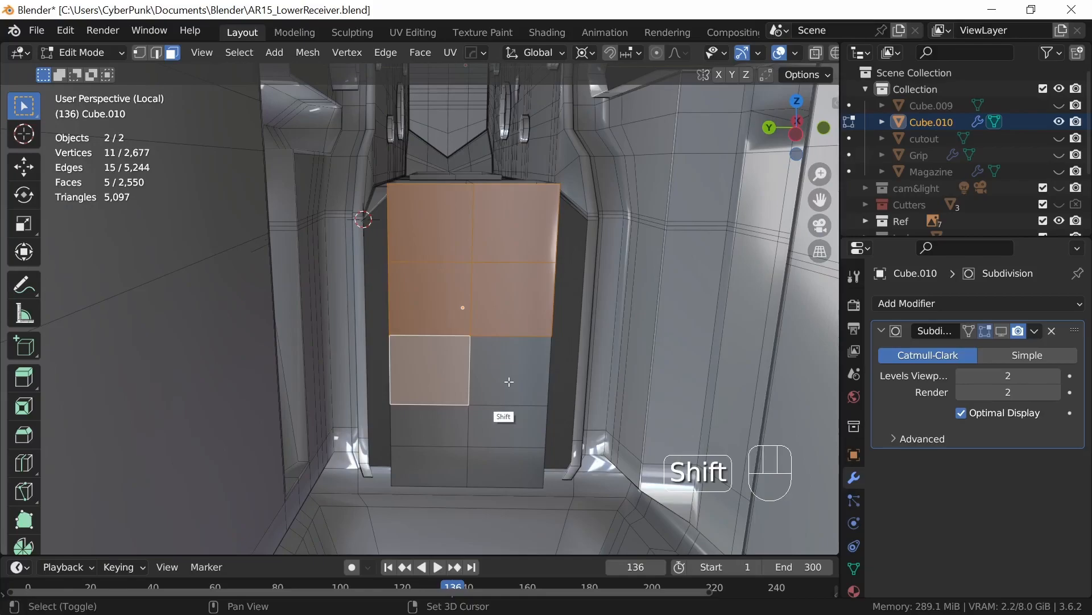
pyautogui.keyDown('shift'); pyautogui.click(503, 373); pyautogui.keyUp('shift')
pyautogui.keyDown('shift'); pyautogui.click(503, 423); pyautogui.keyUp('shift')
pyautogui.keyDown('shift'); pyautogui.click(449, 424); pyautogui.keyUp('shift')
pyautogui.keyDown('shift'); pyautogui.click(450, 466); pyautogui.keyUp('shift')
pyautogui.keyDown('shift'); pyautogui.click(503, 471); pyautogui.keyUp('shift')
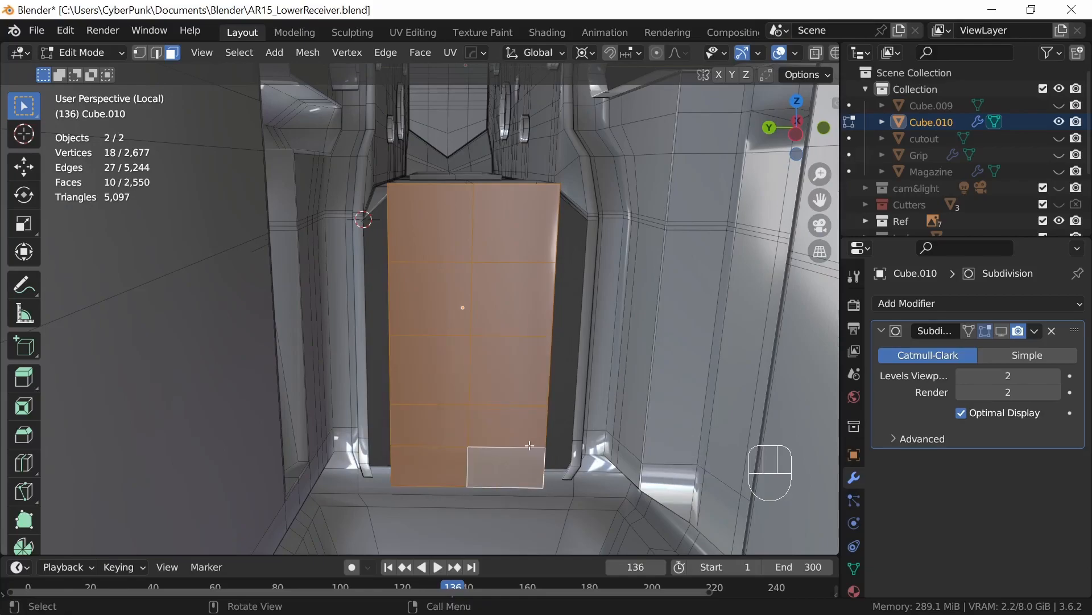
pyautogui.press('x')
pyautogui.click(504, 404)
# Step: Snap the 3D cursor to the receiver vertex at the front block's +Y upper front corner and scale the matching guard vertex to 0 onto it
pyautogui.moveTo(558, 371); pyautogui.dragTo(501, 486, button='middle')
pyautogui.keyDown('ctrl'); pyautogui.moveTo(500, 487); pyautogui.dragTo(404, 409, button='middle'); pyautogui.keyUp('ctrl')
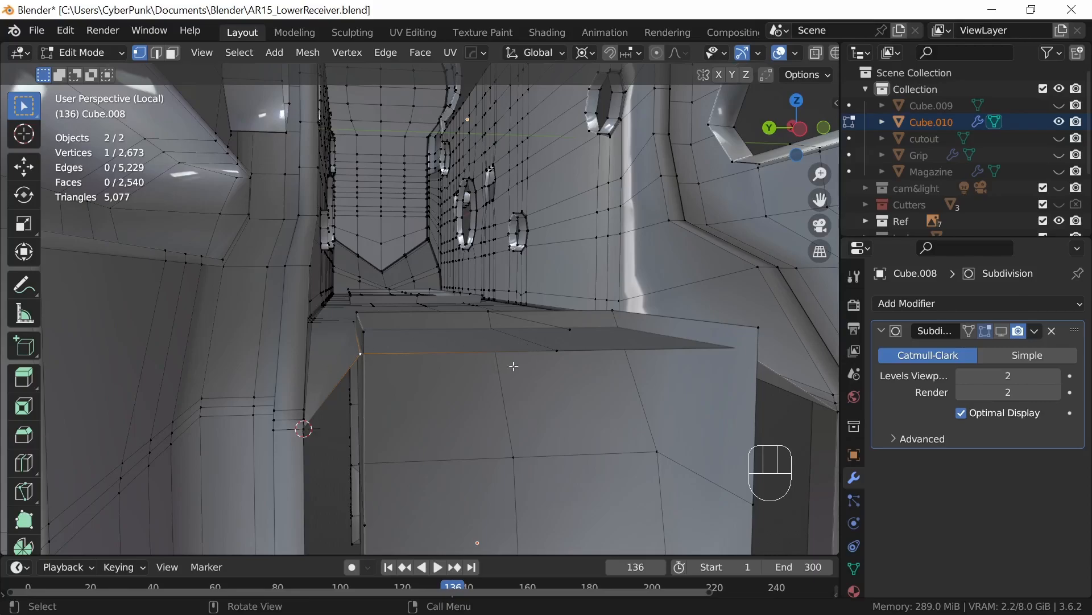
pyautogui.moveTo(442, 386); pyautogui.dragTo(449, 387, button='middle')
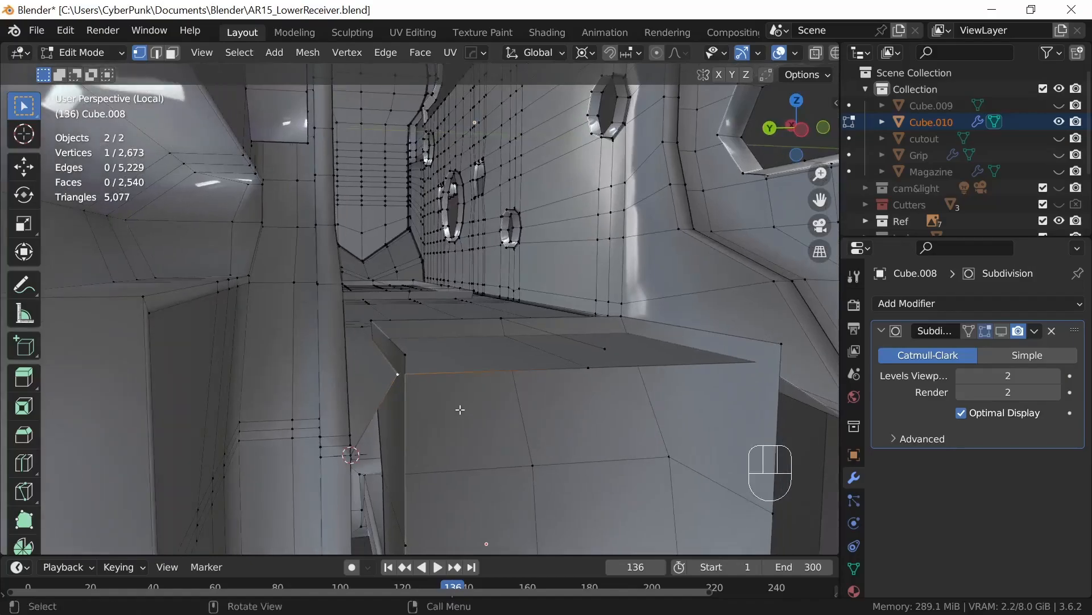
pyautogui.hotkey('shift', 's')
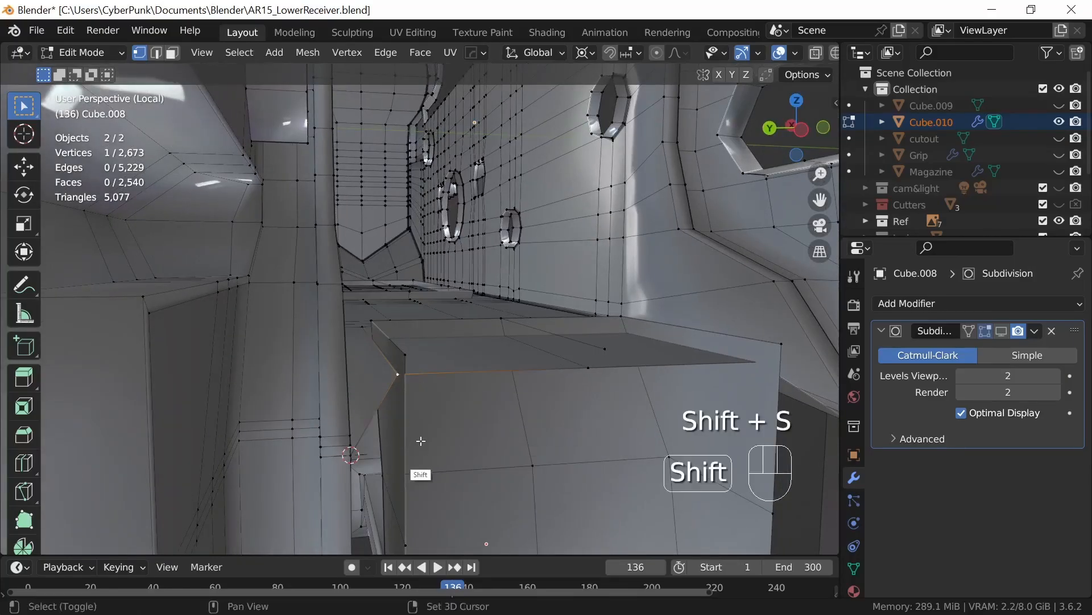
pyautogui.hotkey('shift', 's')
pyautogui.click(428, 501)
pyautogui.moveTo(464, 487); pyautogui.dragTo(432, 420, button='middle')
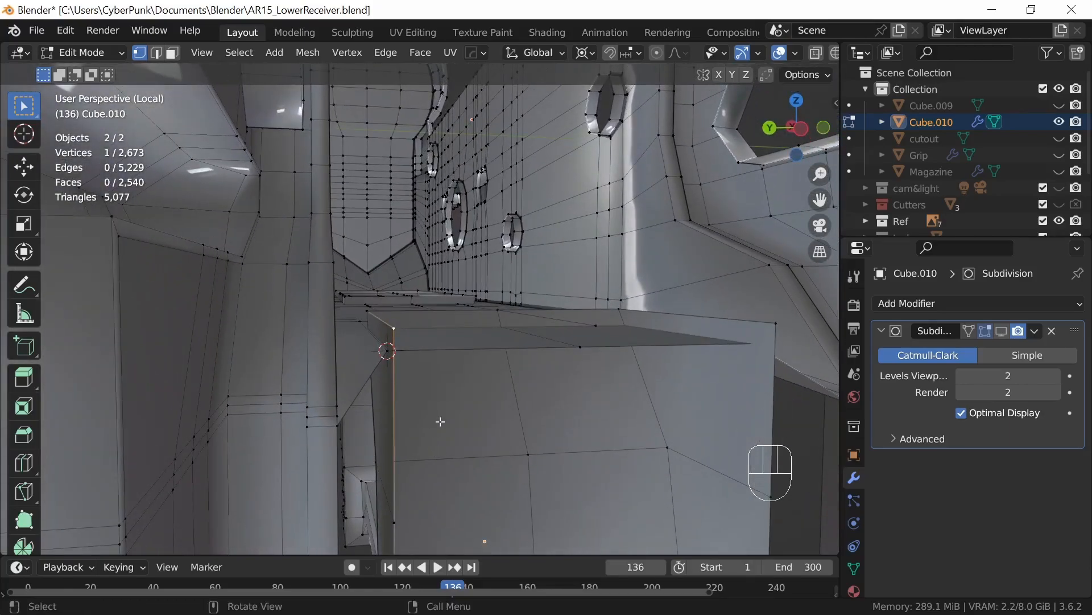
pyautogui.press('s')
pyautogui.press('0')
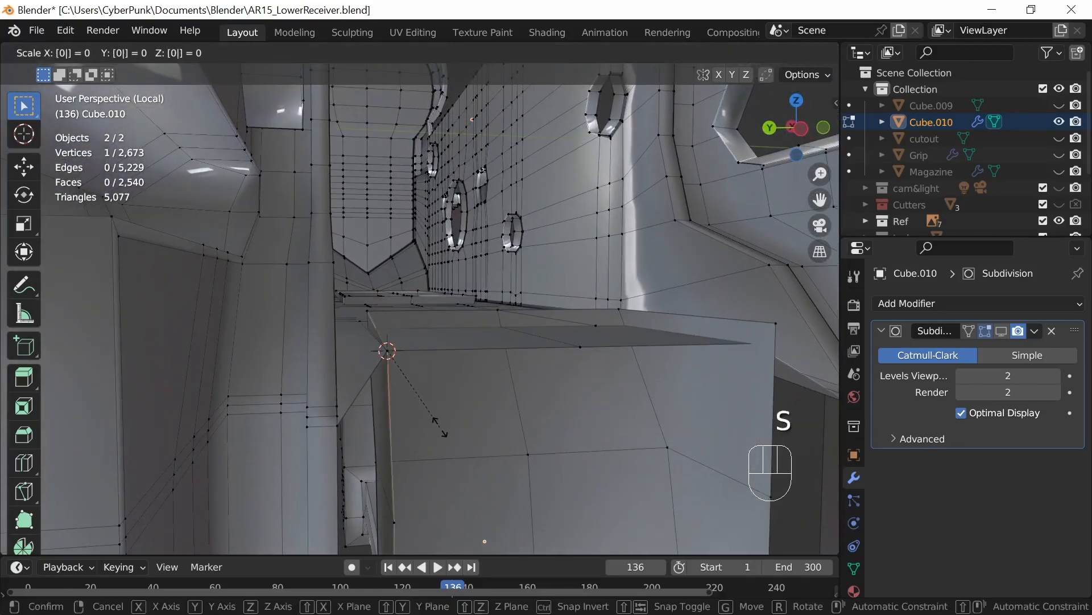
pyautogui.click(438, 435)
# Step: Snap the 3D cursor to the receiver's middle front edge vertex and scale the guard's middle vertex to 0 onto it
pyautogui.moveTo(438, 427); pyautogui.dragTo(586, 418, button='middle')
pyautogui.click(504, 448)
pyautogui.hotkey('shift', 's')
pyautogui.click(580, 468)
pyautogui.moveTo(572, 320); pyautogui.dragTo(576, 409, button='middle')
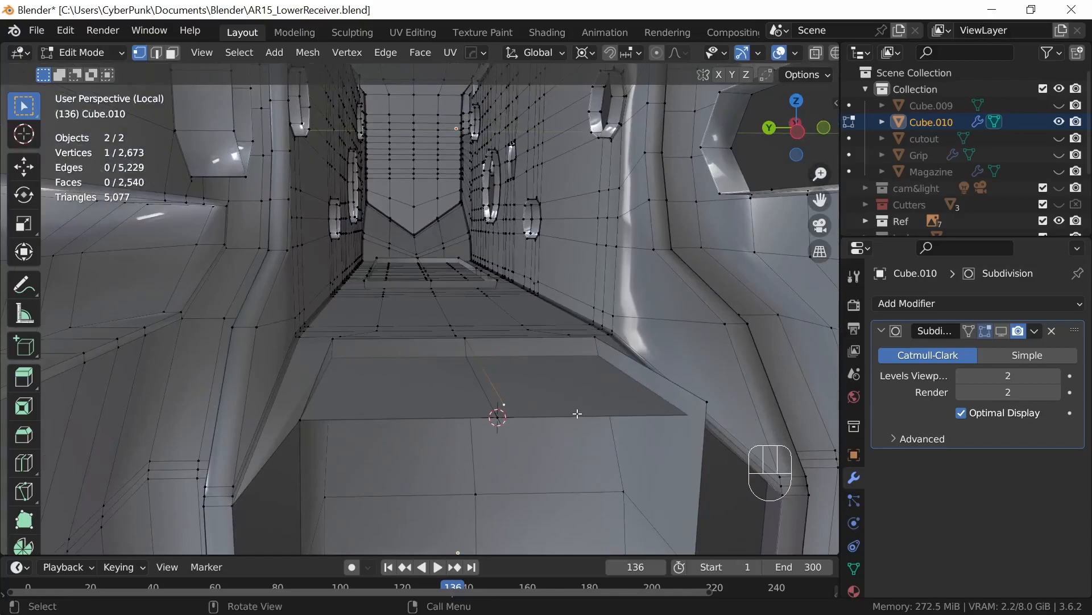
pyautogui.press('s')
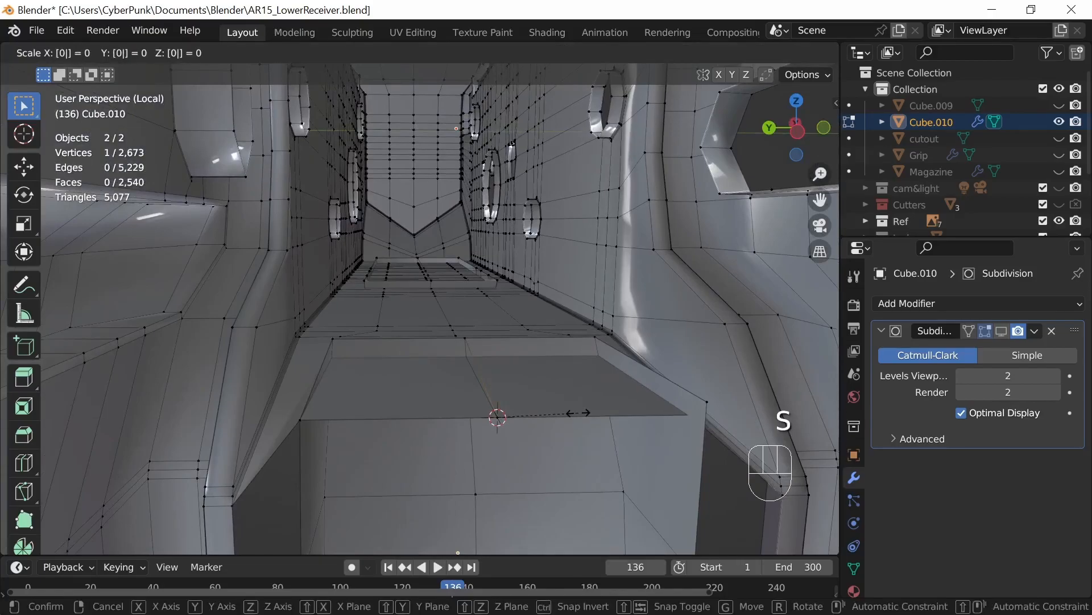
pyautogui.press('Return')
# Step: Snap the 3D cursor to the receiver's -Y front corner vertex and scale the guard's matching corner vertex to 0 onto it
pyautogui.moveTo(714, 410); pyautogui.dragTo(610, 419, button='middle')
pyautogui.click(558, 404)
pyautogui.hotkey('shift', 's')
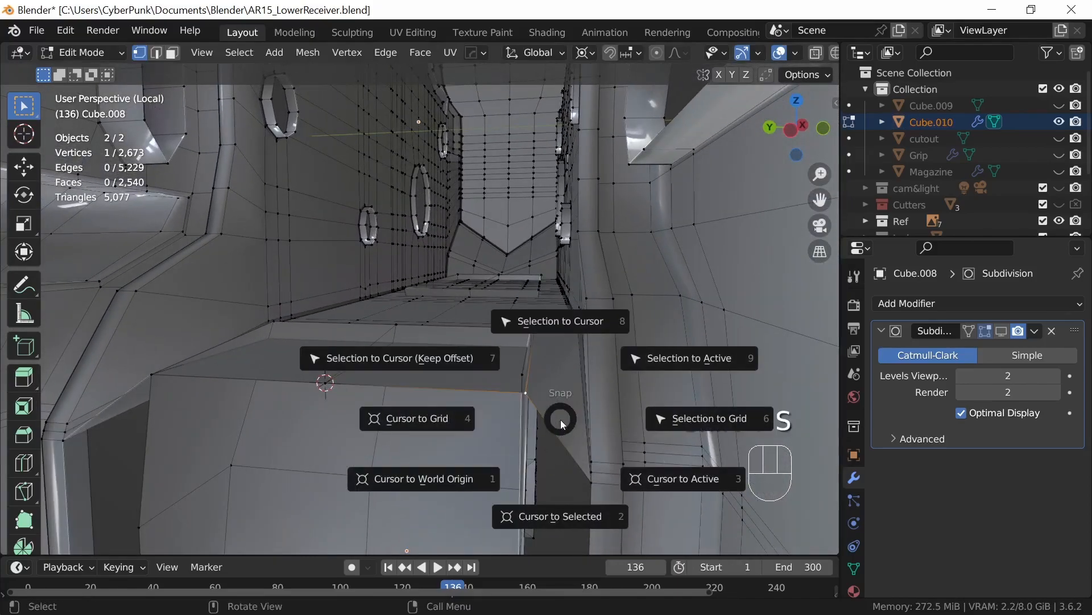
pyautogui.click(569, 452)
pyautogui.press('s')
pyautogui.press('0')
pyautogui.press('Return')
# Step: Add a loop cut across the receiver body and slide it near the rear edge of the guard's front block
pyautogui.moveTo(566, 416); pyautogui.dragTo(527, 415, button='middle')
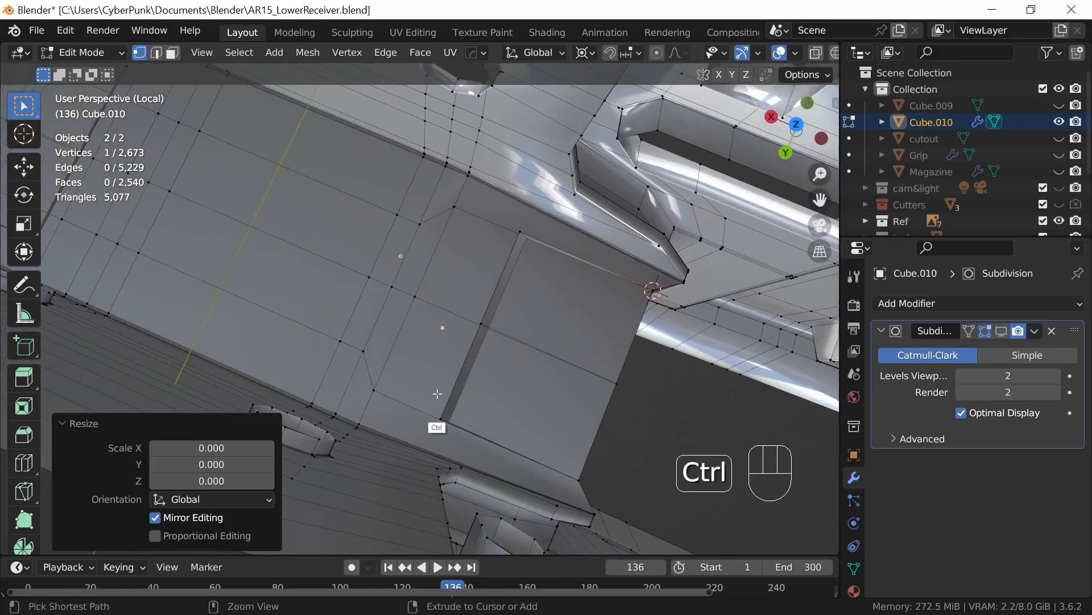
pyautogui.hotkey('ctrl', 'r')
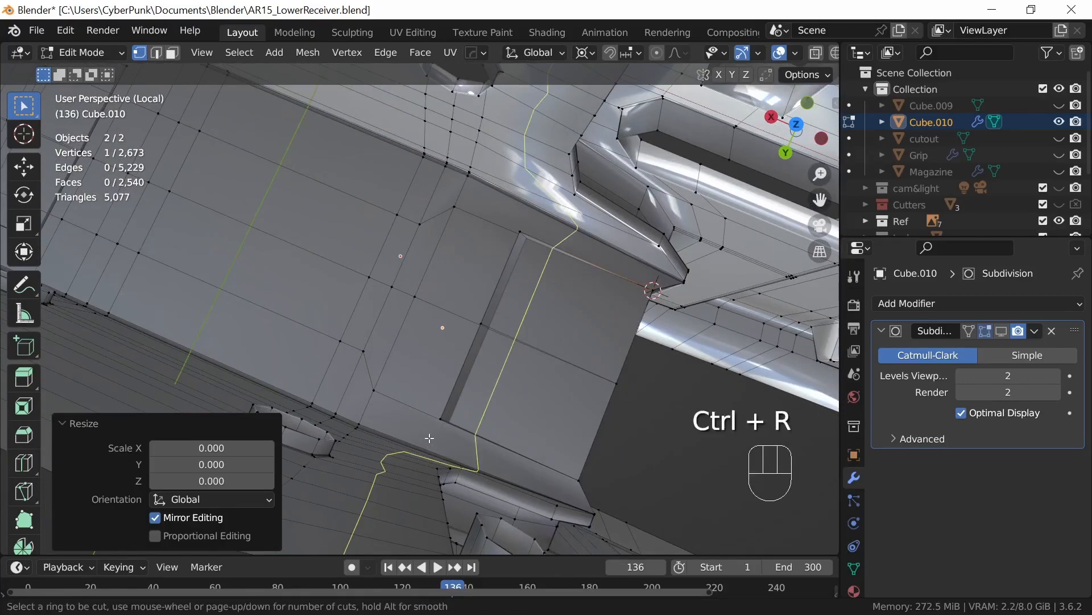
pyautogui.click(432, 437)
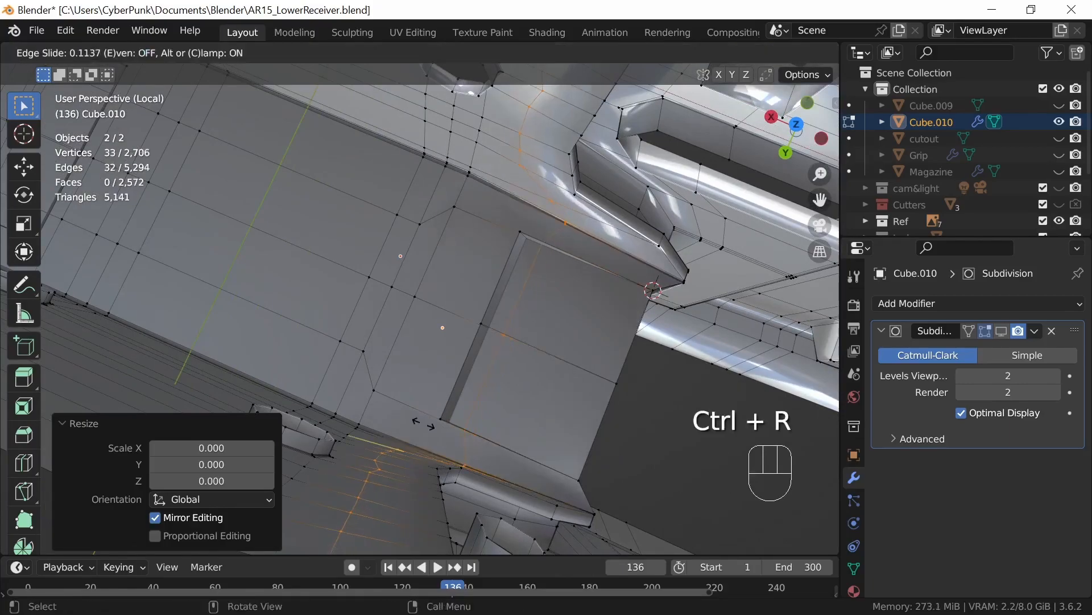
pyautogui.click(403, 399)
# Step: Snap the 3D cursor to the new loop's +Y vertex and scale the front block's rear corner vertex to 0 onto it
pyautogui.moveTo(519, 429); pyautogui.dragTo(548, 401, button='middle')
pyautogui.click(516, 349)
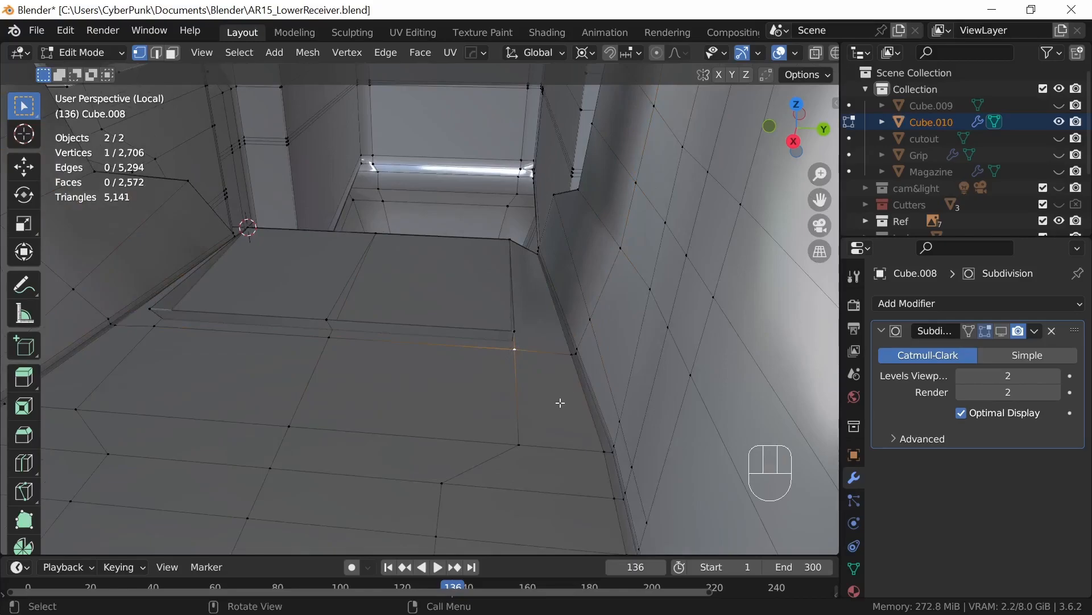
pyautogui.hotkey('shift', 's')
pyautogui.click(546, 493)
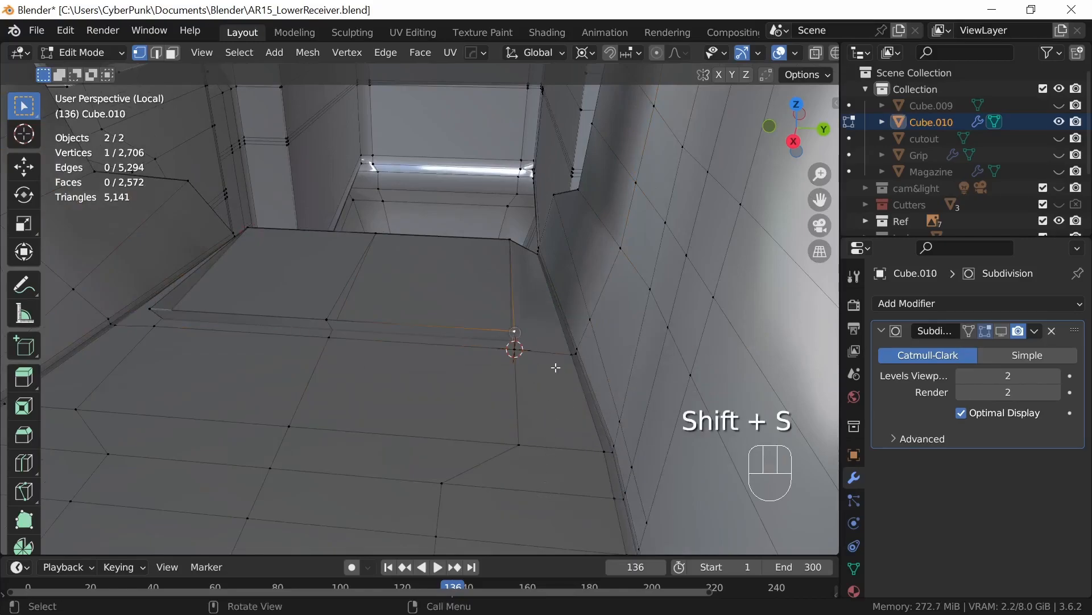
pyautogui.press('s')
pyautogui.press('Return')
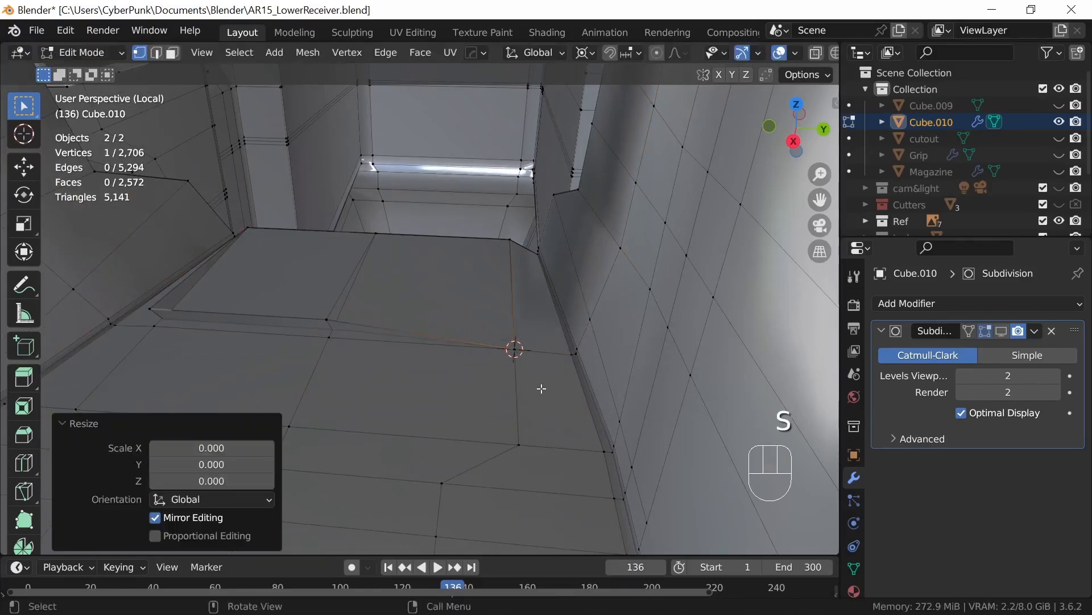
# Step: Snap the 3D cursor to the new loop's middle vertex and scale the front block's middle rear vertex to 0 onto it
pyautogui.click(326, 346)
pyautogui.hotkey('shift', 's')
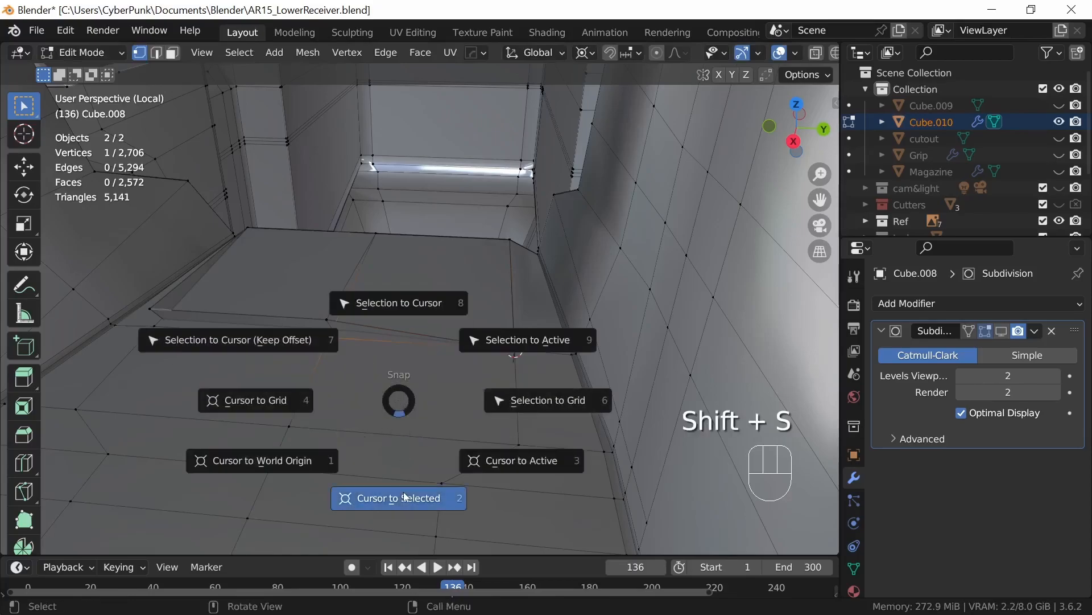
pyautogui.click(405, 456)
pyautogui.press('s')
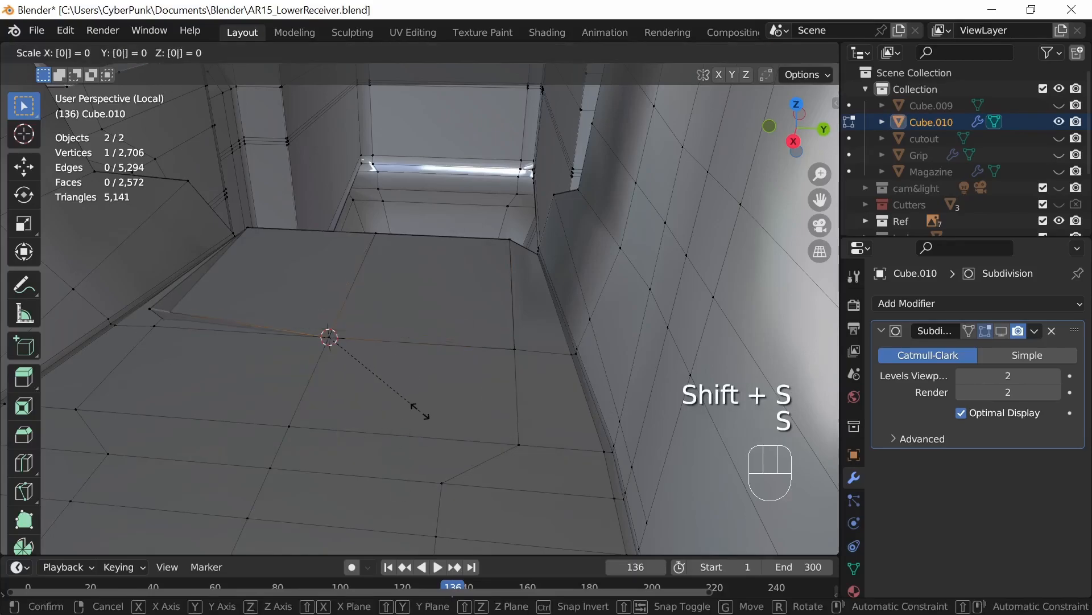
pyautogui.press('Return')
# Step: Snap the 3D cursor to the new loop's -Y vertex and scale the front block's remaining rear corner vertex to 0 onto it
pyautogui.click(210, 361)
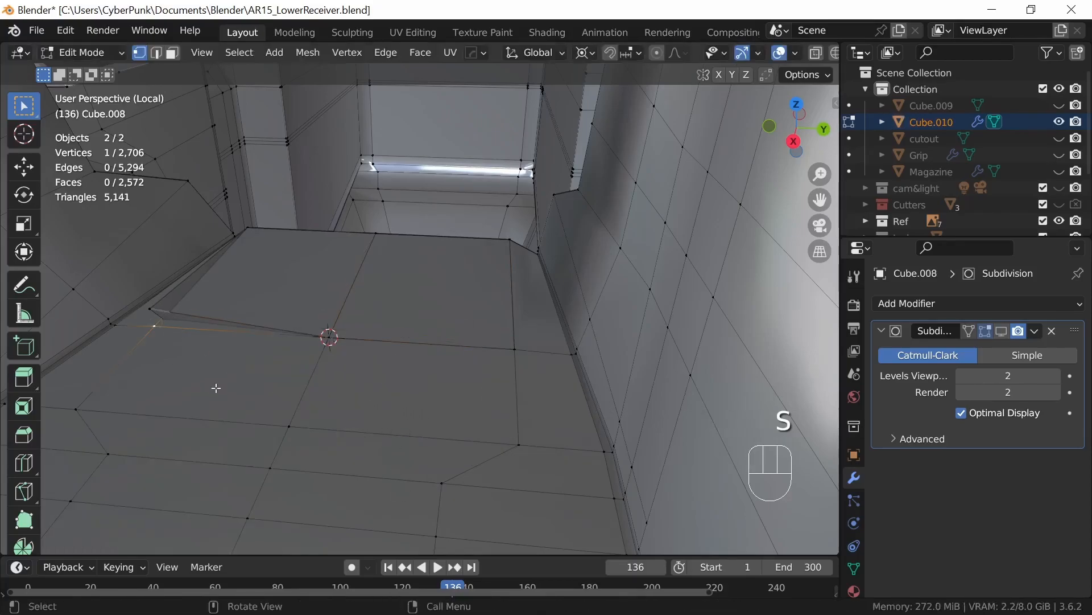
pyautogui.hotkey('shift', 's')
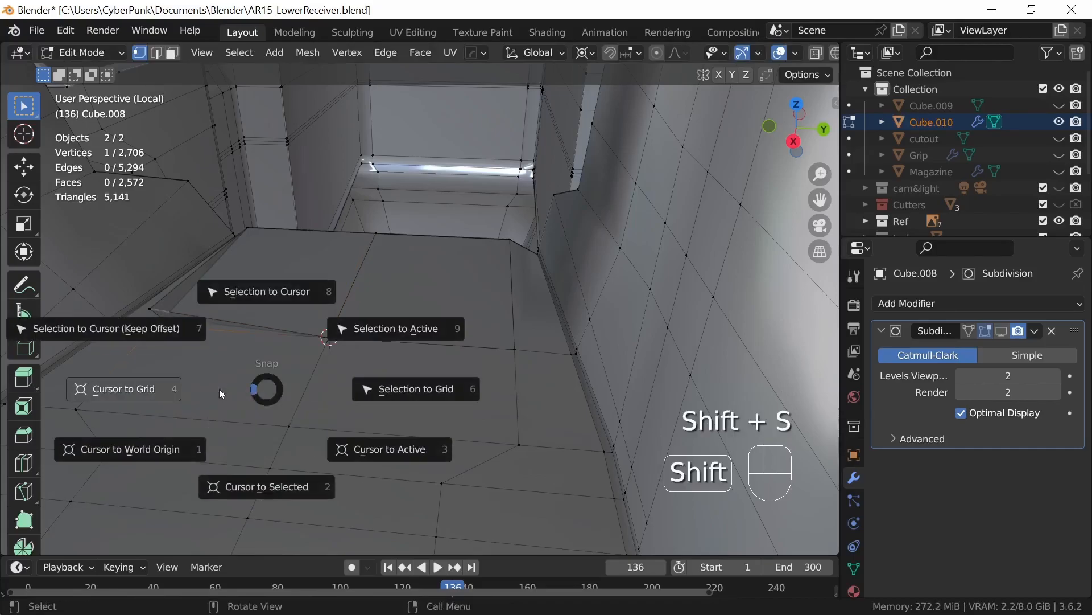
pyautogui.click(264, 487)
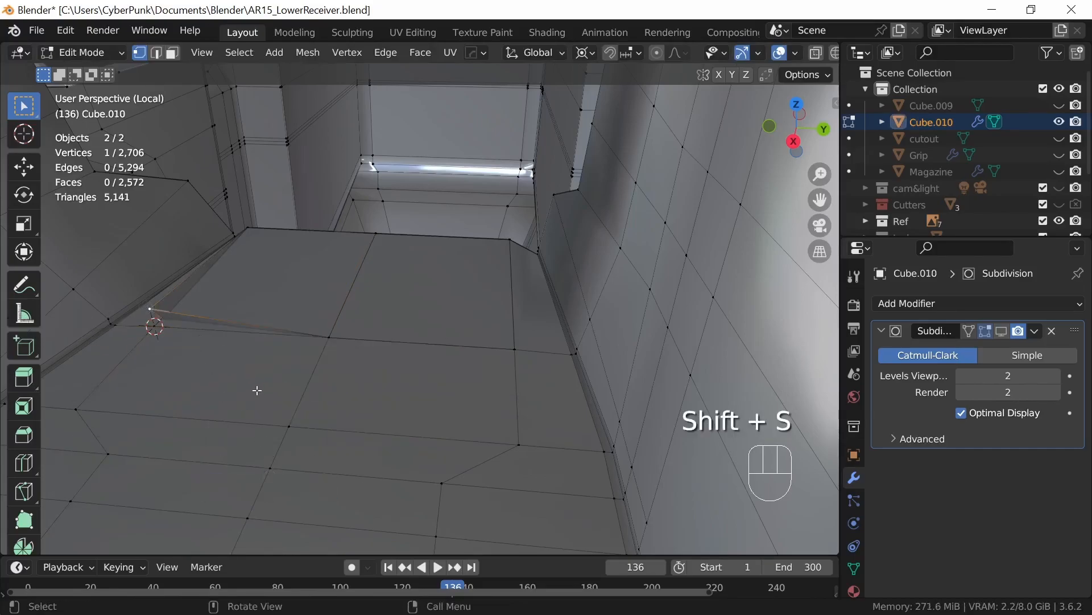
pyautogui.press('s')
pyautogui.press('0')
pyautogui.press('Return')
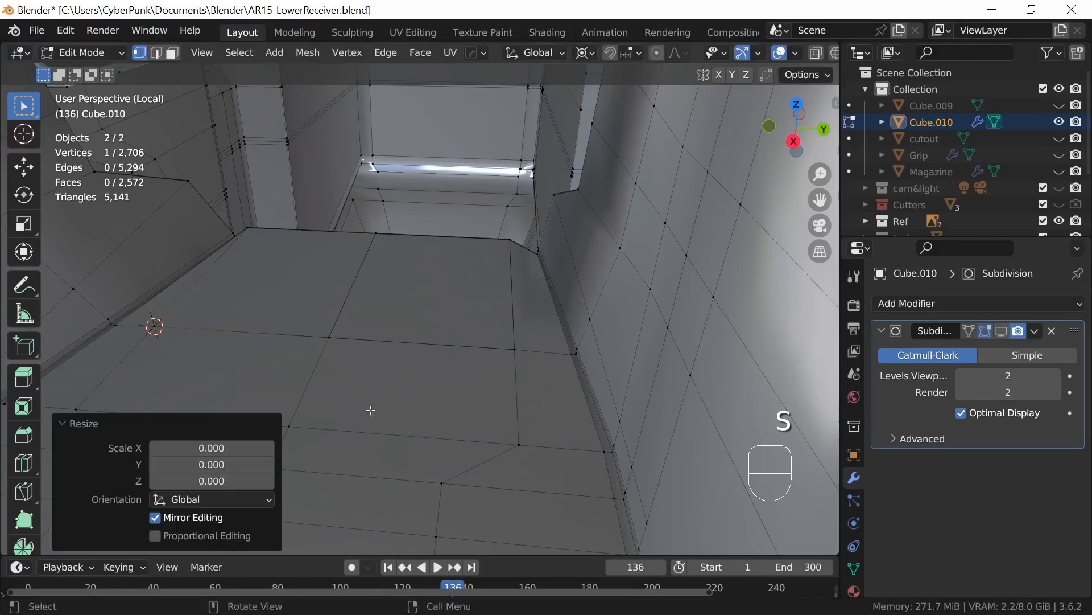
# Step: Select the two receiver floor vertices just beyond the guard block's -X edge and frame the view on the selection
pyautogui.keyDown('ctrl'); pyautogui.moveTo(510, 341); pyautogui.dragTo(515, 484, button='middle'); pyautogui.keyUp('ctrl')
pyautogui.moveTo(529, 392)
pyautogui.mouseDown(button='middle')
pyautogui.moveTo(520, 451)
pyautogui.moveTo(505, 366)
pyautogui.moveTo(524, 532)
pyautogui.moveTo(532, 356)
pyautogui.moveTo(569, 434)
pyautogui.moveTo(556, 412)
pyautogui.moveTo(566, 486)
pyautogui.moveTo(532, 408)
pyautogui.mouseUp(button='middle')
pyautogui.click(551, 387)
pyautogui.keyDown('shift'); pyautogui.click(408, 391); pyautogui.keyUp('shift')
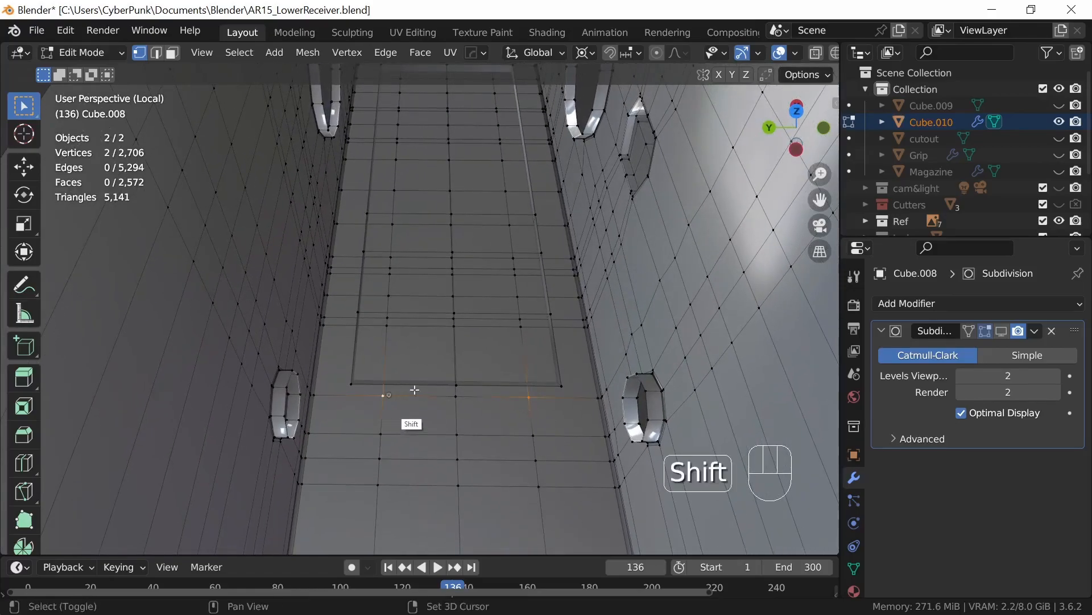
pyautogui.click(202, 53)
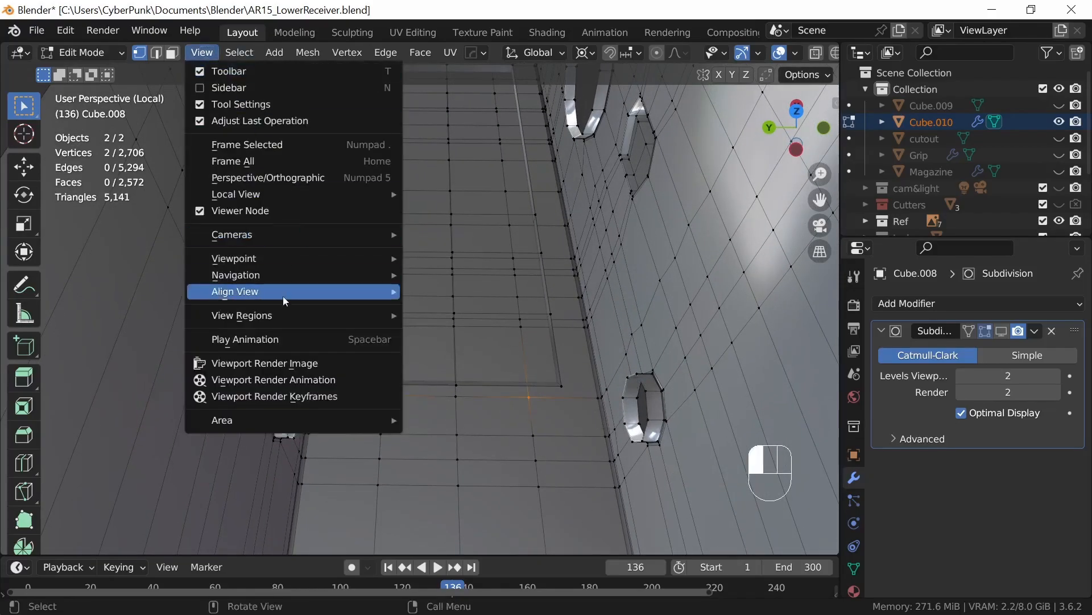
pyautogui.click(282, 146)
# Step: Add a loop cut across the receiver body and slide it onto the guard block's +X edge
pyautogui.keyDown('ctrl'); pyautogui.moveTo(585, 316); pyautogui.dragTo(502, 519, button='middle'); pyautogui.keyUp('ctrl')
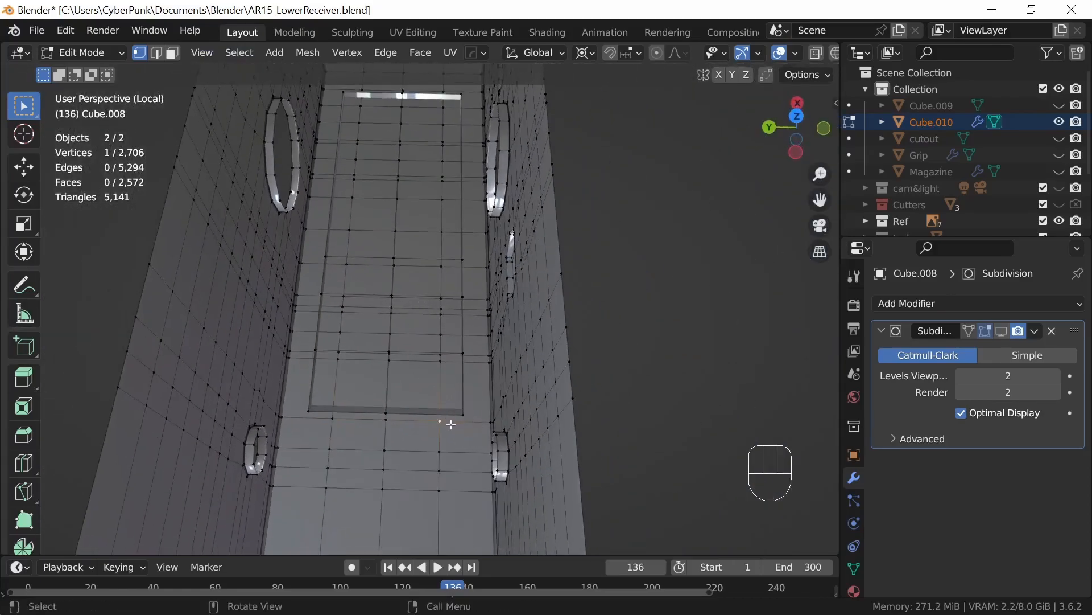
pyautogui.moveTo(533, 426); pyautogui.dragTo(512, 427, button='middle')
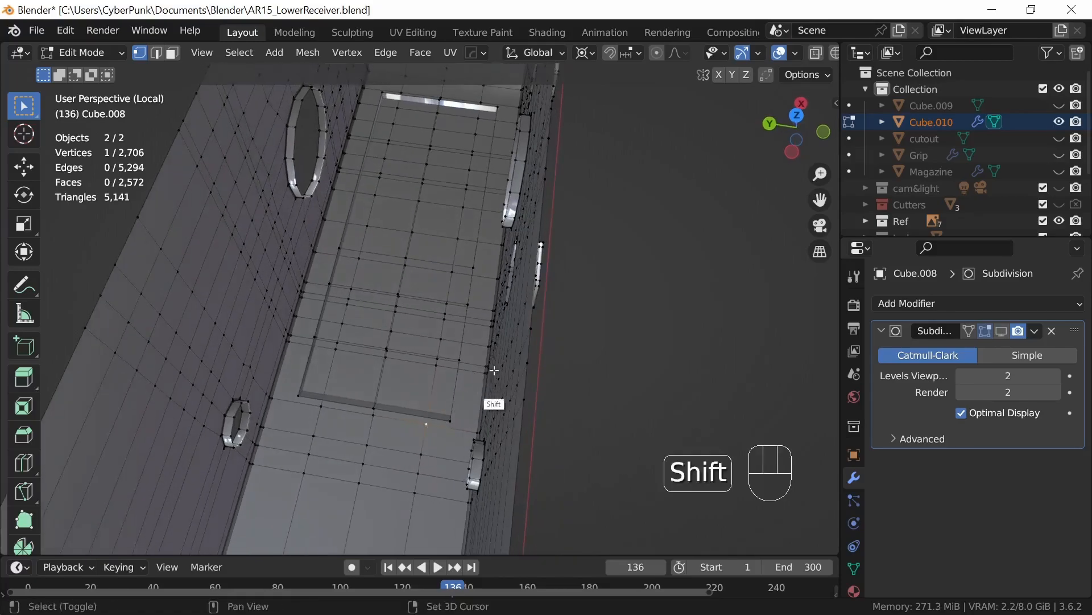
pyautogui.keyDown('shift'); pyautogui.moveTo(495, 383); pyautogui.dragTo(473, 404, button='middle'); pyautogui.keyUp('shift')
pyautogui.moveTo(533, 204); pyautogui.dragTo(743, 341, button='middle')
pyautogui.keyDown('shift'); pyautogui.moveTo(732, 400); pyautogui.dragTo(553, 319, button='middle'); pyautogui.keyUp('shift')
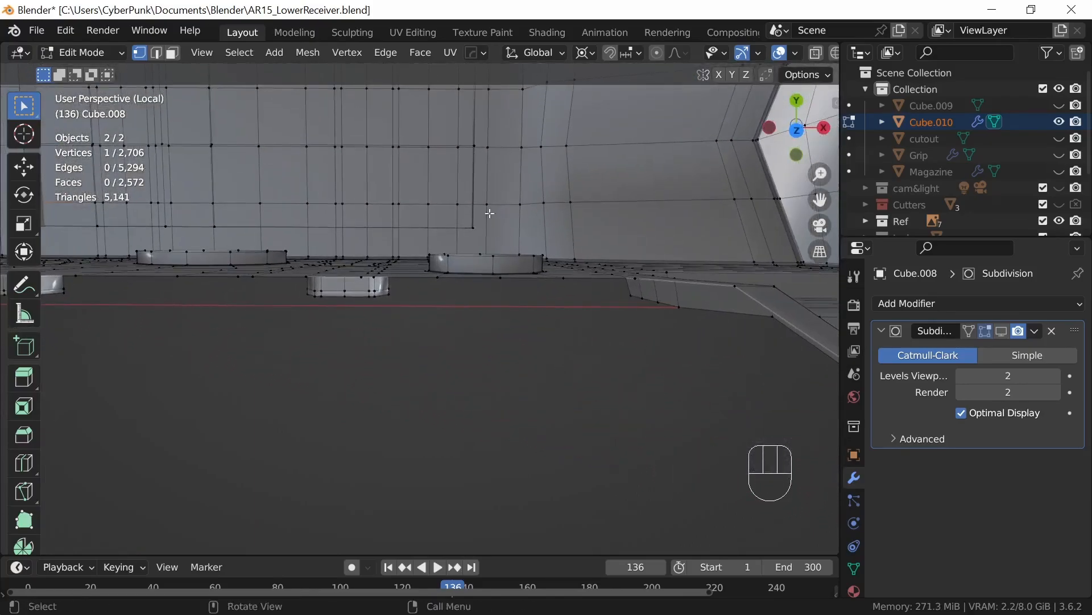
pyautogui.hotkey('ctrl', 'r')
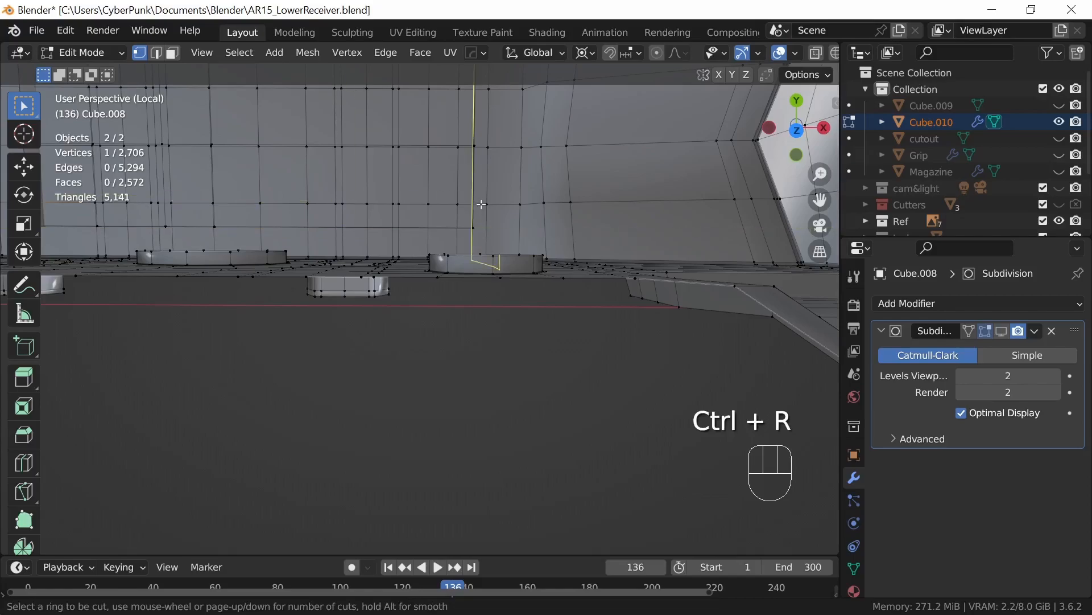
pyautogui.click(481, 204)
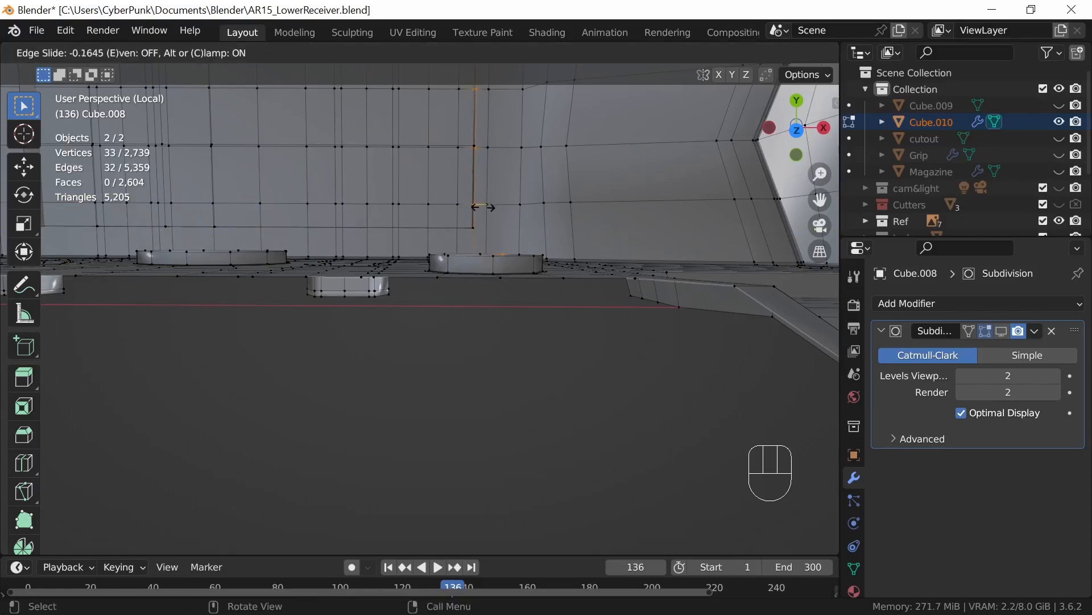
pyautogui.click(481, 207)
# Step: Select the two lengthwise vertex rows of the receiver floor inside the guard block's outline and snap the 3D cursor to them
pyautogui.moveTo(506, 312); pyautogui.dragTo(520, 249, button='middle')
pyautogui.moveTo(521, 299); pyautogui.dragTo(387, 281, button='middle')
pyautogui.keyDown('shift'); pyautogui.moveTo(498, 364); pyautogui.dragTo(694, 156, button='middle'); pyautogui.keyUp('shift')
pyautogui.moveTo(554, 329); pyautogui.dragTo(572, 299, button='middle')
pyautogui.keyDown('shift'); pyautogui.moveTo(523, 387); pyautogui.dragTo(667, 331, button='middle'); pyautogui.keyUp('shift')
pyautogui.keyDown('ctrl'); pyautogui.click(504, 296); pyautogui.keyUp('ctrl')
pyautogui.moveTo(589, 297)
pyautogui.mouseDown(button='middle')
pyautogui.moveTo(623, 269)
pyautogui.moveTo(610, 290)
pyautogui.mouseUp(button='middle')
pyautogui.keyDown('shift'); pyautogui.click(398, 261); pyautogui.keyUp('shift')
pyautogui.keyDown('shift'); pyautogui.moveTo(553, 195); pyautogui.dragTo(478, 292, button='middle'); pyautogui.keyUp('shift')
pyautogui.moveTo(484, 336); pyautogui.dragTo(495, 388, button='middle')
pyautogui.press('shift')
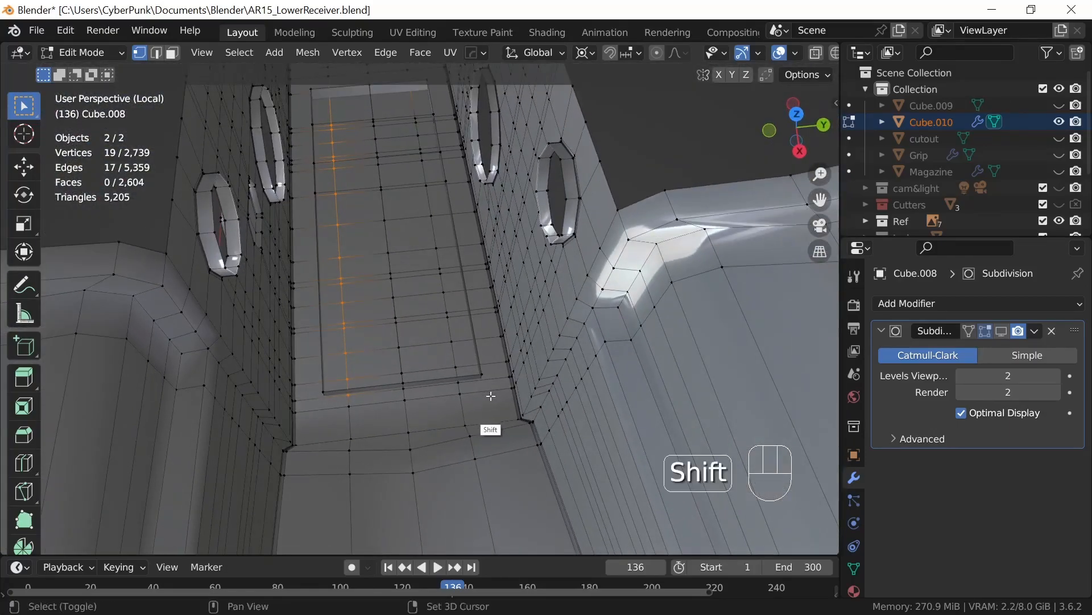
pyautogui.press('ctrl')
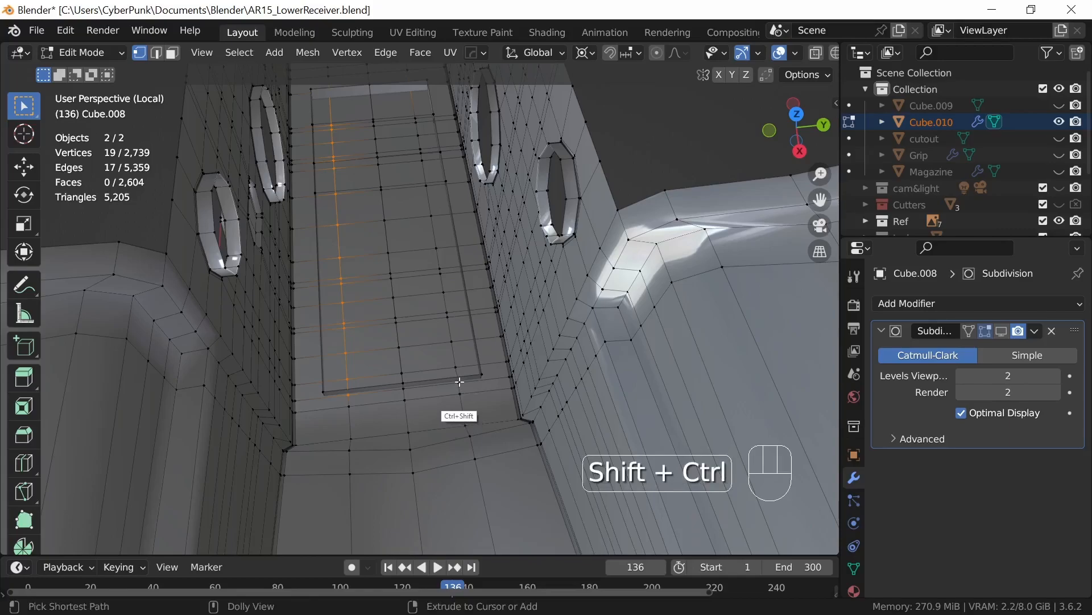
pyautogui.keyDown('ctrl'); pyautogui.keyDown('shift'); pyautogui.click(460, 382); pyautogui.keyUp('shift'); pyautogui.keyUp('ctrl')
pyautogui.hotkey('shift', 's')
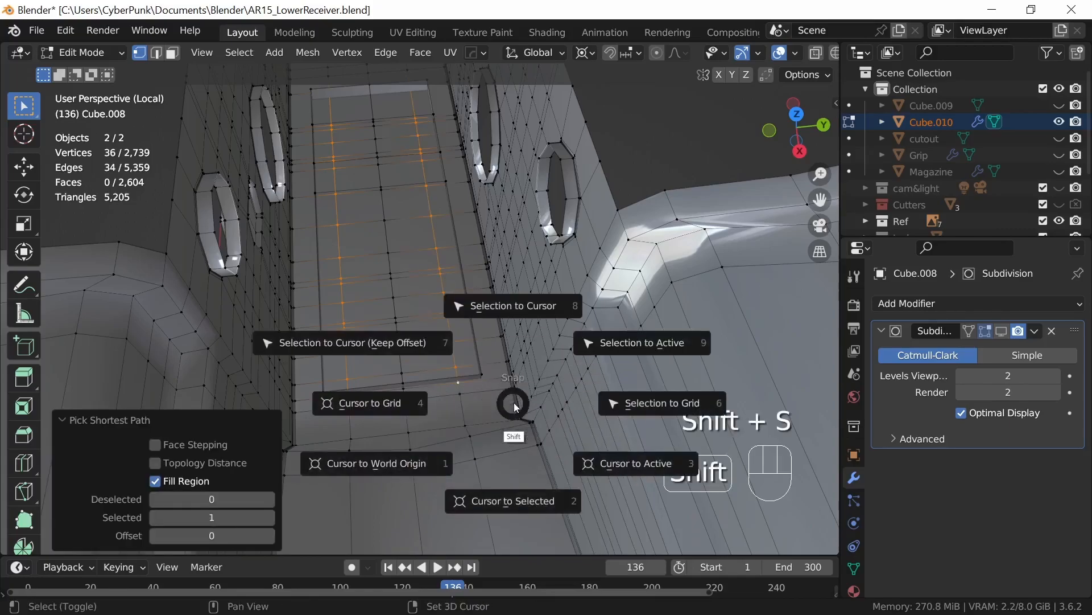
pyautogui.click(512, 421)
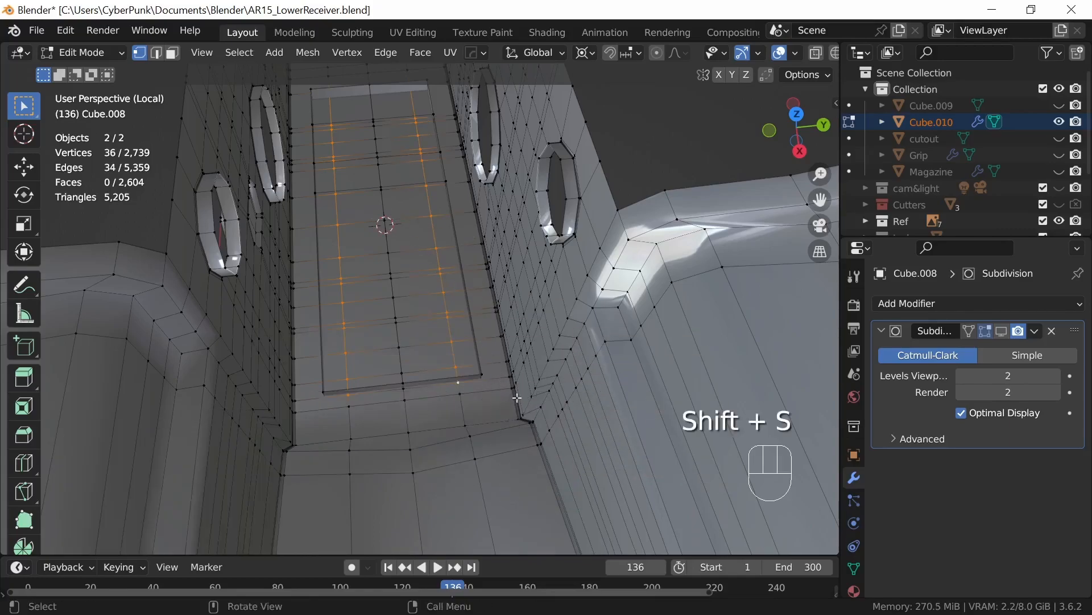
# Step: Scale the two selected floor rows by 1.473 along Y out to the guard block's side edges
pyautogui.moveTo(592, 55); pyautogui.dragTo(623, 90)
pyautogui.press('s')
pyautogui.press('y')
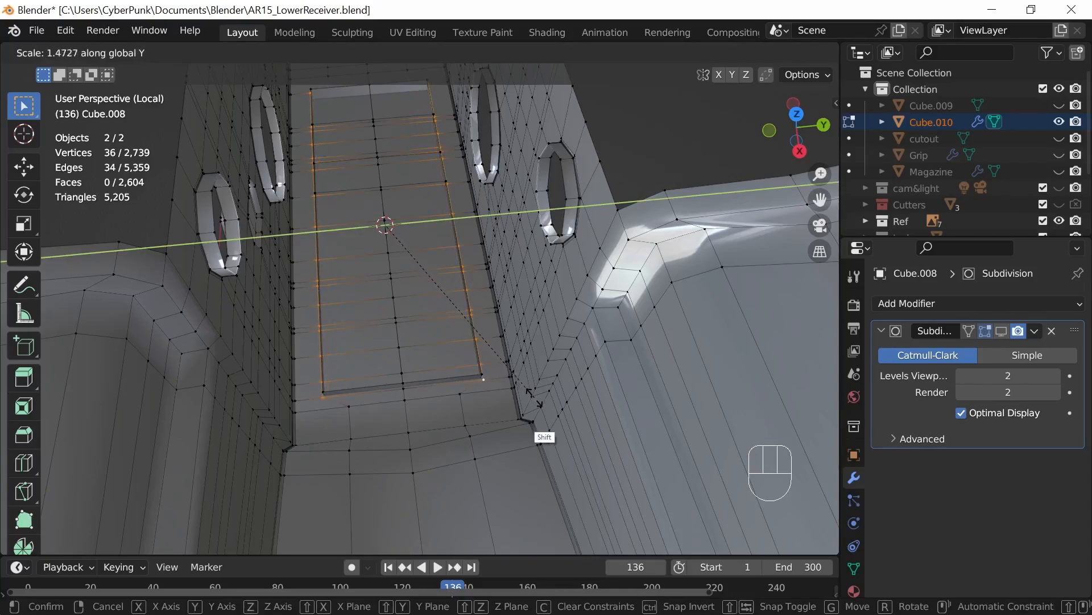
pyautogui.click(518, 416)
# Step: Turn on X-ray in front view and add a centered loop cut between the guard block's outer -X profile and its neighbouring edge line
pyautogui.moveTo(509, 411); pyautogui.dragTo(565, 365, button='middle')
pyautogui.keyDown('alt'); pyautogui.moveTo(503, 442); pyautogui.dragTo(627, 367, button='middle'); pyautogui.keyUp('alt')
pyautogui.hotkey('alt', 'z')
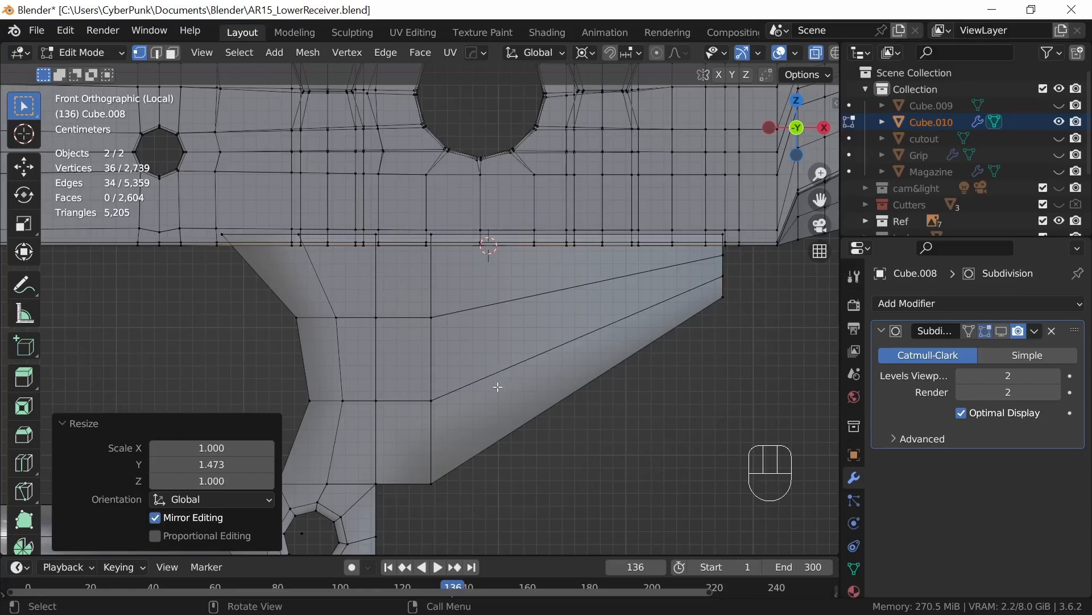
pyautogui.keyDown('shift'); pyautogui.moveTo(427, 381); pyautogui.dragTo(504, 363, button='middle'); pyautogui.keyUp('shift')
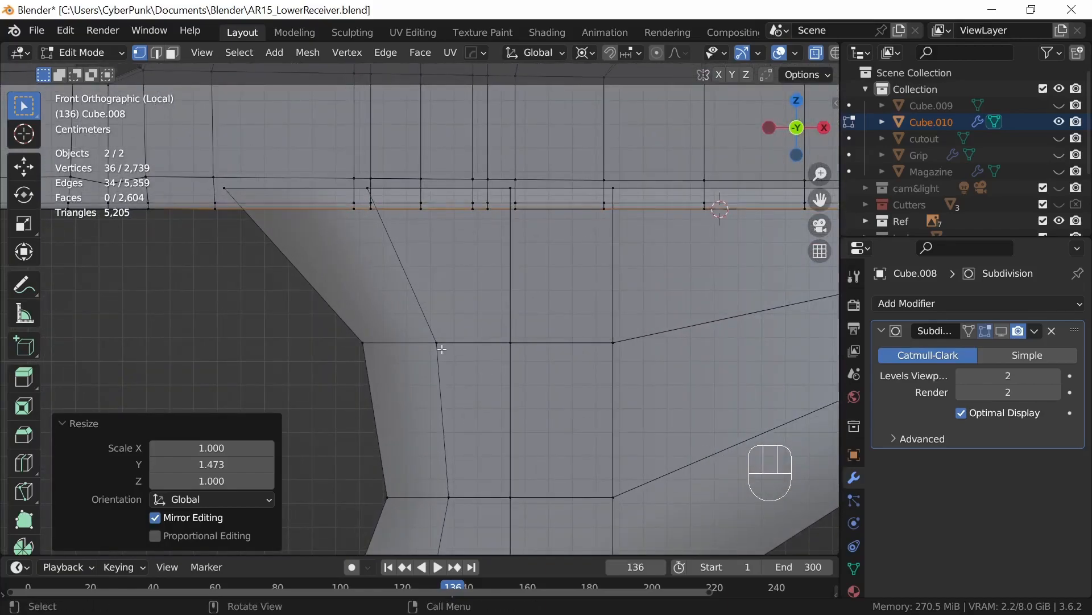
pyautogui.hotkey('ctrl', 'r')
pyautogui.click(410, 353)
pyautogui.rightClick(412, 354)
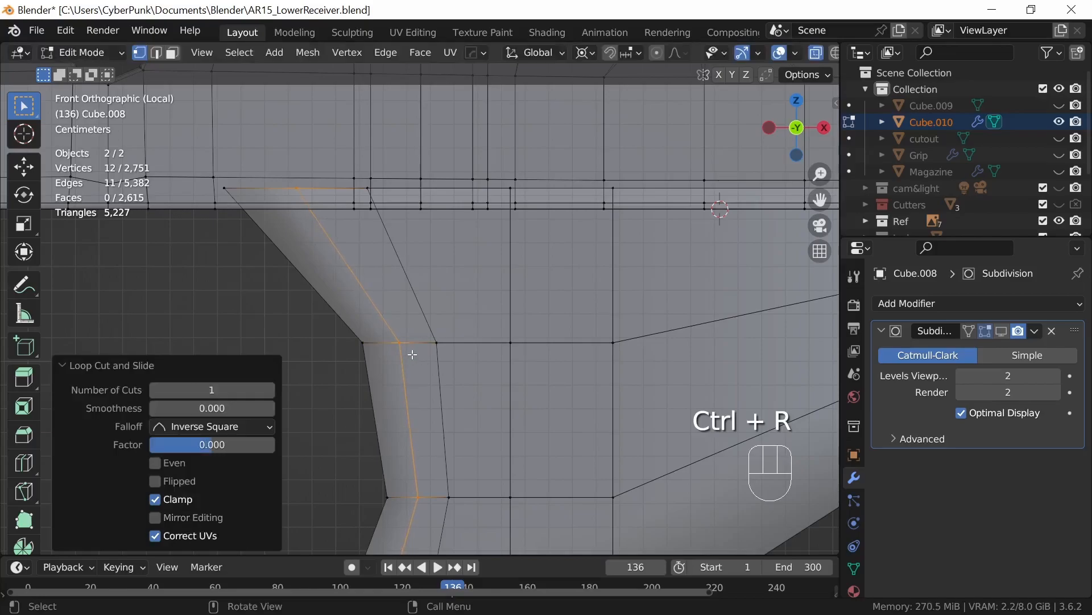
# Step: Try to move the receiver's bottom vertices near the new loop by 0.000721 m along X
pyautogui.click(350, 201)
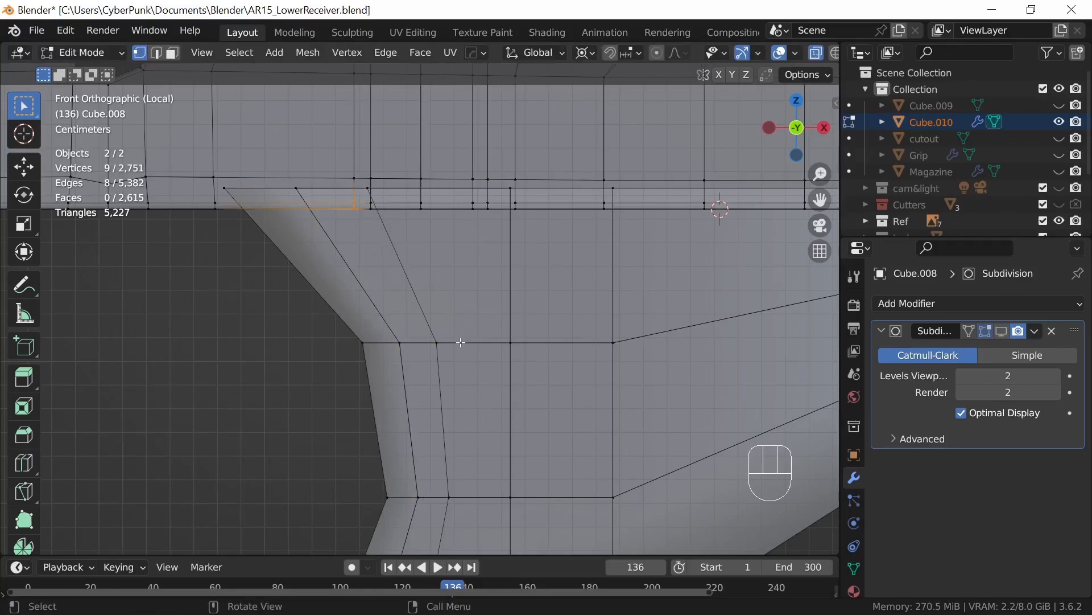
pyautogui.click(288, 178)
pyautogui.keyDown('ctrl'); pyautogui.keyDown('alt'); pyautogui.click(344, 197); pyautogui.keyUp('alt'); pyautogui.keyUp('ctrl')
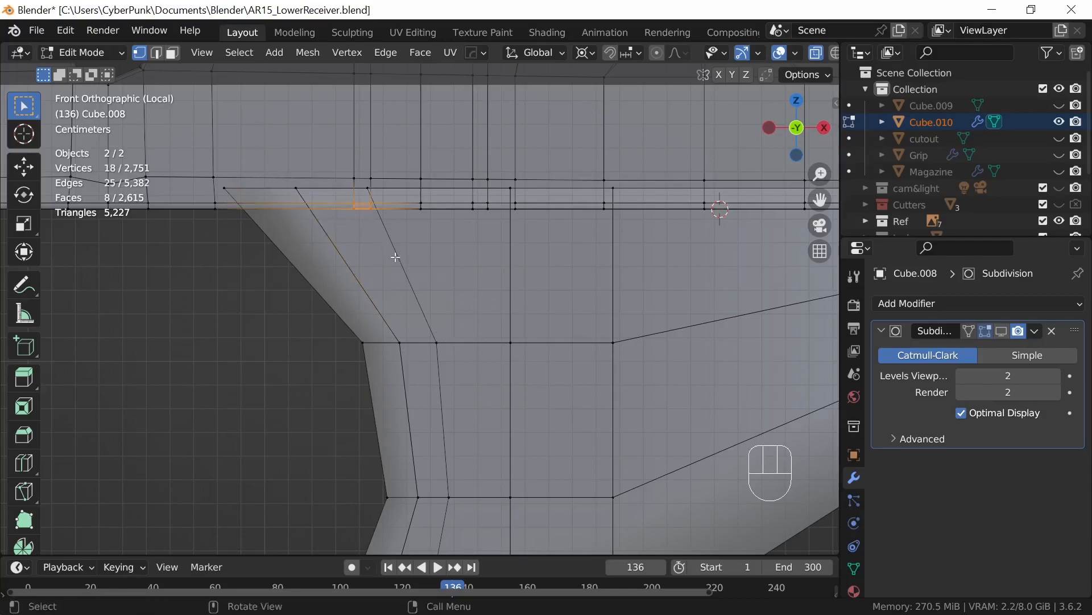
pyautogui.press('g')
pyautogui.press('x')
pyautogui.click(479, 315)
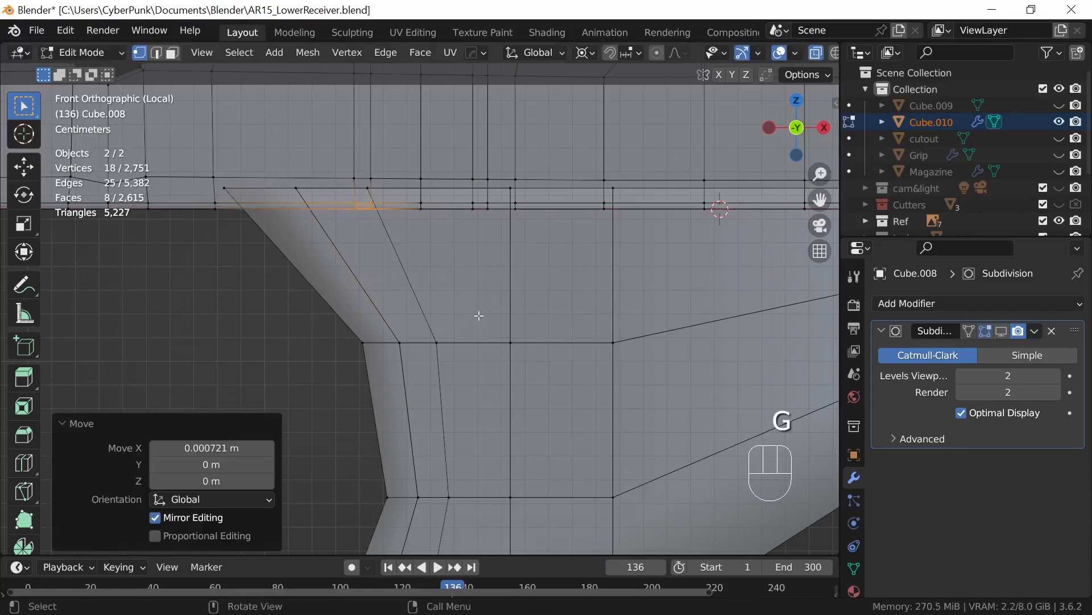
pyautogui.rightClick(473, 313)
pyautogui.hotkey('ctrl', 'z')
pyautogui.hotkey('ctrl', 'z')
# Step: Try to move the receiver's bottom vertex row -0.023068 m along X to the guard block's new loop
pyautogui.keyDown('ctrl'); pyautogui.click(357, 205); pyautogui.keyUp('ctrl')
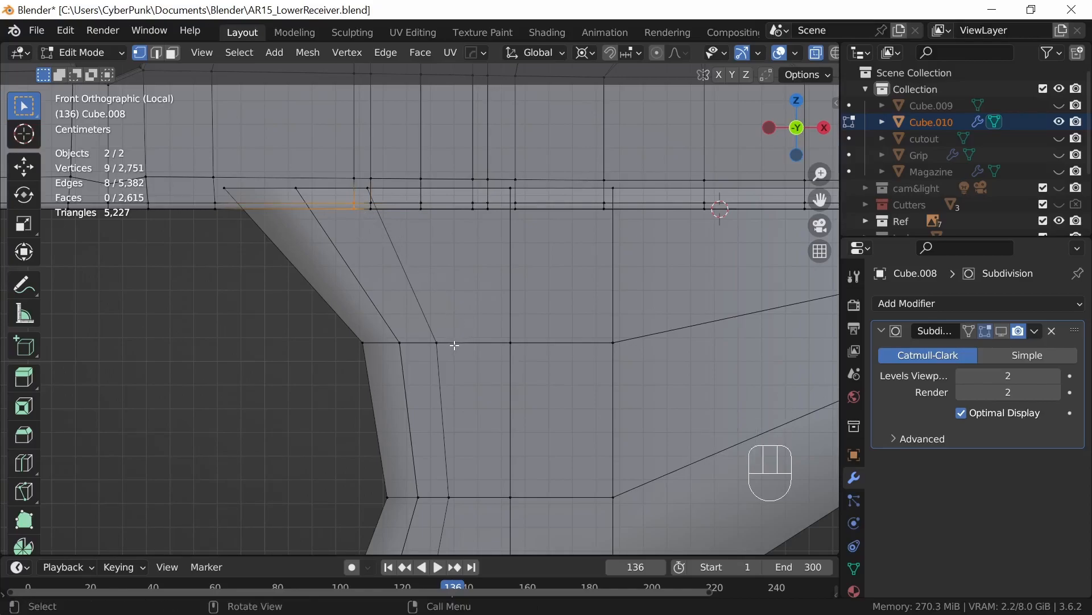
pyautogui.press('g')
pyautogui.press('x')
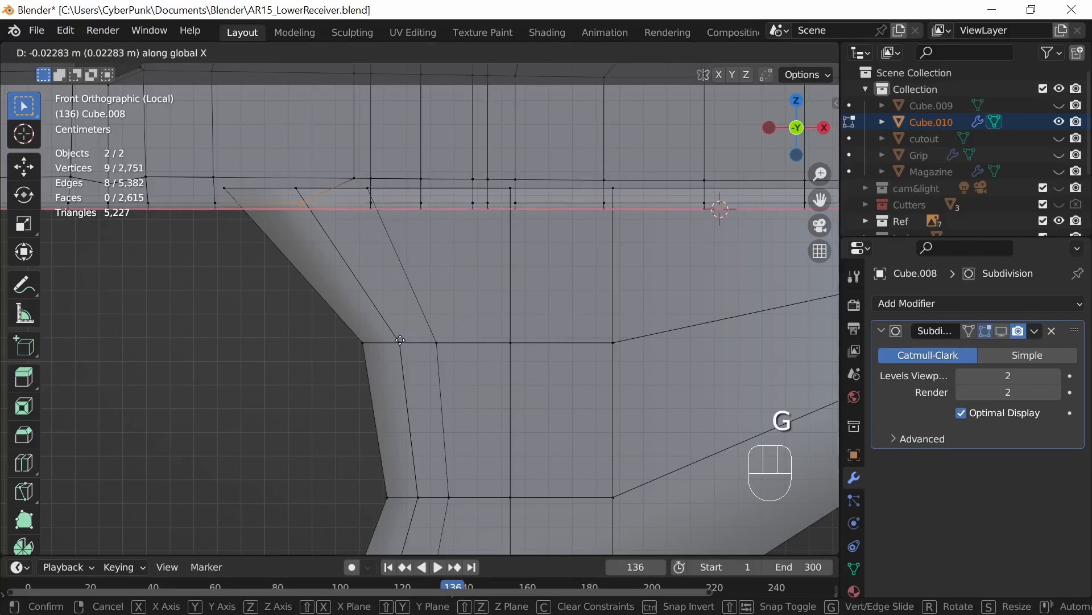
pyautogui.click(400, 340)
pyautogui.moveTo(400, 340); pyautogui.dragTo(466, 374, button='middle')
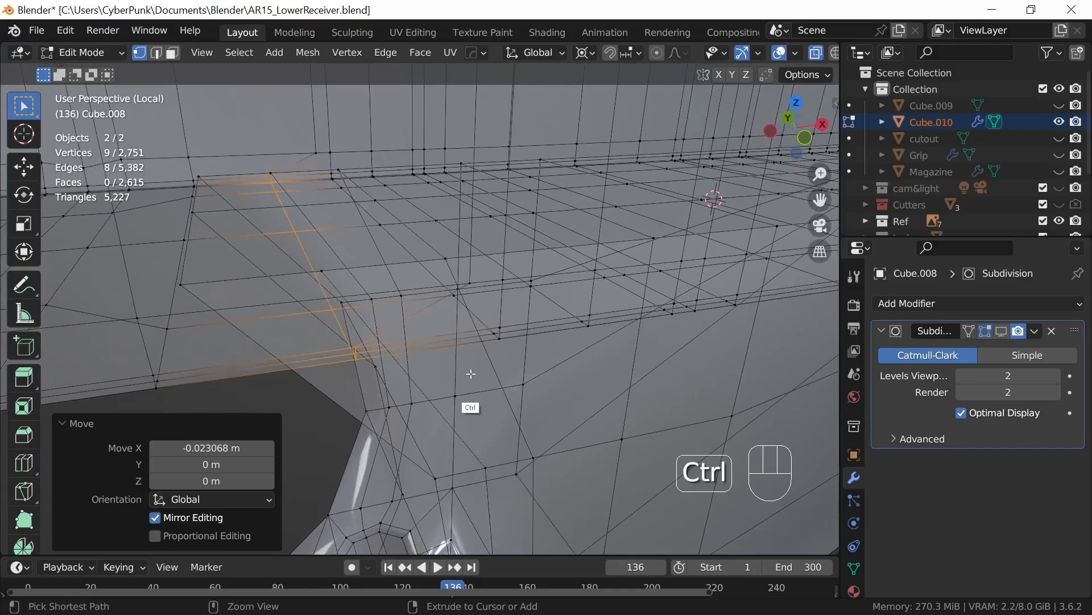
pyautogui.hotkey('ctrl', 'z')
# Step: Vertex-slide the new loop's two top vertices by factor 0.794 to line up with the receiver's vertical edge row
pyautogui.moveTo(530, 393); pyautogui.dragTo(558, 395, button='middle')
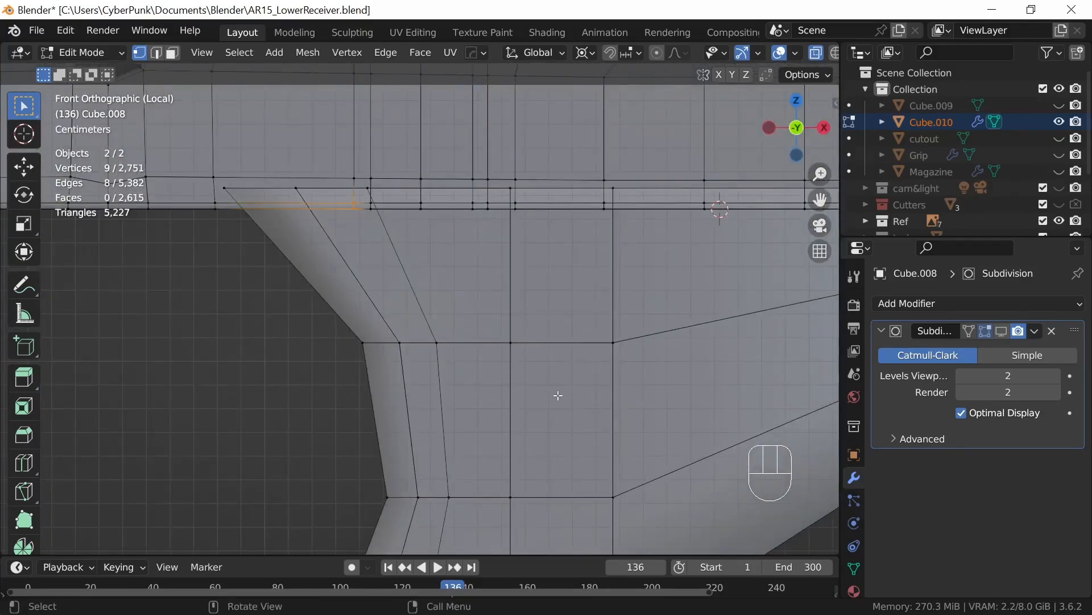
pyautogui.click(293, 186)
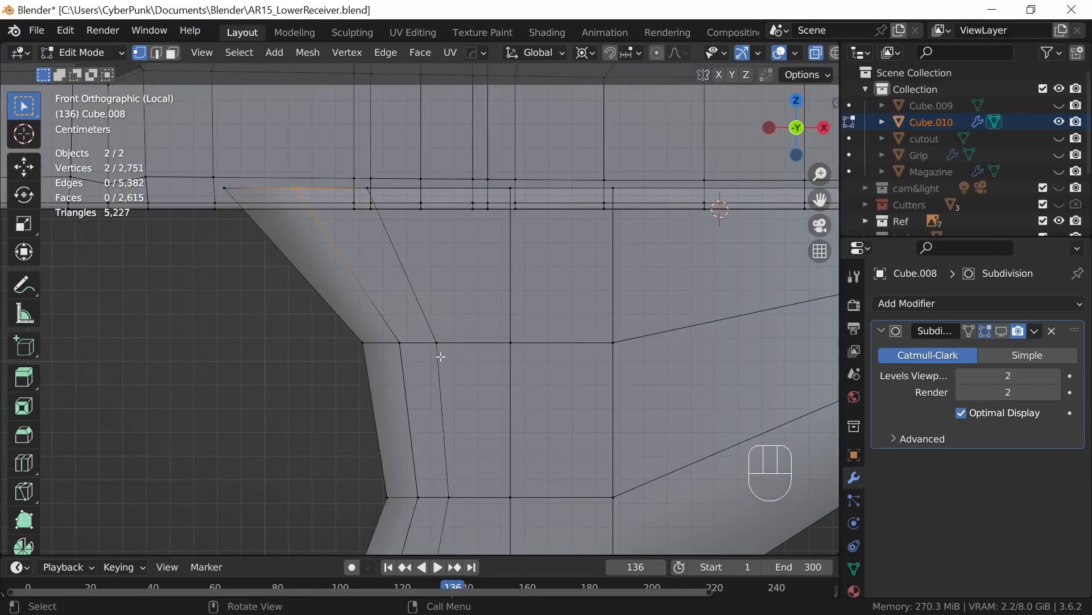
pyautogui.press('g')
pyautogui.press('g')
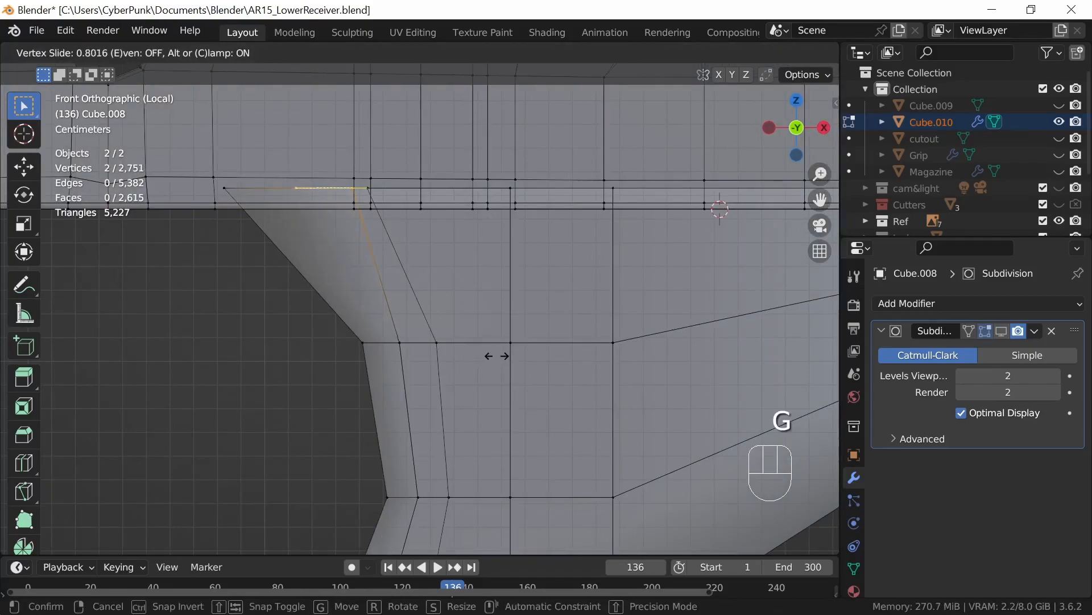
pyautogui.click(497, 356)
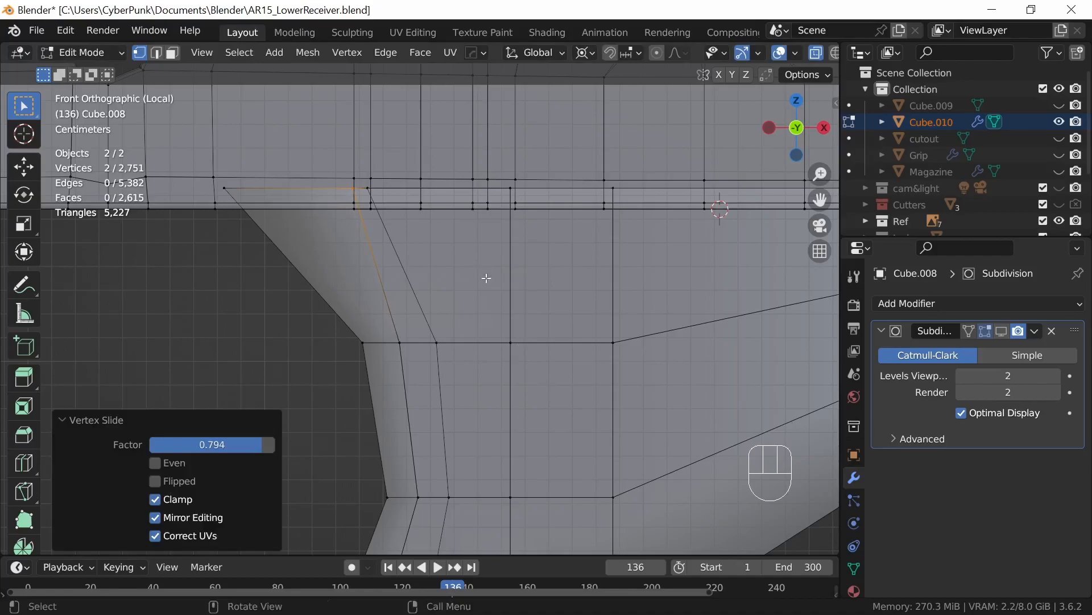
# Step: Add a centered loop cut in the guard block's next section toward +X and vertex-slide its top vertices by 0.246 onto the receiver's next edge row
pyautogui.press('ctrl')
pyautogui.hotkey('ctrl', 'r')
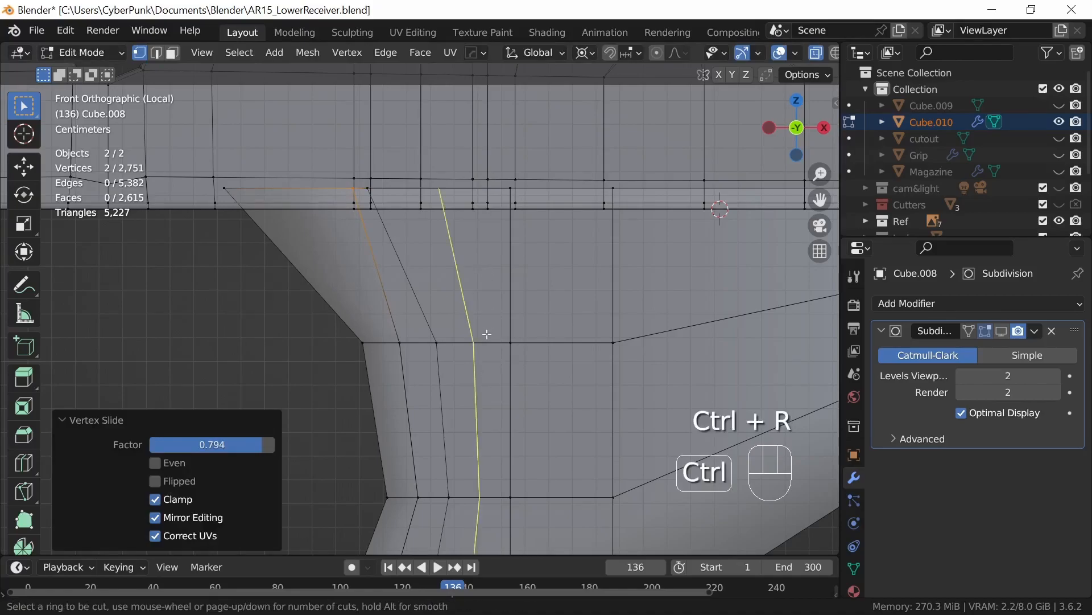
pyautogui.click(486, 333)
pyautogui.click(474, 246)
pyautogui.click(505, 272)
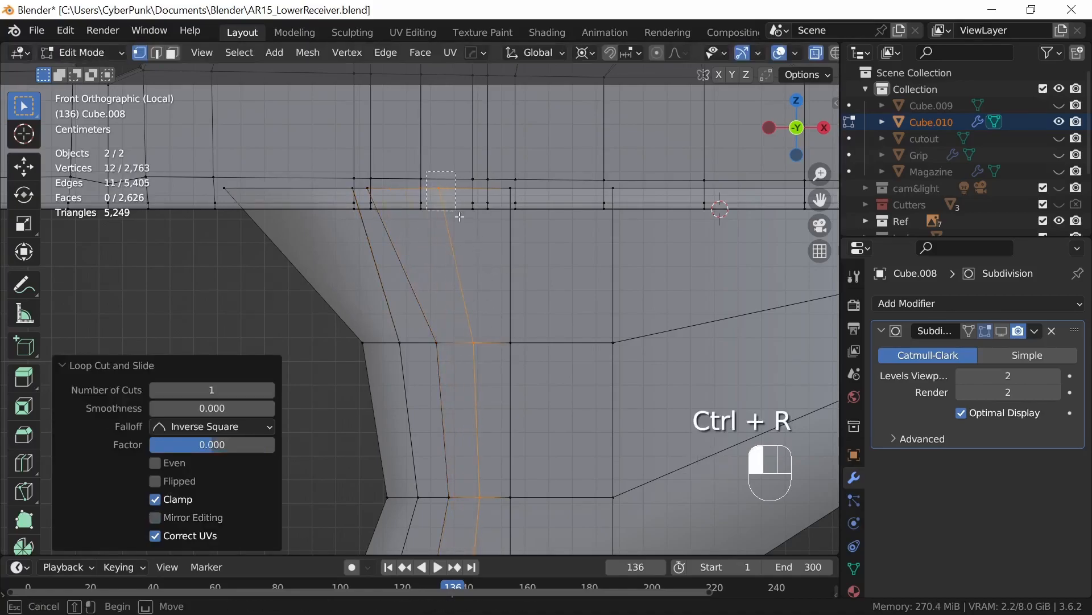
pyautogui.press('g')
pyautogui.press('g')
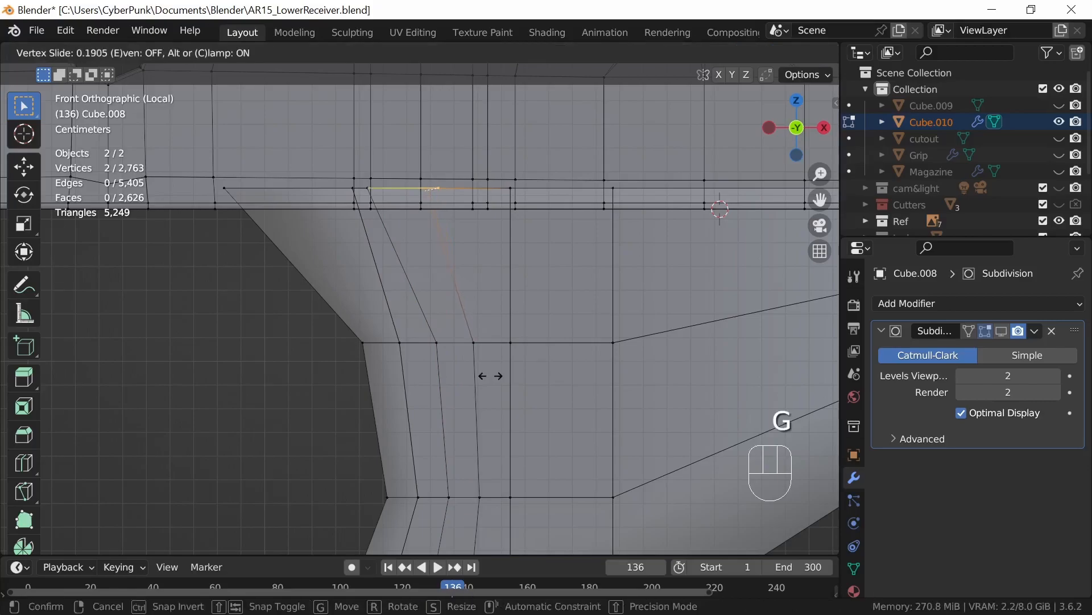
pyautogui.click(487, 376)
# Step: Add another loop cut to the +X side of the last one, slid by factor -0.125 to meet the receiver's edge row
pyautogui.press('ctrl')
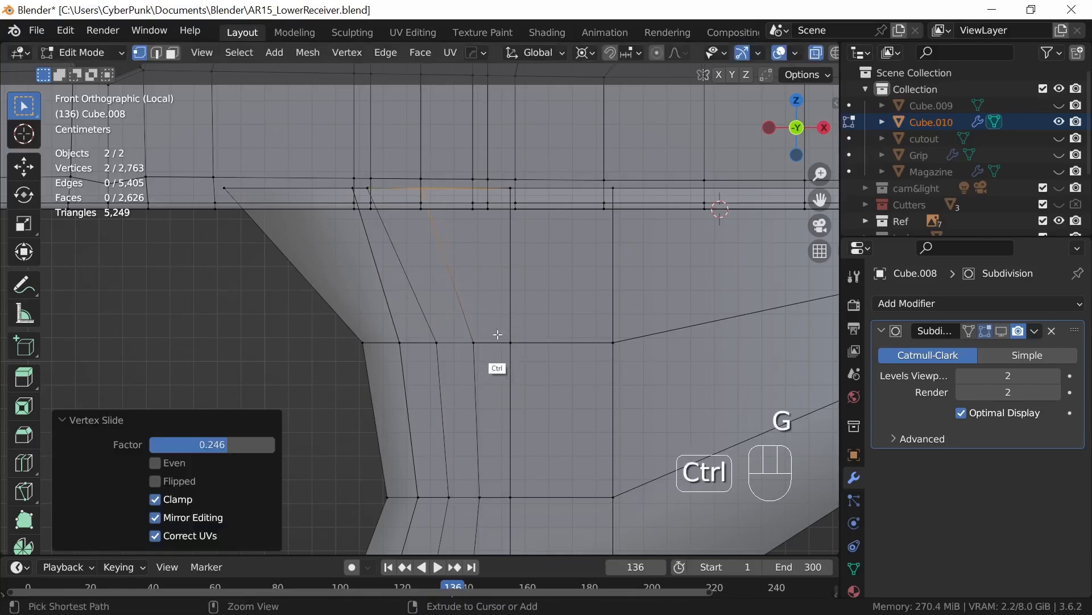
pyautogui.hotkey('ctrl', 'r')
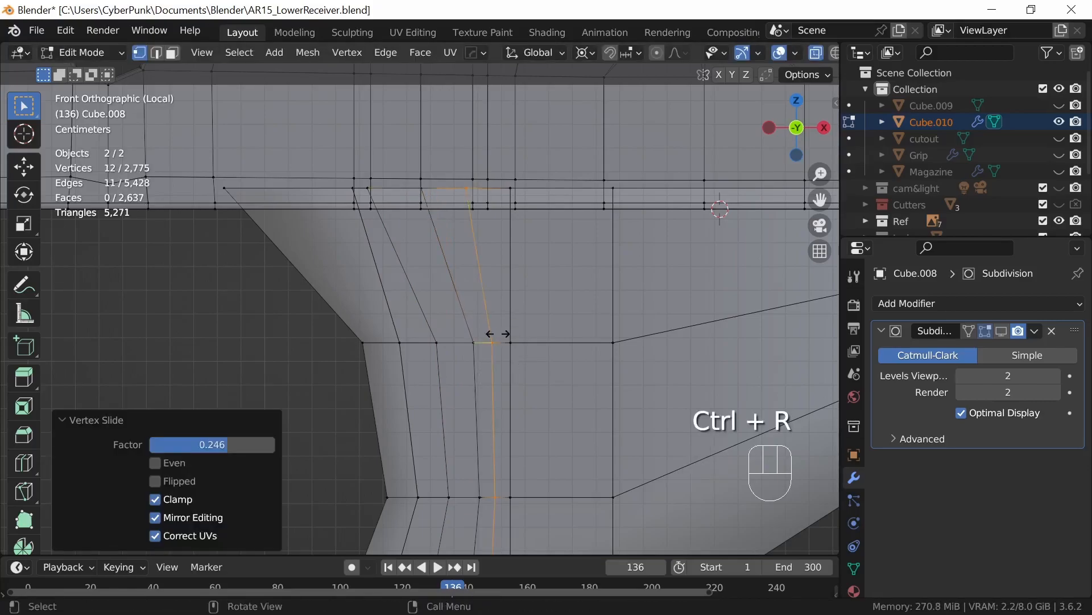
pyautogui.click(493, 335)
pyautogui.click(501, 317)
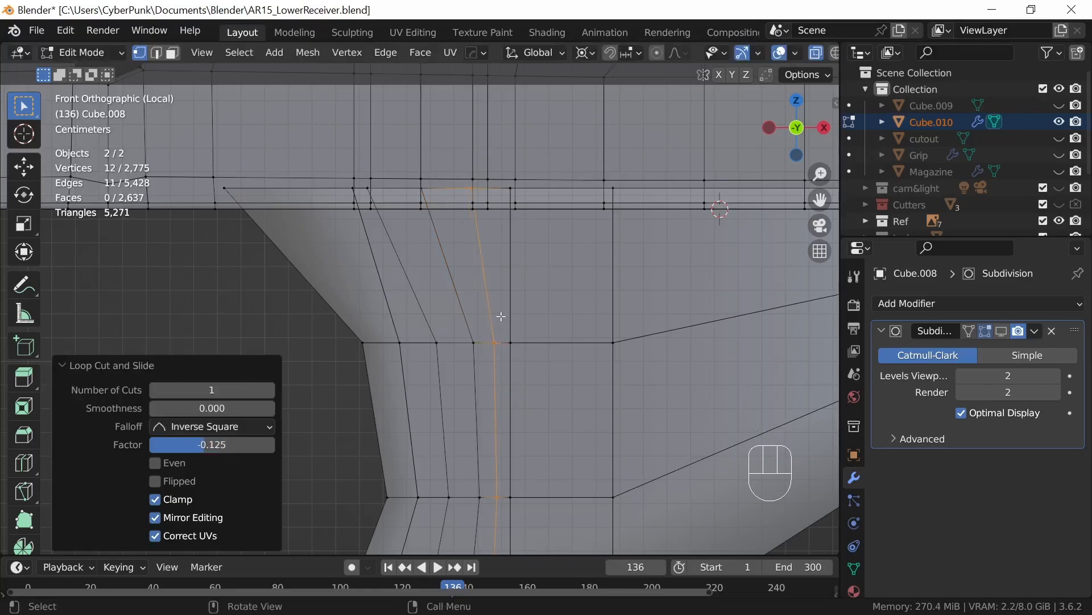
# Step: Add a centered loop cut in the narrow remaining section between the last loop and the guard block's straight vertical edge
pyautogui.hotkey('ctrl', 'r')
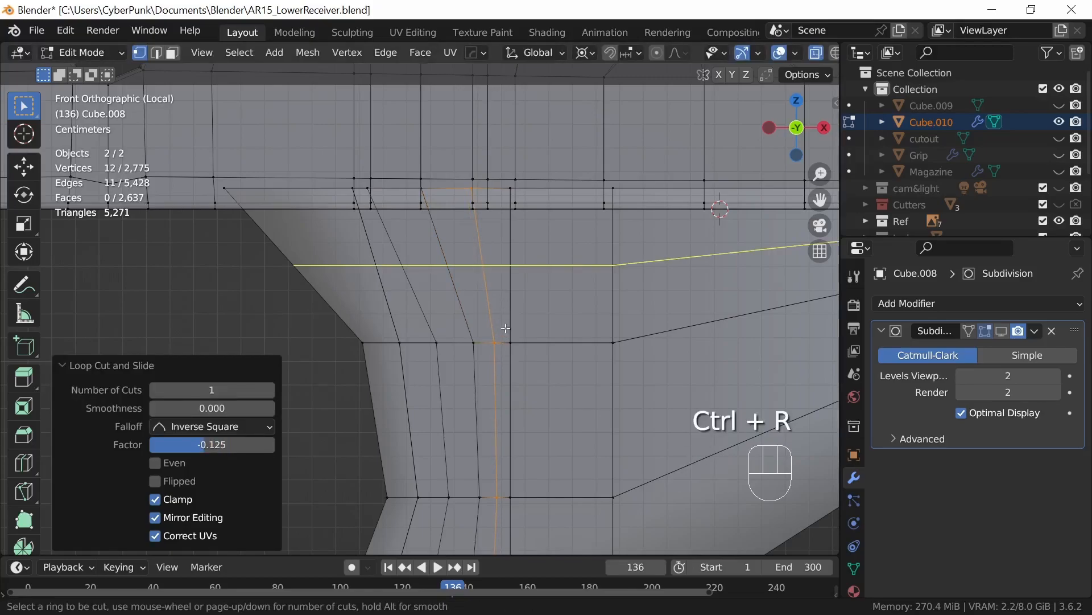
pyautogui.click(506, 340)
pyautogui.rightClick(510, 336)
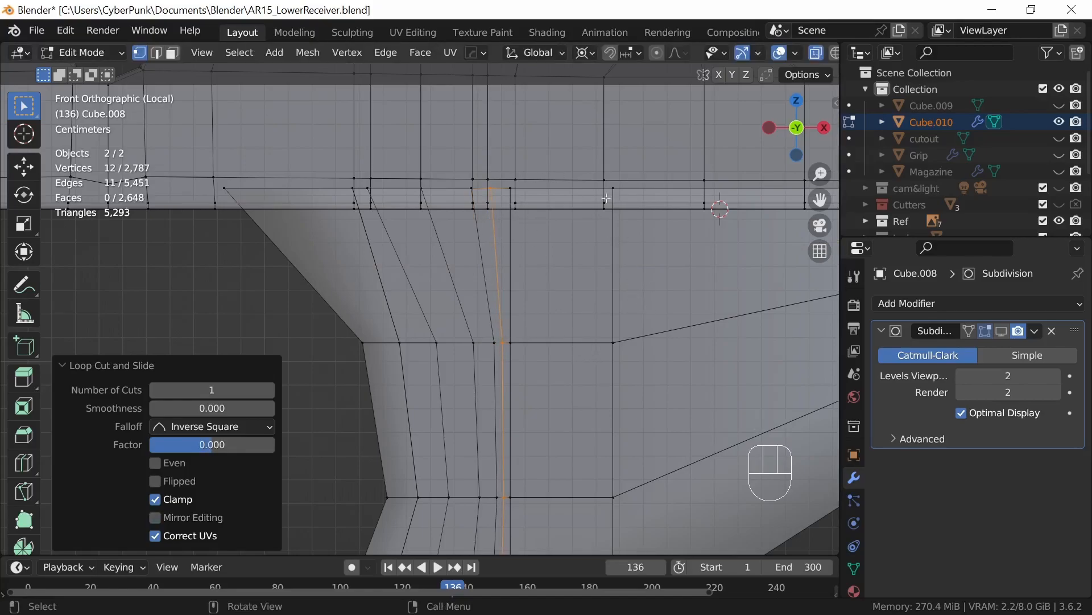
# Step: Add two successive loop cuts toward +X in the guard block's long tapered section, slid by 0.660 and 0.549 onto the receiver's vertical edge rows
pyautogui.keyDown('shift'); pyautogui.moveTo(719, 370); pyautogui.dragTo(483, 358, button='middle'); pyautogui.keyUp('shift')
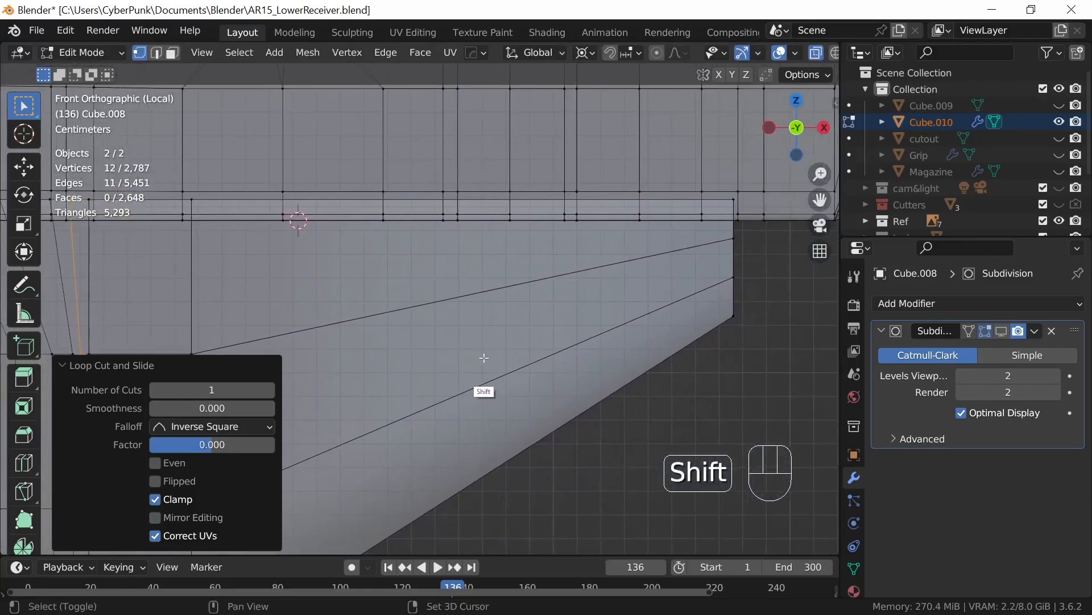
pyautogui.press('ctrl')
pyautogui.hotkey('ctrl', 'r')
pyautogui.click(517, 291)
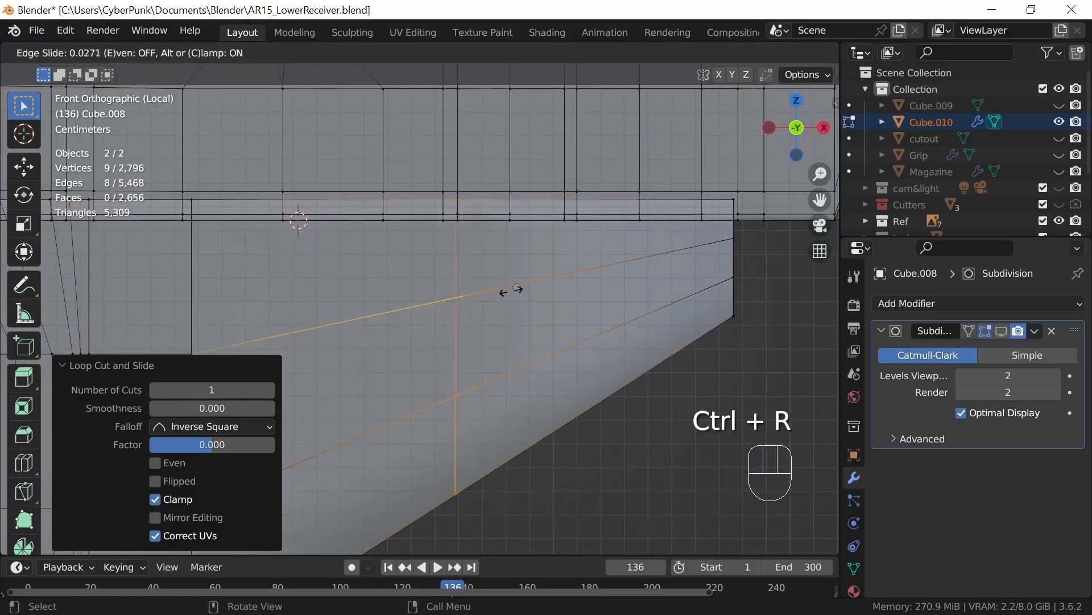
pyautogui.click(339, 329)
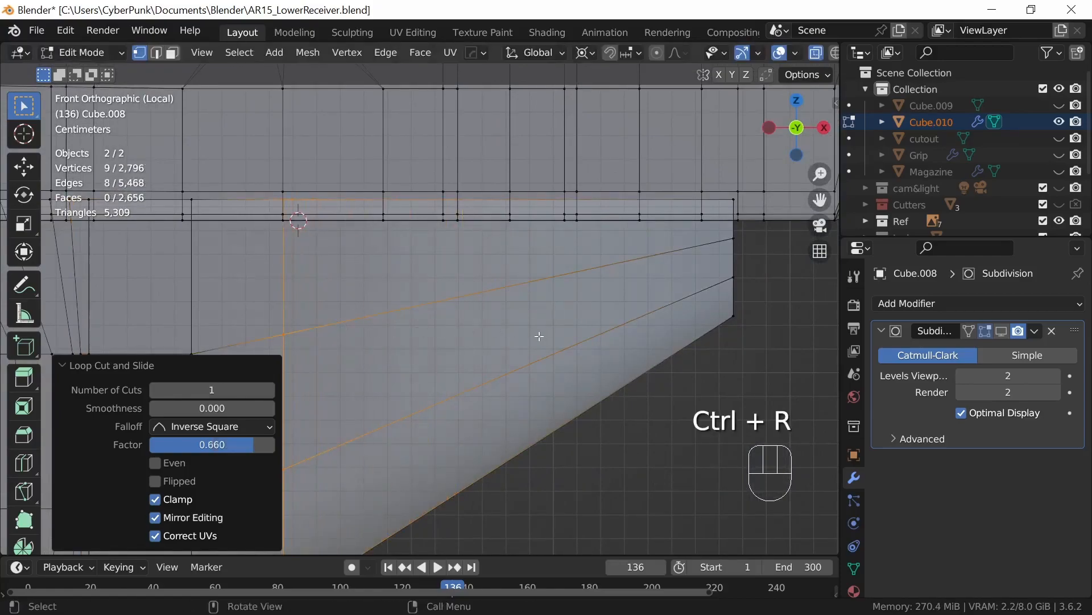
pyautogui.hotkey('ctrl', 'r')
pyautogui.click(533, 275)
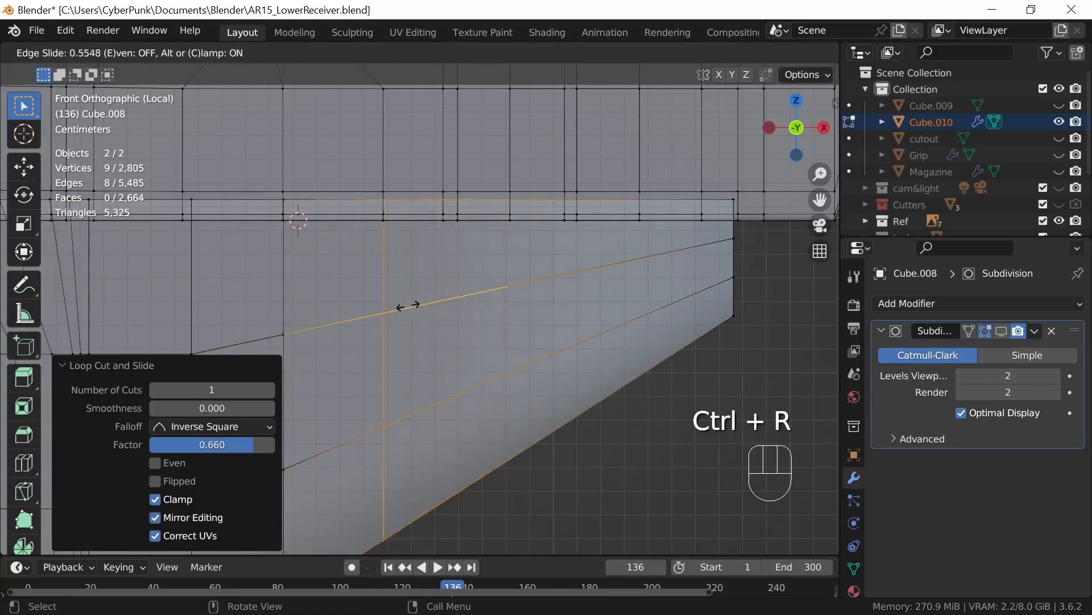
pyautogui.click(410, 307)
# Step: Add two more loop cuts on the +X side of the tapered section, slid by 0.664 and 0.893 to match the receiver's next edge rows
pyautogui.hotkey('ctrl', 'r')
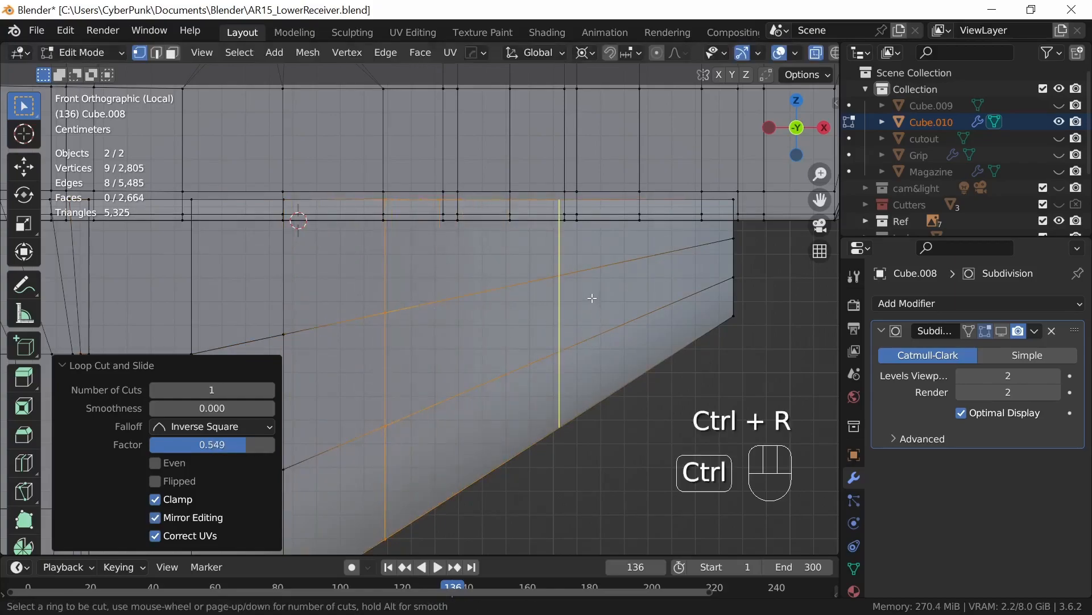
pyautogui.click(573, 295)
pyautogui.click(471, 320)
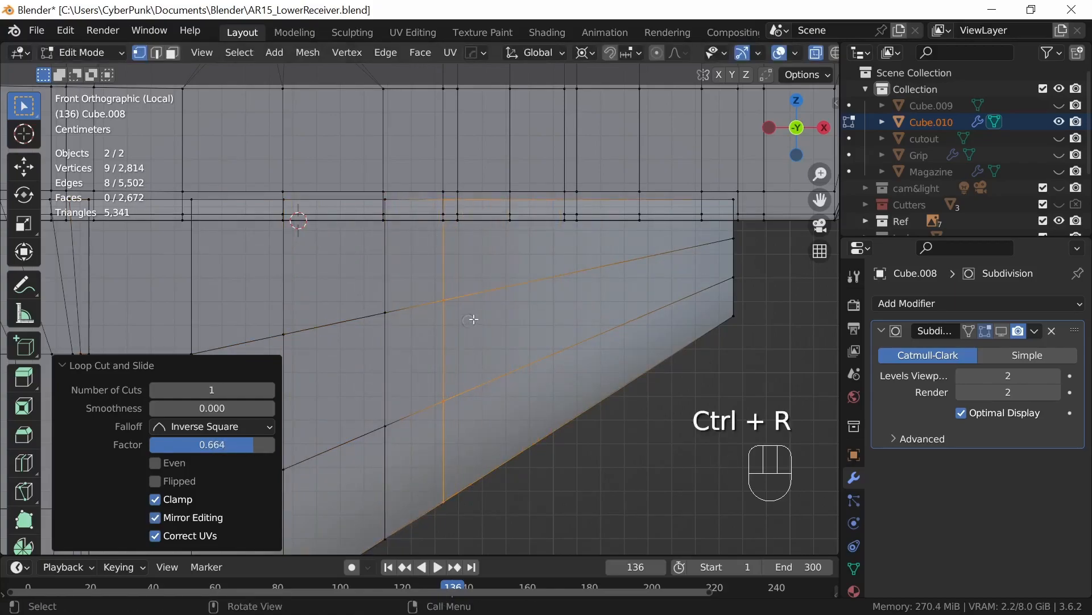
pyautogui.hotkey('ctrl', 'r')
pyautogui.click(611, 298)
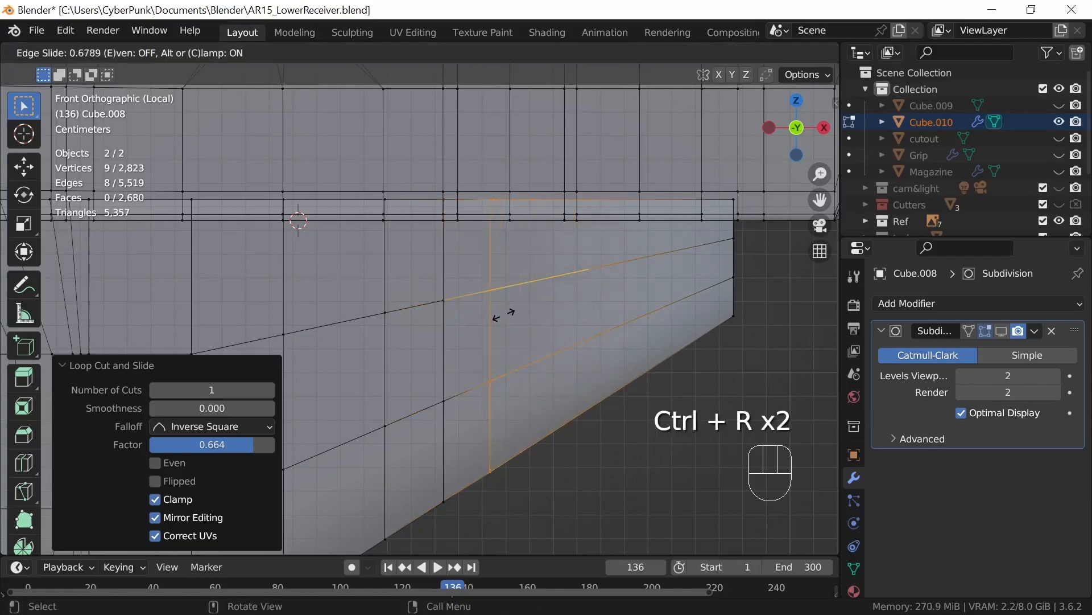
pyautogui.click(470, 324)
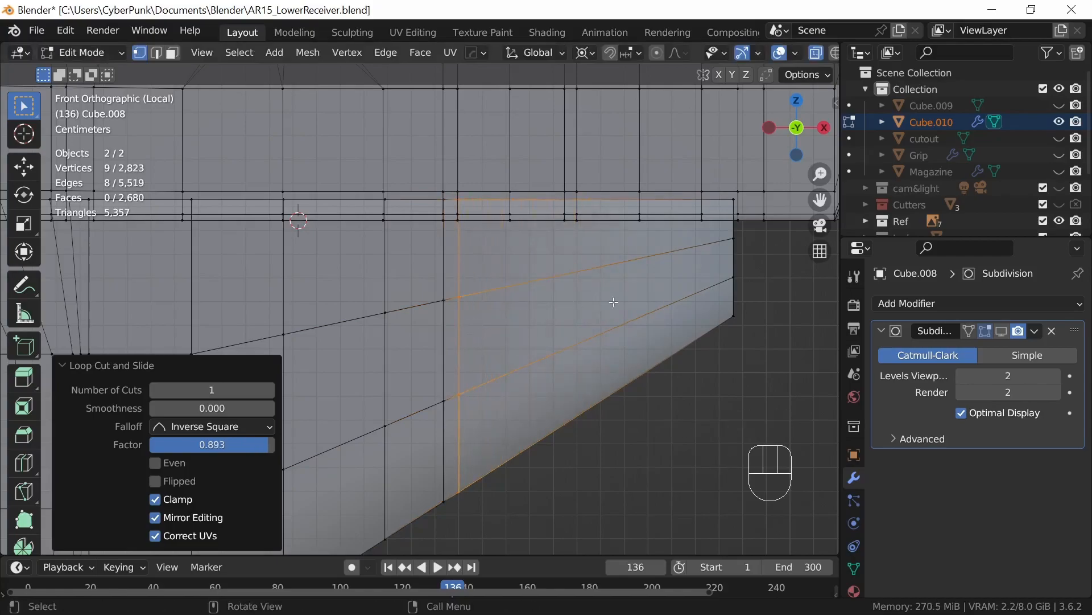
# Step: Continue toward +X with two loop cuts in the tapered section, slid by 0.634 and 0.519 onto the receiver's following edge rows
pyautogui.hotkey('ctrl', 'r')
pyautogui.click(596, 300)
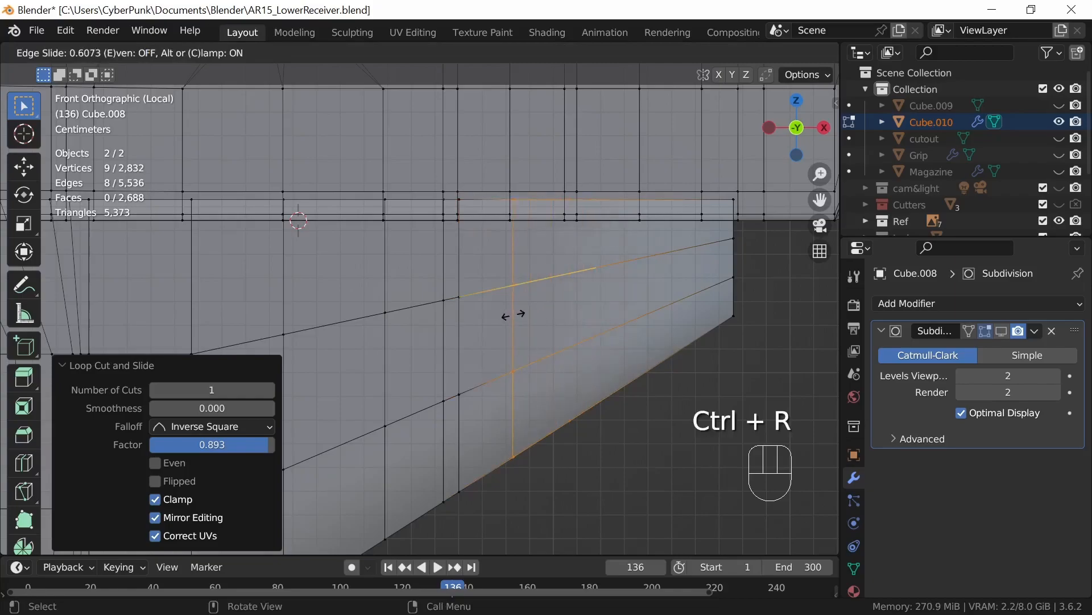
pyautogui.click(509, 314)
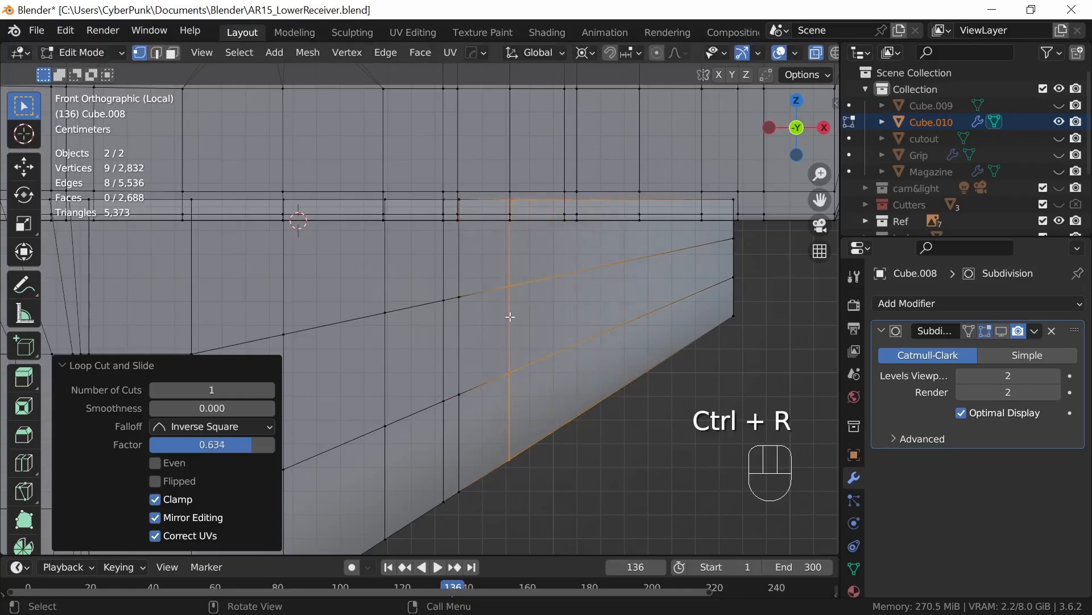
pyautogui.click(642, 295)
pyautogui.click(582, 308)
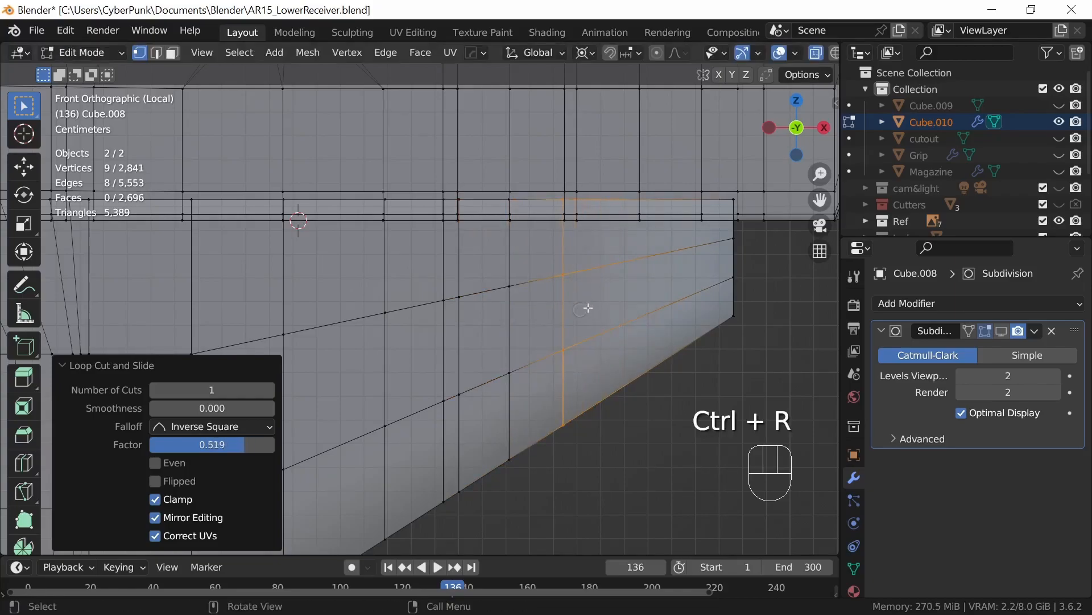
# Step: Add two loop cuts in the remaining tapered section, slid by 0.830 and 0.206 to line up with the receiver's edge rows
pyautogui.hotkey('ctrl', 'r')
pyautogui.click(661, 283)
pyautogui.click(586, 301)
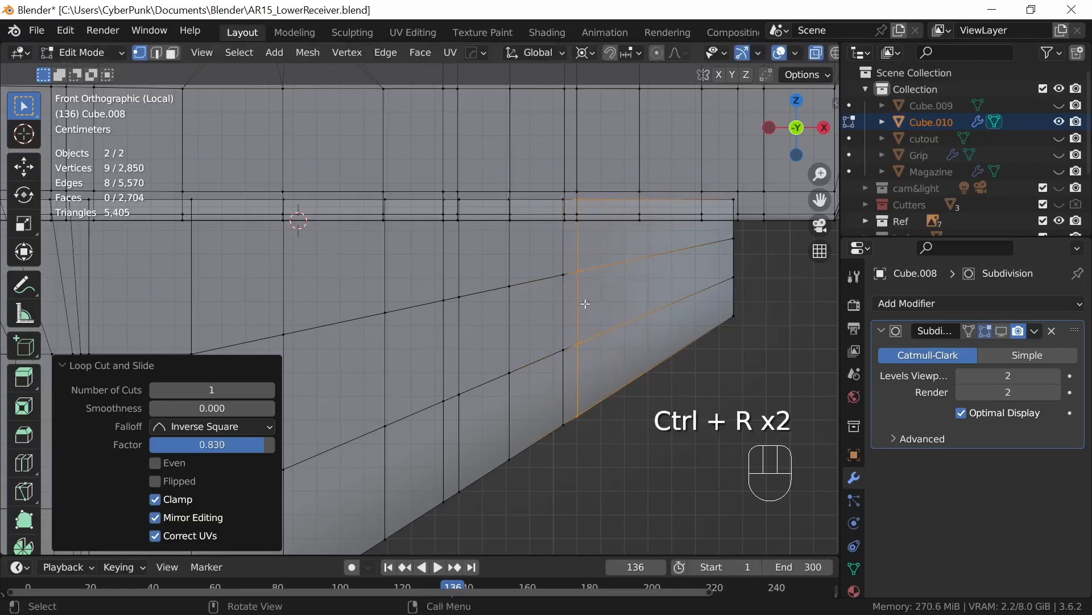
pyautogui.hotkey('ctrl', 'r')
pyautogui.click(691, 287)
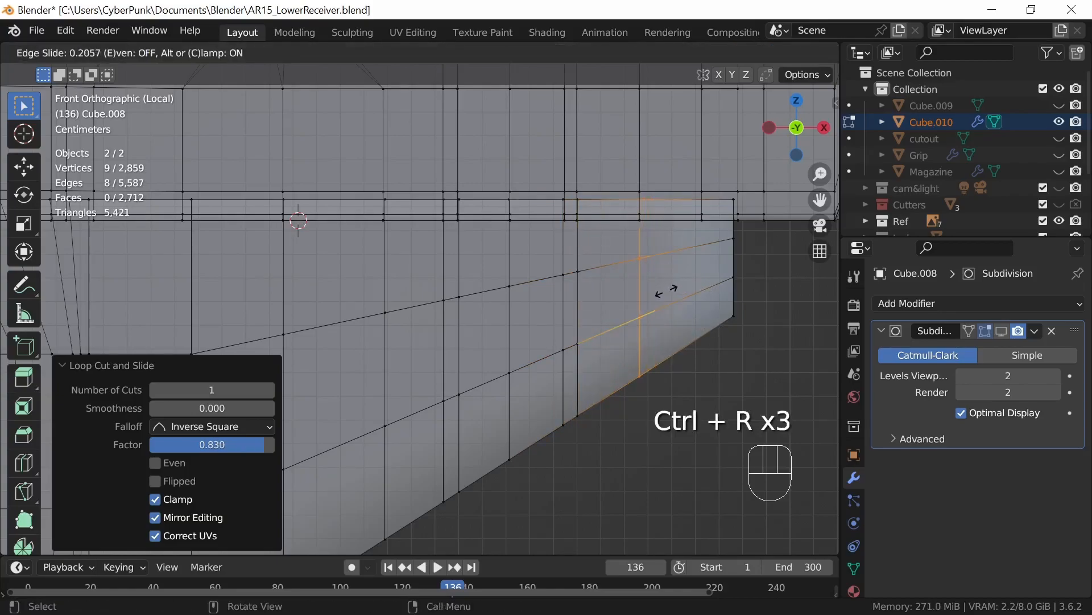
pyautogui.click(666, 291)
# Step: Add a final loop cut near the guard block's +X end, slid by -0.308 onto the receiver's edge row
pyautogui.hotkey('ctrl', 'r')
pyautogui.click(691, 284)
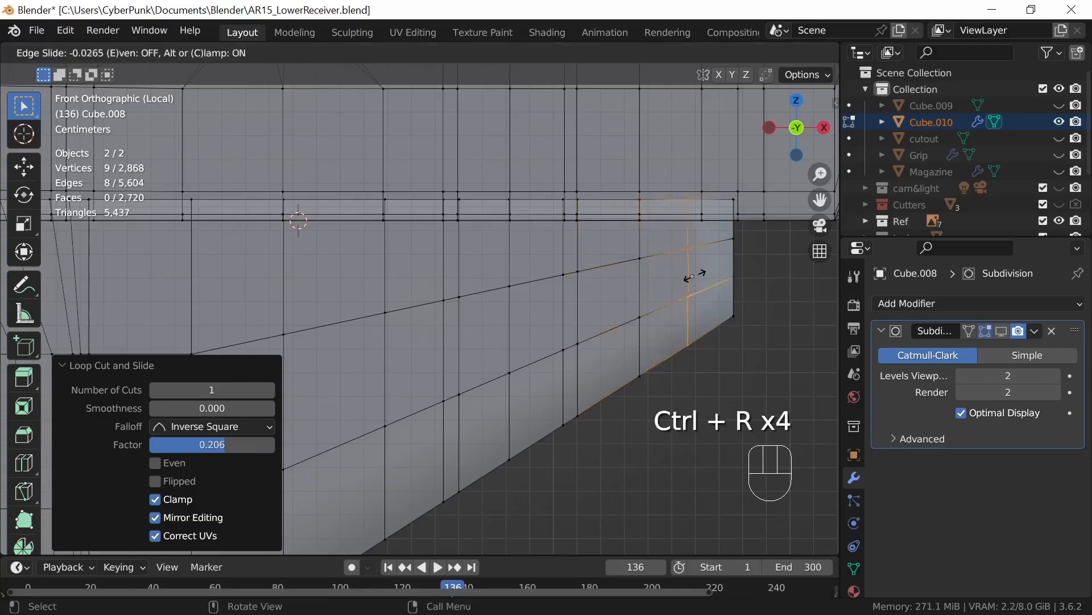
pyautogui.click(712, 281)
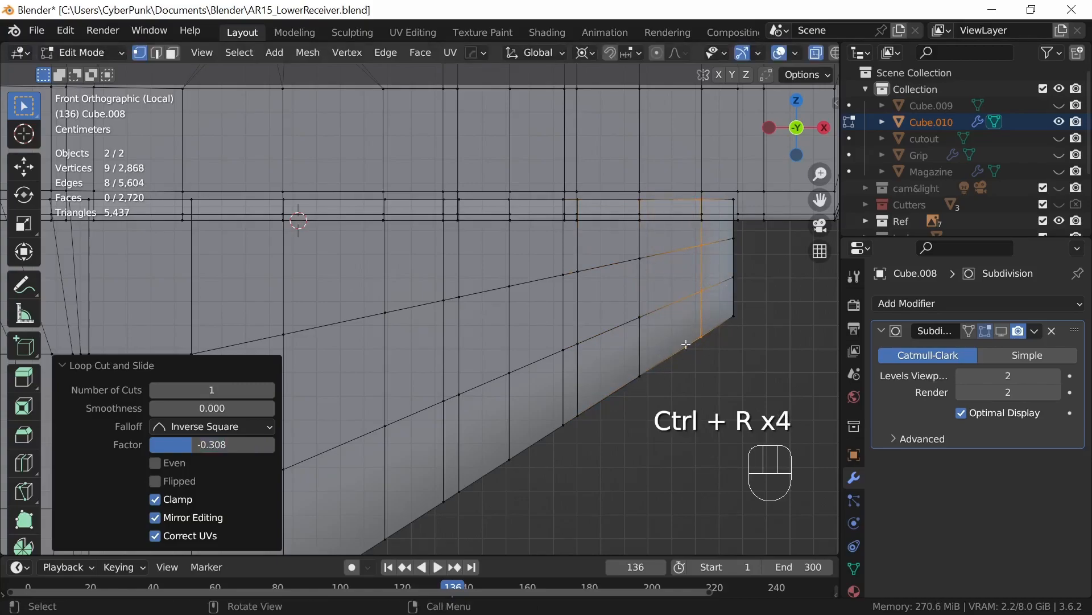
# Step: Move all vertices of the guard block's +X end face 0.002163 m along X to align with the receiver's last edge row
pyautogui.moveTo(733, 184); pyautogui.dragTo(722, 210)
pyautogui.moveTo(732, 328); pyautogui.dragTo(737, 345)
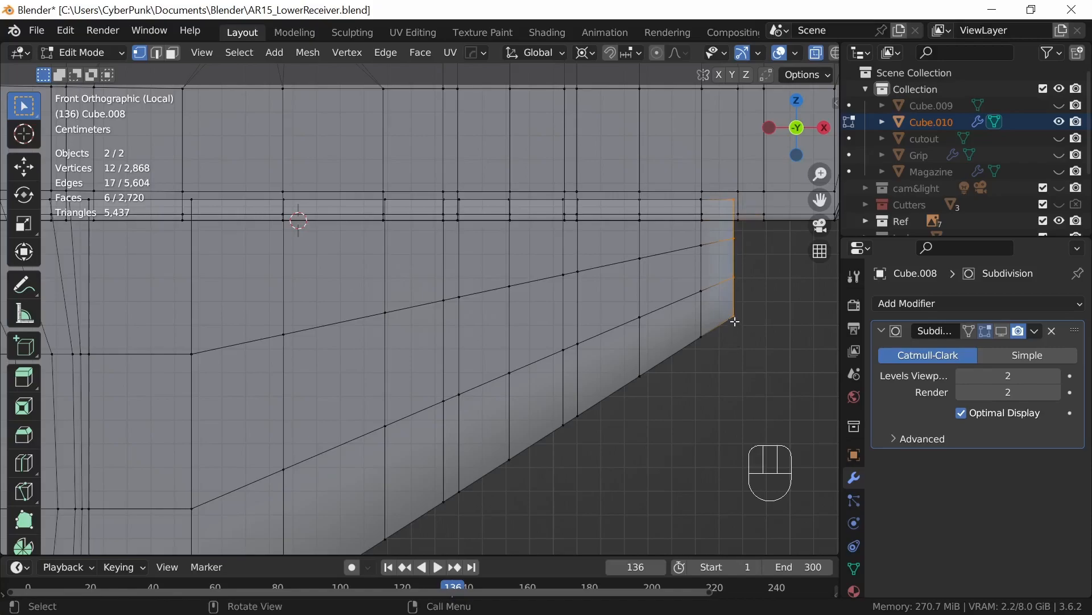
pyautogui.press('g')
pyautogui.press('x')
pyautogui.click(739, 325)
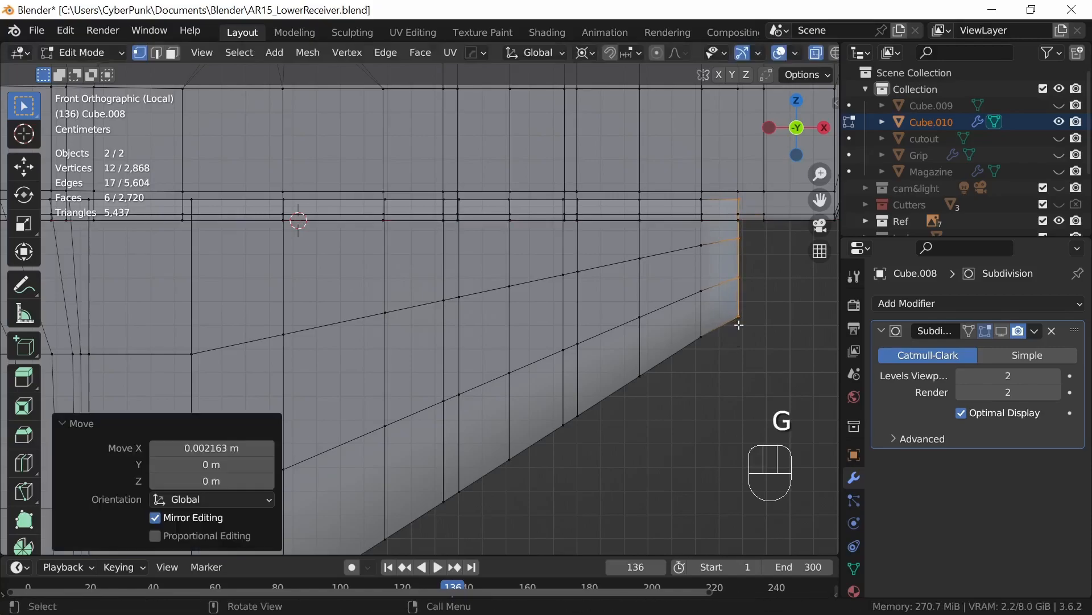
# Step: With X-ray off, snap the 3D cursor to the guard block's inner corner vertex and scale the receiver's adjacent corner vertex to 0 onto it
pyautogui.keyDown('ctrl'); pyautogui.moveTo(699, 365); pyautogui.dragTo(592, 404, button='middle'); pyautogui.keyUp('ctrl')
pyautogui.hotkey('alt', 'z')
pyautogui.moveTo(536, 461)
pyautogui.mouseDown(button='middle')
pyautogui.moveTo(487, 441)
pyautogui.moveTo(539, 448)
pyautogui.mouseUp(button='middle')
pyautogui.keyDown('shift'); pyautogui.moveTo(520, 493); pyautogui.dragTo(586, 401, button='middle'); pyautogui.keyUp('shift')
pyautogui.click(526, 401)
pyautogui.hotkey('shift', 's')
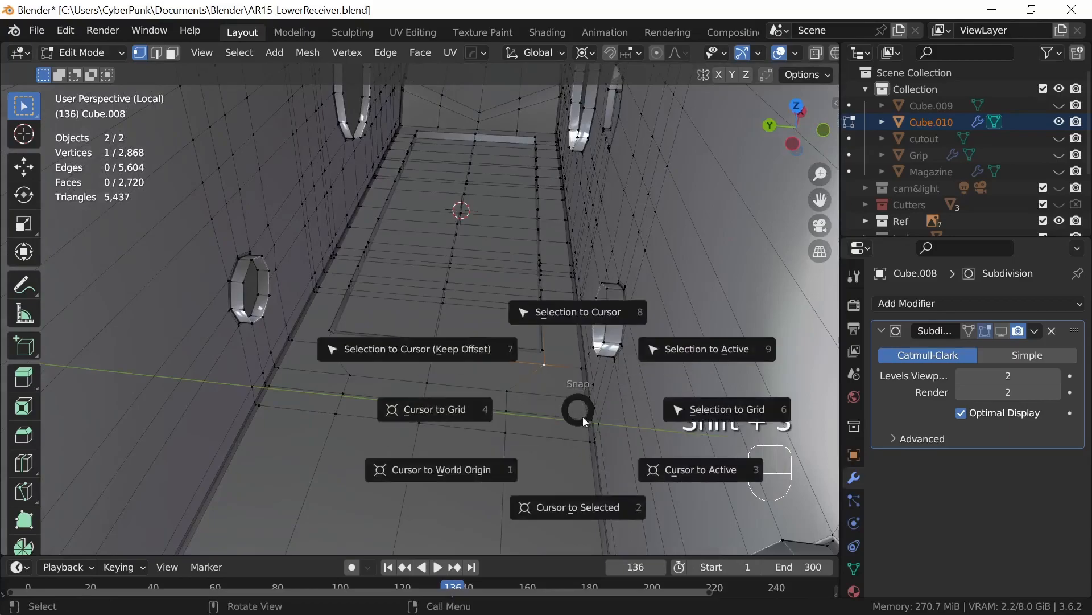
pyautogui.click(576, 503)
pyautogui.press('s')
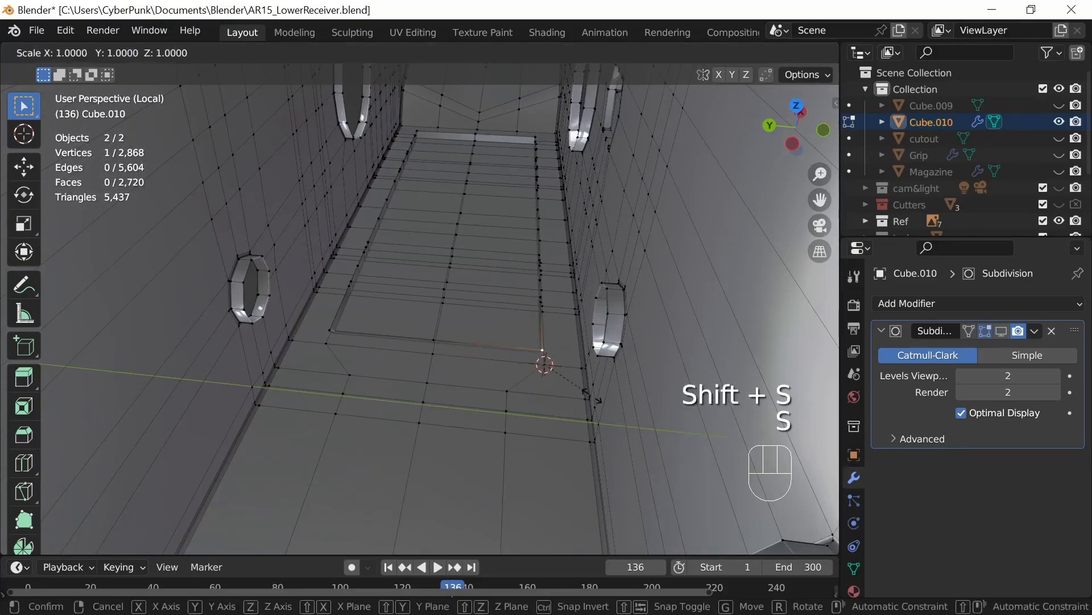
pyautogui.press('0')
pyautogui.press('Return')
# Step: Snap the 3D cursor to the guard block vertex next to the corner and scale the receiver's neighbouring vertex to 0 onto it
pyautogui.moveTo(599, 376); pyautogui.dragTo(339, 354, button='middle')
pyautogui.scroll(3, 581, 424)
pyautogui.moveTo(542, 420); pyautogui.dragTo(565, 420, button='middle')
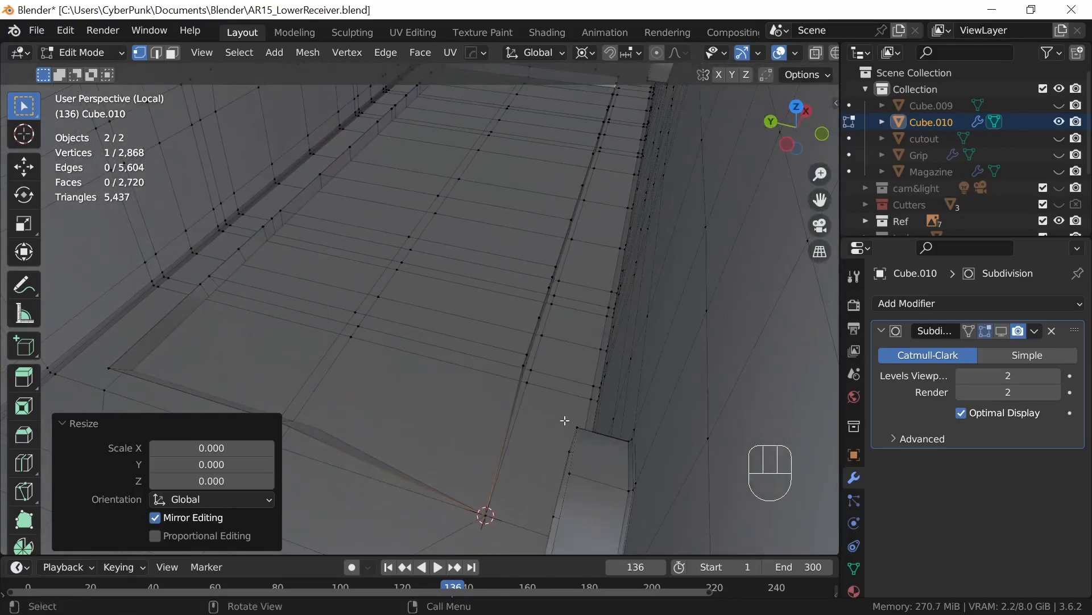
pyautogui.click(528, 382)
pyautogui.hotkey('shift', 's')
pyautogui.click(560, 500)
pyautogui.click(524, 365)
pyautogui.press('s')
pyautogui.press('0')
pyautogui.press('Return')
# Step: Merge the positions of the second vertex pair past the corner: cursor to the guard block vertex, receiver vertex scaled to 0
pyautogui.keyDown('ctrl'); pyautogui.moveTo(554, 433); pyautogui.dragTo(552, 365, button='middle'); pyautogui.keyUp('ctrl')
pyautogui.click(574, 420)
pyautogui.keyDown('shift'); pyautogui.moveTo(638, 512); pyautogui.dragTo(373, 277, button='middle'); pyautogui.keyUp('shift')
pyautogui.press('s')
pyautogui.rightClick(607, 421)
pyautogui.hotkey('shift', 's')
pyautogui.click(590, 528)
pyautogui.click(373, 277)
pyautogui.press('s')
pyautogui.press('0')
pyautogui.press('Return')
# Step: Align the third receiver vertex past the corner by snapping the 3D cursor to its guard block counterpart and scaling it to 0
pyautogui.click(465, 237)
pyautogui.hotkey('shift', 's')
pyautogui.click(517, 333)
pyautogui.click(452, 172)
pyautogui.press('s')
pyautogui.press('0')
pyautogui.press('Return')
# Step: Place the 3D cursor on the fourth guard block vertex past the corner and scale the matching receiver vertex to 0
pyautogui.click(512, 165)
pyautogui.hotkey('shift', 's')
pyautogui.click(562, 337)
pyautogui.click(502, 110)
pyautogui.press('s')
pyautogui.press('0')
pyautogui.press('Return')
# Step: Bring the fifth receiver vertex past the corner onto its guard block counterpart using the 3D cursor and a scale of 0
pyautogui.click(522, 148)
pyautogui.hotkey('shift', 's')
pyautogui.click(579, 280)
pyautogui.click(517, 91)
pyautogui.press('0')
pyautogui.press('Return')
# Step: Snap the 3D cursor to the sixth guard block vertex along the inner edge and collapse the nearby receiver vertex onto it at scale 0
pyautogui.keyDown('shift'); pyautogui.moveTo(620, 94); pyautogui.dragTo(537, 370, button='middle'); pyautogui.keyUp('shift')
pyautogui.click(442, 410)
pyautogui.hotkey('shift', 's')
pyautogui.click(456, 512)
pyautogui.click(415, 363)
pyautogui.press('s')
pyautogui.press('0')
pyautogui.press('Return')
# Step: Set the 3D cursor to the seventh guard block vertex farther toward +X and scale the corresponding receiver vertex to 0 onto it
pyautogui.click(528, 239)
pyautogui.hotkey('shift', 's')
pyautogui.click(563, 341)
pyautogui.click(526, 177)
pyautogui.press('s')
pyautogui.press('0')
pyautogui.press('Return')
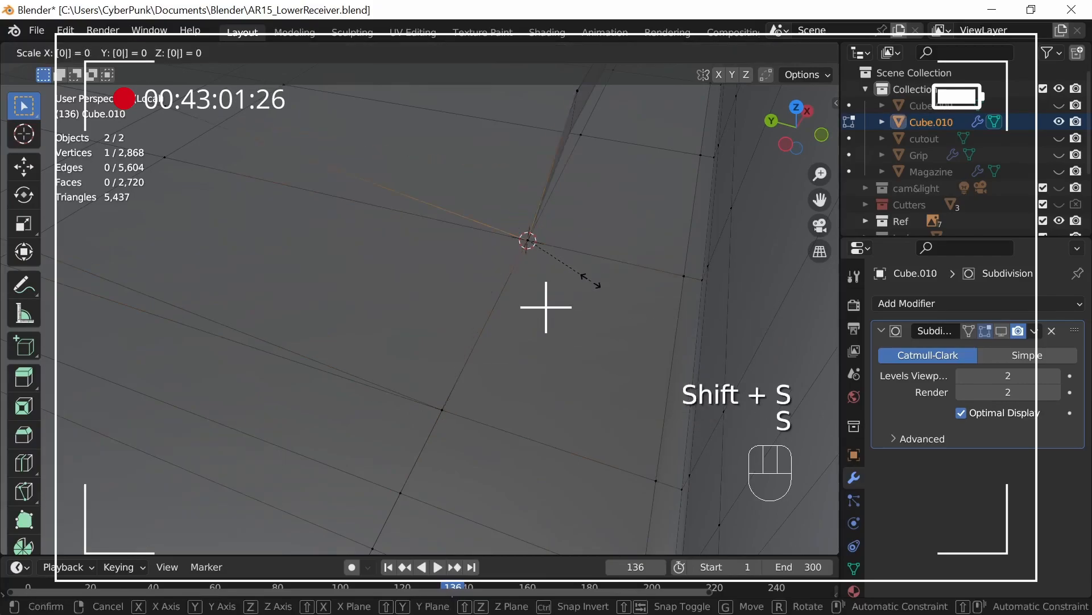
# Step: Place the 3D cursor on the eighth guard block vertex along the inner edge and scale the matching receiver vertex to 0
pyautogui.keyDown('shift'); pyautogui.moveTo(637, 131); pyautogui.dragTo(563, 366, button='middle'); pyautogui.keyUp('shift')
pyautogui.click(444, 415)
pyautogui.hotkey('shift', 's')
pyautogui.click(477, 526)
pyautogui.click(435, 383)
pyautogui.press('s')
pyautogui.press('0')
pyautogui.press('Return')
# Step: Snap the 3D cursor to the ninth guard block vertex and collapse its receiver counterpart onto it at scale 0
pyautogui.click(503, 296)
pyautogui.hotkey('shift', 's')
pyautogui.click(527, 430)
pyautogui.click(498, 266)
pyautogui.press('s')
pyautogui.press('0')
pyautogui.press('Return')
# Step: Collapse the tenth and eleventh receiver vertices onto their guard block counterparts, using the 3D cursor as pivot and a scale of 0
pyautogui.click(562, 368)
pyautogui.click(524, 216)
pyautogui.press('s')
pyautogui.press('0')
pyautogui.press('Return')
pyautogui.click(534, 234)
pyautogui.hotkey('shift', 's')
pyautogui.click(568, 354)
pyautogui.click(531, 206)
pyautogui.press('s')
pyautogui.press('0')
pyautogui.press('Return')
# Step: Scale the twelfth receiver vertex to 0 onto the 3D cursor set at its guard block counterpart
pyautogui.click(573, 354)
pyautogui.click(548, 174)
pyautogui.press('s')
pyautogui.press('0')
pyautogui.press('Return')
# Step: Bring the thirteenth receiver vertex onto the matching guard block vertex with the 3D cursor and a scale of 0
pyautogui.moveTo(576, 272); pyautogui.dragTo(600, 275, button='middle')
pyautogui.scroll(5, 600, 275)
pyautogui.keyDown('shift'); pyautogui.moveTo(580, 170); pyautogui.dragTo(529, 394, button='middle'); pyautogui.keyUp('shift')
pyautogui.click(518, 391)
pyautogui.hotkey('shift', 's')
pyautogui.press('s')
pyautogui.press('0')
pyautogui.press('Return')
# Step: Match the following two receiver vertices to the guard block edge, setting the 3D cursor at each target and scaling to 0
pyautogui.click(530, 366)
pyautogui.hotkey('shift', 's')
pyautogui.click(519, 304)
pyautogui.press('s')
pyautogui.press('0')
pyautogui.press('Return')
pyautogui.click(569, 262)
pyautogui.hotkey('shift', 's')
pyautogui.click(562, 210)
pyautogui.press('s')
pyautogui.press('0')
pyautogui.press('Return')
# Step: Set the 3D cursor on the sixteenth guard block vertex and scale the neighbouring receiver vertex to 0 onto it
pyautogui.click(594, 194)
pyautogui.hotkey('shift', 's')
pyautogui.click(595, 424)
pyautogui.click(590, 150)
pyautogui.press('s')
pyautogui.press('0')
pyautogui.press('Return')
# Step: Snap the 3D cursor to the seventeenth guard block vertex and collapse the corresponding receiver vertex at scale 0
pyautogui.click(606, 165)
pyautogui.hotkey('shift', 's')
pyautogui.click(632, 319)
pyautogui.click(602, 123)
pyautogui.press('s')
pyautogui.press('0')
pyautogui.press('Return')
# Step: Continue along the unmatched part of the seam, placing the 3D cursor on a guard block vertex and scaling its receiver counterpart to 0
pyautogui.moveTo(579, 328); pyautogui.dragTo(559, 443, button='middle')
pyautogui.scroll(-5, 560, 444)
pyautogui.hotkey('shift', 's')
pyautogui.press('Return')
pyautogui.click(663, 326)
pyautogui.hotkey('shift', 's')
pyautogui.keyDown('shift'); pyautogui.moveTo(698, 366); pyautogui.dragTo(694, 441, button='middle'); pyautogui.keyUp('shift')
pyautogui.click(575, 520)
pyautogui.click(536, 419)
pyautogui.press('s')
pyautogui.press('0')
pyautogui.press('Return')
# Step: Move the 3D cursor to the adjacent guard block vertex on the long straight edge and scale the receiver vertex beside it to 0
pyautogui.keyDown('shift'); pyautogui.moveTo(695, 441); pyautogui.dragTo(573, 412, button='middle'); pyautogui.keyUp('shift')
pyautogui.click(387, 343)
pyautogui.hotkey('shift', 's')
pyautogui.click(435, 471)
pyautogui.press('s')
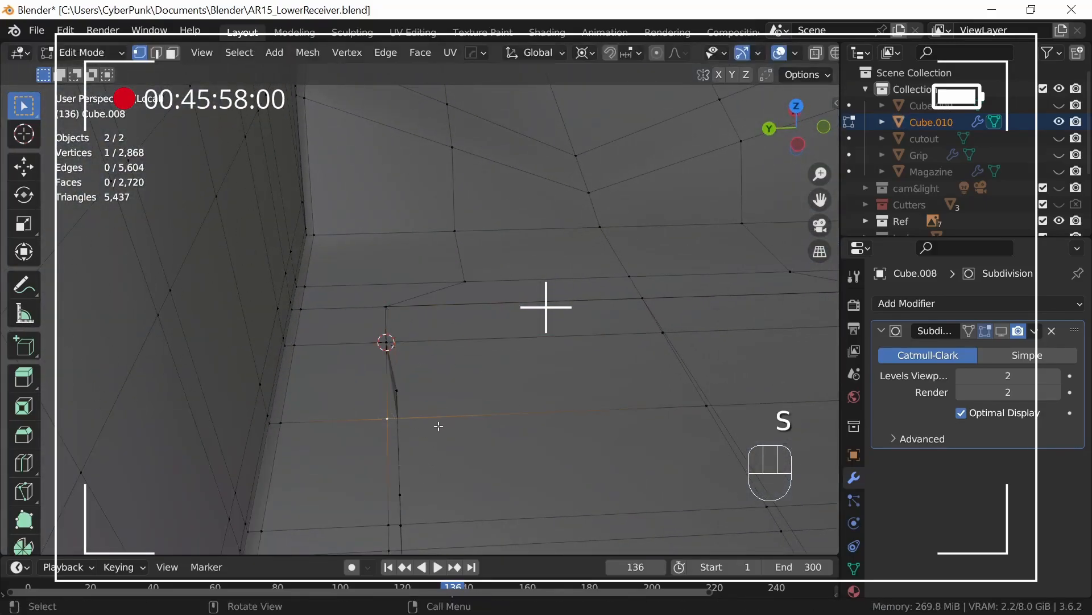
pyautogui.press('0')
pyautogui.press('Return')
# Step: Collapse the receiver vertex where the remaining gap begins onto its guard block counterpart, using the 3D cursor and scale 0
pyautogui.moveTo(431, 425); pyautogui.dragTo(469, 290, button='middle')
pyautogui.click(399, 260)
pyautogui.hotkey('shift', 's')
pyautogui.click(478, 448)
pyautogui.click(405, 225)
pyautogui.press('s')
pyautogui.press('0')
pyautogui.press('Return')
# Step: Place the 3D cursor on the following guard block vertex toward -X and scale the offset receiver vertex to 0
pyautogui.click(400, 265)
pyautogui.hotkey('shift', 's')
pyautogui.click(449, 410)
pyautogui.click(409, 232)
pyautogui.press('s')
pyautogui.press('0')
pyautogui.press('Return')
# Step: Snap the 3D cursor to the successive guard block vertices at the gap's narrow end and scale their receiver counterparts to 0
pyautogui.click(420, 316)
pyautogui.hotkey('shift', 's')
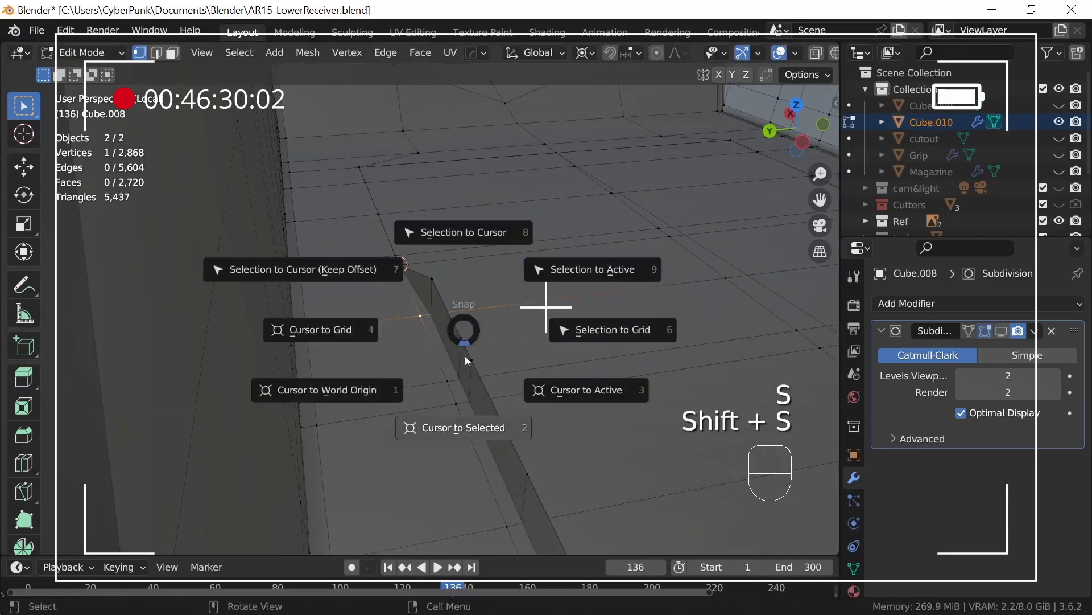
pyautogui.press('Return')
pyautogui.click(447, 380)
pyautogui.hotkey('shift', 's')
pyautogui.click(500, 488)
pyautogui.click(460, 338)
pyautogui.press('s')
pyautogui.press('0')
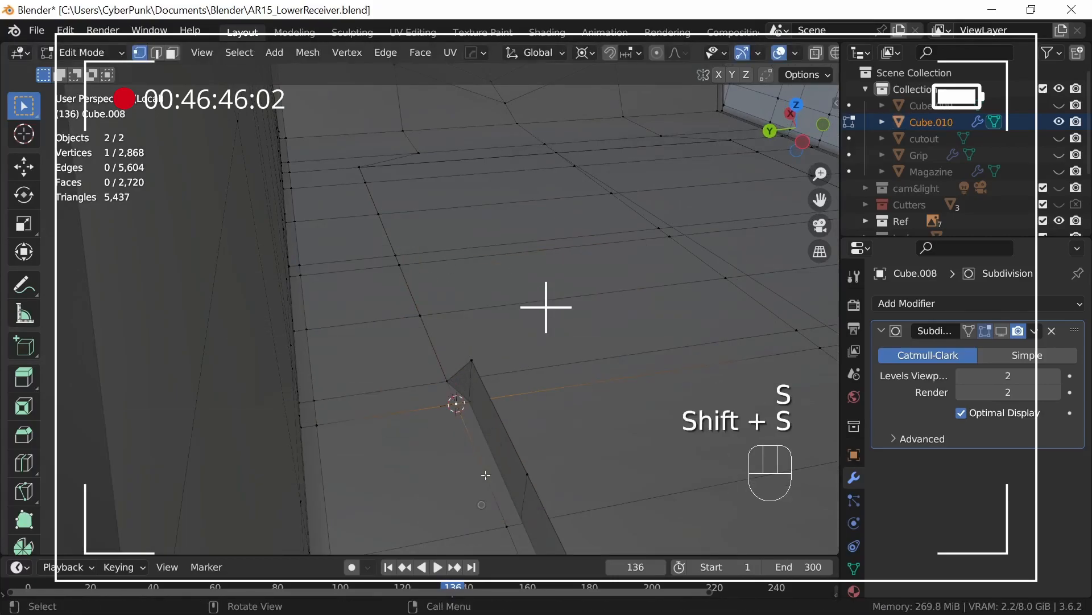
pyautogui.press('Return')
# Step: Set the 3D cursor on the guard block vertex after the long edge segment and collapse the matching receiver vertex at scale 0
pyautogui.click(507, 526)
pyautogui.hotkey('shift', 's')
pyautogui.click(548, 569)
pyautogui.click(529, 474)
pyautogui.press('s')
pyautogui.press('0')
pyautogui.press('Return')
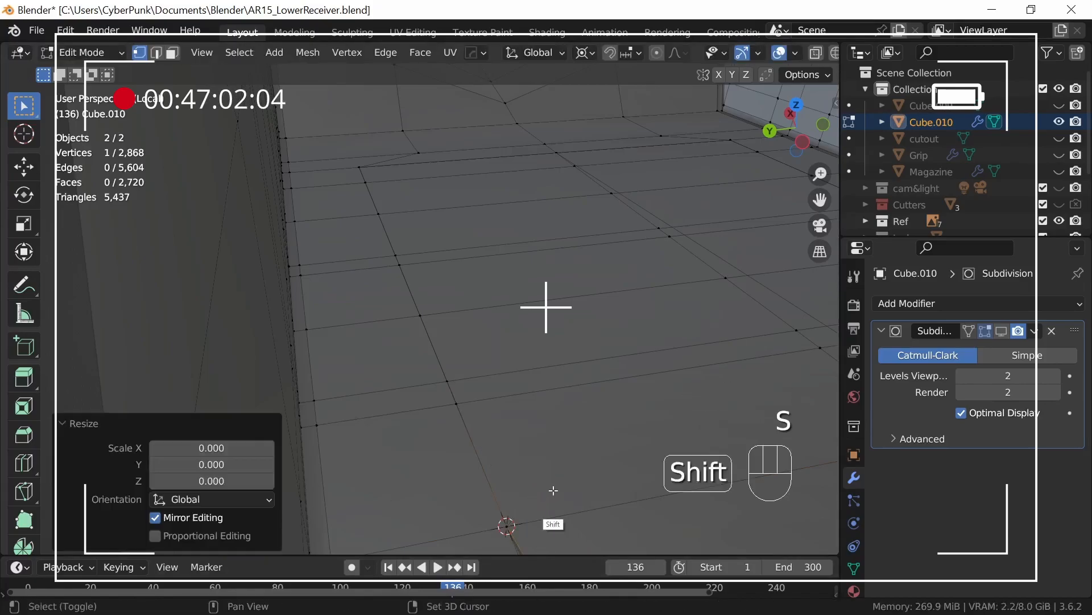
# Step: Match two more receiver vertices farther toward -X to the guard block edge with the 3D cursor and a scale of 0
pyautogui.keyDown('shift'); pyautogui.moveTo(546, 479); pyautogui.dragTo(525, 405, button='middle'); pyautogui.keyUp('shift')
pyautogui.scroll(-2, 525, 405)
pyautogui.click(409, 281)
pyautogui.hotkey('shift', 's')
pyautogui.click(555, 446)
pyautogui.click(420, 241)
pyautogui.press('s')
pyautogui.press('0')
pyautogui.press('Return')
pyautogui.click(468, 423)
pyautogui.hotkey('shift', 's')
pyautogui.press('0')
pyautogui.press('Return')
# Step: Place the 3D cursor on the first guard block vertex still open along the edge and scale its receiver counterpart to 0
pyautogui.keyDown('shift'); pyautogui.moveTo(560, 515); pyautogui.dragTo(531, 434, button='middle'); pyautogui.keyUp('shift')
pyautogui.scroll(-3, 531, 434)
pyautogui.click(434, 358)
pyautogui.hotkey('shift', 's')
pyautogui.click(511, 481)
pyautogui.click(447, 328)
pyautogui.press('s')
pyautogui.press('0')
pyautogui.press('Return')
# Step: Bring the receiver vertex one position farther toward -X onto its guard block counterpart using the 3D cursor and scale 0
pyautogui.click(447, 390)
pyautogui.hotkey('shift', 's')
pyautogui.click(489, 494)
pyautogui.click(457, 351)
pyautogui.press('s')
pyautogui.press('0')
pyautogui.press('Return')
# Step: Place the 3D cursor on the next receiver edge vertex toward -X and scale the matching guard block vertex to 0
pyautogui.click(454, 409)
pyautogui.hotkey('shift', 's')
pyautogui.click(491, 467)
pyautogui.hotkey('shift', 's')
pyautogui.click(540, 540)
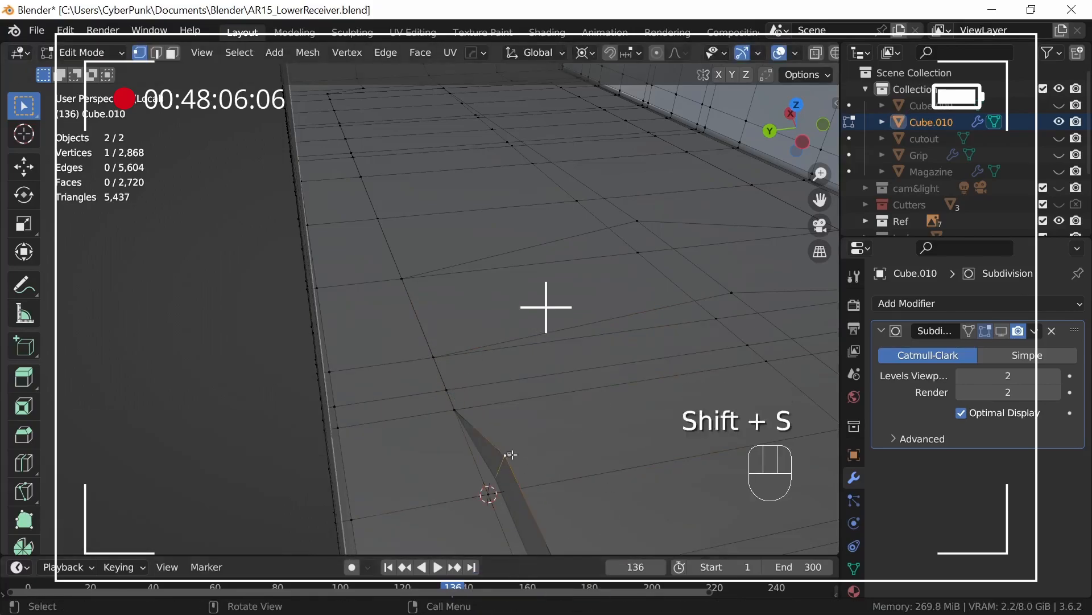
pyautogui.click(509, 454)
pyautogui.press('s')
pyautogui.press('0')
pyautogui.press('Return')
# Step: Collapse the following guard block vertex along the seam onto its receiver counterpart using the 3D cursor and scale 0
pyautogui.keyDown('shift'); pyautogui.moveTo(549, 463); pyautogui.dragTo(515, 284, button='middle'); pyautogui.keyUp('shift')
pyautogui.keyDown('ctrl'); pyautogui.moveTo(538, 318); pyautogui.dragTo(544, 414, button='middle'); pyautogui.keyUp('ctrl')
pyautogui.click(355, 242)
pyautogui.hotkey('shift', 's')
pyautogui.click(435, 417)
pyautogui.click(364, 207)
pyautogui.press('s')
pyautogui.press('0')
pyautogui.press('Return')
# Step: Set the 3D cursor on the adjacent receiver seam vertex and scale its mismatched guard block partner to 0
pyautogui.click(359, 256)
pyautogui.hotkey('shift', 's')
pyautogui.click(416, 396)
pyautogui.click(368, 222)
pyautogui.press('s')
pyautogui.press('0')
pyautogui.press('Return')
# Step: Align the next unmatched vertex pair farther along the seam by moving the 3D cursor there and scaling to 0
pyautogui.scroll(-3, 485, 424)
pyautogui.moveTo(486, 424); pyautogui.dragTo(674, 464, button='middle')
pyautogui.click(333, 403)
pyautogui.hotkey('shift', 's')
pyautogui.hotkey('shift', 's')
pyautogui.click(378, 560)
pyautogui.click(337, 372)
pyautogui.press('s')
pyautogui.press('0')
pyautogui.press('Return')
# Step: Snap another guard block vertex beside the long seam edge to its receiver vertex with the 3D cursor and zero scale
pyautogui.click(569, 383)
pyautogui.hotkey('shift', 's')
pyautogui.click(576, 491)
pyautogui.press('Return')
pyautogui.moveTo(597, 391); pyautogui.dragTo(637, 412, button='middle')
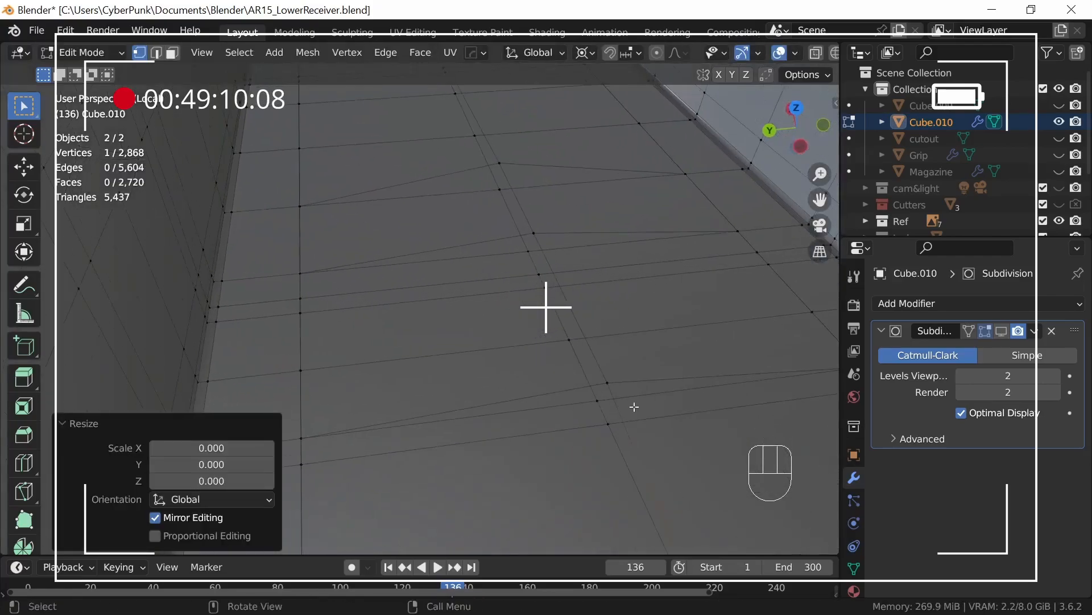
# Step: Move the 3D cursor along the remaining open seam vertices and collapse the neighbouring guard block vertex onto its receiver match
pyautogui.click(563, 334)
pyautogui.moveTo(607, 360); pyautogui.dragTo(622, 371, button='middle')
pyautogui.hotkey('shift', 's')
pyautogui.click(609, 403)
pyautogui.moveTo(632, 278); pyautogui.dragTo(433, 347, button='middle')
pyautogui.click(374, 326)
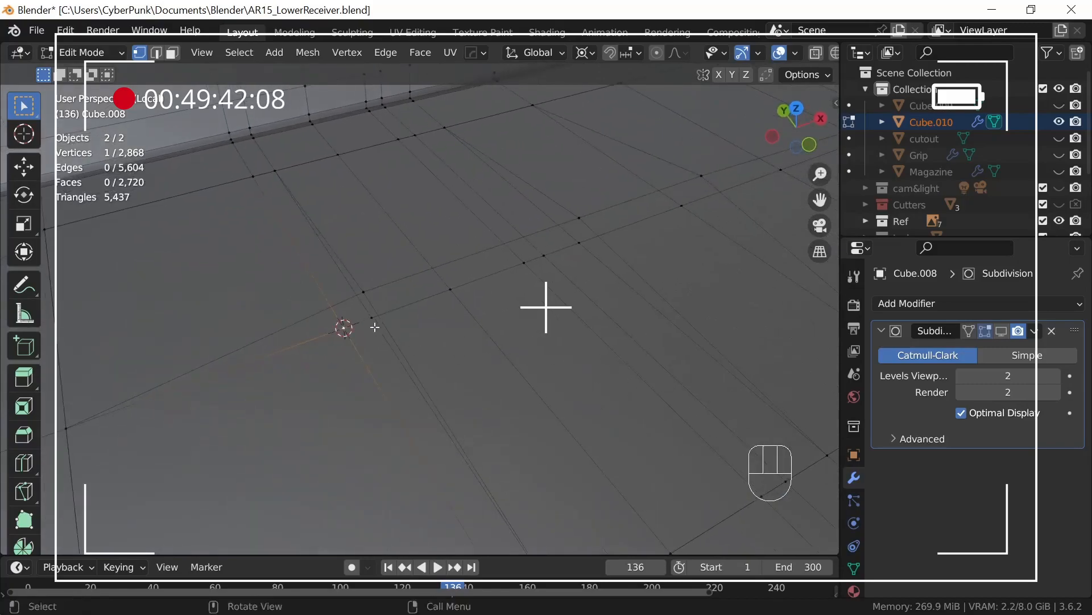
pyautogui.hotkey('shift', 's')
pyautogui.click(436, 462)
pyautogui.click(363, 292)
pyautogui.press('Return')
# Step: Match the last open vertex pair on the opposite stretch of the seam using the 3D cursor and scale 0
pyautogui.keyDown('shift'); pyautogui.moveTo(688, 329); pyautogui.dragTo(505, 437, button='middle'); pyautogui.keyUp('shift')
pyautogui.click(421, 367)
pyautogui.hotkey('shift', 's')
pyautogui.click(444, 471)
pyautogui.press('Return')
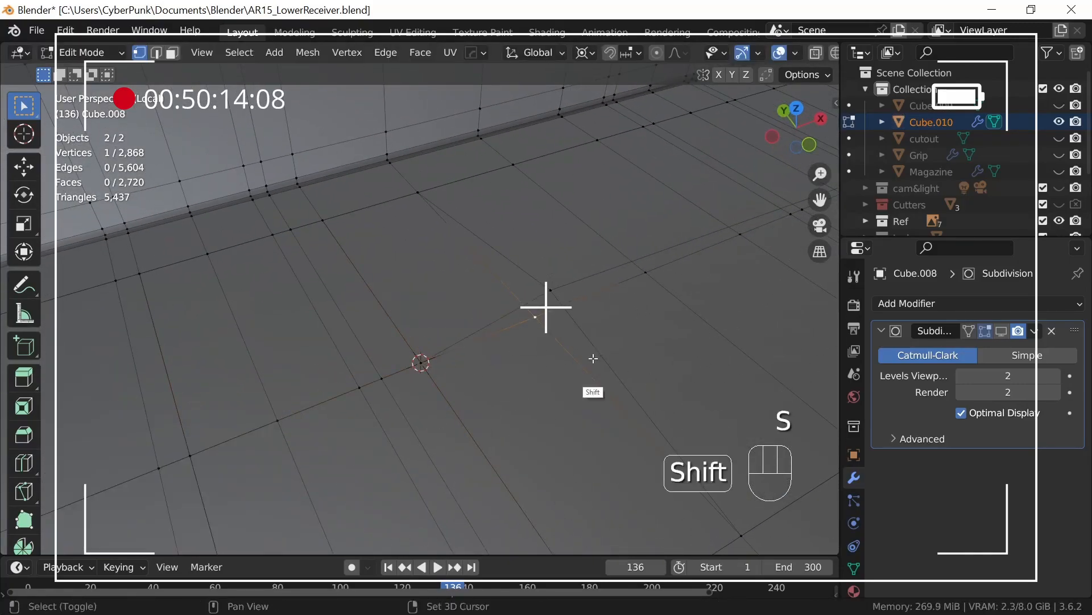
pyautogui.press('s')
pyautogui.press('0')
pyautogui.press('Return')
# Step: Leave mesh editing and join the trigger guard block with the lower receiver into one object
pyautogui.moveTo(693, 302); pyautogui.dragTo(589, 439, button='middle')
pyautogui.keyDown('ctrl'); pyautogui.moveTo(606, 388); pyautogui.dragTo(599, 423, button='middle'); pyautogui.keyUp('ctrl')
pyautogui.keyDown('ctrl'); pyautogui.moveTo(582, 462); pyautogui.dragTo(677, 405, button='middle'); pyautogui.keyUp('ctrl')
pyautogui.press('Tab')
pyautogui.click(585, 367)
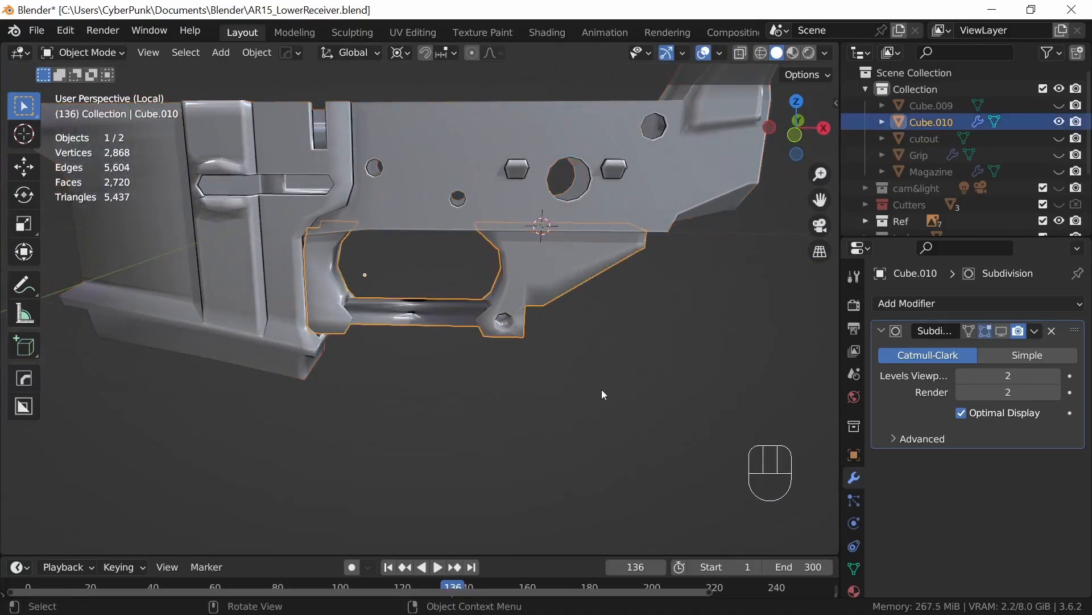
pyautogui.keyDown('shift'); pyautogui.click(596, 222); pyautogui.keyUp('shift')
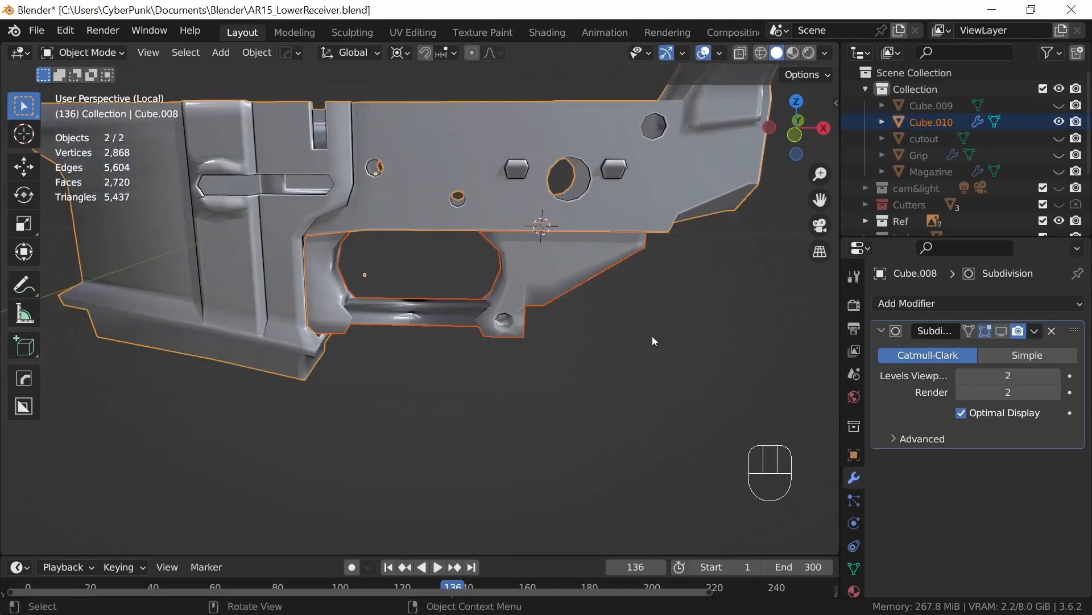
pyautogui.hotkey('ctrl', 'j')
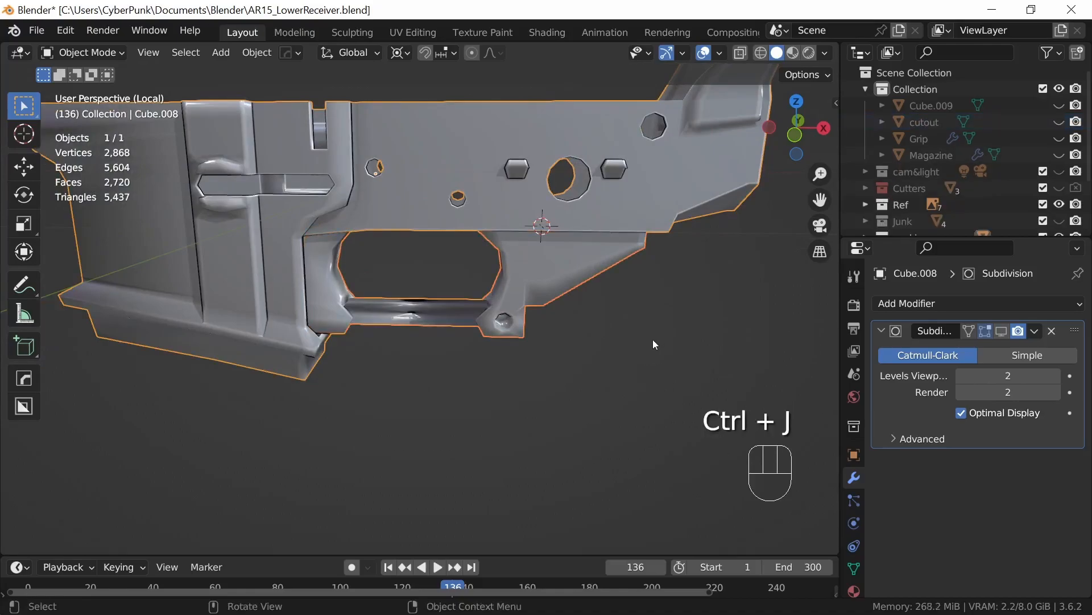
# Step: Select the whole joined mesh and merge its vertices by distance at 0.0001 m
pyautogui.press('Tab')
pyautogui.press('a')
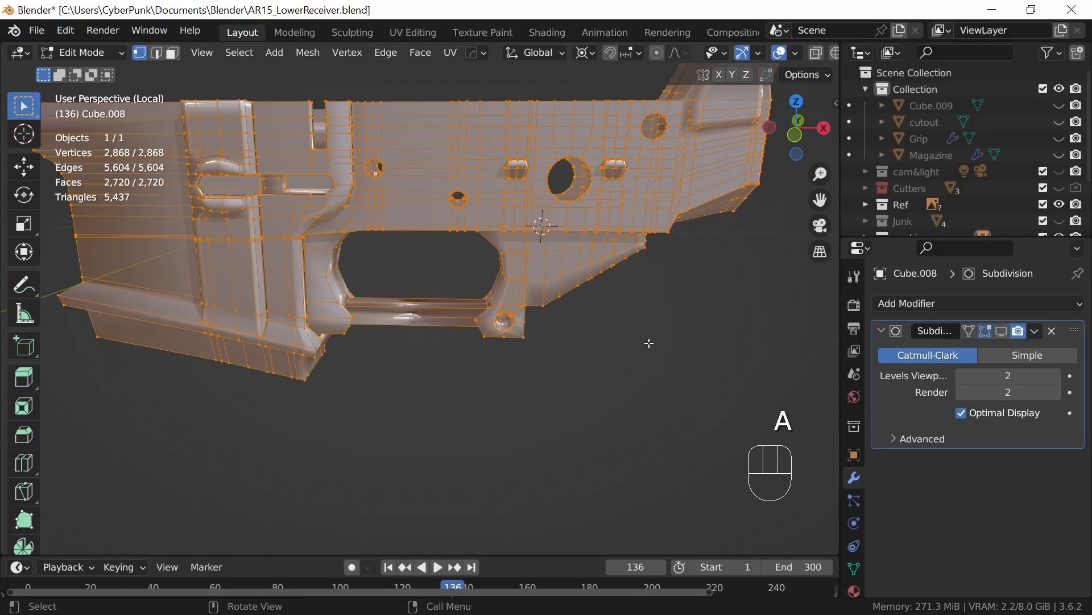
pyautogui.press('m')
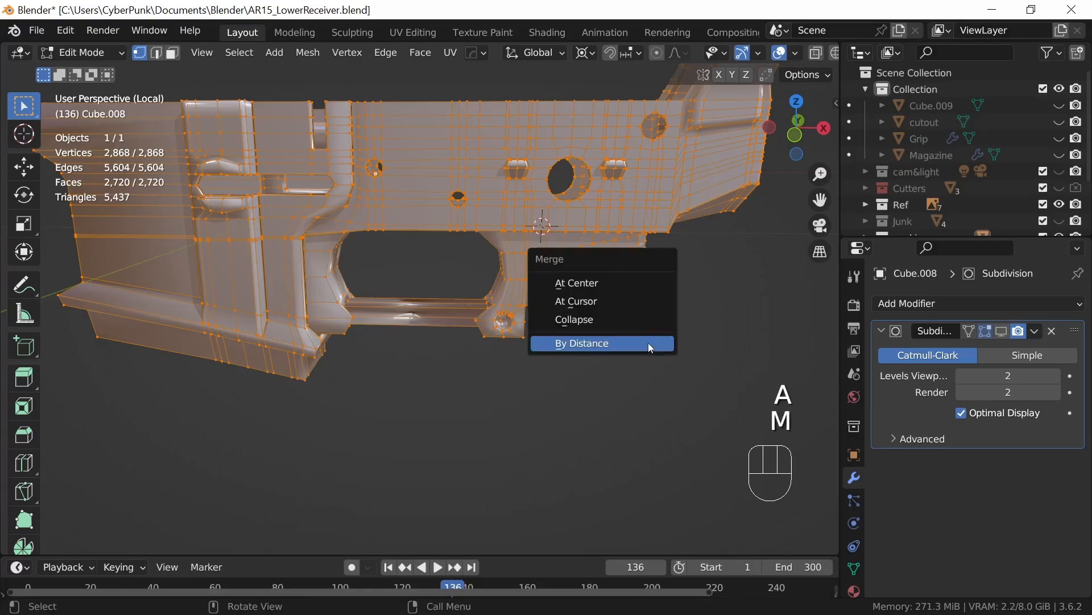
pyautogui.click(595, 345)
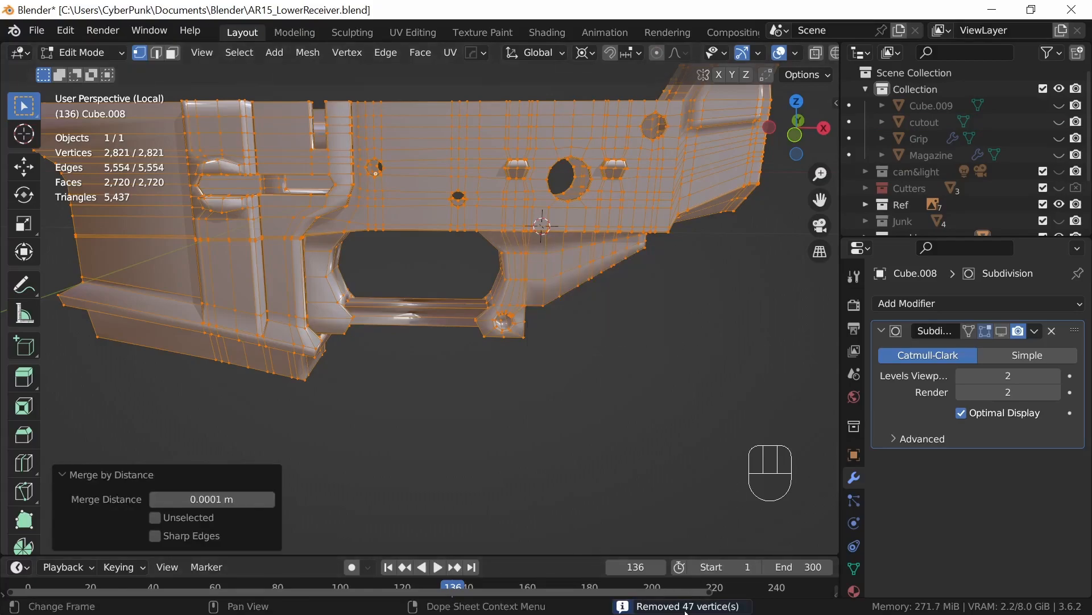
# Step: Delete the selected faces of the receiver's inner floor and enable the Subdivision modifier's viewport display
pyautogui.moveTo(561, 370); pyautogui.dragTo(578, 423, button='middle')
pyautogui.press('3')
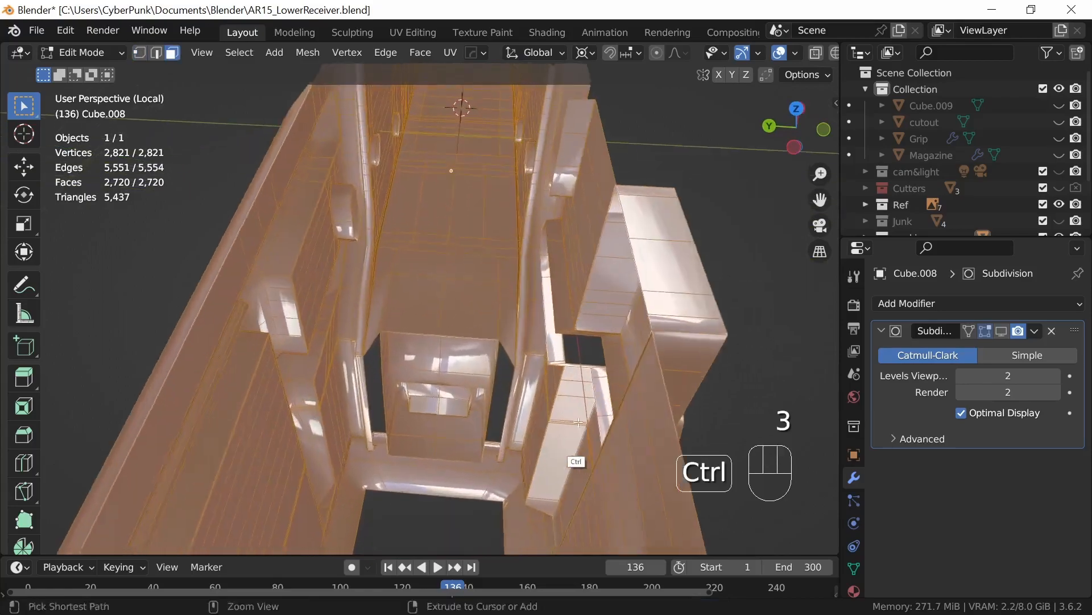
pyautogui.click(480, 313)
pyautogui.press('x')
pyautogui.click(524, 391)
pyautogui.moveTo(548, 424); pyautogui.dragTo(549, 431, button='middle')
pyautogui.click(1001, 331)
# Step: Try deleting a single face on the receiver's inner floor
pyautogui.moveTo(614, 377); pyautogui.dragTo(486, 347, button='middle')
pyautogui.press('x')
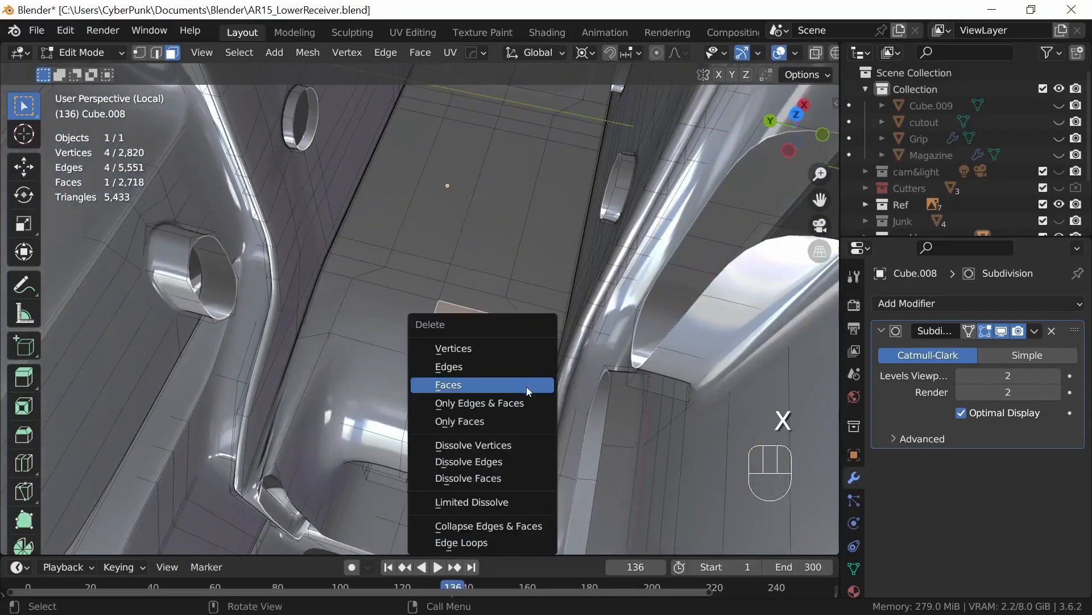
pyautogui.click(512, 385)
pyautogui.moveTo(568, 333); pyautogui.dragTo(576, 256, button='middle')
# Step: Select the block of floor faces covering the recess behind the trigger opening and delete them
pyautogui.keyDown('shift'); pyautogui.moveTo(575, 256); pyautogui.dragTo(531, 456, button='middle'); pyautogui.keyUp('shift')
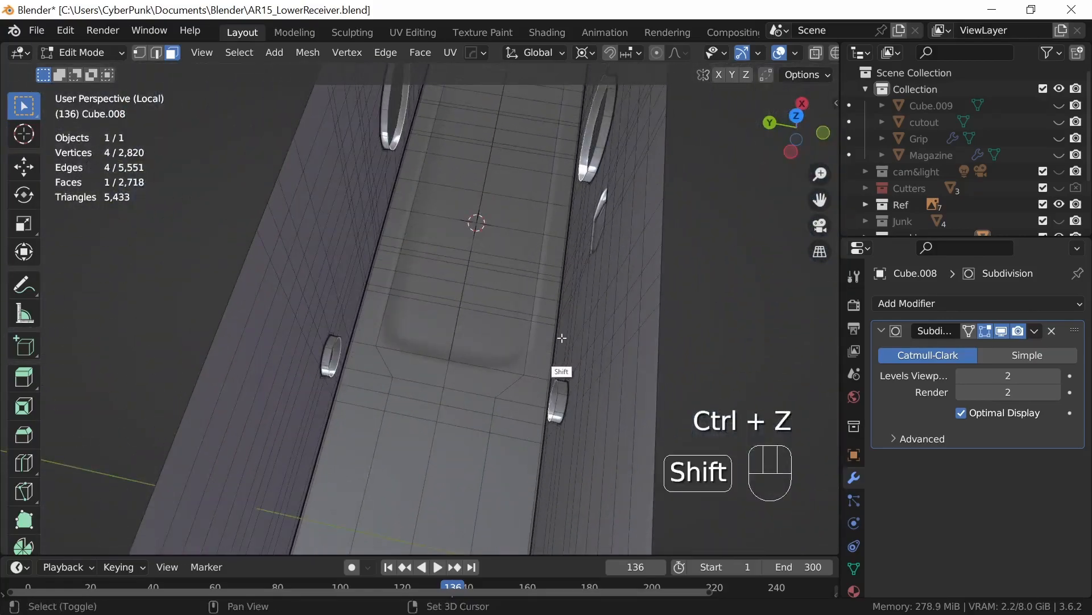
pyautogui.moveTo(562, 338); pyautogui.dragTo(472, 465, button='middle')
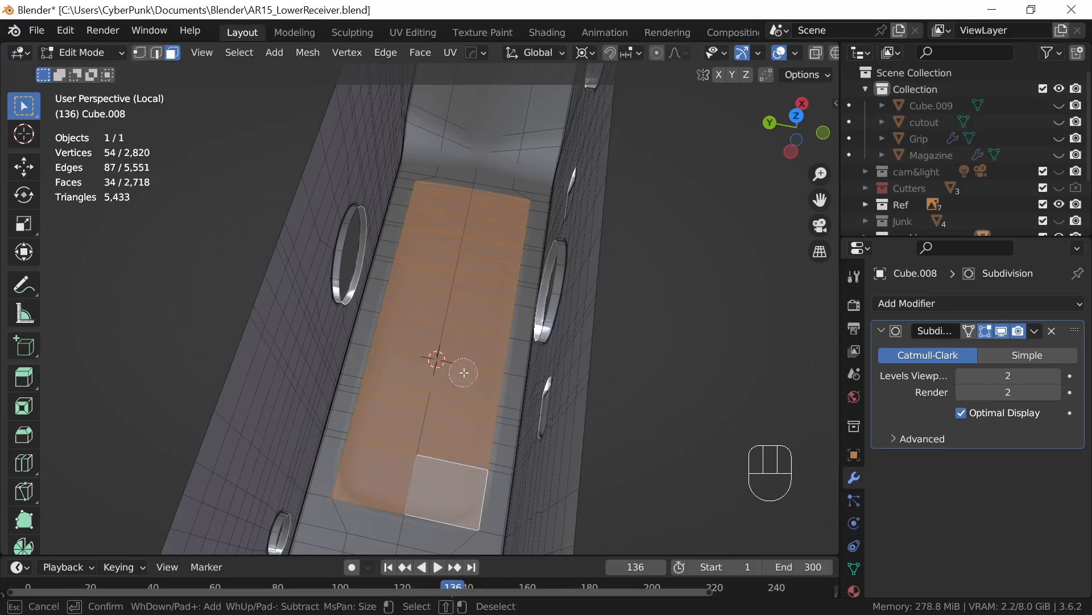
pyautogui.press('x')
pyautogui.click(473, 391)
# Step: Pick a stray edge along the loose line across the opened recess and delete it
pyautogui.moveTo(473, 390); pyautogui.dragTo(569, 370, button='middle')
pyautogui.keyDown('ctrl'); pyautogui.moveTo(569, 369); pyautogui.dragTo(525, 429, button='middle'); pyautogui.keyUp('ctrl')
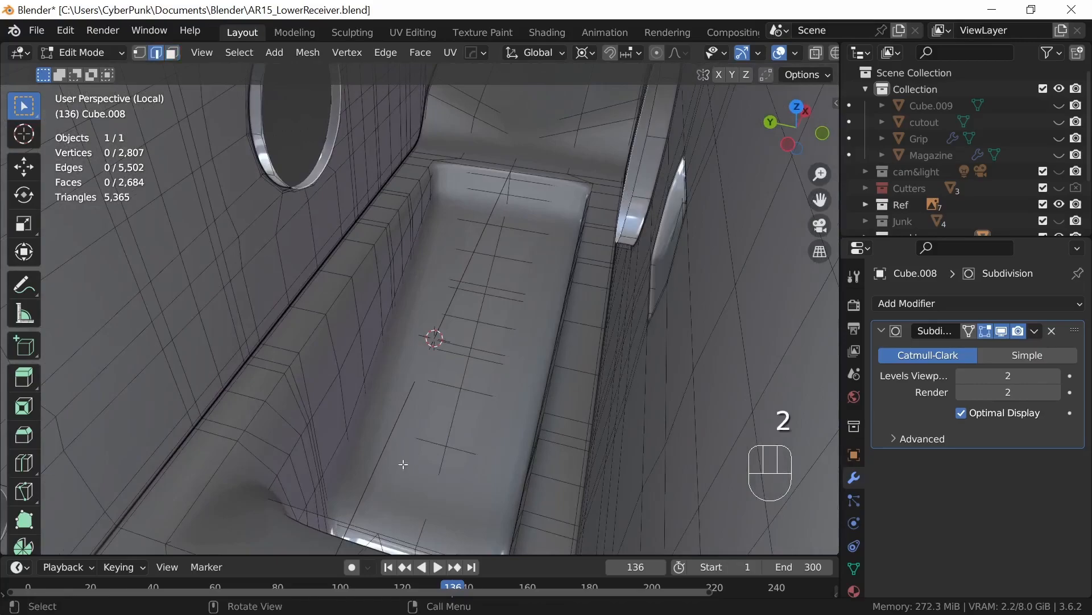
pyautogui.keyDown('shift'); pyautogui.moveTo(440, 431); pyautogui.dragTo(508, 374, button='middle'); pyautogui.keyUp('shift')
pyautogui.keyDown('shift'); pyautogui.moveTo(552, 330); pyautogui.dragTo(494, 462, button='middle'); pyautogui.keyUp('shift')
pyautogui.moveTo(507, 290); pyautogui.dragTo(424, 424, button='middle')
pyautogui.keyDown('ctrl'); pyautogui.click(414, 427); pyautogui.keyUp('ctrl')
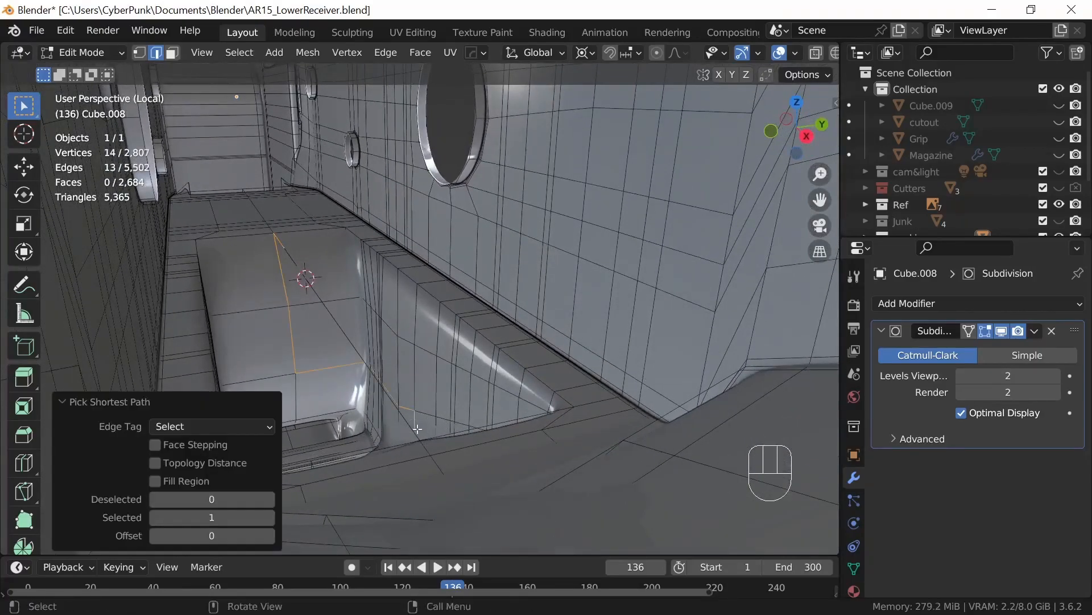
pyautogui.click(424, 426)
pyautogui.keyDown('ctrl'); pyautogui.click(285, 245); pyautogui.keyUp('ctrl')
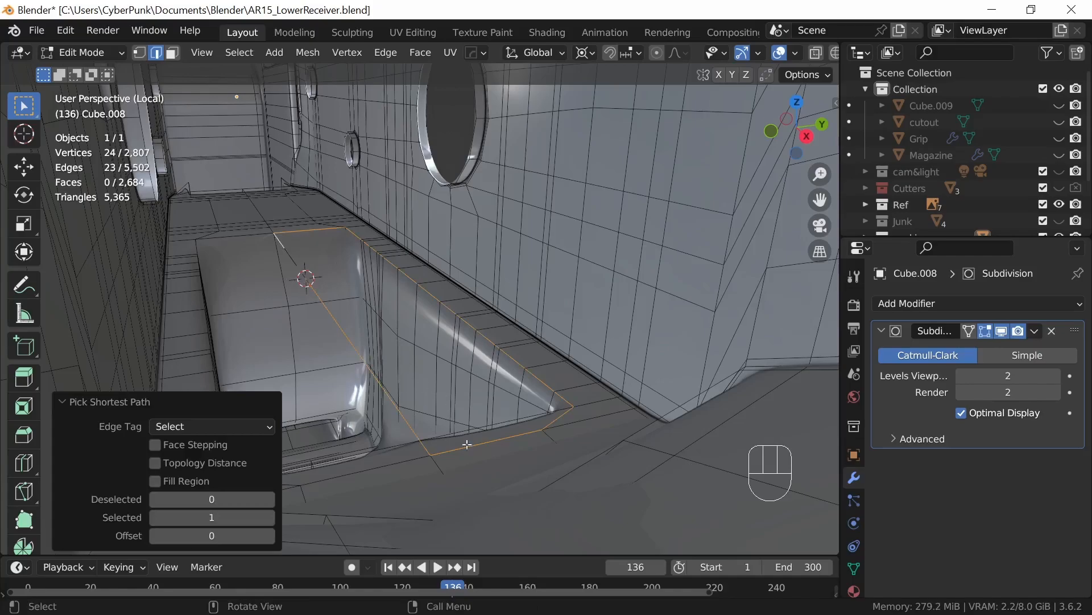
pyautogui.click(419, 436)
pyautogui.moveTo(444, 449); pyautogui.dragTo(461, 470, button='middle')
pyautogui.press('x')
pyautogui.click(564, 422)
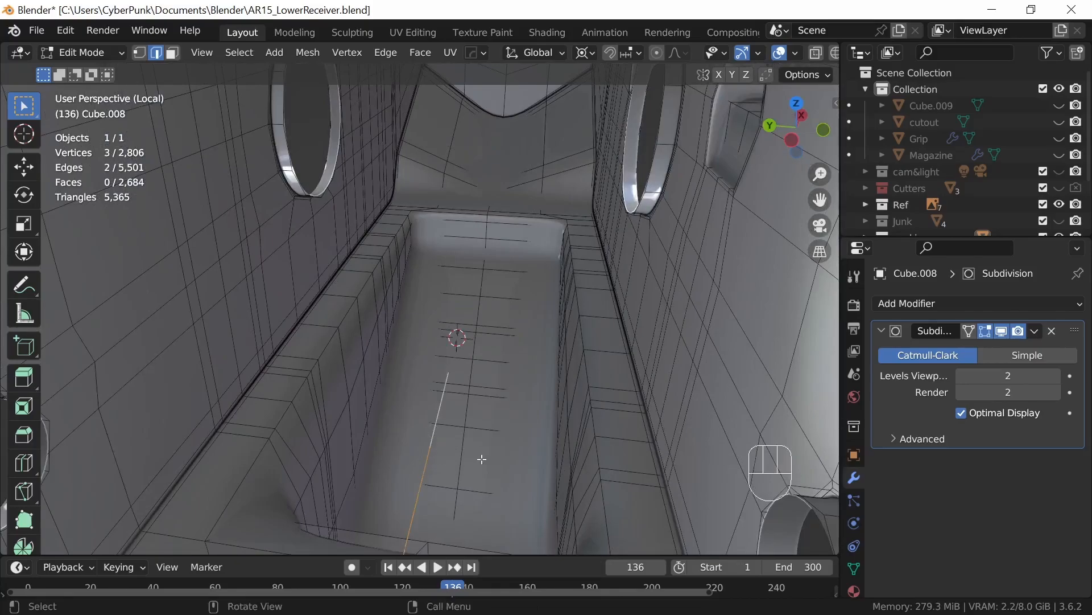
# Step: Delete the two remaining connected stray edges hanging over the recess
pyautogui.press('x')
pyautogui.click(458, 422)
pyautogui.keyDown('ctrl'); pyautogui.moveTo(458, 428); pyautogui.dragTo(566, 431, button='middle'); pyautogui.keyUp('ctrl')
# Step: Return to Object Mode and examine the merged, subdivided receiver around the trigger guard, outer sides and interior floor
pyautogui.press('Tab')
pyautogui.moveTo(694, 447); pyautogui.dragTo(535, 414, button='middle')
pyautogui.keyDown('ctrl'); pyautogui.moveTo(534, 414); pyautogui.dragTo(520, 274, button='middle'); pyautogui.keyUp('ctrl')
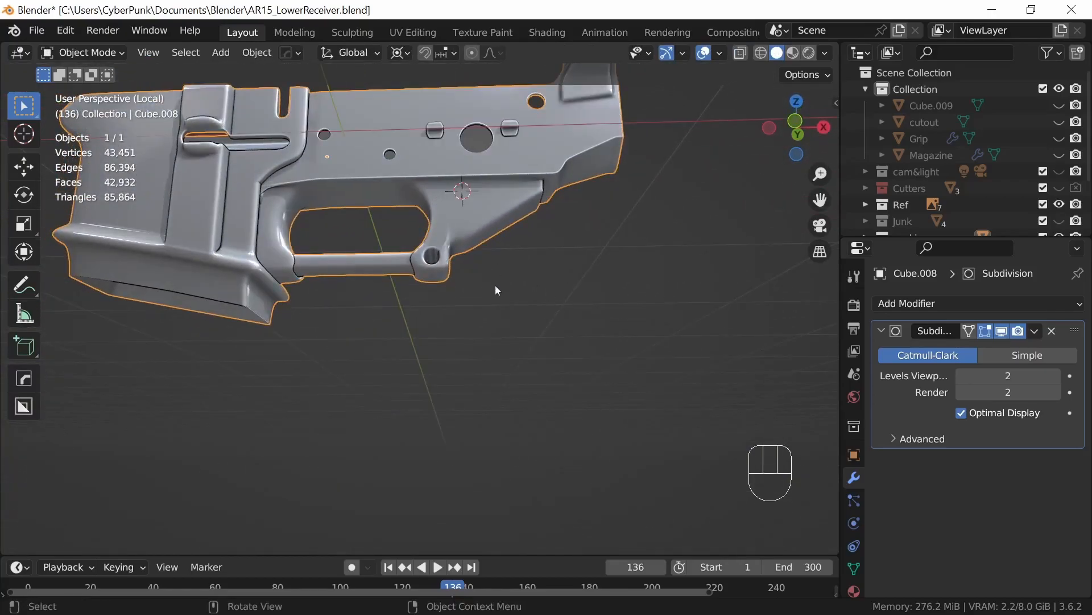
pyautogui.keyDown('ctrl'); pyautogui.moveTo(461, 312); pyautogui.dragTo(444, 205, button='middle'); pyautogui.keyUp('ctrl')
pyautogui.keyDown('ctrl'); pyautogui.moveTo(426, 148); pyautogui.dragTo(412, 175, button='middle'); pyautogui.keyUp('ctrl')
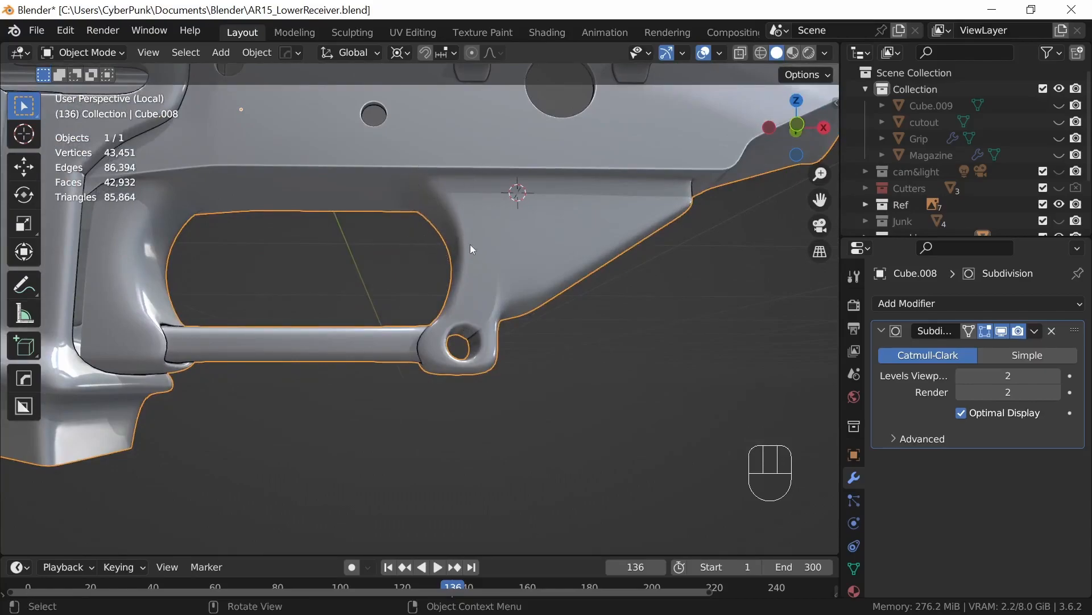
pyautogui.moveTo(685, 280); pyautogui.dragTo(648, 279, button='middle')
pyautogui.moveTo(598, 302); pyautogui.dragTo(509, 307, button='middle')
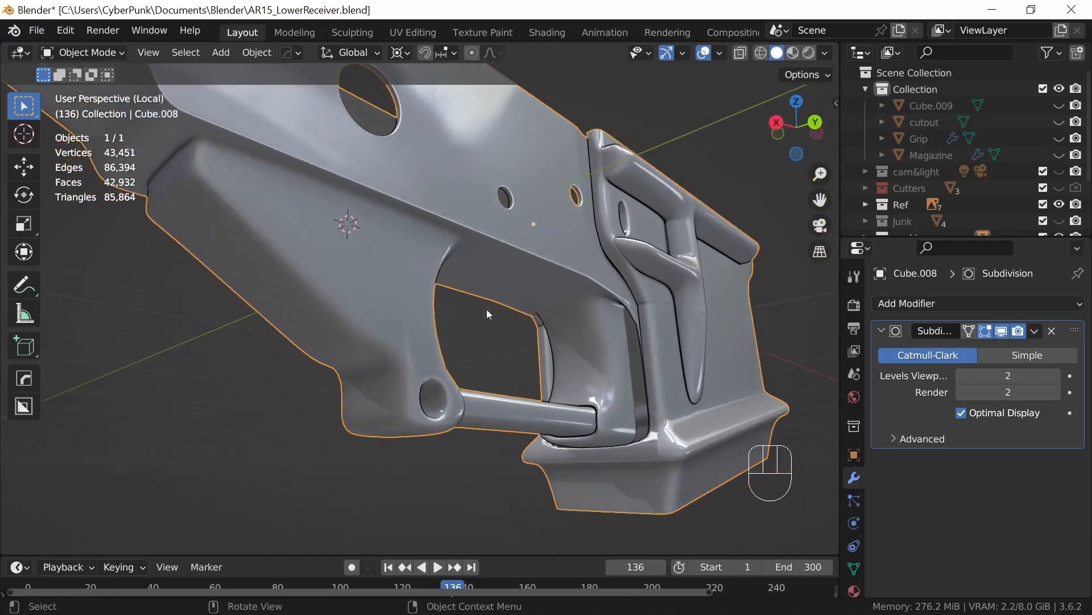
pyautogui.moveTo(688, 350); pyautogui.dragTo(742, 354, button='middle')
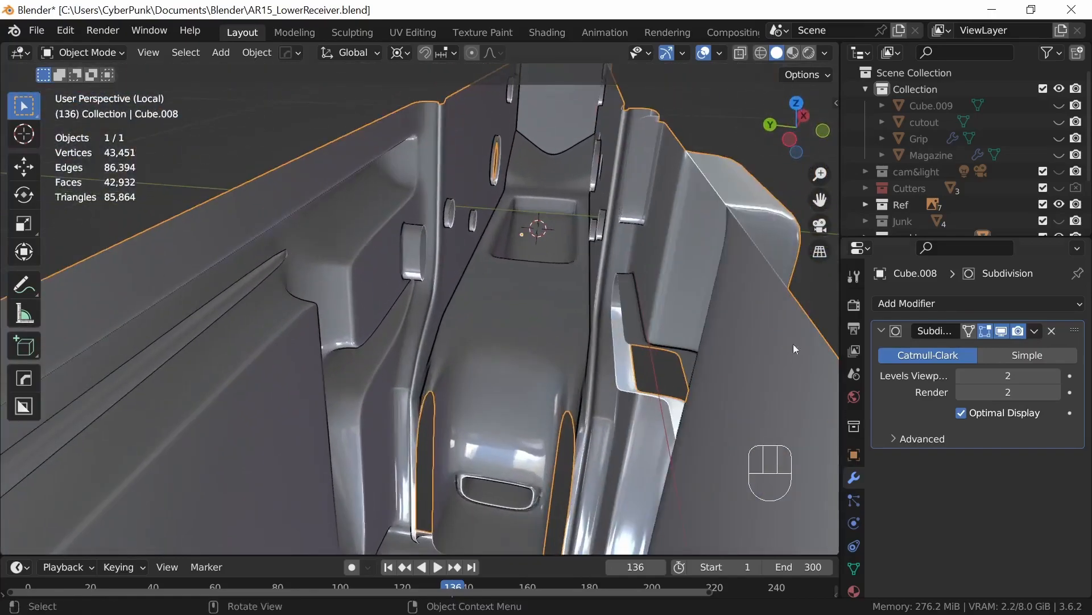
# Step: Turn off the Subdivision modifier's viewport display and open the receiver mesh for editing at the front inner floor
pyautogui.click(1002, 335)
pyautogui.moveTo(636, 421); pyautogui.dragTo(625, 439, button='middle')
pyautogui.keyDown('shift'); pyautogui.moveTo(631, 484); pyautogui.dragTo(664, 312, button='middle'); pyautogui.keyUp('shift')
pyautogui.press('Tab')
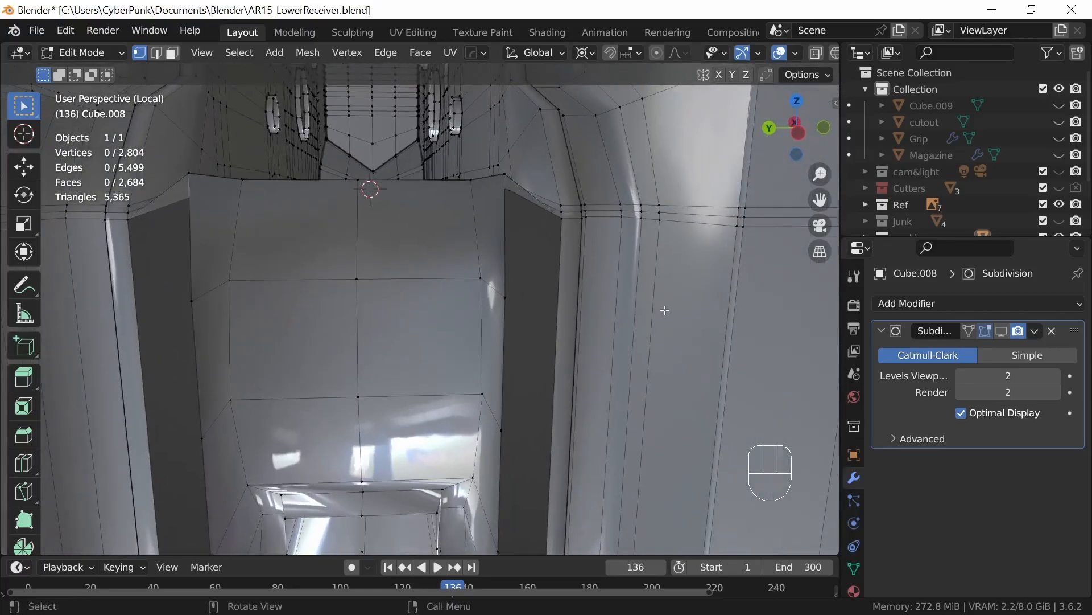
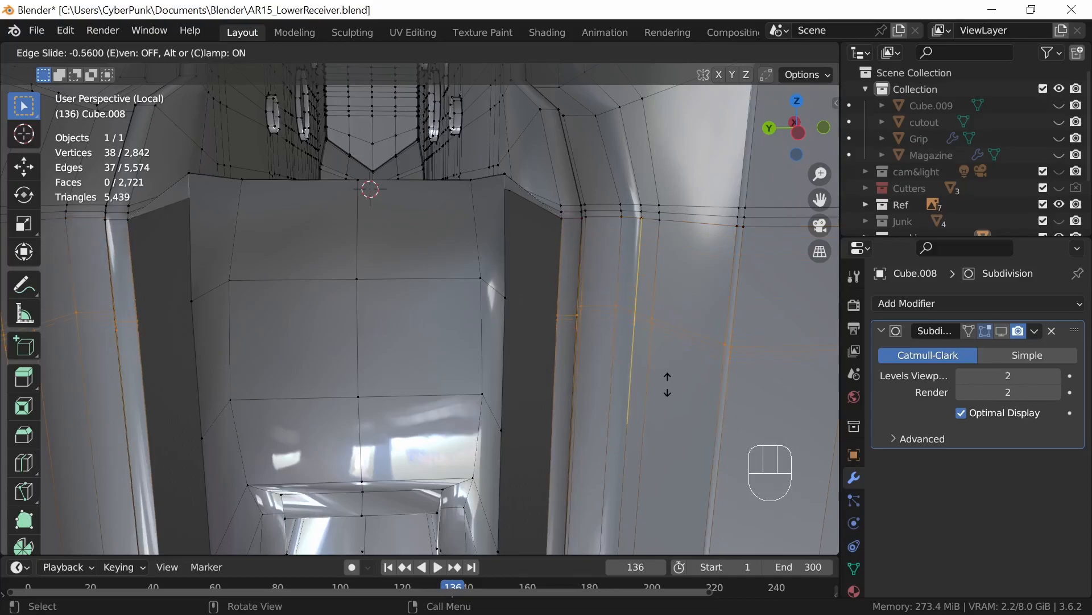
# Step: Place a loop cut around the receiver wall at slide factor -0.6 and join its vertex to the inner block across the side gap
pyautogui.click(666, 383)
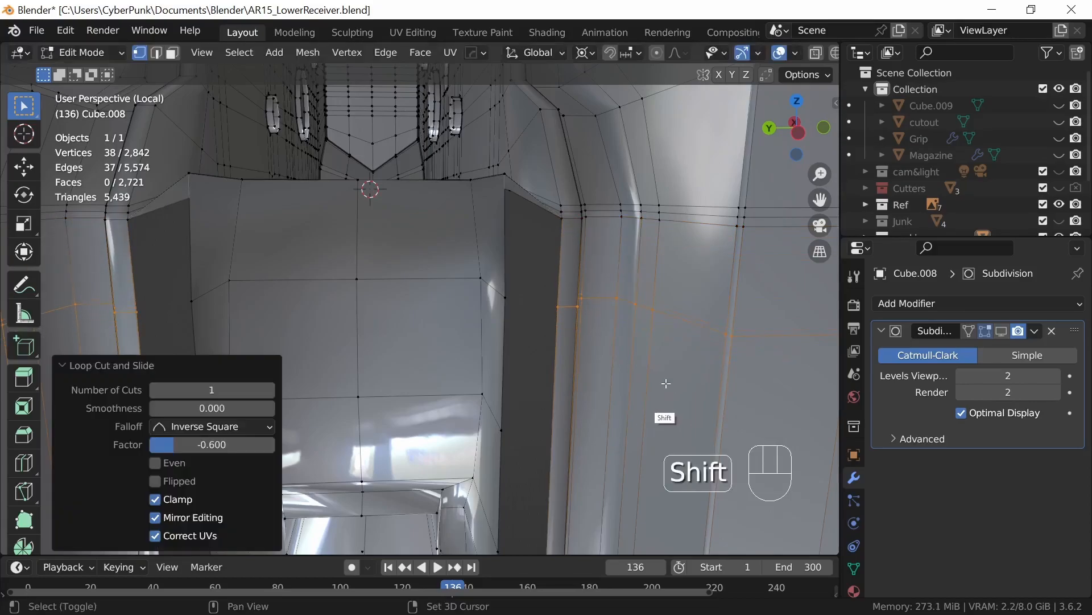
pyautogui.moveTo(652, 392); pyautogui.dragTo(551, 334, button='middle')
pyautogui.press('2')
pyautogui.moveTo(506, 269); pyautogui.dragTo(531, 227, button='middle')
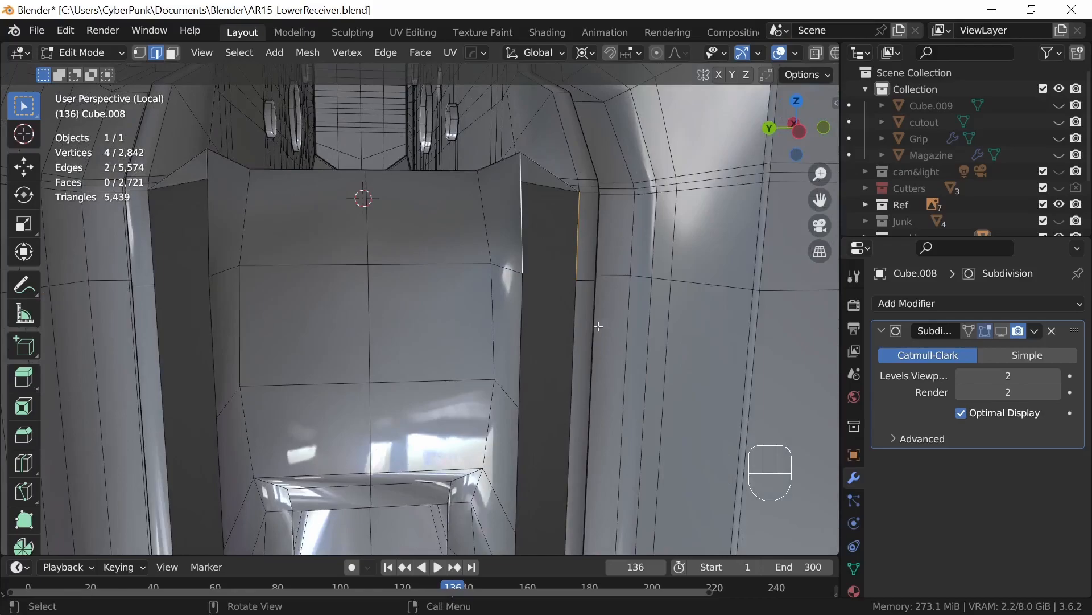
pyautogui.keyDown('shift'); pyautogui.click(521, 274); pyautogui.keyUp('shift')
pyautogui.moveTo(523, 279); pyautogui.dragTo(594, 346, button='middle')
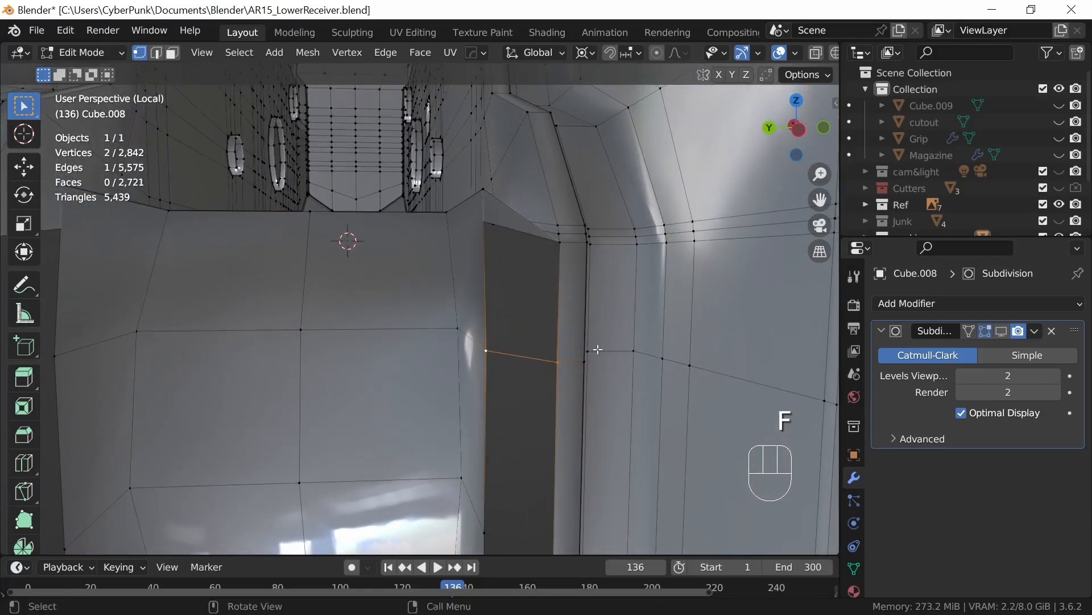
# Step: Fill the uppermost section of the side gap above the new connecting edge with a face
pyautogui.keyDown('shift'); pyautogui.click(487, 301); pyautogui.keyUp('shift')
pyautogui.moveTo(486, 301); pyautogui.dragTo(583, 395, button='middle')
pyautogui.moveTo(611, 408); pyautogui.dragTo(589, 400, button='middle')
pyautogui.scroll(-1, 610, 399)
# Step: Add another loop cut lower on the wall at slide factor about 0.2 and bridge the side gap with an edge at that height
pyautogui.press('1')
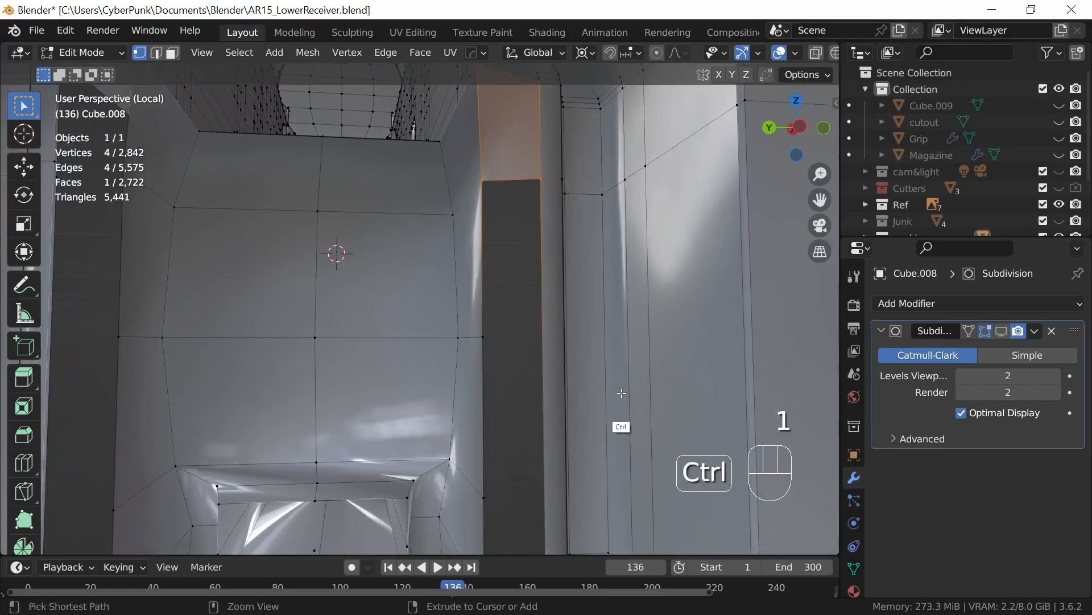
pyautogui.hotkey('ctrl', 'r')
pyautogui.click(622, 391)
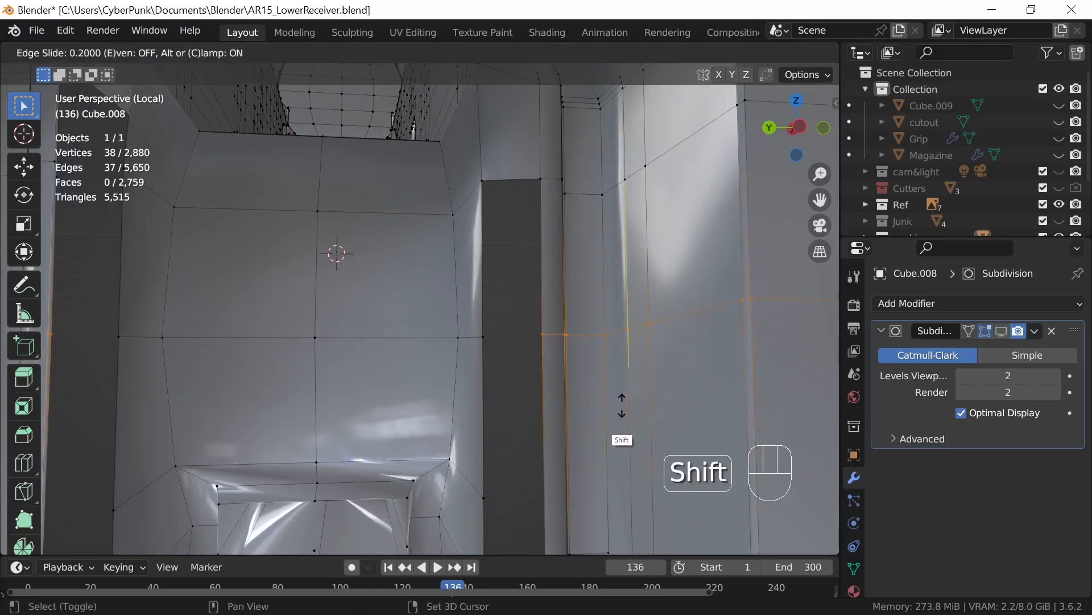
pyautogui.keyDown('shift'); pyautogui.click(622, 405); pyautogui.keyUp('shift')
pyautogui.click(538, 336)
pyautogui.keyDown('shift'); pyautogui.click(482, 337); pyautogui.keyUp('shift')
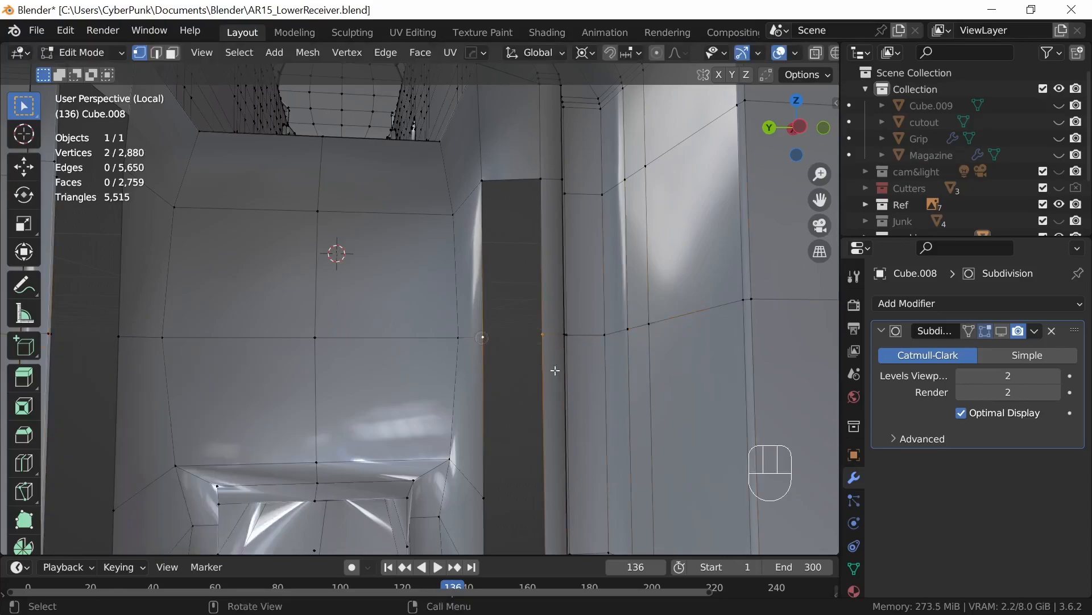
pyautogui.moveTo(578, 425)
pyautogui.keyDown('shift'); pyautogui.mouseDown(button='middle')
pyautogui.moveTo(588, 467)
pyautogui.moveTo(578, 431)
pyautogui.mouseUp(button='middle'); pyautogui.keyUp('shift')
# Step: Fill the second section of the side gap between the block and wall edges with a face
pyautogui.press('2')
pyautogui.keyDown('shift'); pyautogui.click(537, 273); pyautogui.keyUp('shift')
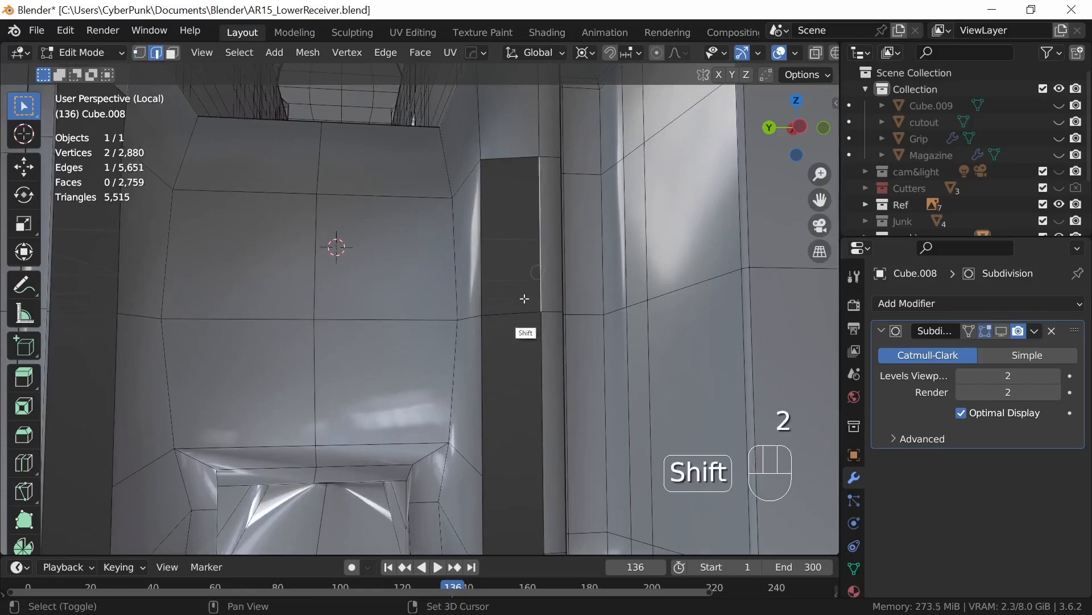
pyautogui.press('f')
pyautogui.keyDown('shift'); pyautogui.moveTo(605, 419); pyautogui.dragTo(591, 365, button='middle'); pyautogui.keyUp('shift')
pyautogui.press('1')
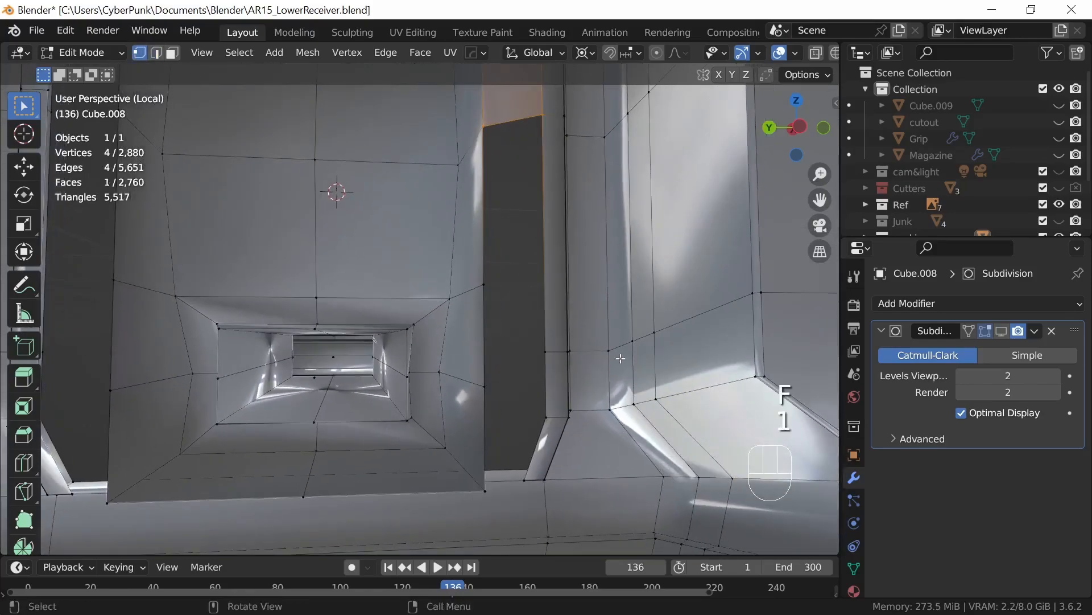
pyautogui.hotkey('ctrl', 'r')
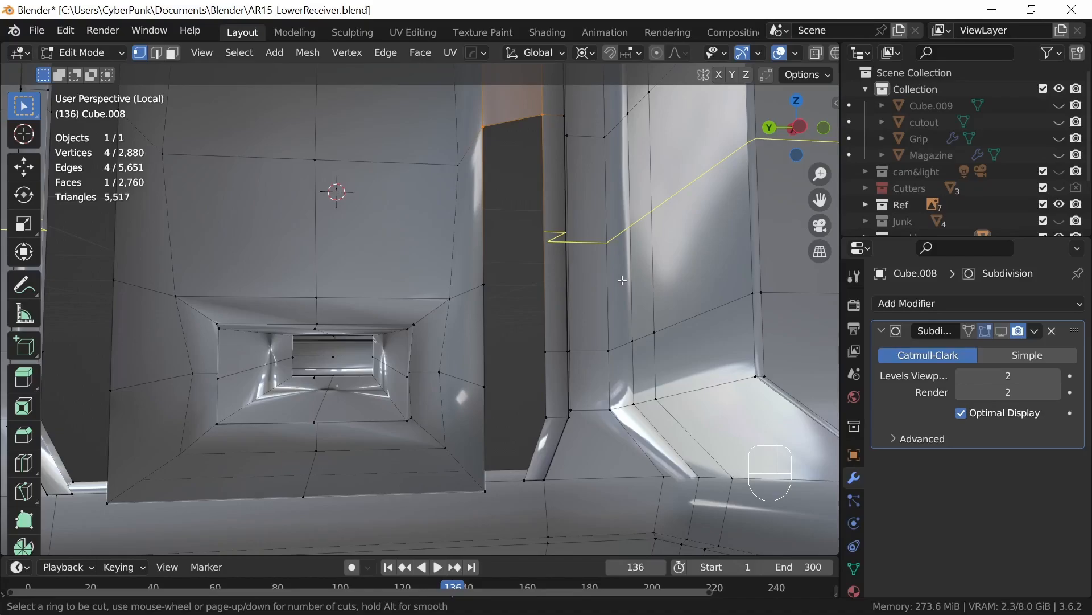
pyautogui.press('Escape')
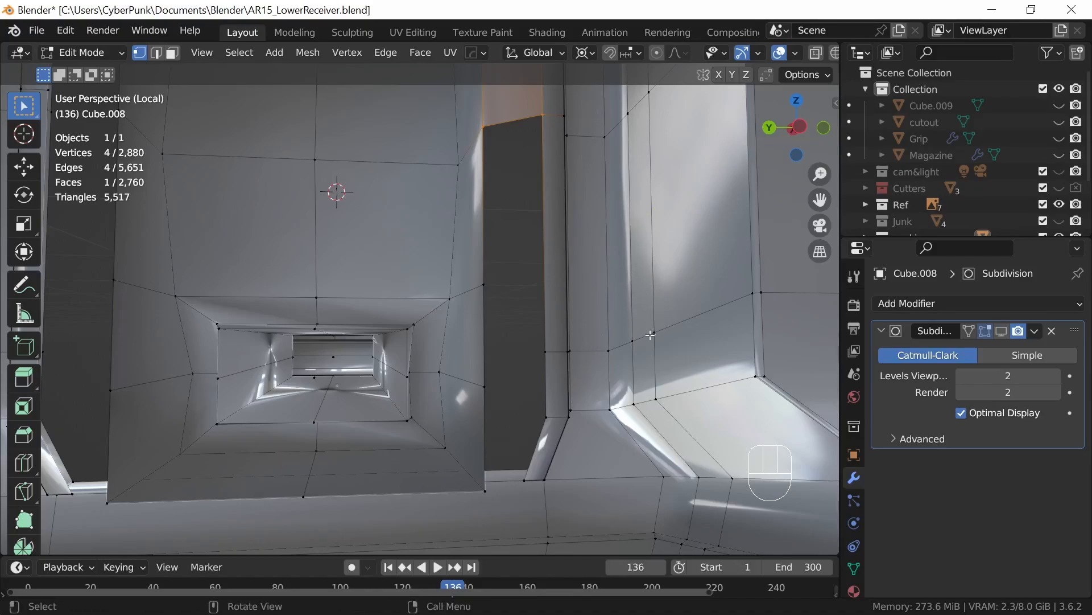
# Step: Slide the horizontal edge loop around the lower magazine well wall by a factor of 0.291
pyautogui.moveTo(559, 353)
pyautogui.mouseDown(button='middle')
pyautogui.moveTo(592, 376)
pyautogui.moveTo(608, 366)
pyautogui.moveTo(514, 409)
pyautogui.moveTo(402, 427)
pyautogui.moveTo(371, 409)
pyautogui.mouseUp(button='middle')
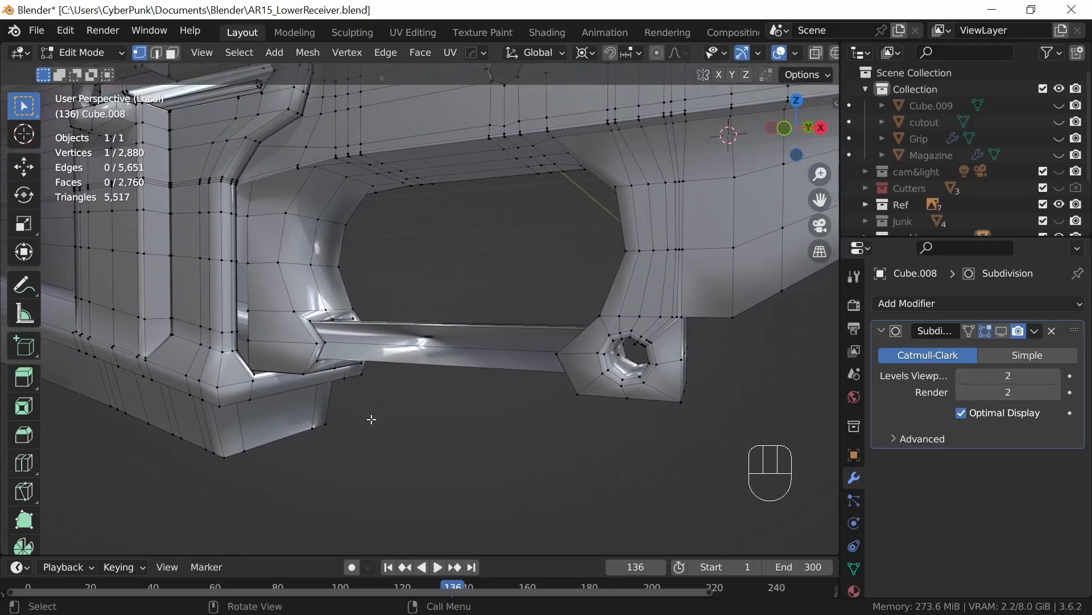
pyautogui.press('2')
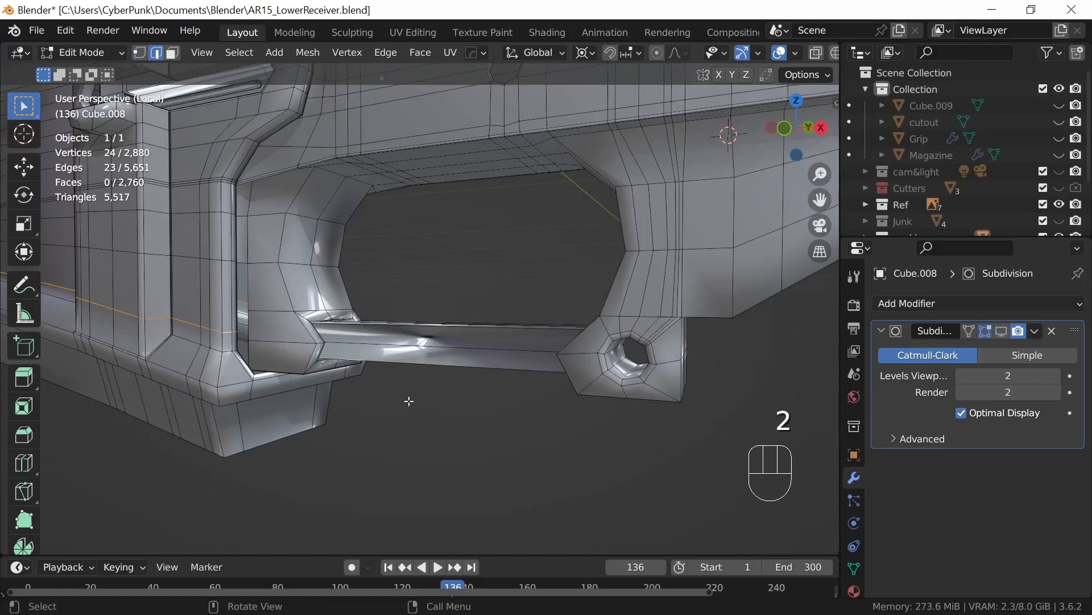
pyautogui.press('g')
pyautogui.press('g')
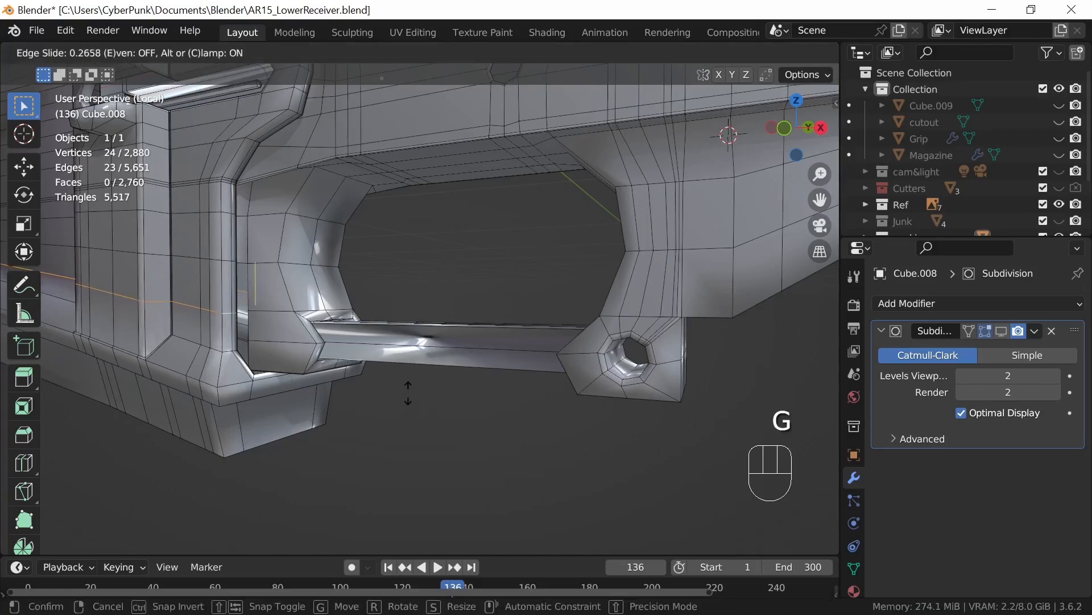
pyautogui.click(408, 392)
pyautogui.moveTo(411, 426); pyautogui.dragTo(692, 453, button='middle')
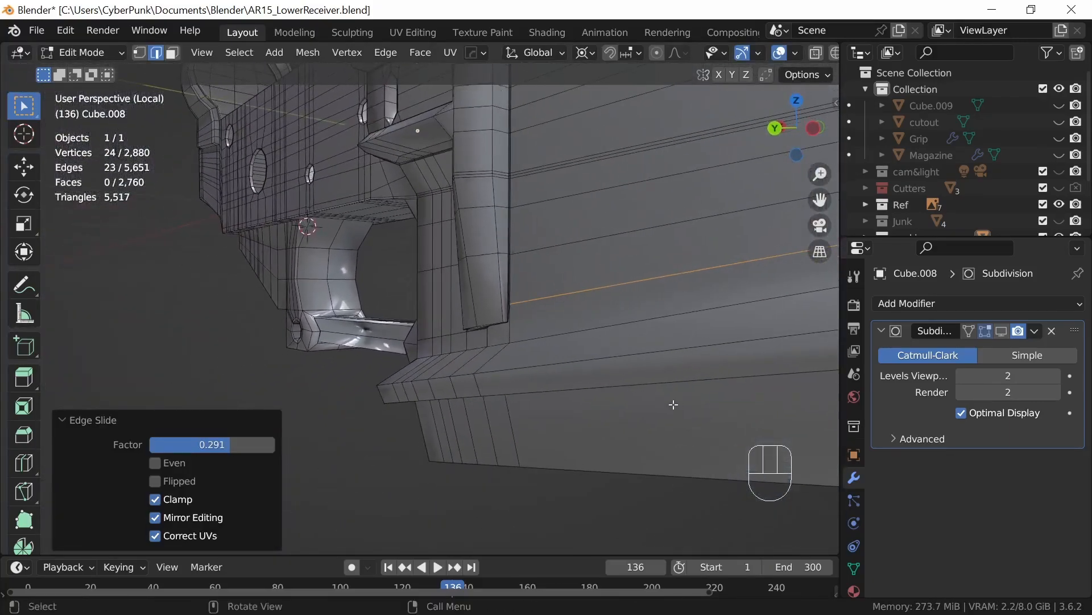
# Step: Preview the subdivided receiver in Object Mode and examine the patched area, returning to the unsubdivided mesh in vertex selection
pyautogui.click(1001, 330)
pyautogui.press('Tab')
pyautogui.moveTo(685, 388); pyautogui.dragTo(455, 433, button='middle')
pyautogui.press('Tab')
pyautogui.press('Tab')
pyautogui.press('Tab')
pyautogui.keyDown('ctrl'); pyautogui.moveTo(492, 468); pyautogui.dragTo(532, 396, button='middle'); pyautogui.keyUp('ctrl')
pyautogui.press('1')
pyautogui.click(1005, 332)
# Step: Connect the next pair of facing vertices across the remaining side gap with an edge
pyautogui.click(592, 349)
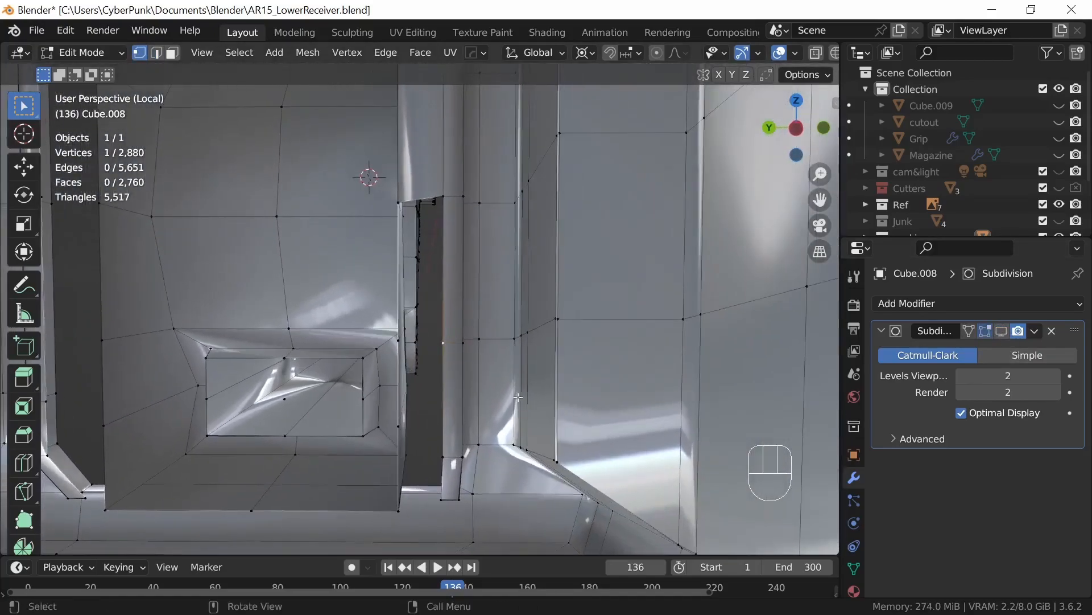
pyautogui.moveTo(433, 394); pyautogui.dragTo(482, 390, button='middle')
pyautogui.keyDown('shift'); pyautogui.click(564, 323); pyautogui.keyUp('shift')
pyautogui.moveTo(567, 323); pyautogui.dragTo(572, 345, button='middle')
# Step: Fill the third section of the side gap above the latest connecting edge with a face
pyautogui.press('2')
pyautogui.keyDown('shift'); pyautogui.click(470, 343); pyautogui.keyUp('shift')
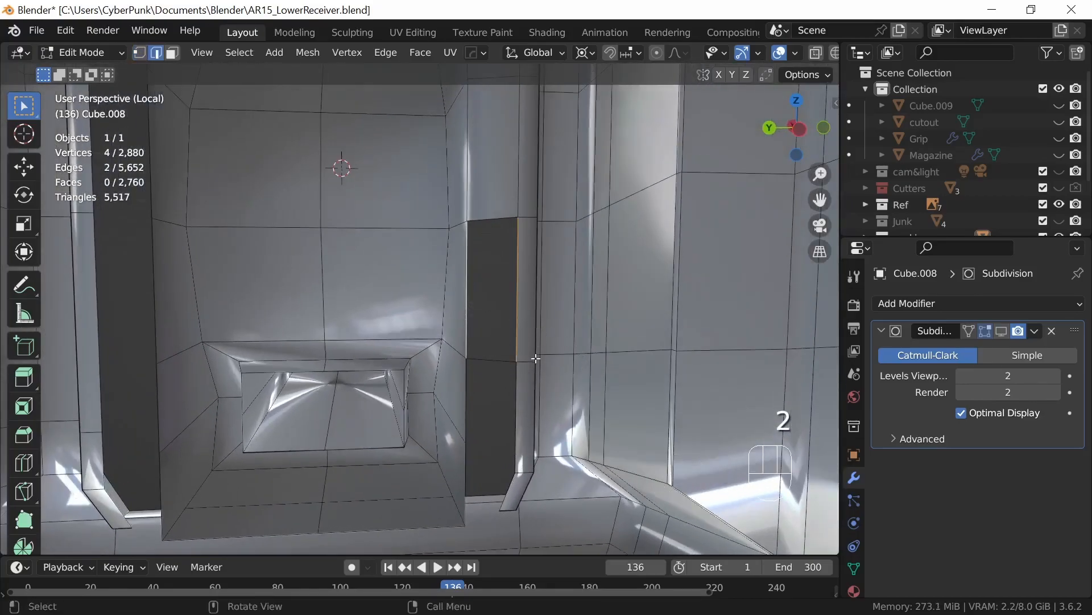
pyautogui.press('f')
pyautogui.moveTo(580, 444); pyautogui.dragTo(570, 424, button='middle')
# Step: Join the lower facing vertices across the gap and slide the block-side vertex down along its vertical edge
pyautogui.press('1')
pyautogui.click(509, 342)
pyautogui.keyDown('shift'); pyautogui.click(470, 316); pyautogui.keyUp('shift')
pyautogui.moveTo(521, 375); pyautogui.dragTo(529, 403, button='middle')
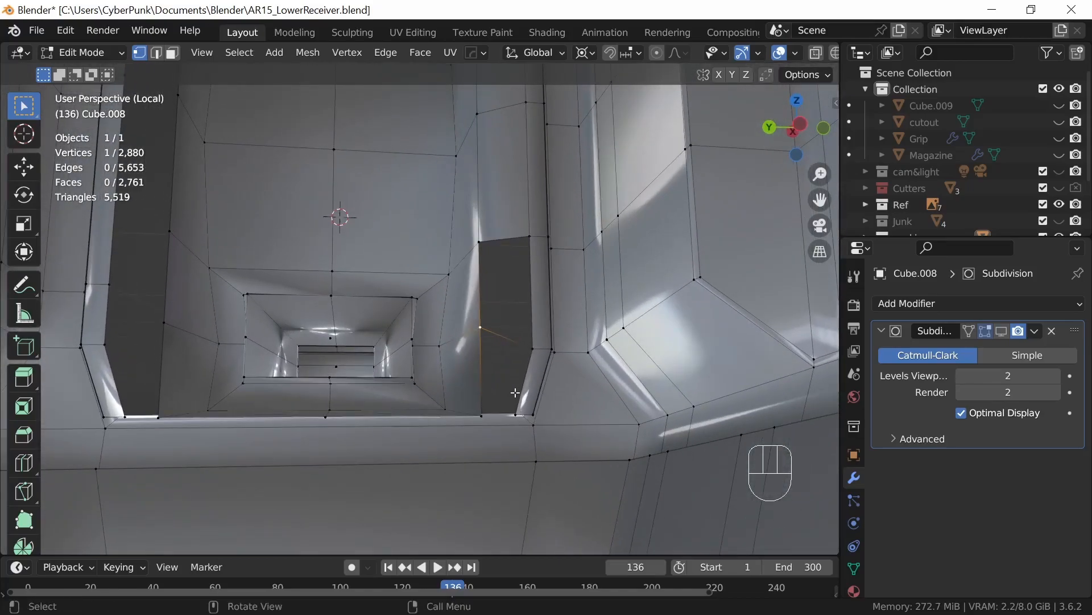
pyautogui.press('g')
pyautogui.press('g')
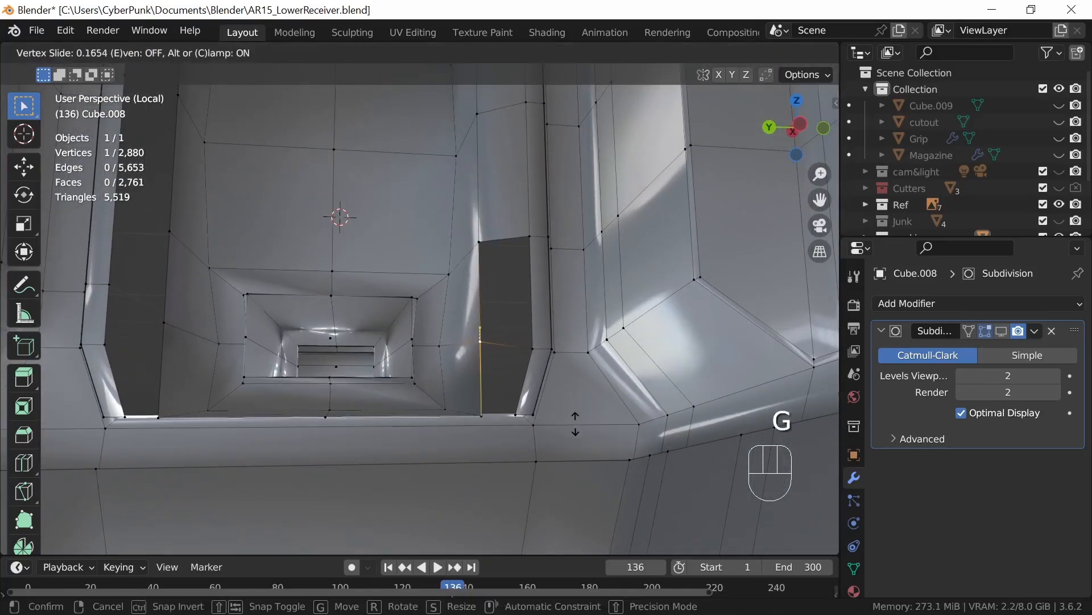
pyautogui.click(574, 433)
pyautogui.moveTo(574, 432); pyautogui.dragTo(599, 432, button='middle')
# Step: Fill the fourth section of the side gap, just above the tapered bottom opening, with a face
pyautogui.press('2')
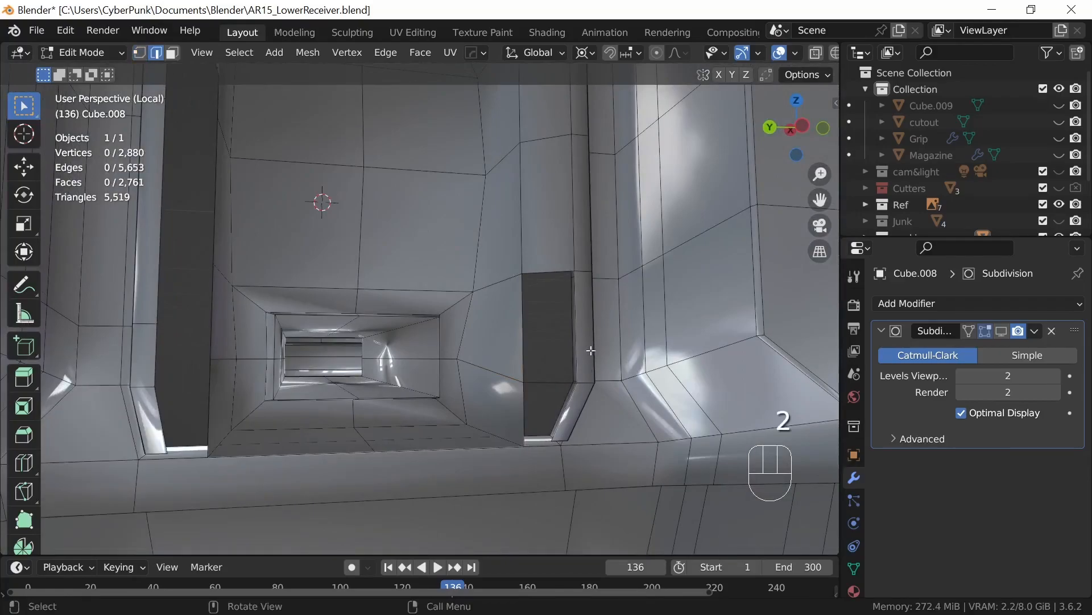
pyautogui.moveTo(597, 378); pyautogui.dragTo(548, 372, button='middle')
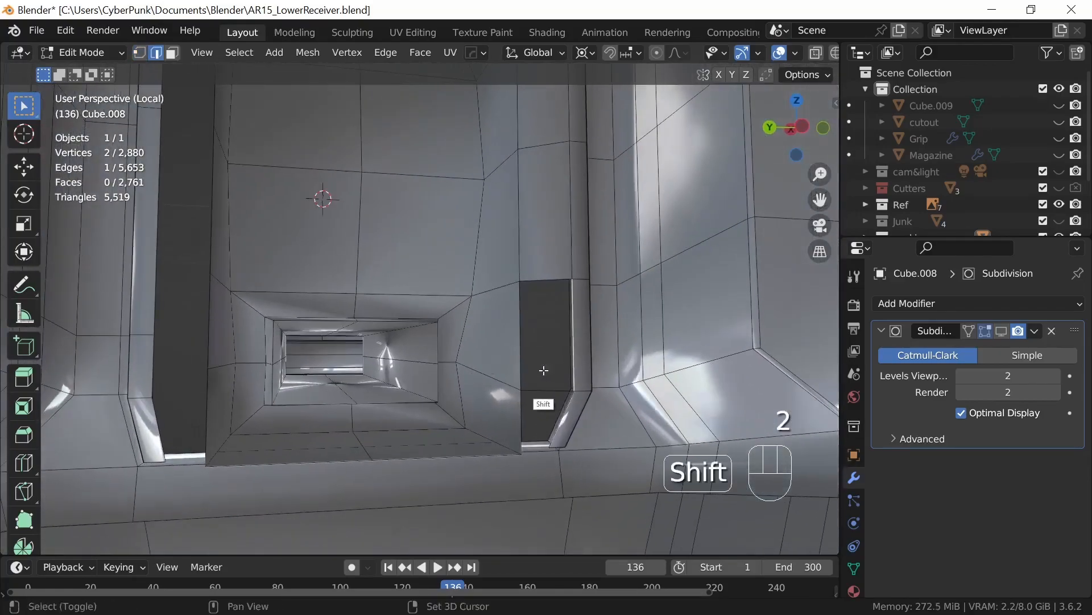
pyautogui.moveTo(610, 416); pyautogui.dragTo(499, 313, button='middle')
pyautogui.moveTo(553, 483); pyautogui.dragTo(525, 422, button='middle')
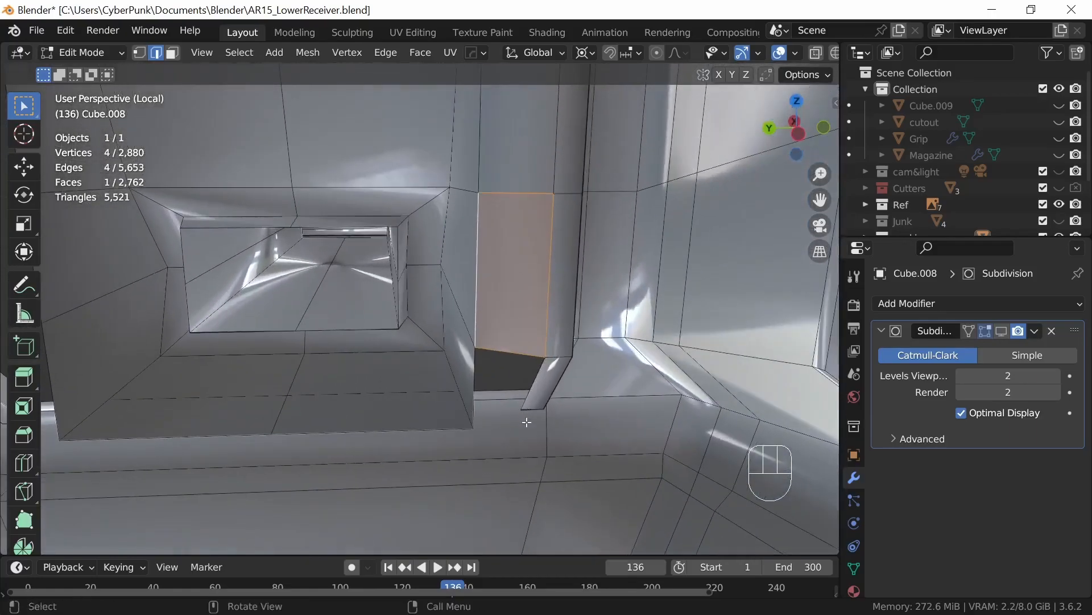
# Step: Add a centred vertical loop cut through the magazine well's end wall and rim below the block
pyautogui.keyDown('shift'); pyautogui.moveTo(533, 467); pyautogui.dragTo(568, 329, button='middle'); pyautogui.keyUp('shift')
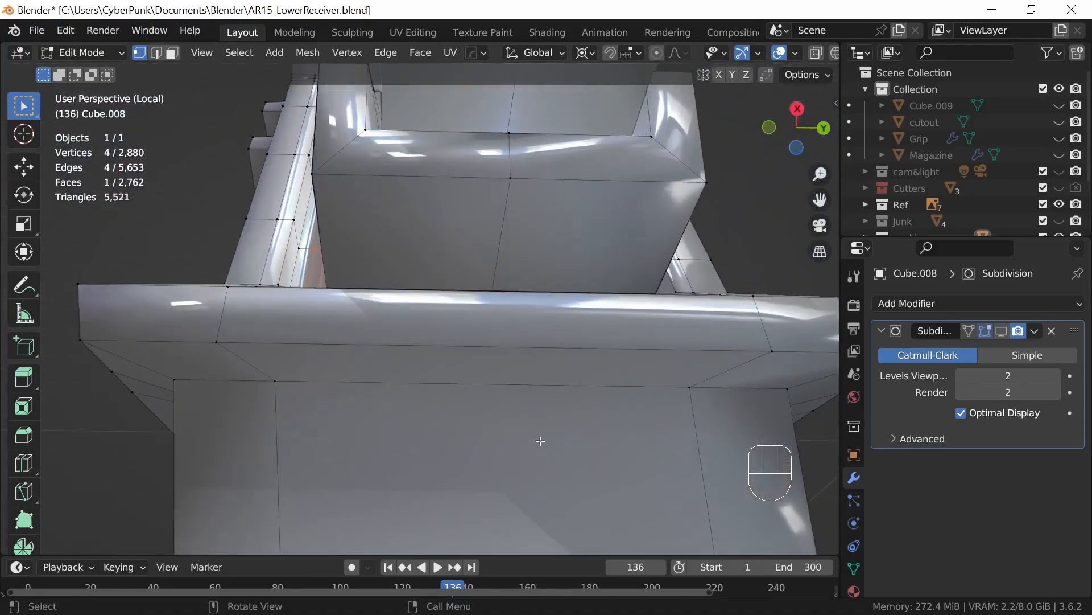
pyautogui.press('ctrl')
pyautogui.hotkey('ctrl', 'r')
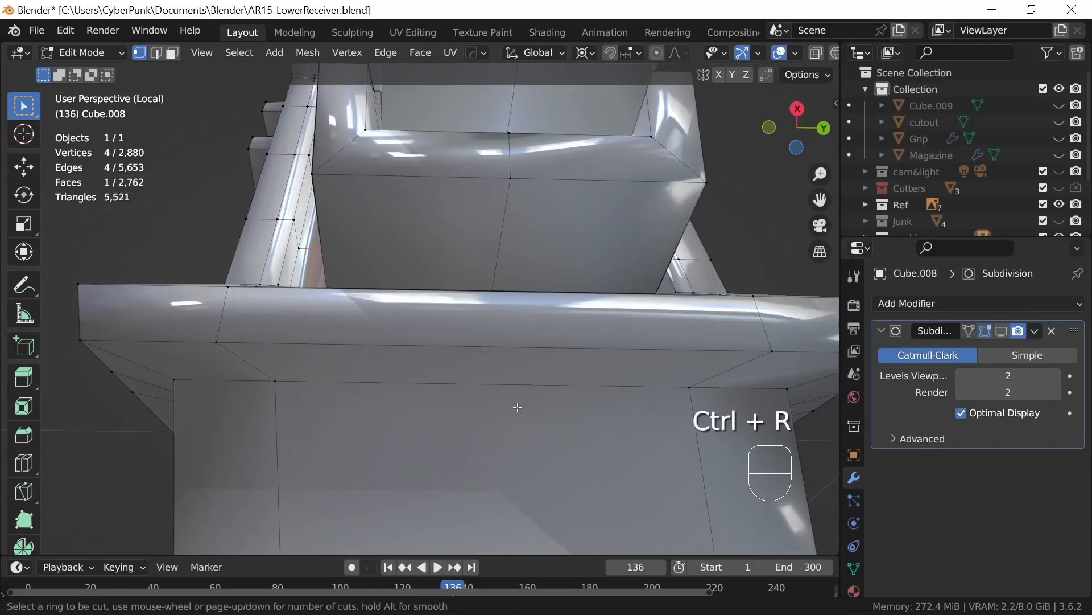
pyautogui.click(507, 393)
pyautogui.rightClick(515, 398)
pyautogui.moveTo(576, 428); pyautogui.dragTo(612, 364, button='middle')
pyautogui.moveTo(790, 362); pyautogui.dragTo(401, 353, button='middle')
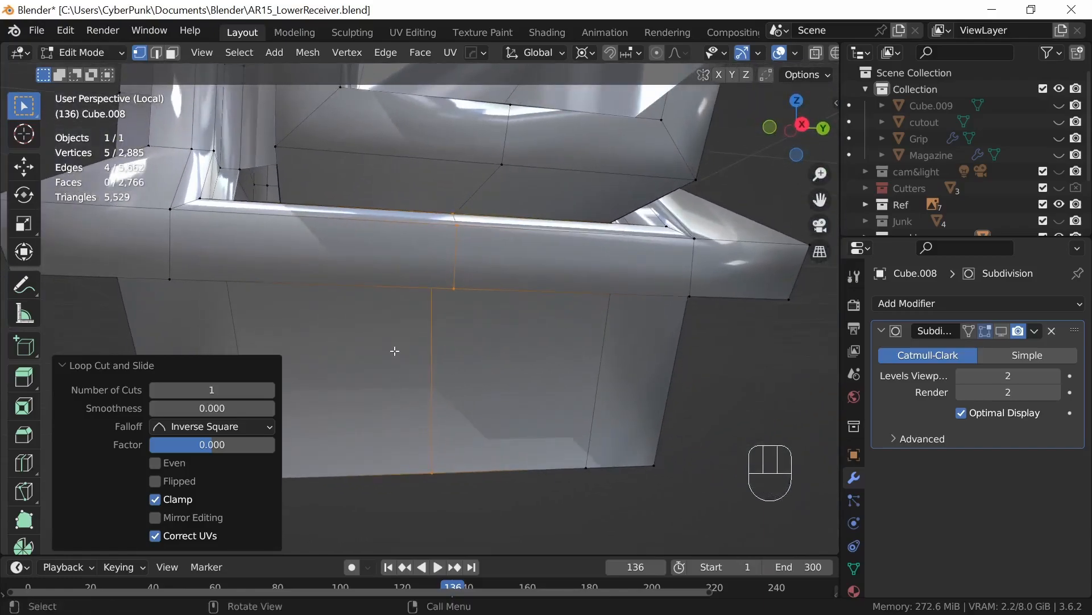
# Step: Add a vertical loop cut between the centre line and one side of the end wall, at slide factor about -0.29
pyautogui.press('ctrl')
pyautogui.hotkey('ctrl', 'r')
pyautogui.click(361, 308)
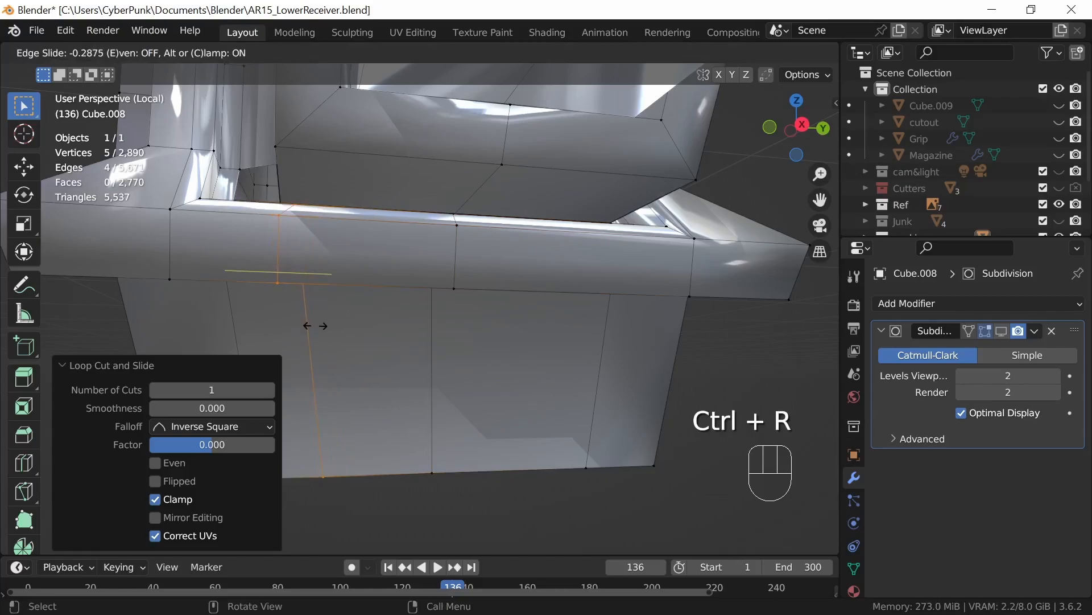
pyautogui.click(316, 326)
pyautogui.moveTo(324, 317); pyautogui.dragTo(595, 353, button='middle')
# Step: Add a matching vertical loop cut on the opposite half of the end wall at slide factor 0.317
pyautogui.keyDown('shift'); pyautogui.moveTo(697, 347); pyautogui.dragTo(519, 399, button='middle'); pyautogui.keyUp('shift')
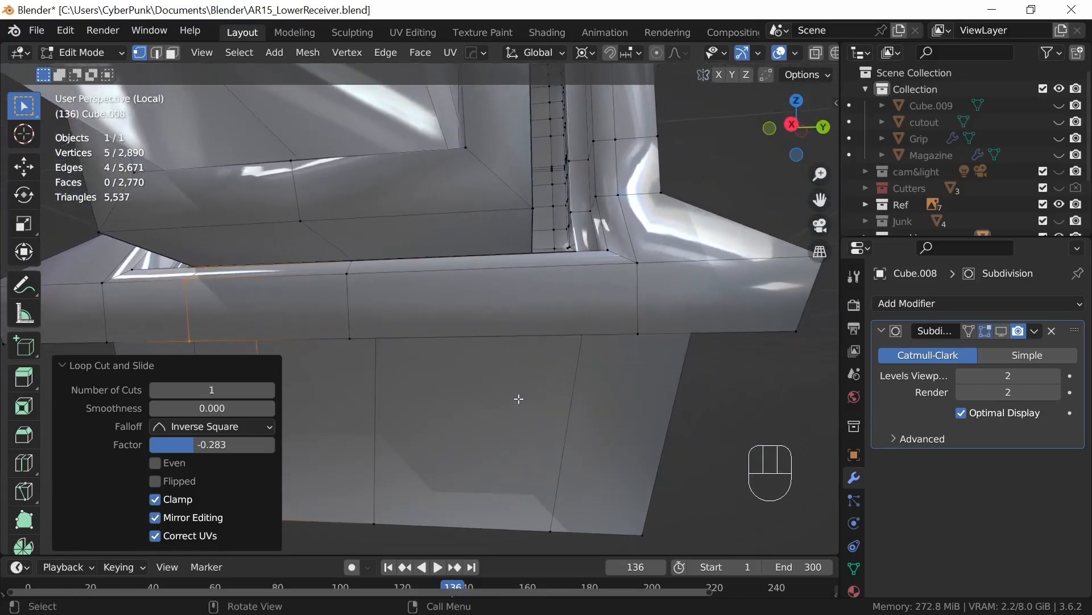
pyautogui.hotkey('ctrl', 'r')
pyautogui.click(516, 367)
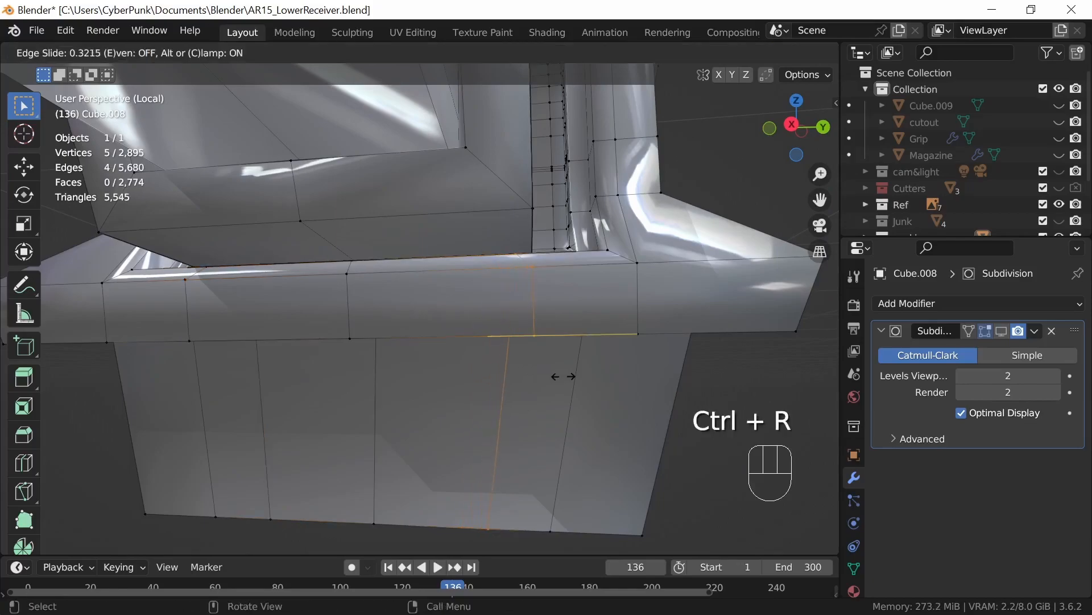
pyautogui.click(562, 377)
pyautogui.moveTo(566, 380); pyautogui.dragTo(511, 381, button='middle')
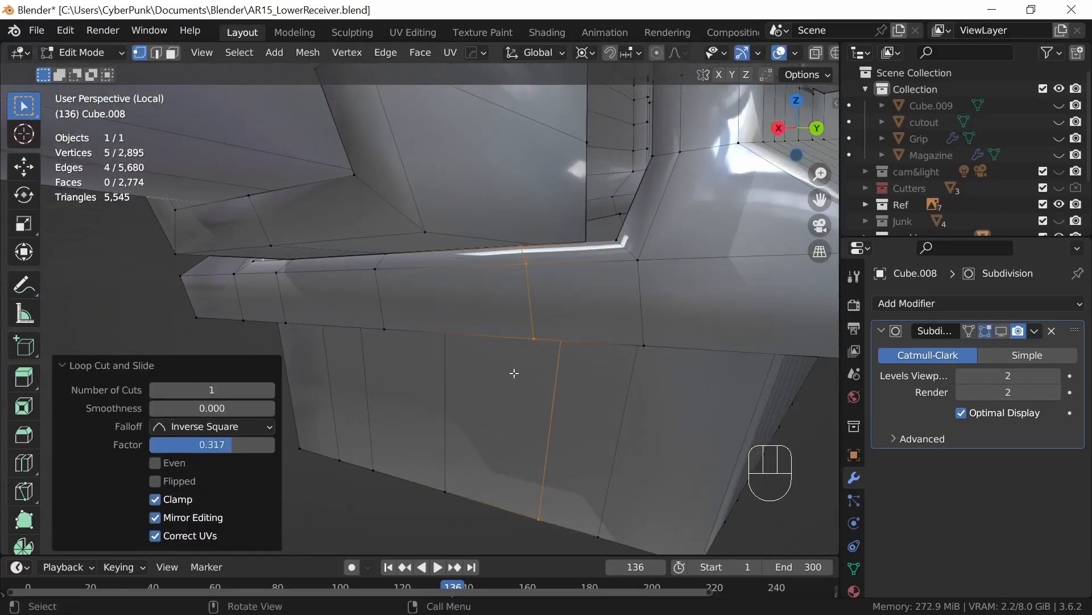
# Step: Slide the newest cut's inner rim vertex along the rim edge toward the block's corner
pyautogui.click(521, 251)
pyautogui.moveTo(522, 251); pyautogui.dragTo(575, 330, button='middle')
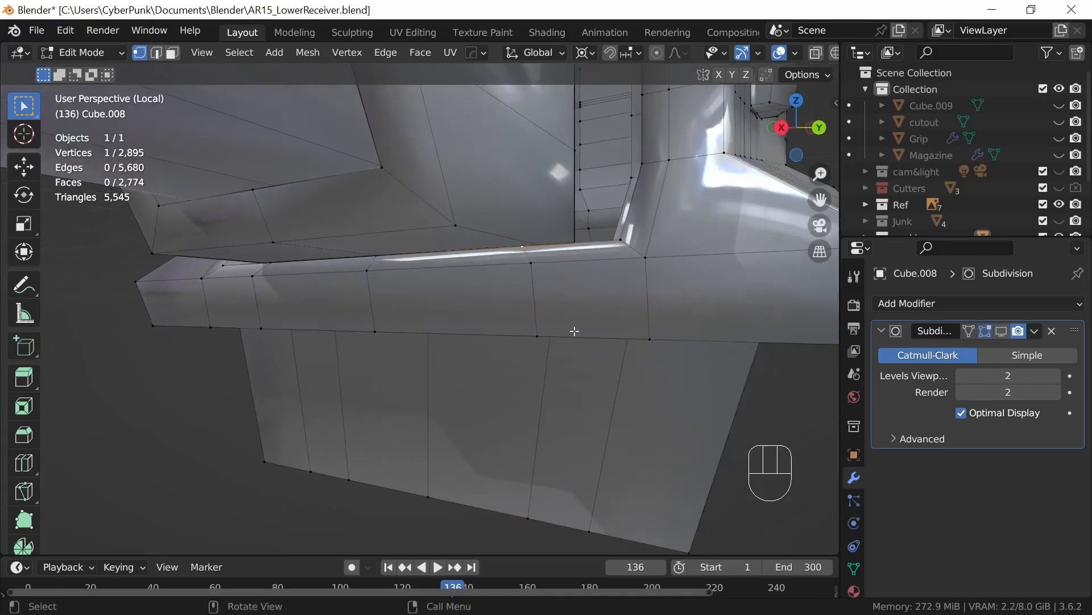
pyautogui.press('g')
pyautogui.press('g')
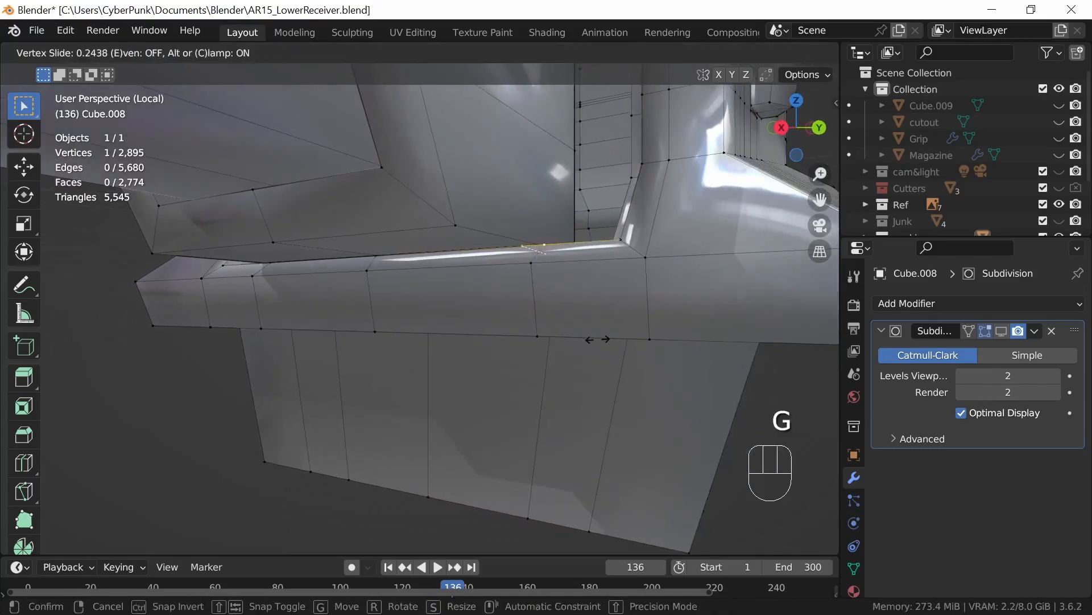
pyautogui.click(592, 352)
pyautogui.moveTo(583, 373); pyautogui.dragTo(667, 394, button='middle')
pyautogui.press('g')
pyautogui.press('g')
pyautogui.click(578, 399)
# Step: Slide the inner rim vertex of the opposite cut along its edge by a factor of 0.198 toward the block's other corner
pyautogui.click(381, 256)
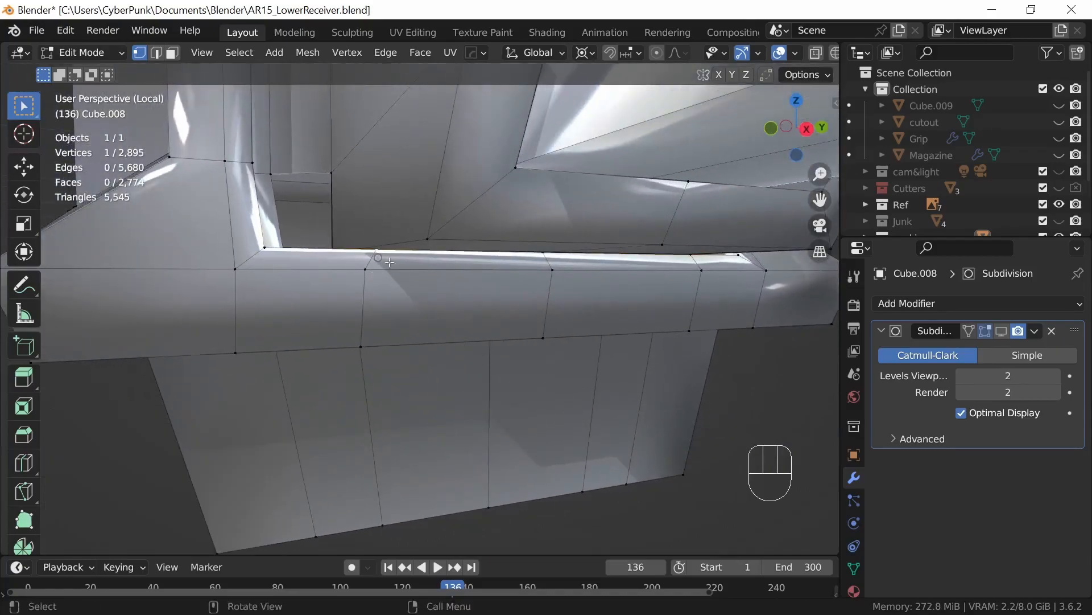
pyautogui.moveTo(473, 370); pyautogui.dragTo(478, 402, button='middle')
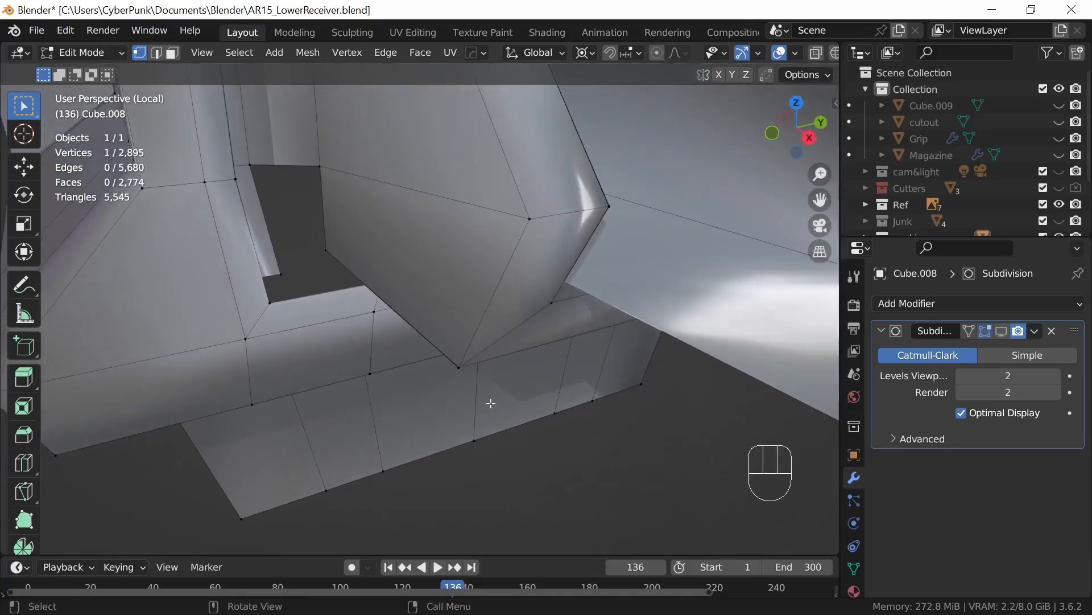
pyautogui.press('g')
pyautogui.press('g')
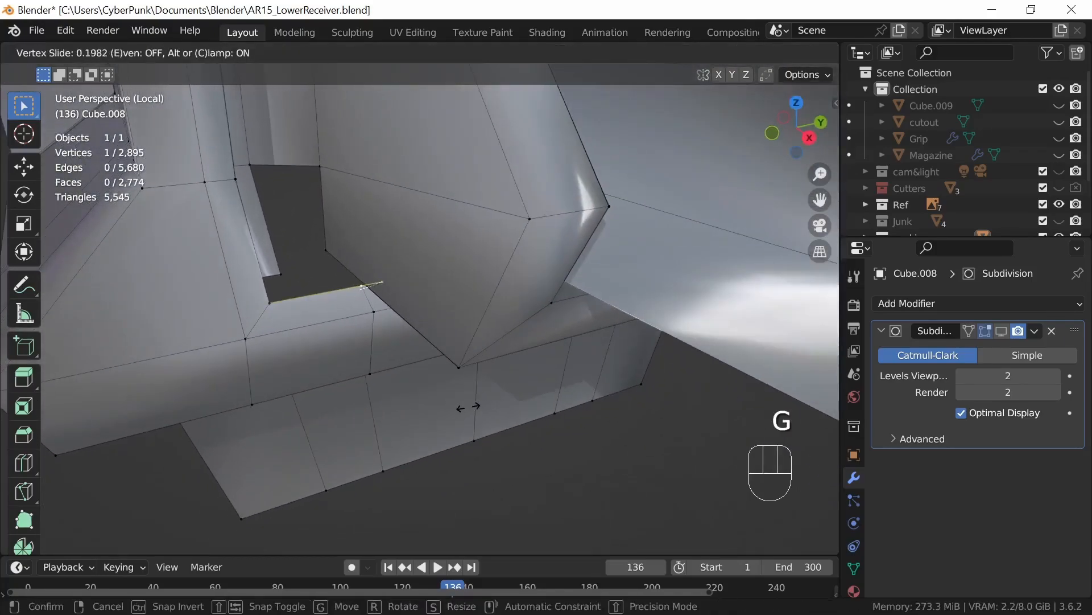
pyautogui.click(468, 406)
# Step: Add a vertical loop cut through the block's side wall near the receiver gap, at slide factor about 0.22
pyautogui.moveTo(487, 410); pyautogui.dragTo(469, 240, button='middle')
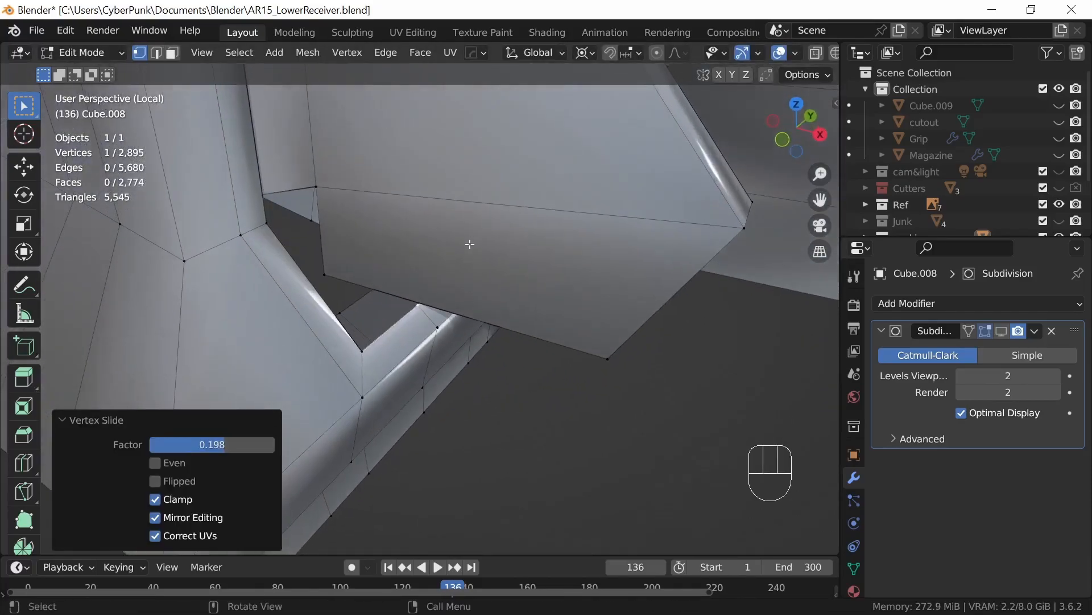
pyautogui.hotkey('ctrl', 'r')
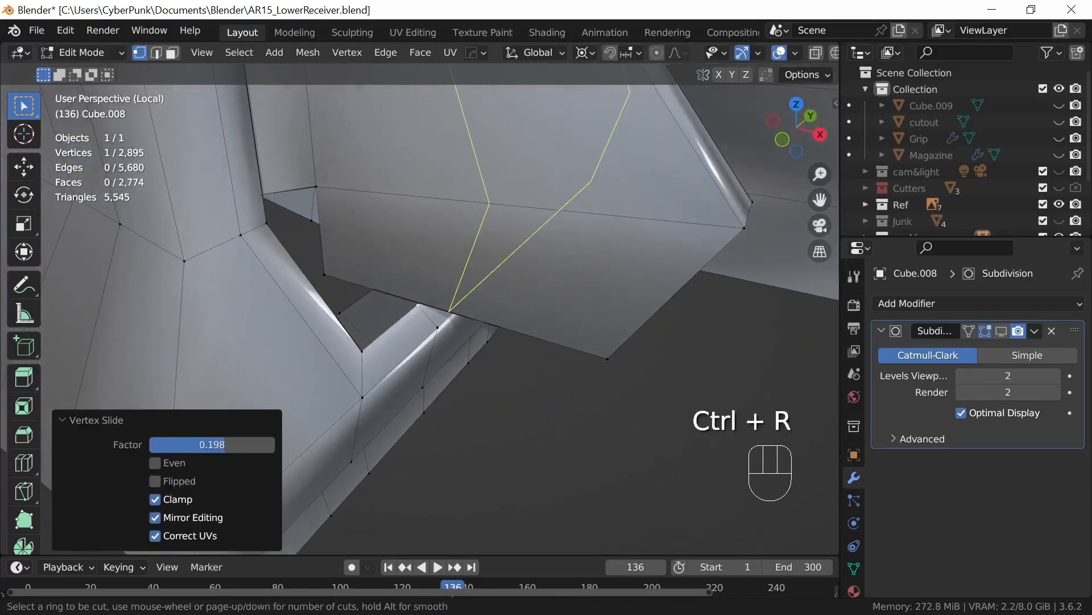
pyautogui.click(476, 207)
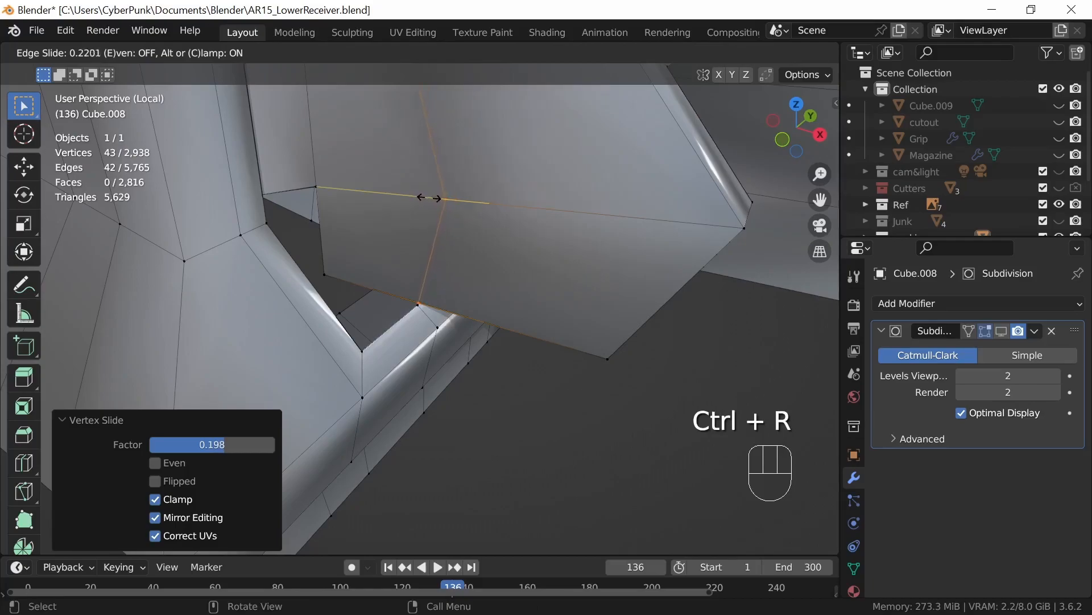
pyautogui.click(431, 200)
# Step: Place the 3D cursor on the inner rim vertex and scale the block's adjacent cut vertex to 0 onto it
pyautogui.moveTo(596, 408); pyautogui.dragTo(503, 360, button='middle')
pyautogui.click(414, 289)
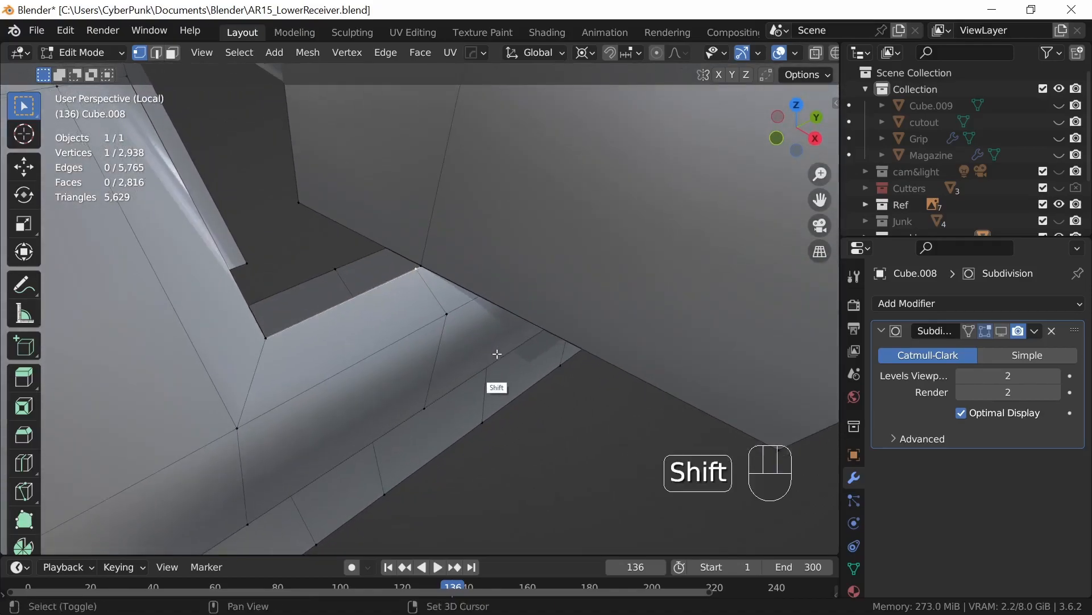
pyautogui.hotkey('shift', 's')
pyautogui.click(492, 447)
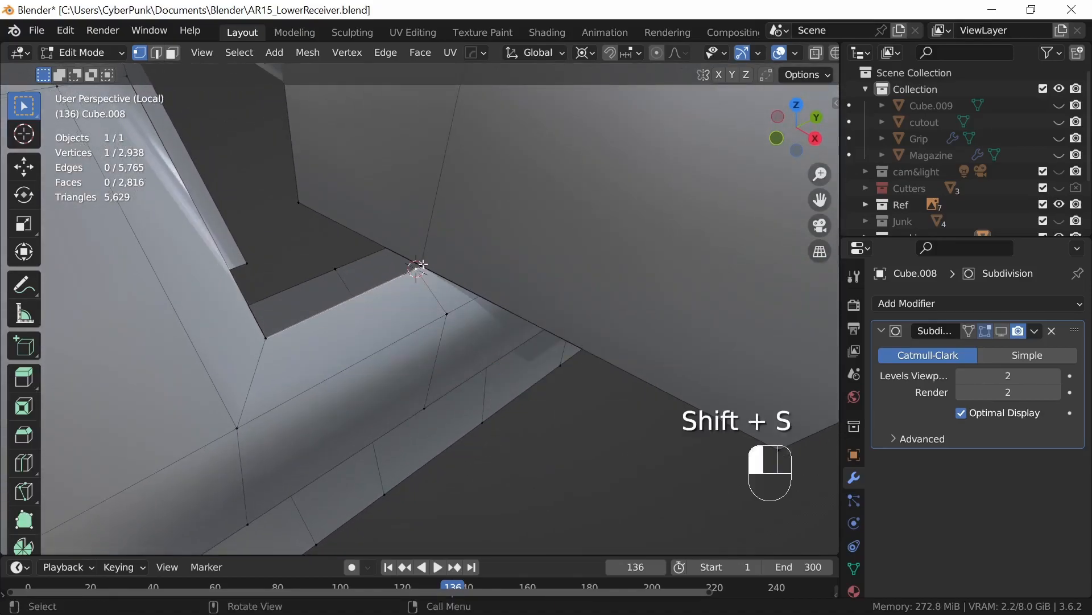
pyautogui.write('s')
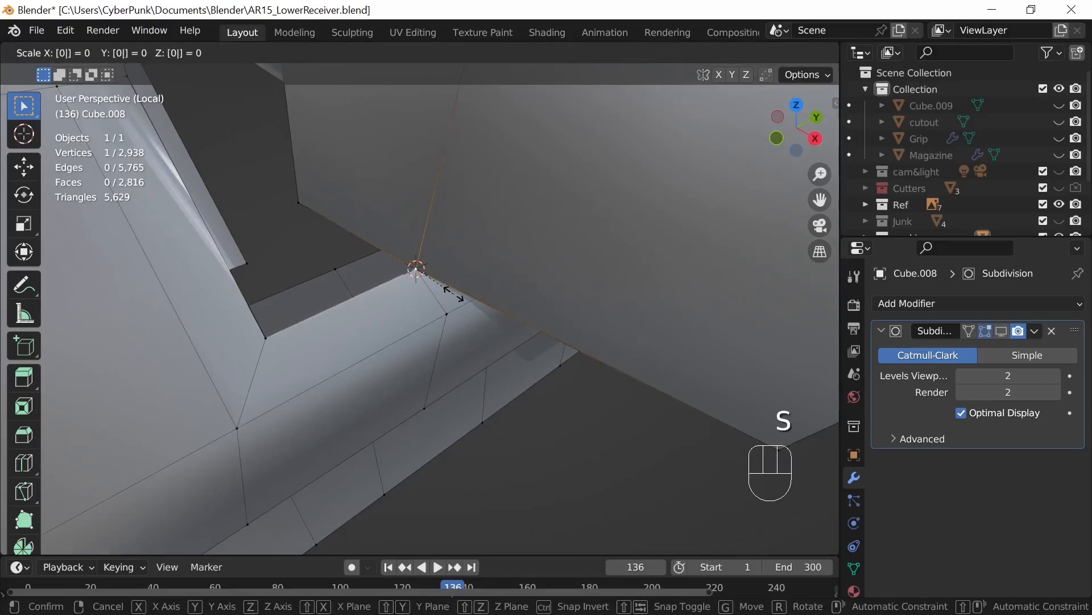
pyautogui.write('0')
pyautogui.press('Return')
# Step: Place the 3D cursor on the opposite rim vertex and scale the block's matching lower-edge vertex to 0 onto it
pyautogui.moveTo(653, 433); pyautogui.dragTo(558, 364, button='middle')
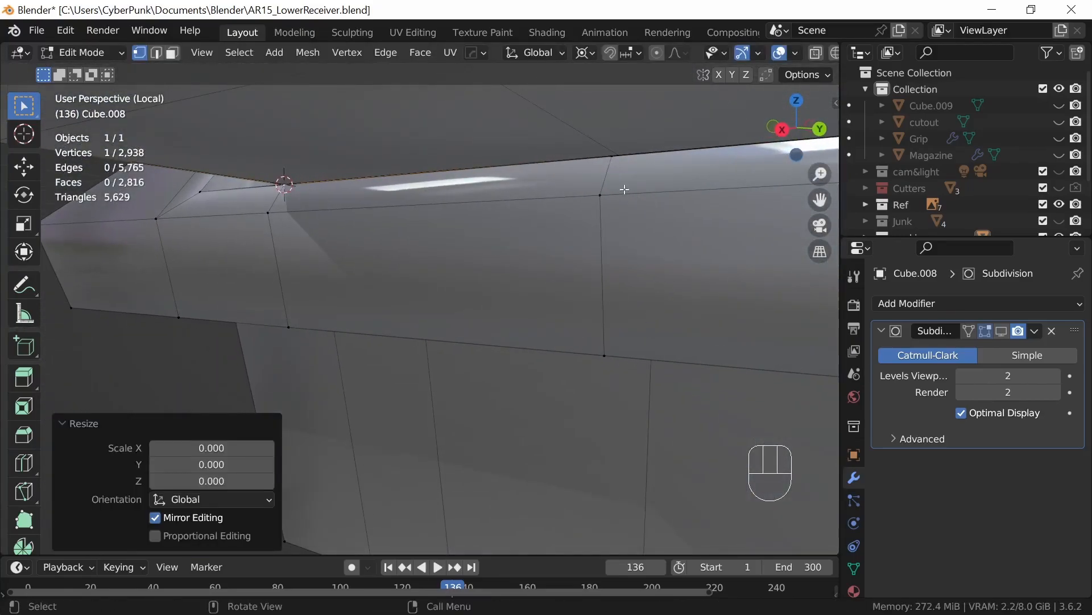
pyautogui.click(613, 158)
pyautogui.hotkey('shift', 's')
pyautogui.click(635, 313)
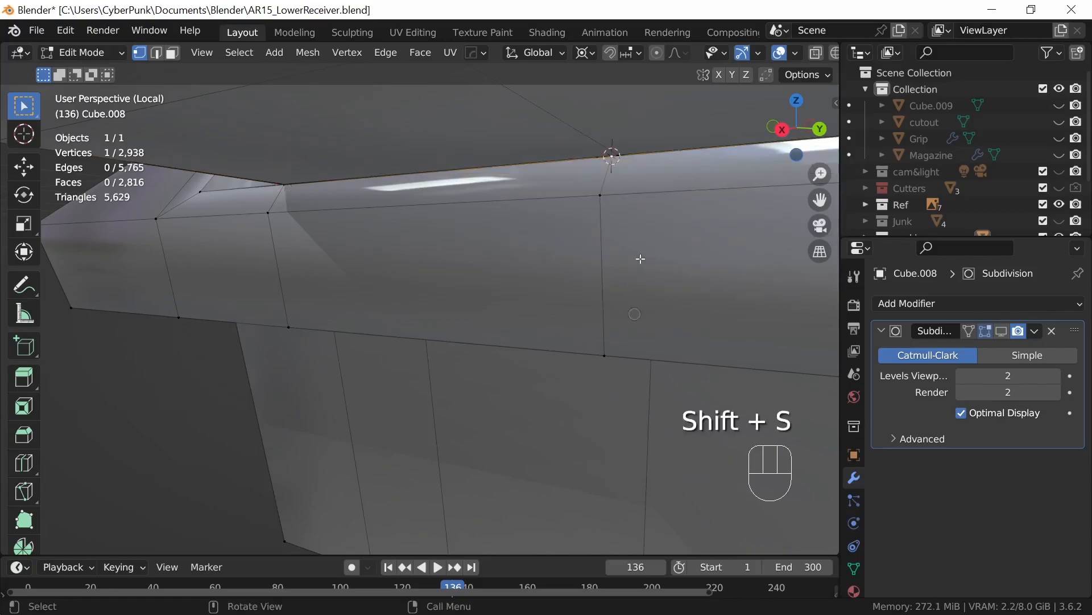
pyautogui.keyDown('shift'); pyautogui.moveTo(699, 302); pyautogui.dragTo(609, 375, button='middle'); pyautogui.keyUp('shift')
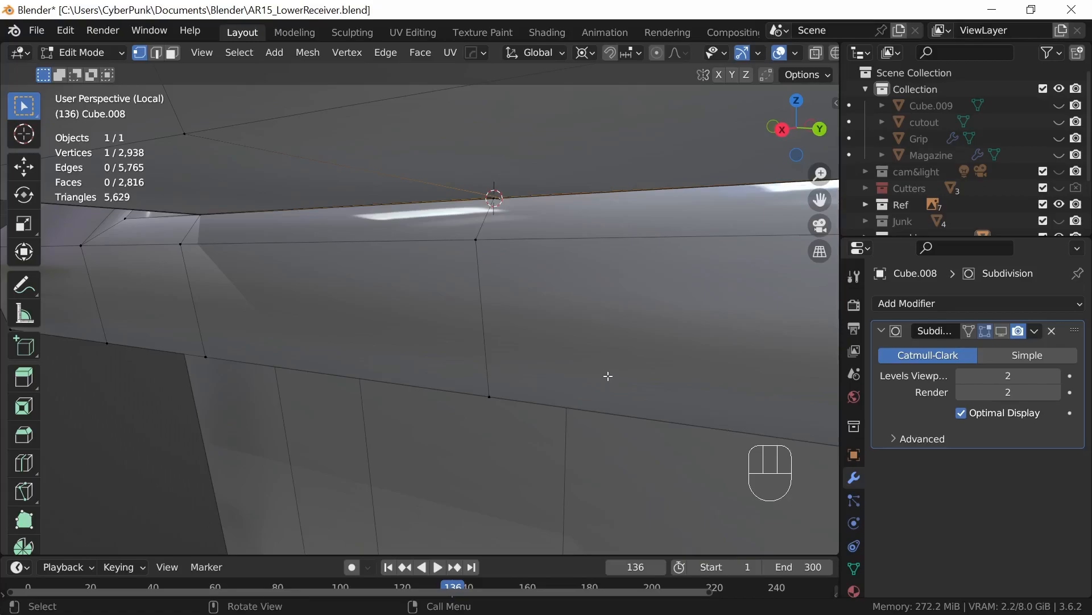
pyautogui.press('s')
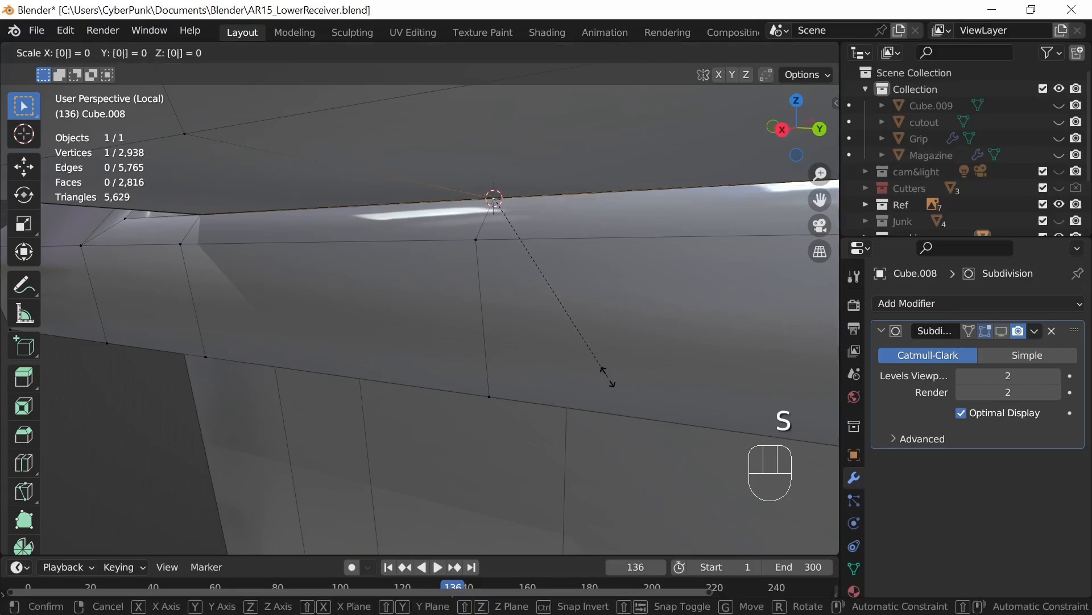
pyautogui.click(609, 377)
# Step: Select the overlapping block and rim vertices at the junction and merge them at the last one
pyautogui.keyDown('shift'); pyautogui.moveTo(677, 393); pyautogui.dragTo(519, 400, button='middle'); pyautogui.keyUp('shift')
pyautogui.keyDown('ctrl'); pyautogui.moveTo(638, 378); pyautogui.dragTo(652, 397, button='middle'); pyautogui.keyUp('ctrl')
pyautogui.moveTo(550, 276); pyautogui.dragTo(593, 299, button='middle')
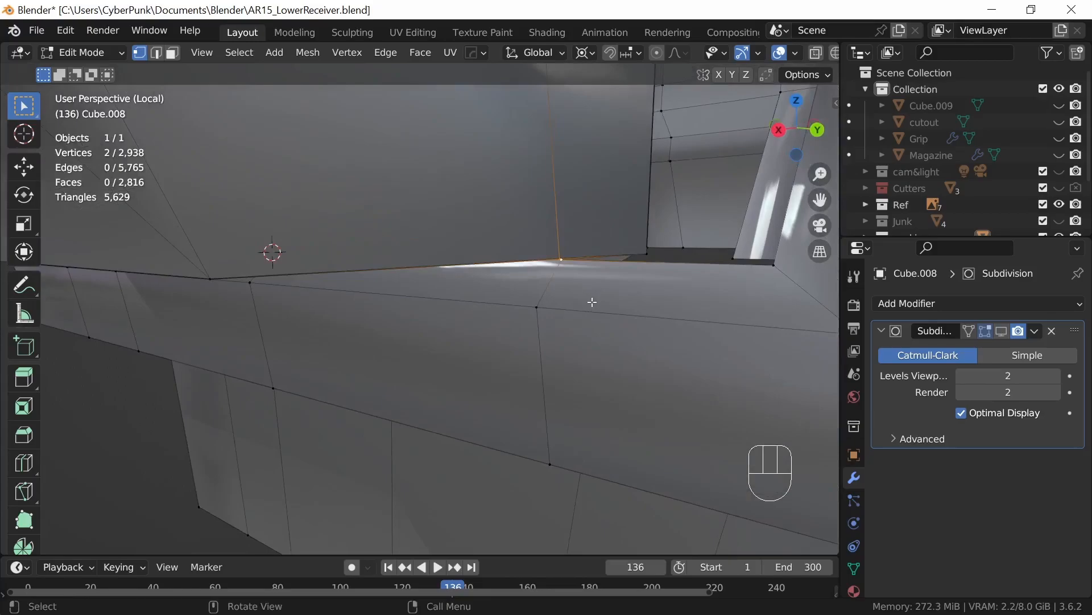
pyautogui.press('m')
pyautogui.click(551, 282)
pyautogui.moveTo(669, 346); pyautogui.dragTo(319, 212, button='middle')
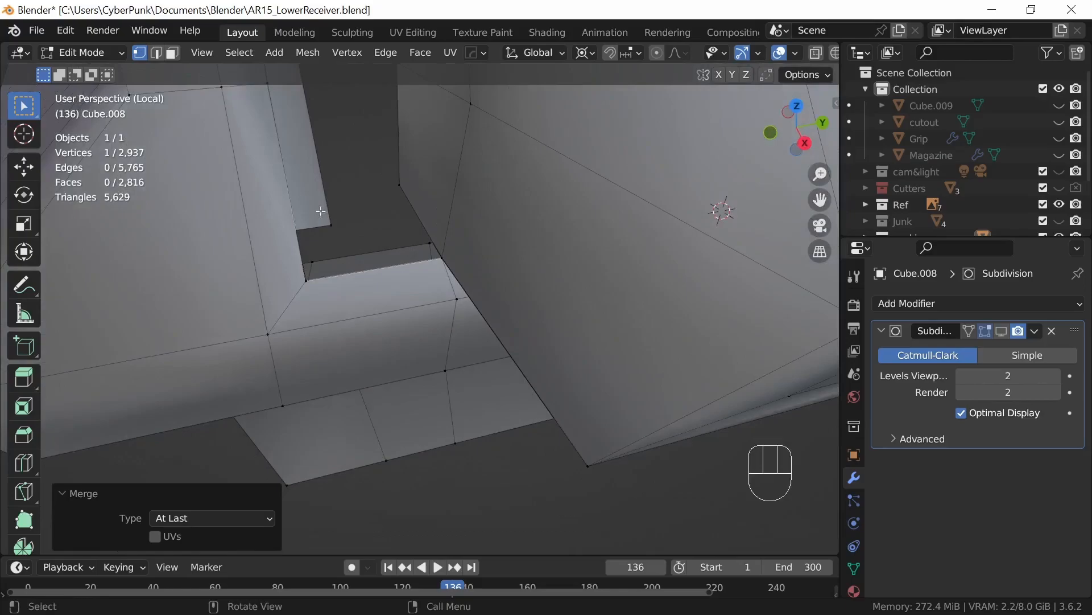
# Step: Add a vertical loop cut to the rim strip beside the block, slid toward the opening's corner at about -0.5
pyautogui.moveTo(434, 417); pyautogui.dragTo(448, 384, button='middle')
pyautogui.hotkey('ctrl', 'r')
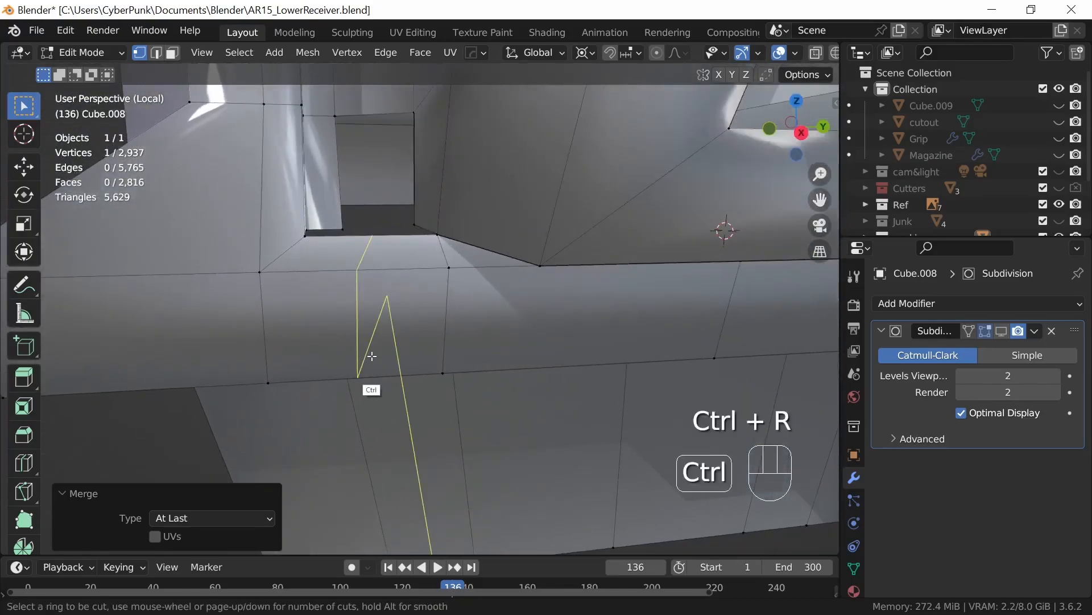
pyautogui.click(373, 355)
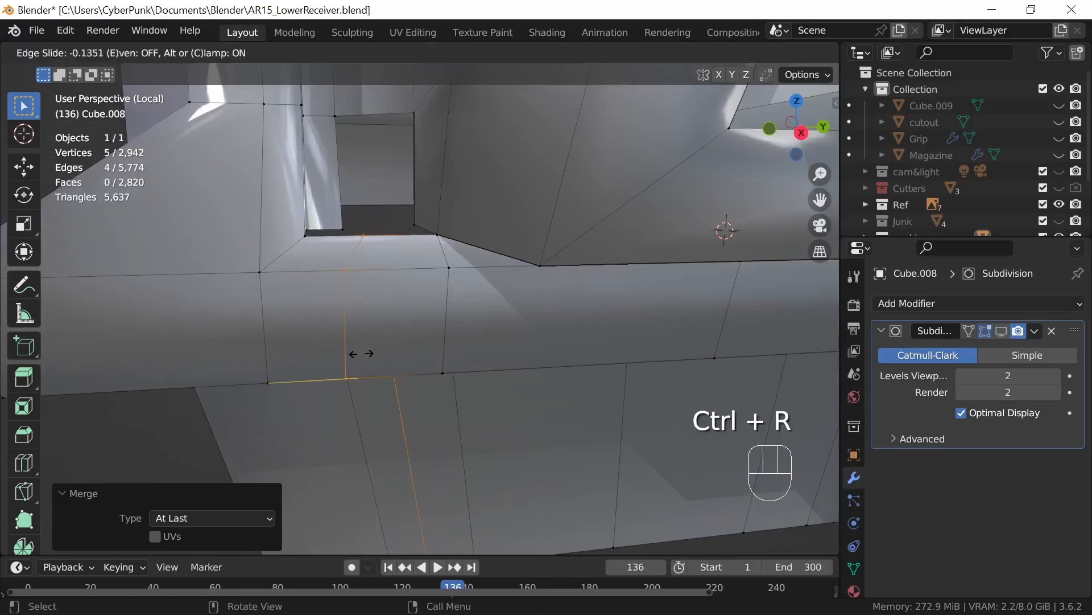
pyautogui.click(328, 356)
# Step: Join the new cut's rim vertex to the inner wall's lower vertex and fill a face across that corner
pyautogui.moveTo(378, 325); pyautogui.dragTo(371, 407, button='middle')
pyautogui.click(335, 332)
pyautogui.keyDown('shift'); pyautogui.click(328, 235); pyautogui.keyUp('shift')
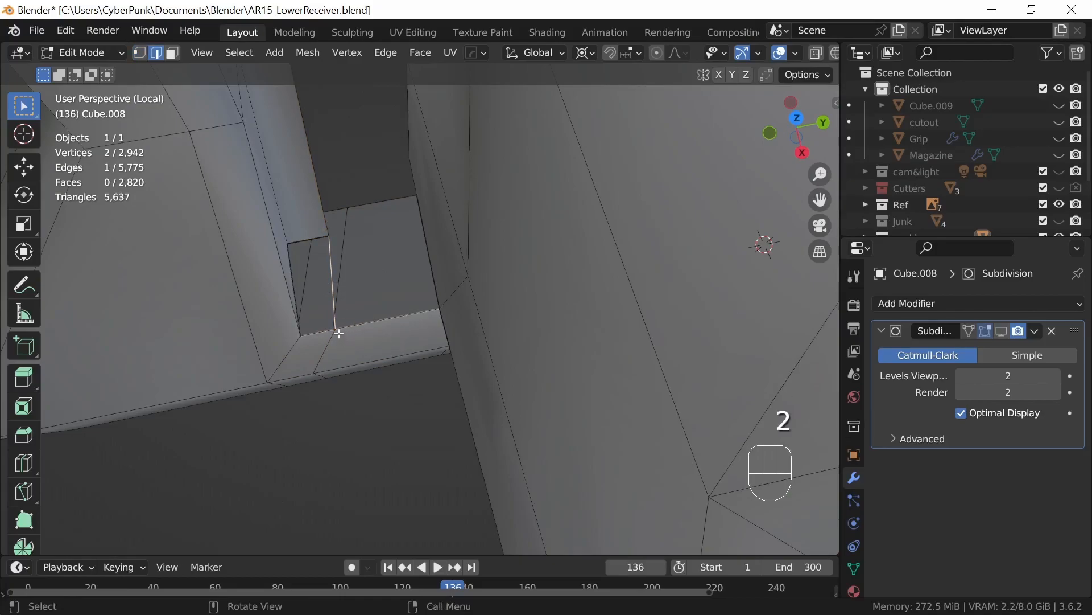
pyautogui.keyDown('shift'); pyautogui.click(296, 291); pyautogui.keyUp('shift')
pyautogui.moveTo(373, 313); pyautogui.dragTo(354, 283, button='middle')
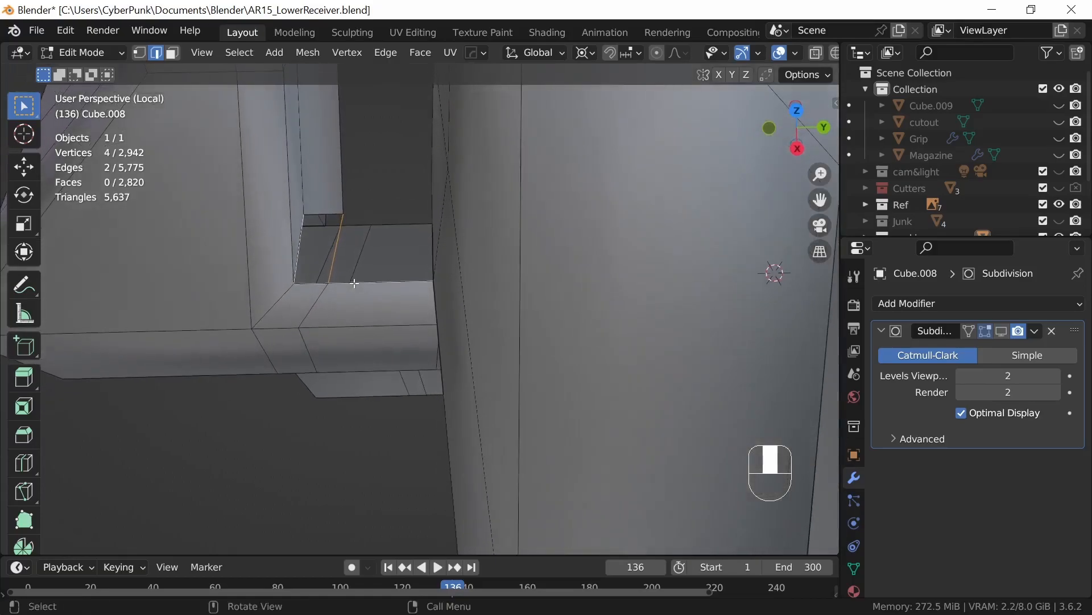
pyautogui.press('f')
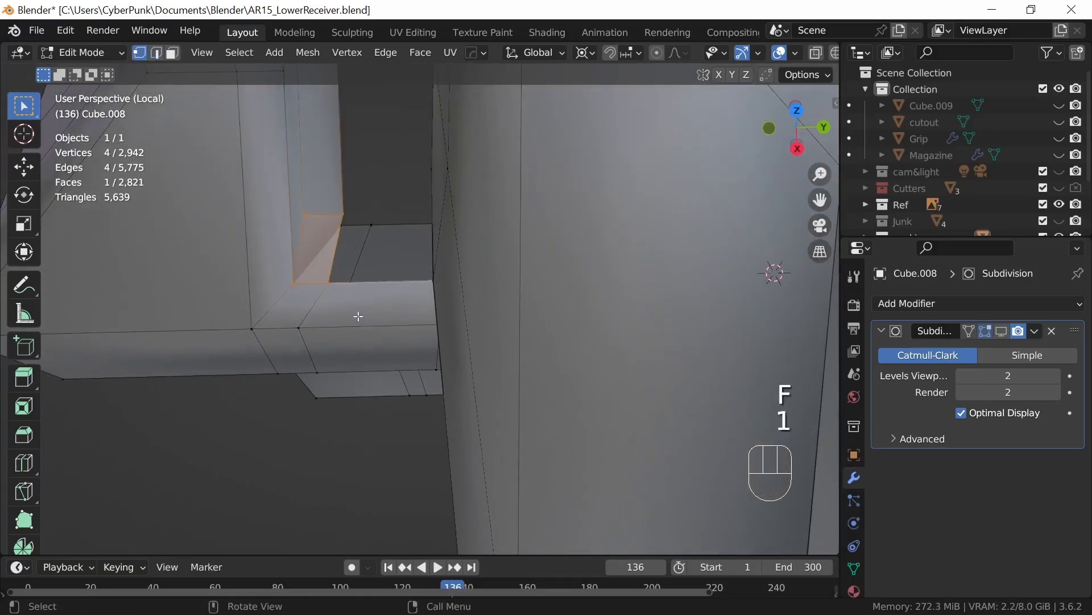
# Step: Slide a vertex of the new corner cut along its edge by a factor of 0.075
pyautogui.press('g')
pyautogui.press('g')
pyautogui.click(373, 322)
# Step: Add a matching loop cut to the rim strip on the opposite side, slid toward that opening's corner
pyautogui.moveTo(395, 325); pyautogui.dragTo(552, 421, button='middle')
pyautogui.keyDown('shift'); pyautogui.moveTo(617, 427); pyautogui.dragTo(427, 288, button='middle'); pyautogui.keyUp('shift')
pyautogui.keyDown('ctrl'); pyautogui.moveTo(634, 347); pyautogui.dragTo(623, 296, button='middle'); pyautogui.keyUp('ctrl')
pyautogui.keyDown('shift'); pyautogui.moveTo(623, 296); pyautogui.dragTo(598, 331, button='middle'); pyautogui.keyUp('shift')
pyautogui.keyDown('ctrl'); pyautogui.moveTo(599, 331); pyautogui.dragTo(596, 355, button='middle'); pyautogui.keyUp('ctrl')
pyautogui.moveTo(561, 249); pyautogui.dragTo(556, 303, button='middle')
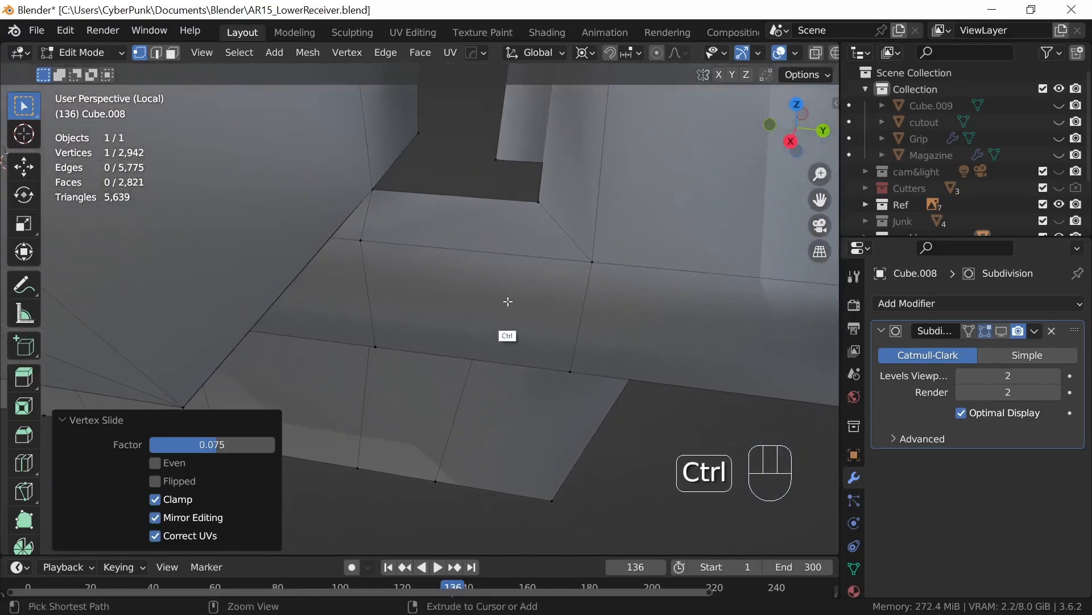
pyautogui.hotkey('ctrl', 'r')
pyautogui.click(500, 264)
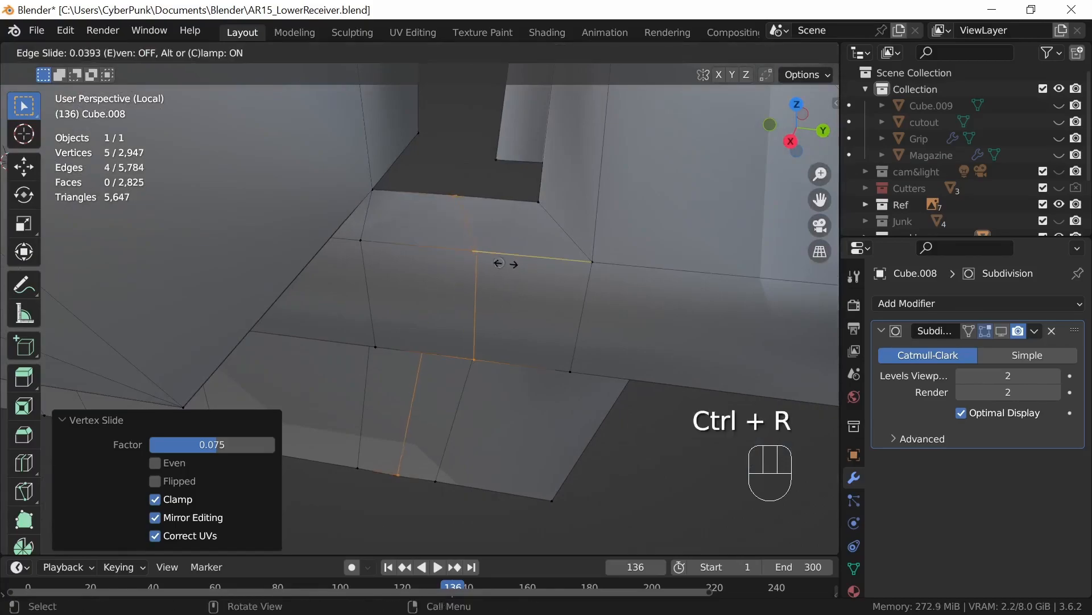
pyautogui.click(556, 279)
# Step: Fill the opposite lower corner with a face between the new cut's rim vertex and the inner wall
pyautogui.moveTo(556, 279); pyautogui.dragTo(554, 406, button='middle')
pyautogui.click(437, 383)
pyautogui.keyDown('shift'); pyautogui.click(518, 365); pyautogui.keyUp('shift')
pyautogui.press('f')
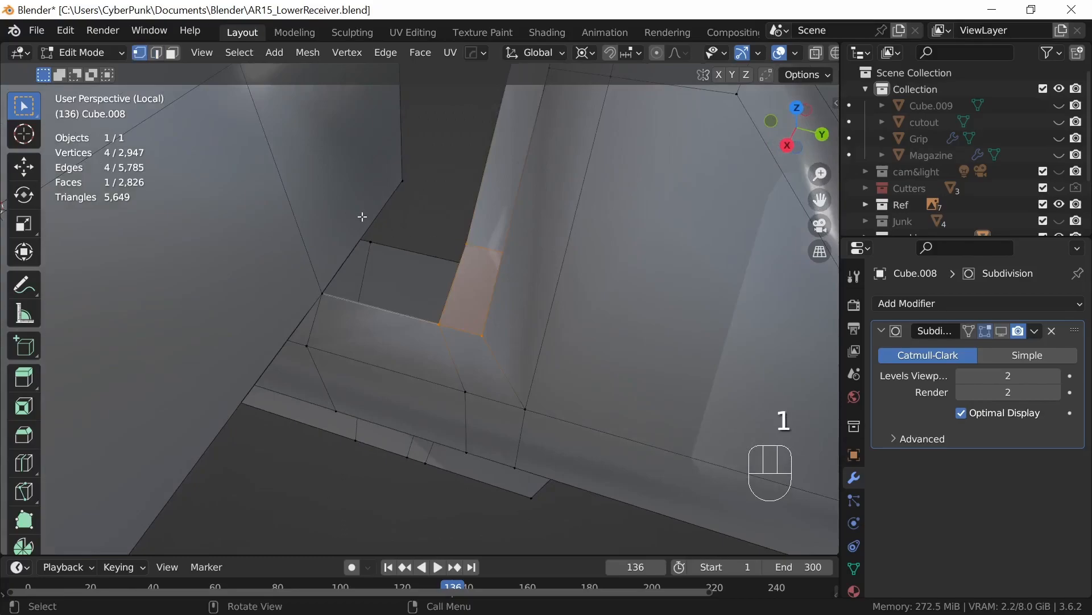
# Step: Try a vertical loop cut on the block's wall facing the open gap, near its edge
pyautogui.moveTo(504, 294); pyautogui.dragTo(590, 337, button='middle')
pyautogui.keyDown('shift'); pyautogui.moveTo(500, 261); pyautogui.dragTo(531, 334, button='middle'); pyautogui.keyUp('shift')
pyautogui.keyDown('ctrl'); pyautogui.moveTo(553, 285); pyautogui.dragTo(529, 315, button='middle'); pyautogui.keyUp('ctrl')
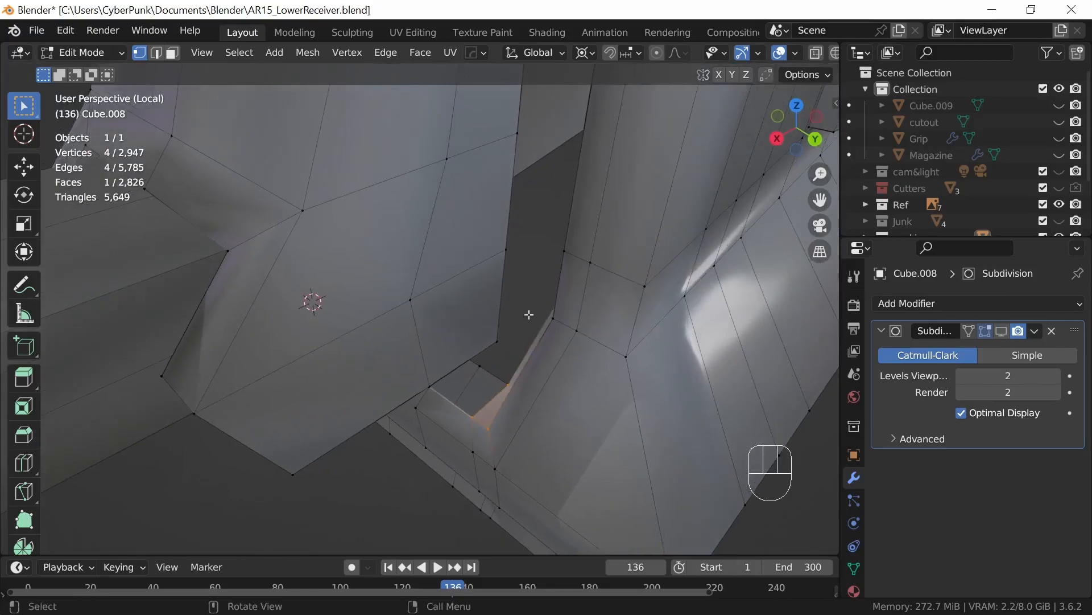
pyautogui.hotkey('ctrl', 'r')
pyautogui.click(478, 269)
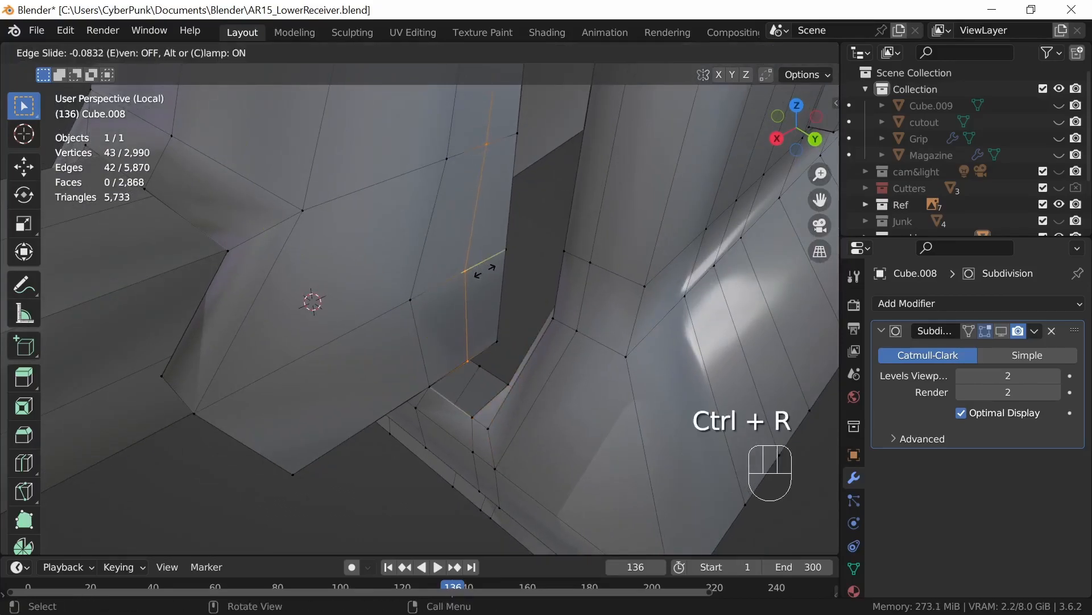
pyautogui.click(489, 275)
# Step: Try closing one side of the gap by joining the block to the inner wall and filling the face toward the rim
pyautogui.moveTo(515, 345); pyautogui.dragTo(543, 405, button='middle')
pyautogui.click(546, 423)
pyautogui.keyDown('shift'); pyautogui.click(477, 369); pyautogui.keyUp('shift')
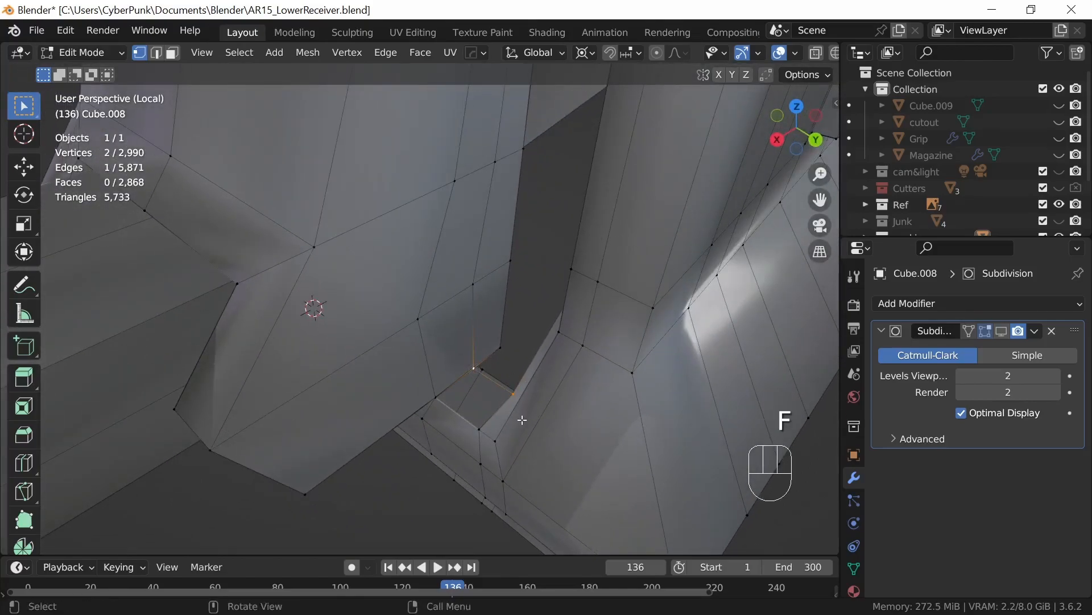
pyautogui.keyDown('shift'); pyautogui.click(459, 418); pyautogui.keyUp('shift')
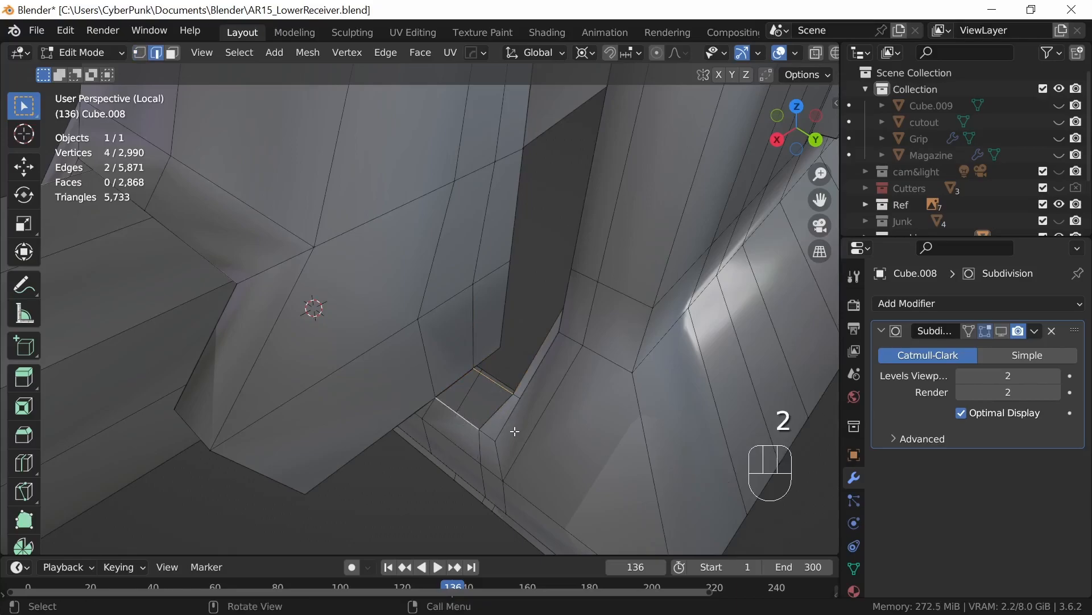
pyautogui.press('f')
# Step: Try filling the matching face on the other side of the gap between the block, inner wall and rim
pyautogui.moveTo(512, 434); pyautogui.dragTo(444, 411, button='middle')
pyautogui.scroll(2, 463, 508)
pyautogui.keyDown('shift'); pyautogui.click(271, 346); pyautogui.keyUp('shift')
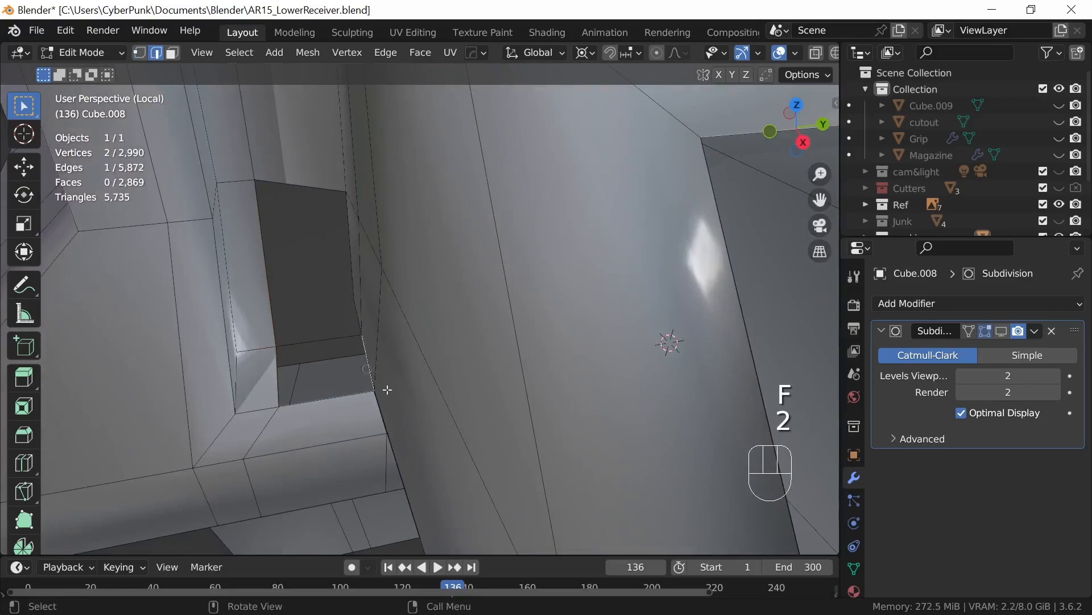
pyautogui.keyDown('shift'); pyautogui.click(273, 374); pyautogui.keyUp('shift')
pyautogui.press('f')
pyautogui.moveTo(393, 432); pyautogui.dragTo(447, 467, button='middle')
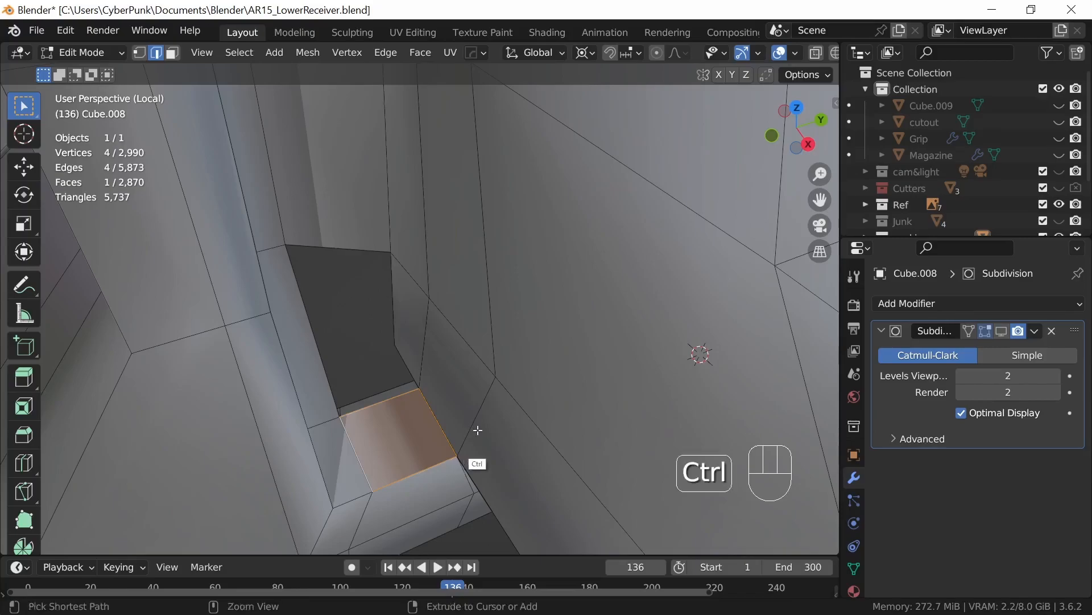
# Step: Undo both gap-filling faces, their joining edges and the last loop cut on the block
pyautogui.hotkey('ctrl', 'z')
pyautogui.hotkey('ctrl', 'z')
pyautogui.hotkey('ctrl', 'z')
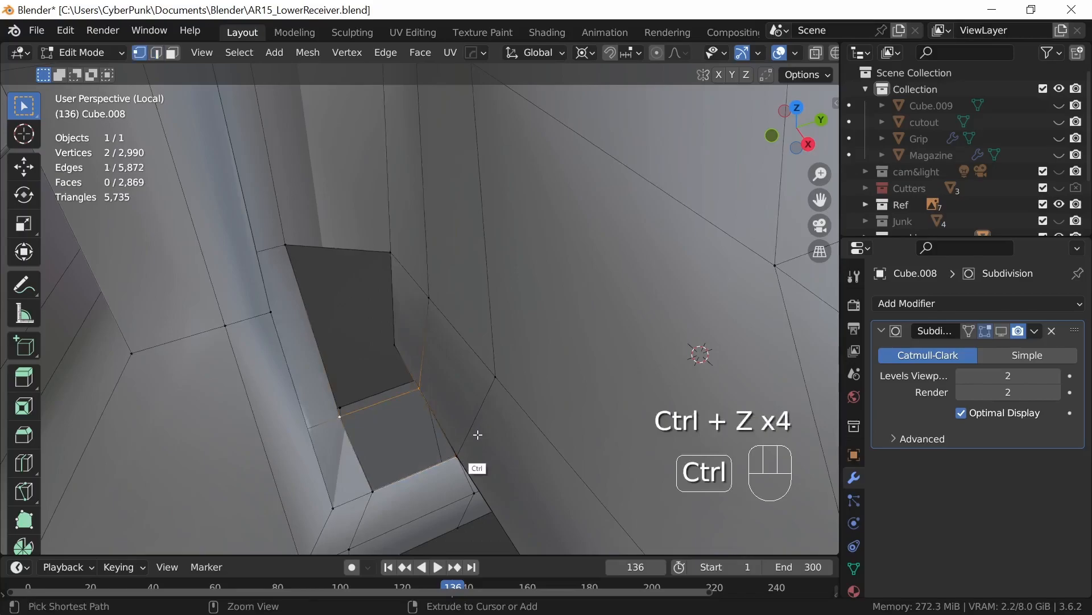
pyautogui.hotkey('ctrl', 'z')
pyautogui.hotkey('ctrl', 'z')
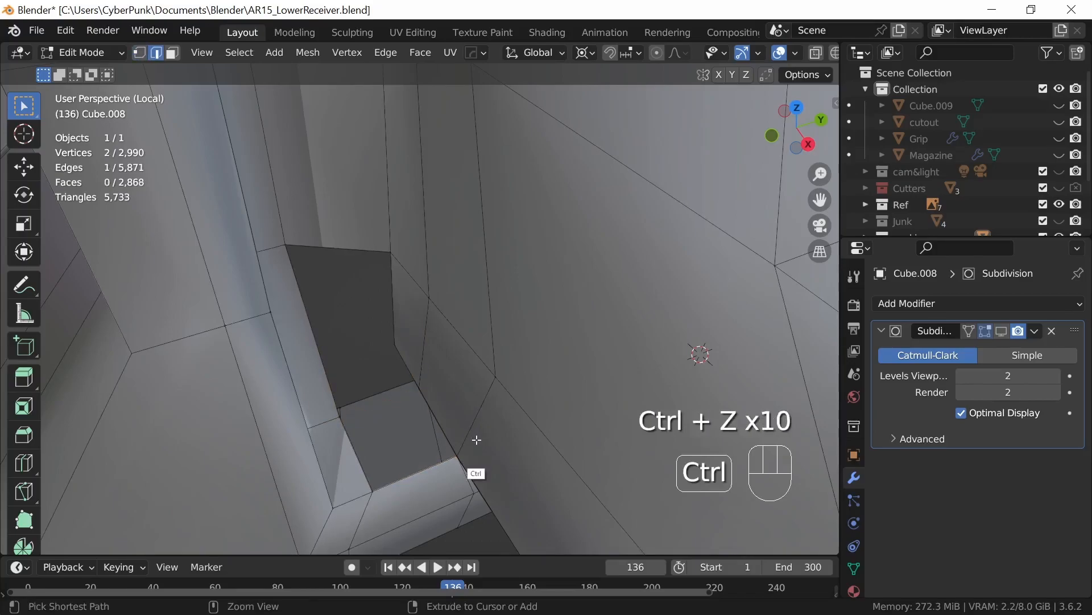
pyautogui.hotkey('ctrl', 'z')
pyautogui.hotkey('ctrl', 'z')
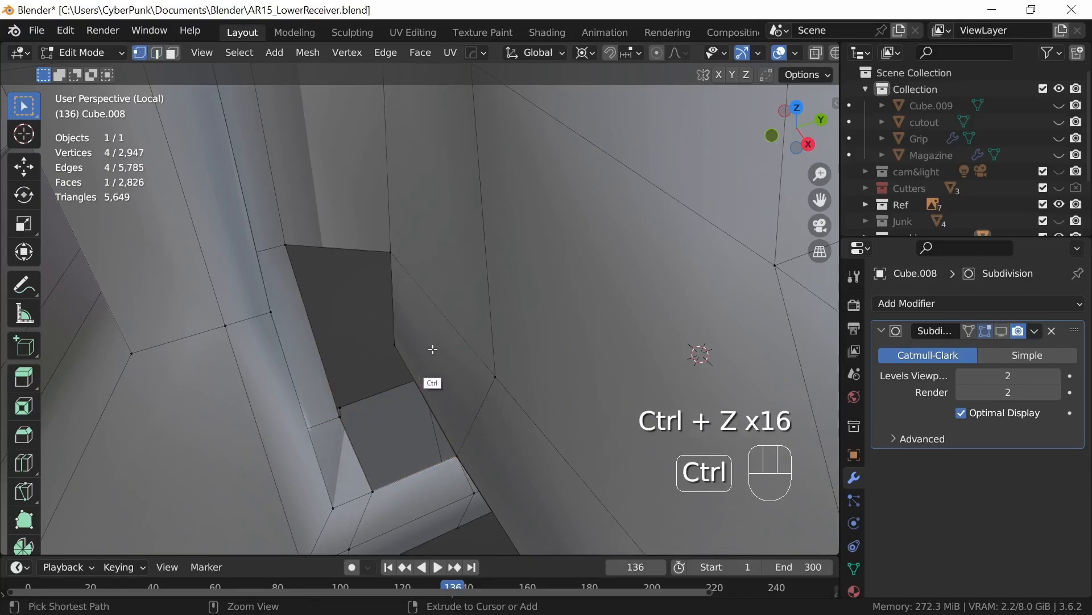
# Step: Place the 3D cursor on the block's lower corner vertex beside the open gap
pyautogui.moveTo(462, 456); pyautogui.dragTo(389, 431, button='middle')
pyautogui.hotkey('alt', 'z')
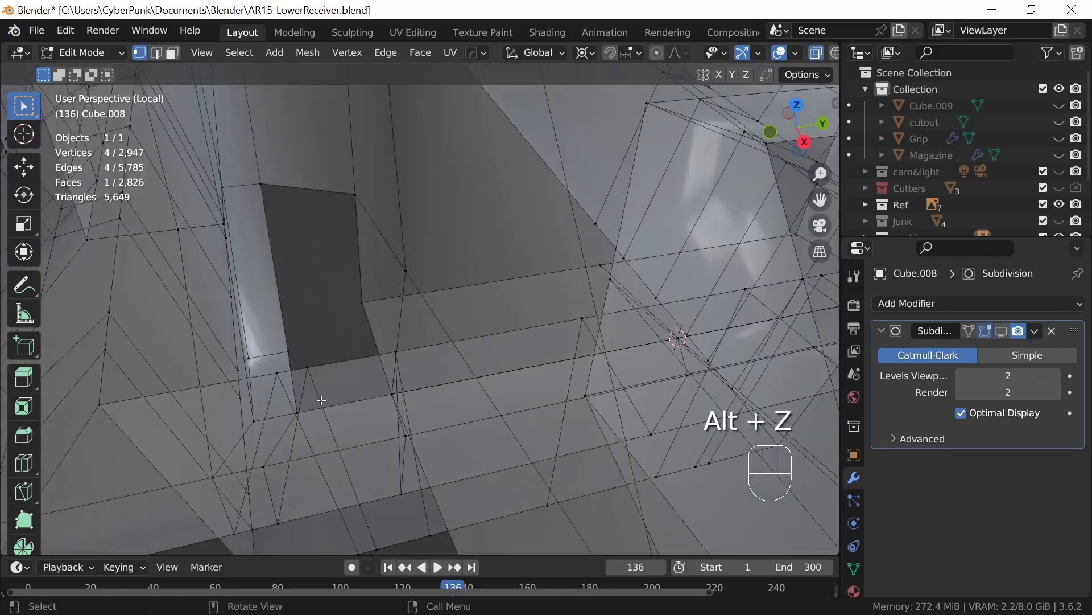
pyautogui.hotkey('alt', 'z')
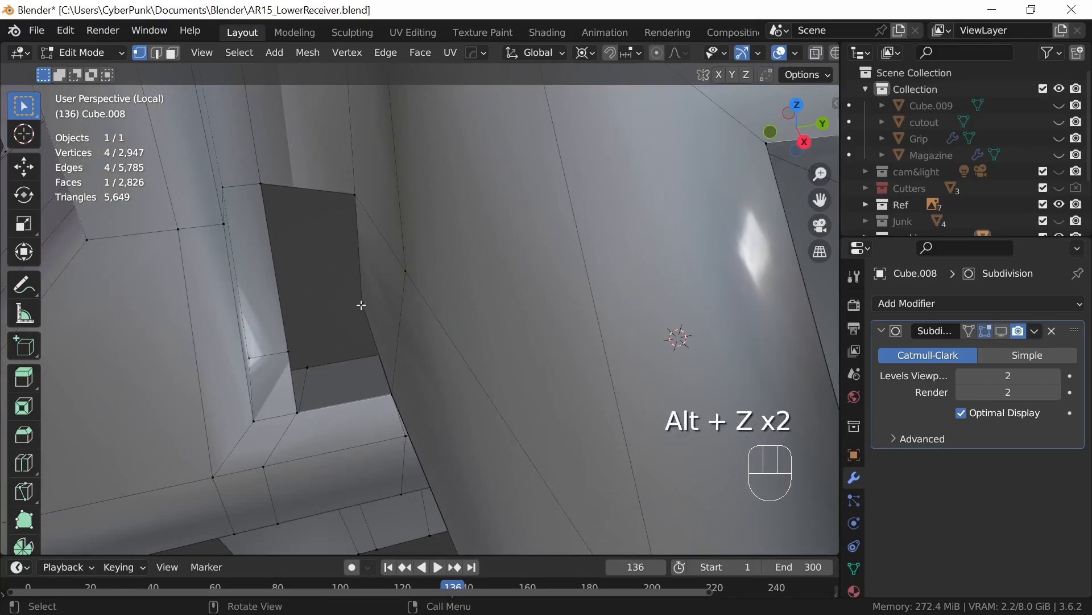
pyautogui.hotkey('shift', 's')
pyautogui.click(410, 445)
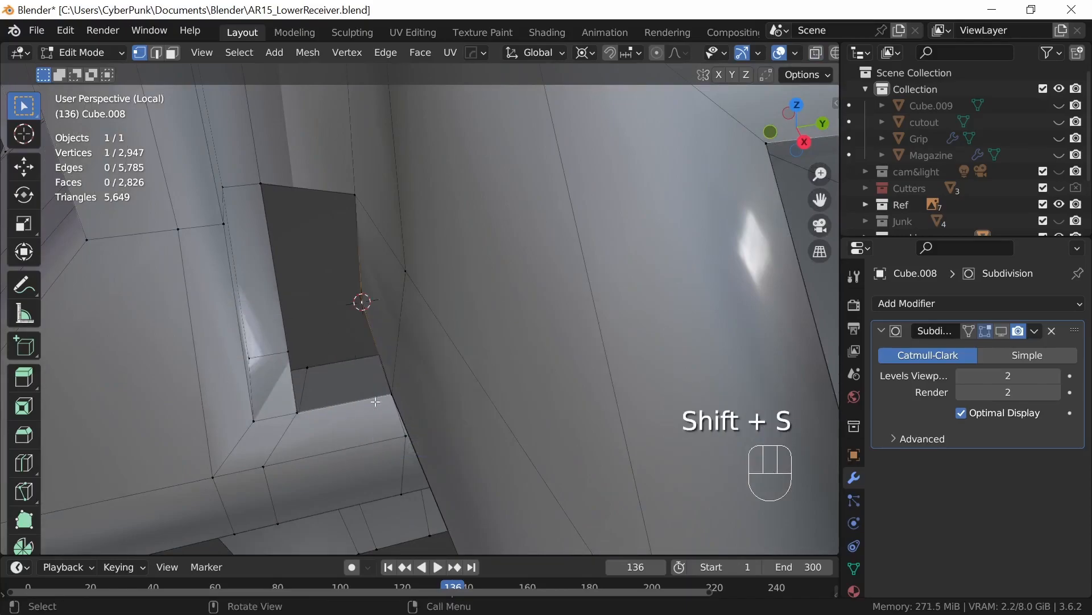
# Step: Select the inner wall's lower row edges on both sides and scale them to 0 along global X to the 3D cursor
pyautogui.moveTo(639, 421); pyautogui.dragTo(615, 402, button='middle')
pyautogui.keyDown('shift'); pyautogui.moveTo(727, 415); pyautogui.dragTo(602, 429, button='middle'); pyautogui.keyUp('shift')
pyautogui.moveTo(395, 334); pyautogui.dragTo(496, 385, button='middle')
pyautogui.keyDown('shift'); pyautogui.click(391, 302); pyautogui.keyUp('shift')
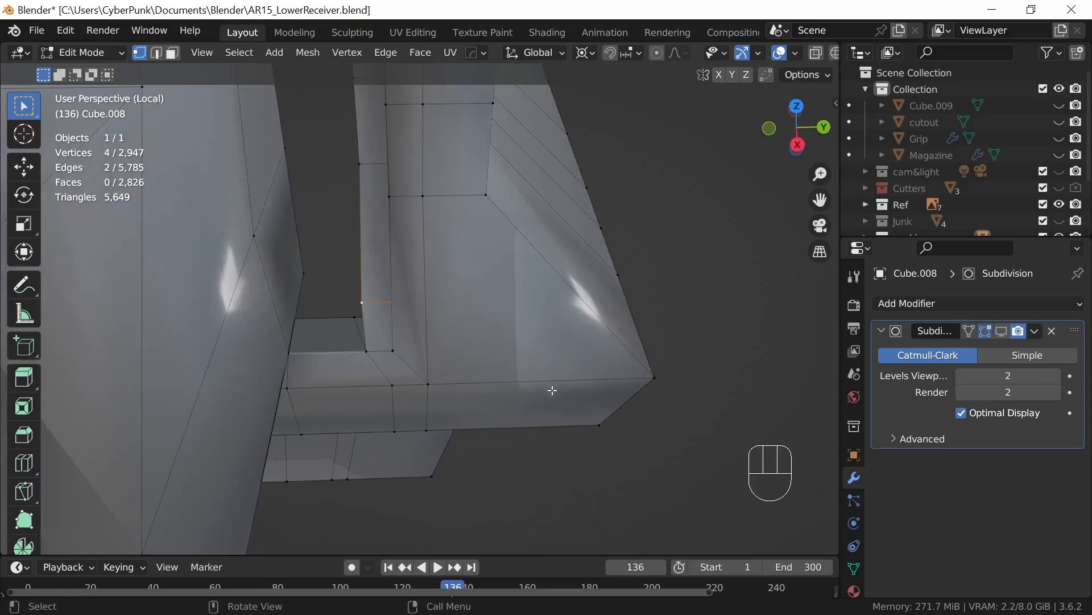
pyautogui.press('s')
pyautogui.press('x')
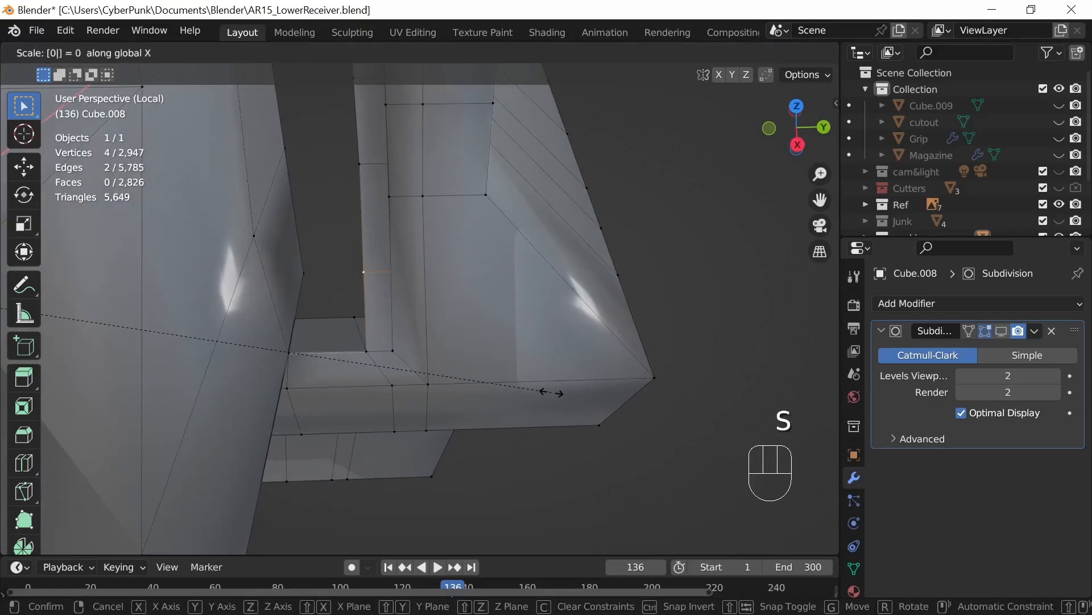
pyautogui.click(549, 392)
# Step: Join the block's lower corner vertex to the inner wall's lower corner vertex with an edge on both sides of the receiver
pyautogui.moveTo(556, 395); pyautogui.dragTo(577, 336, button='middle')
pyautogui.click(539, 272)
pyautogui.moveTo(551, 288); pyautogui.dragTo(508, 328, button='middle')
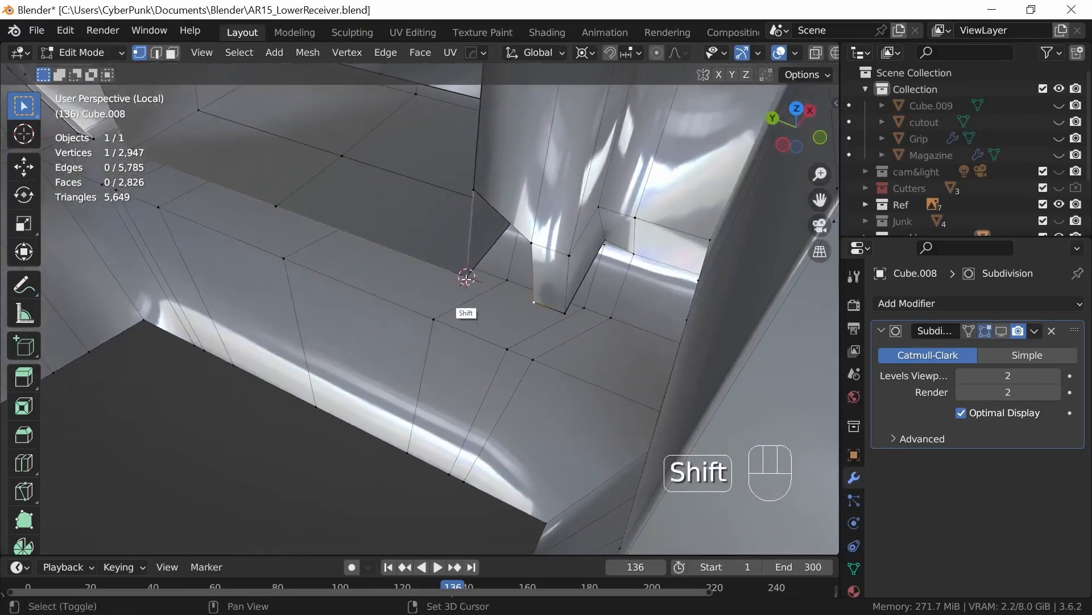
pyautogui.moveTo(526, 403); pyautogui.dragTo(603, 428, button='middle')
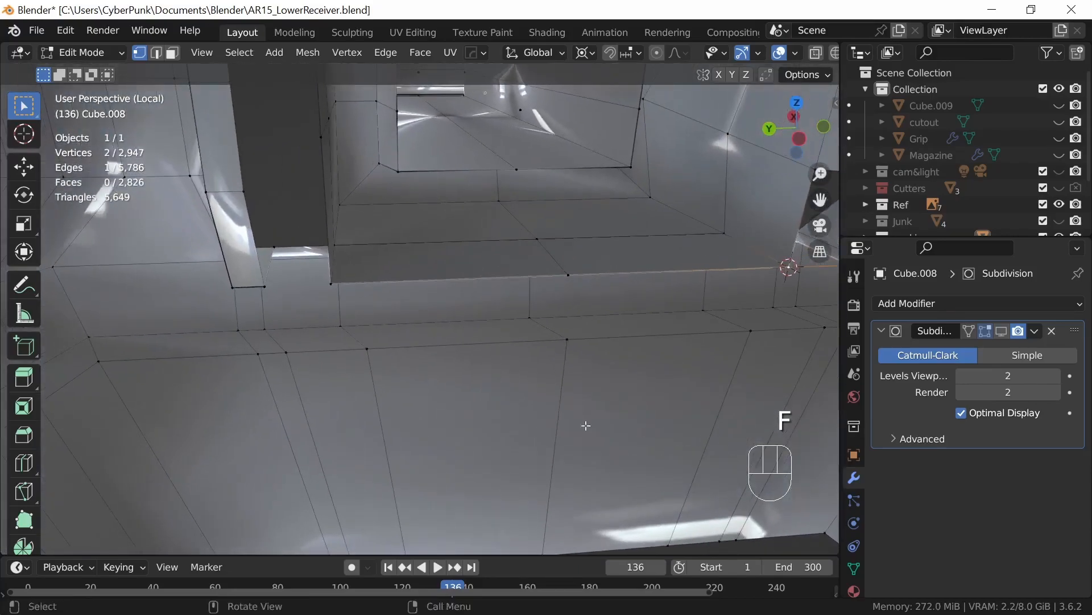
pyautogui.moveTo(321, 296); pyautogui.dragTo(262, 312, button='middle')
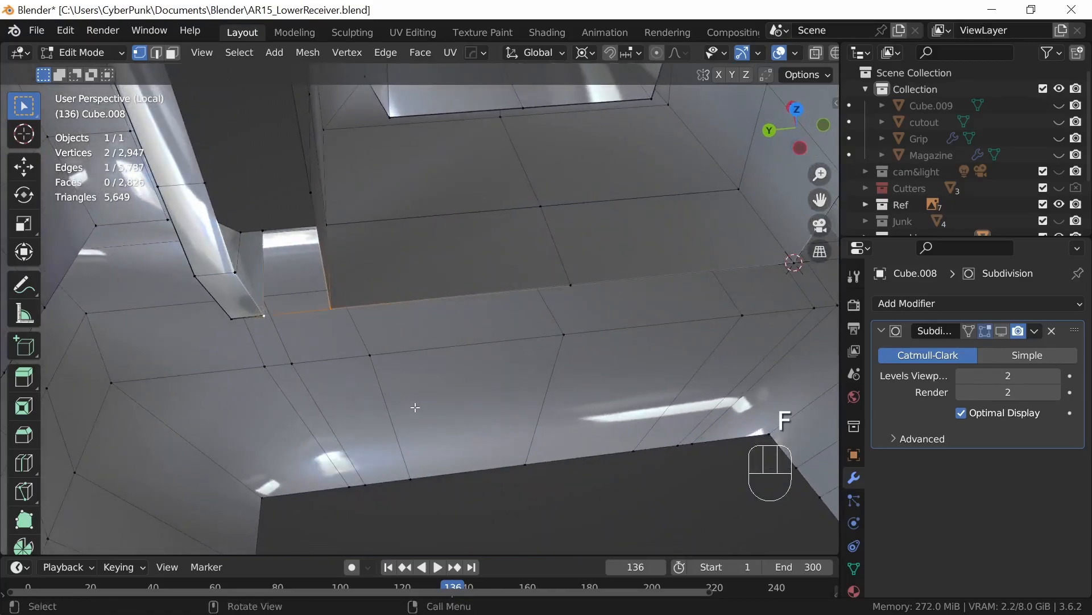
# Step: Fill the two openings at the lower end of the gap between the block and the inner wall on one side
pyautogui.keyDown('shift'); pyautogui.moveTo(661, 430); pyautogui.dragTo(603, 407, button='middle'); pyautogui.keyUp('shift')
pyautogui.keyDown('shift'); pyautogui.moveTo(604, 407); pyautogui.dragTo(509, 405, button='middle'); pyautogui.keyUp('shift')
pyautogui.moveTo(508, 406); pyautogui.dragTo(511, 435, button='middle')
pyautogui.moveTo(512, 435); pyautogui.dragTo(529, 409, button='middle')
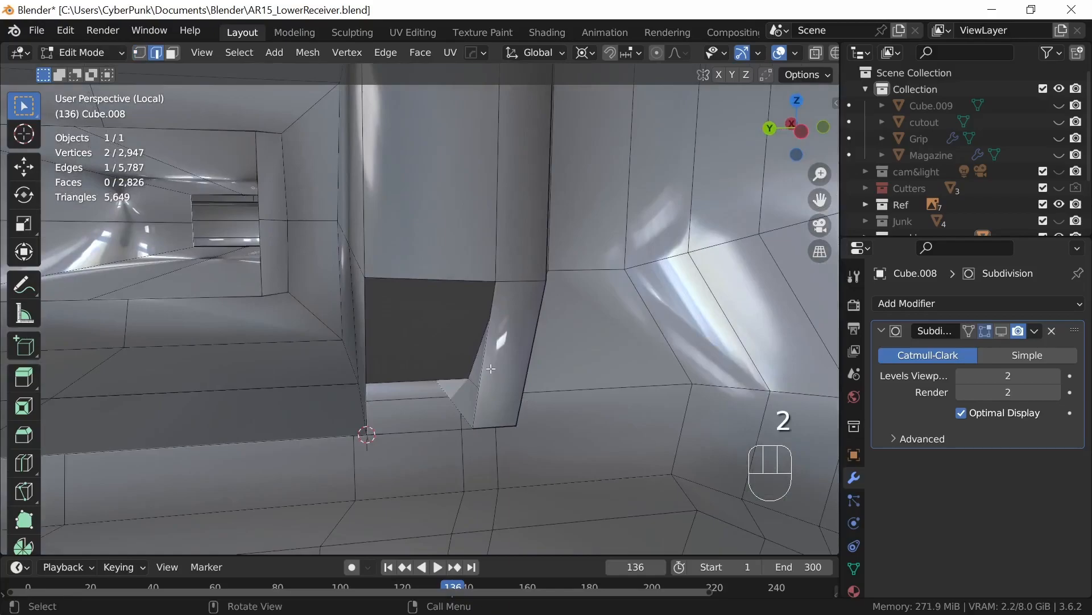
pyautogui.moveTo(553, 438); pyautogui.dragTo(564, 305, button='middle')
pyautogui.keyDown('shift'); pyautogui.moveTo(524, 470); pyautogui.dragTo(510, 364, button='middle'); pyautogui.keyUp('shift')
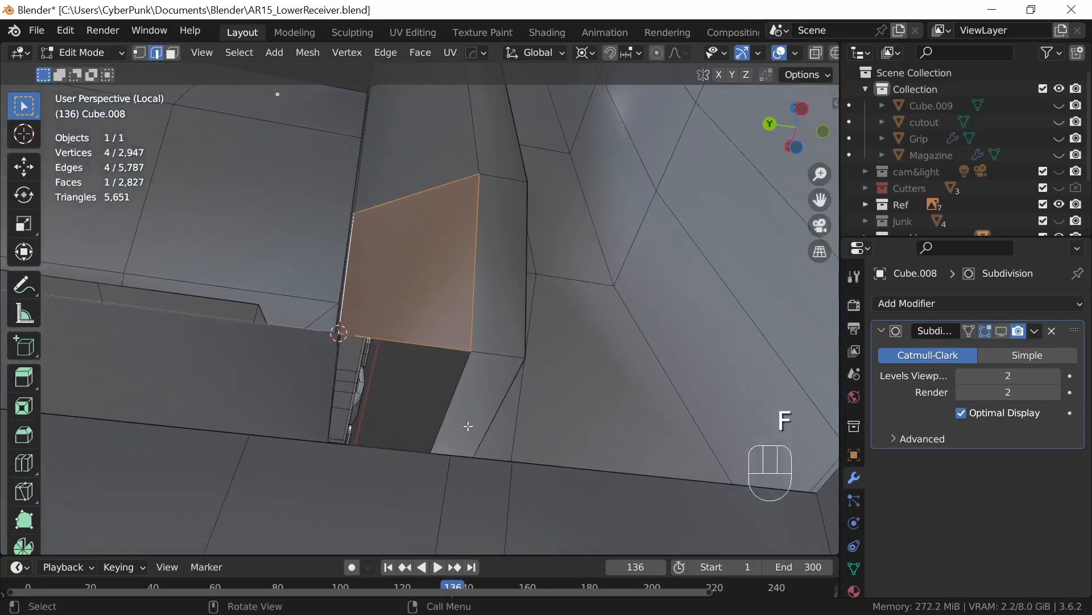
pyautogui.moveTo(384, 403); pyautogui.dragTo(362, 412, button='middle')
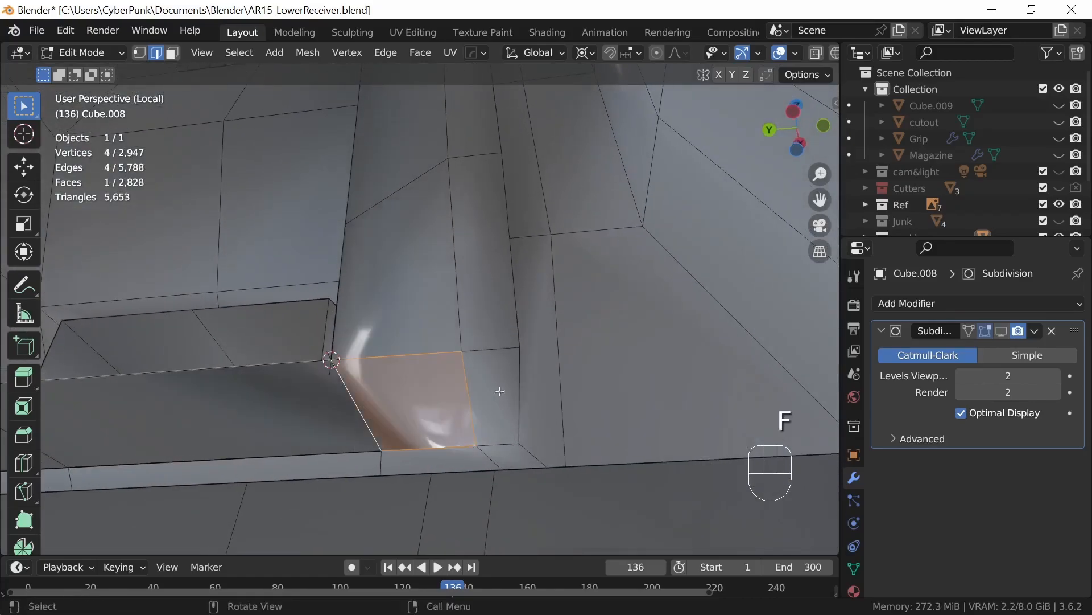
# Step: Join the facing vertices of the block and inner wall with two edges across the open gap on the opposite side
pyautogui.scroll(-3, 495, 455)
pyautogui.moveTo(493, 473); pyautogui.dragTo(487, 484, button='middle')
pyautogui.keyDown('shift'); pyautogui.moveTo(495, 455); pyautogui.dragTo(502, 532, button='middle'); pyautogui.keyUp('shift')
pyautogui.moveTo(594, 414); pyautogui.dragTo(563, 355, button='middle')
pyautogui.keyDown('shift'); pyautogui.moveTo(505, 274); pyautogui.dragTo(561, 472, button='middle'); pyautogui.keyUp('shift')
pyautogui.keyDown('shift'); pyautogui.moveTo(481, 290); pyautogui.dragTo(486, 495, button='middle'); pyautogui.keyUp('shift')
pyautogui.keyDown('shift'); pyautogui.moveTo(481, 352); pyautogui.dragTo(490, 442, button='middle'); pyautogui.keyUp('shift')
pyautogui.moveTo(569, 438); pyautogui.dragTo(493, 364, button='middle')
pyautogui.keyDown('shift'); pyautogui.moveTo(493, 347); pyautogui.dragTo(554, 450, button='middle'); pyautogui.keyUp('shift')
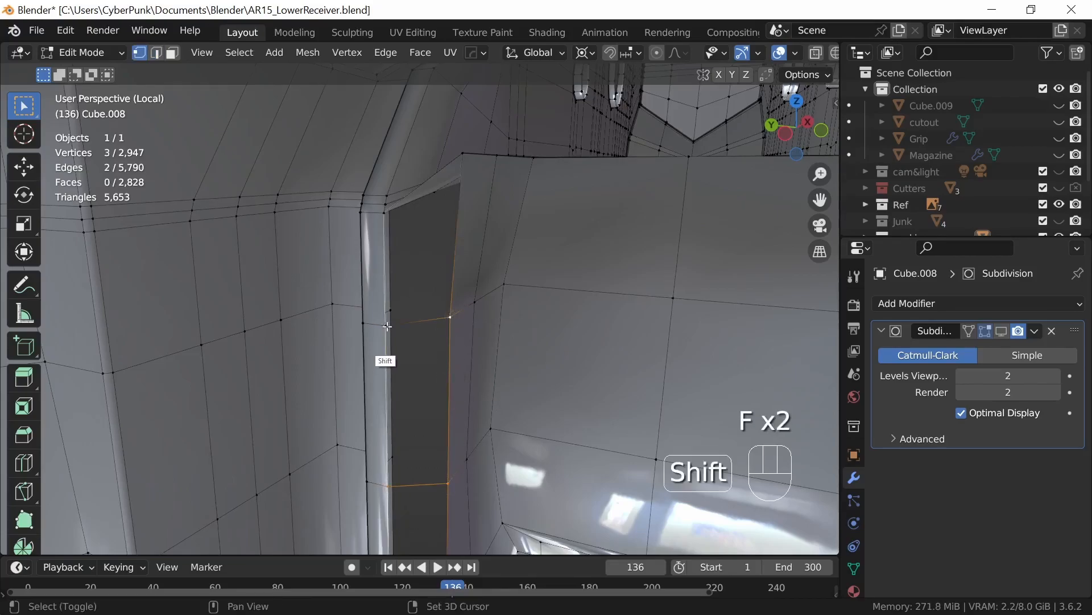
pyautogui.click(202, 52)
pyautogui.click(239, 145)
# Step: Fill the two upper sections of the open gap on the opposite side with faces between their facing edges
pyautogui.keyDown('ctrl'); pyautogui.moveTo(539, 361); pyautogui.dragTo(503, 327, button='middle'); pyautogui.keyUp('ctrl')
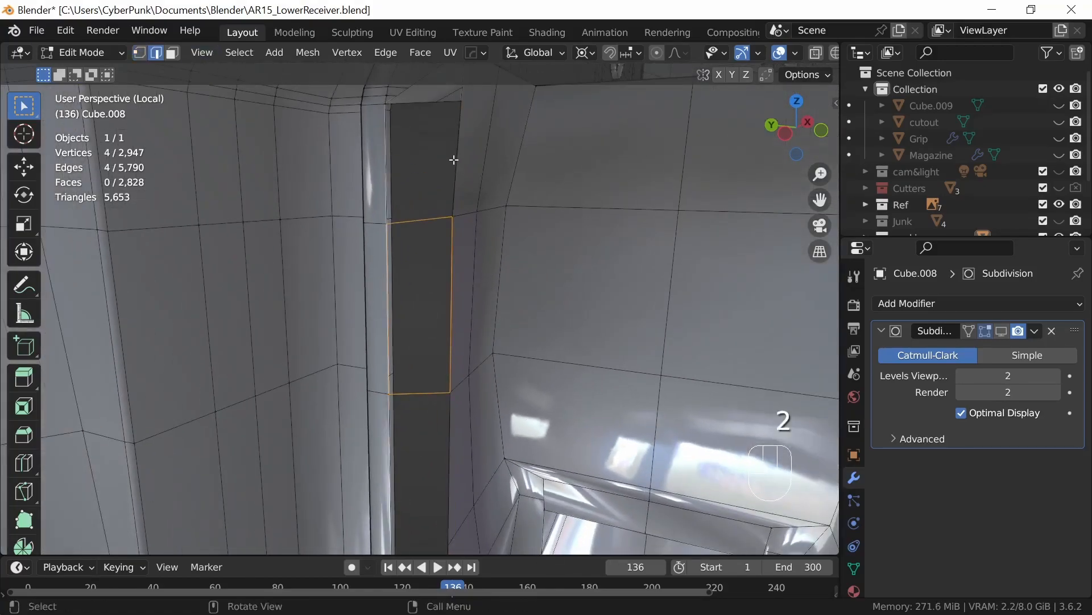
pyautogui.moveTo(512, 233); pyautogui.dragTo(547, 264, button='middle')
pyautogui.keyDown('shift'); pyautogui.moveTo(516, 222); pyautogui.dragTo(387, 261, button='middle'); pyautogui.keyUp('shift')
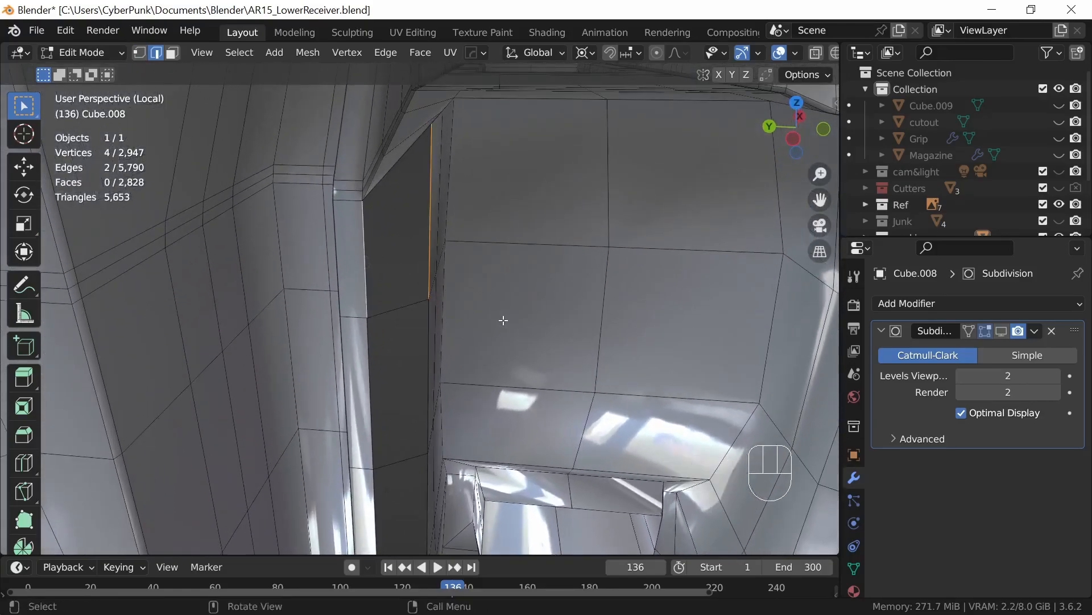
pyautogui.press('f')
pyautogui.click(435, 392)
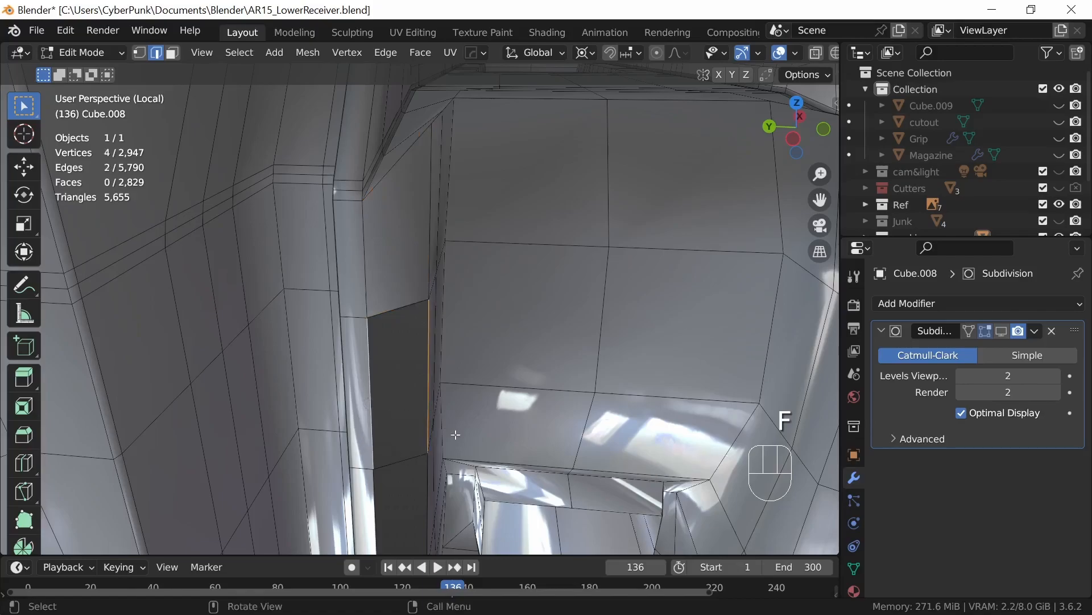
pyautogui.press('f')
# Step: Try adding a loop cut across the walls beside the remaining gap, slid to a factor of 0.42
pyautogui.keyDown('shift'); pyautogui.moveTo(470, 444); pyautogui.dragTo(392, 273, button='middle'); pyautogui.keyUp('shift')
pyautogui.moveTo(509, 342); pyautogui.dragTo(583, 320, button='middle')
pyautogui.keyDown('shift'); pyautogui.moveTo(740, 406); pyautogui.dragTo(773, 447, button='middle'); pyautogui.keyUp('shift')
pyautogui.moveTo(511, 441); pyautogui.dragTo(477, 454, button='middle')
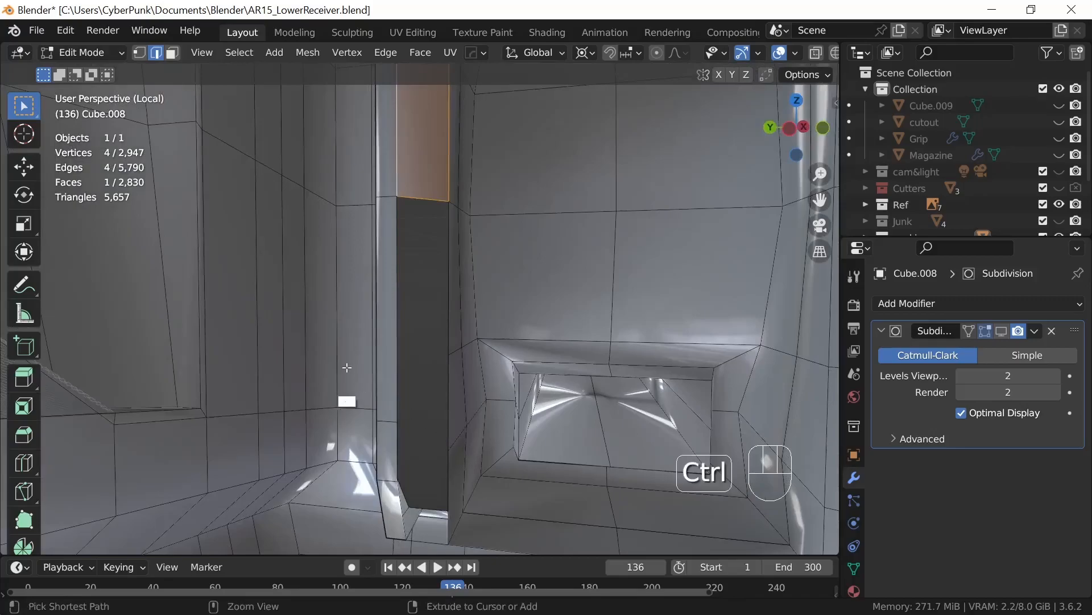
pyautogui.hotkey('ctrl', 'r')
pyautogui.click(352, 351)
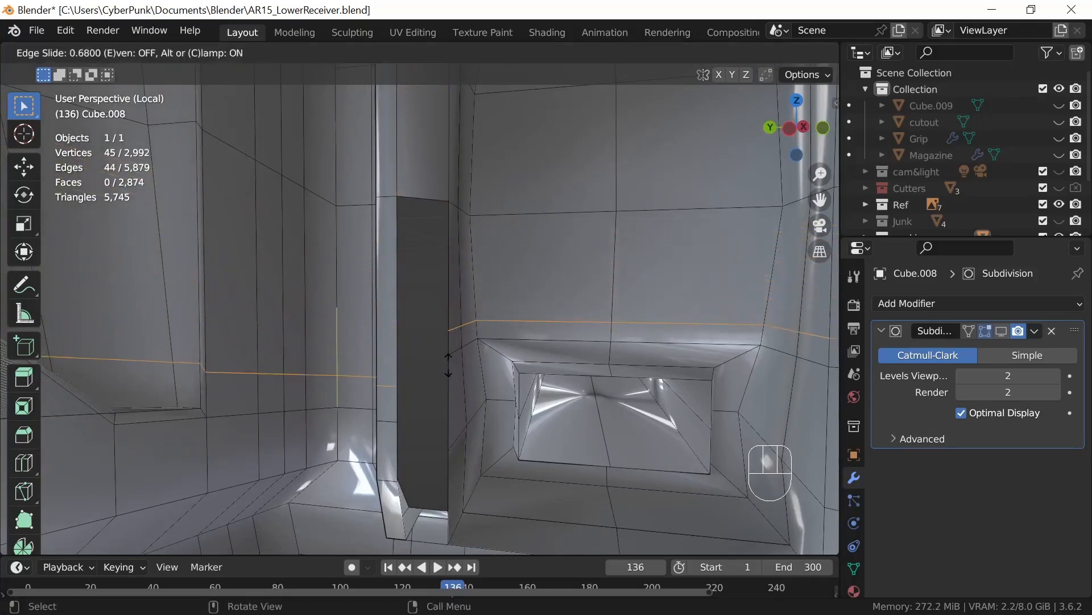
pyautogui.click(463, 353)
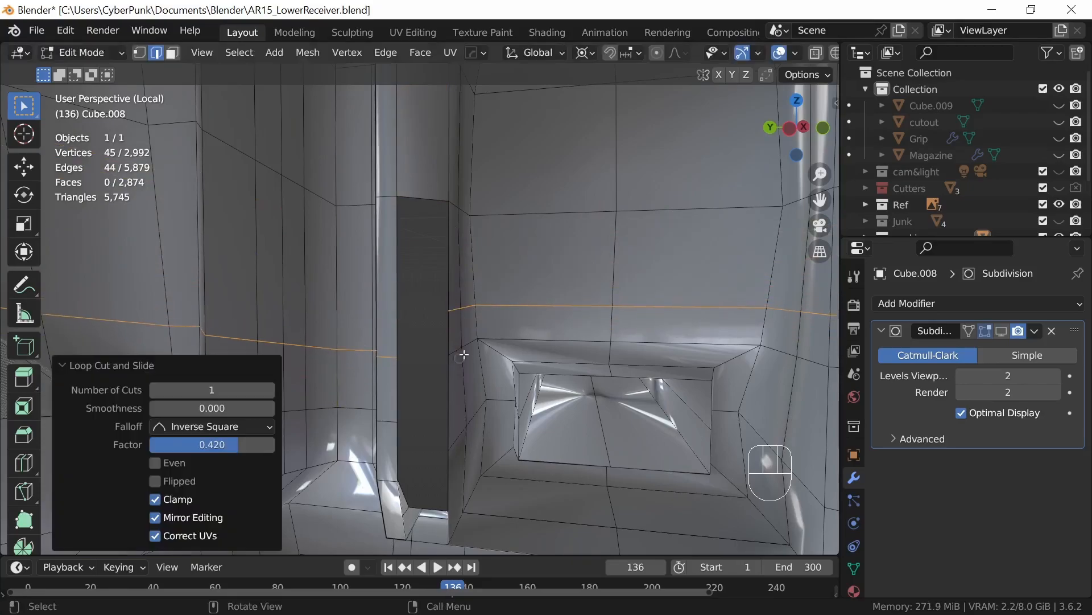
# Step: Select the facing vertices across the gap and the new edge loop to check how the loop runs around the mesh
pyautogui.press('1')
pyautogui.click(448, 354)
pyautogui.keyDown('shift'); pyautogui.click(407, 368); pyautogui.keyUp('shift')
pyautogui.moveTo(460, 428); pyautogui.dragTo(436, 459, button='middle')
pyautogui.moveTo(517, 410); pyautogui.dragTo(552, 369, button='middle')
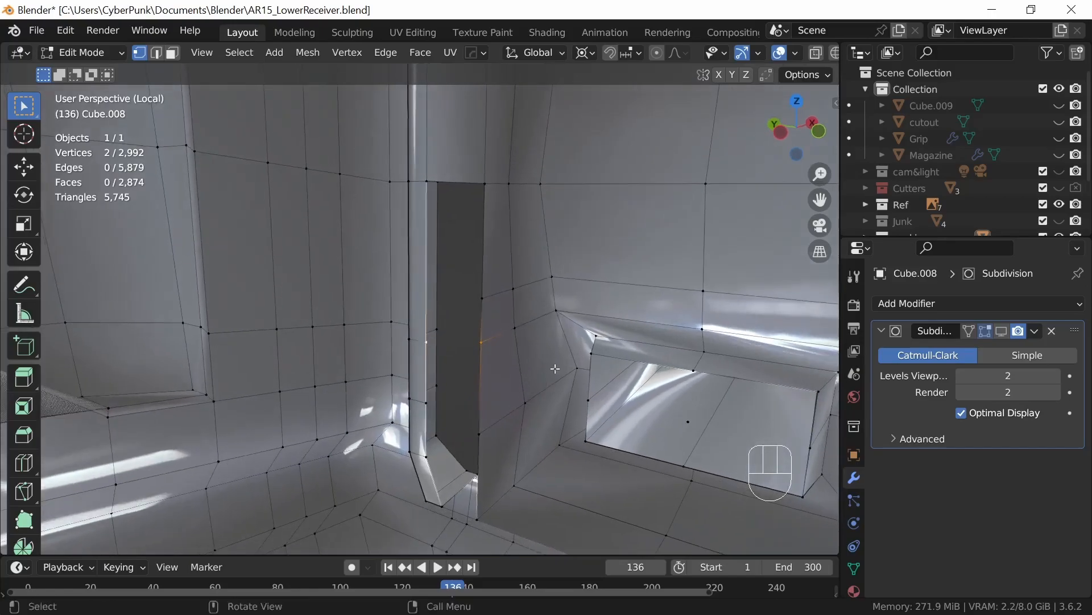
pyautogui.moveTo(594, 323)
pyautogui.mouseDown(button='middle')
pyautogui.moveTo(629, 298)
pyautogui.moveTo(693, 308)
pyautogui.moveTo(629, 287)
pyautogui.moveTo(604, 299)
pyautogui.moveTo(597, 336)
pyautogui.mouseUp(button='middle')
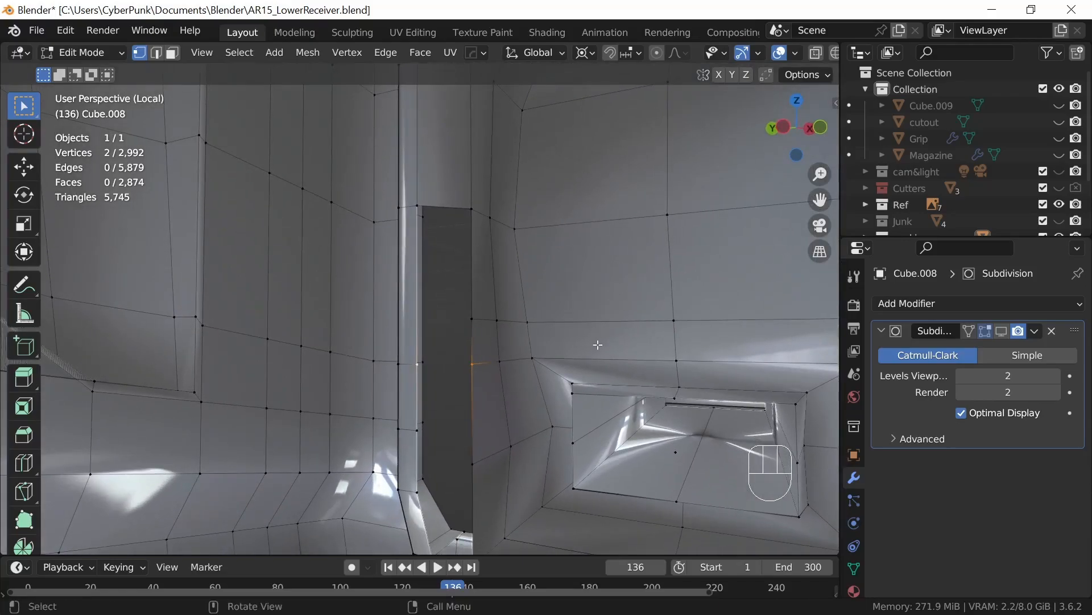
pyautogui.press('2')
pyautogui.keyDown('alt'); pyautogui.click(381, 354); pyautogui.keyUp('alt')
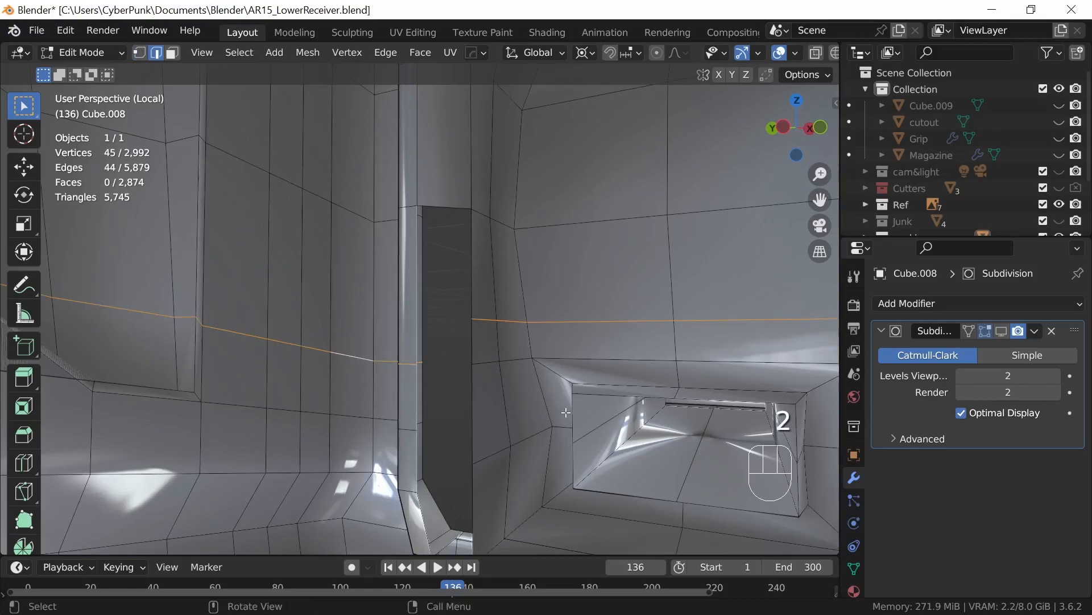
pyautogui.moveTo(638, 420); pyautogui.dragTo(719, 444, button='middle')
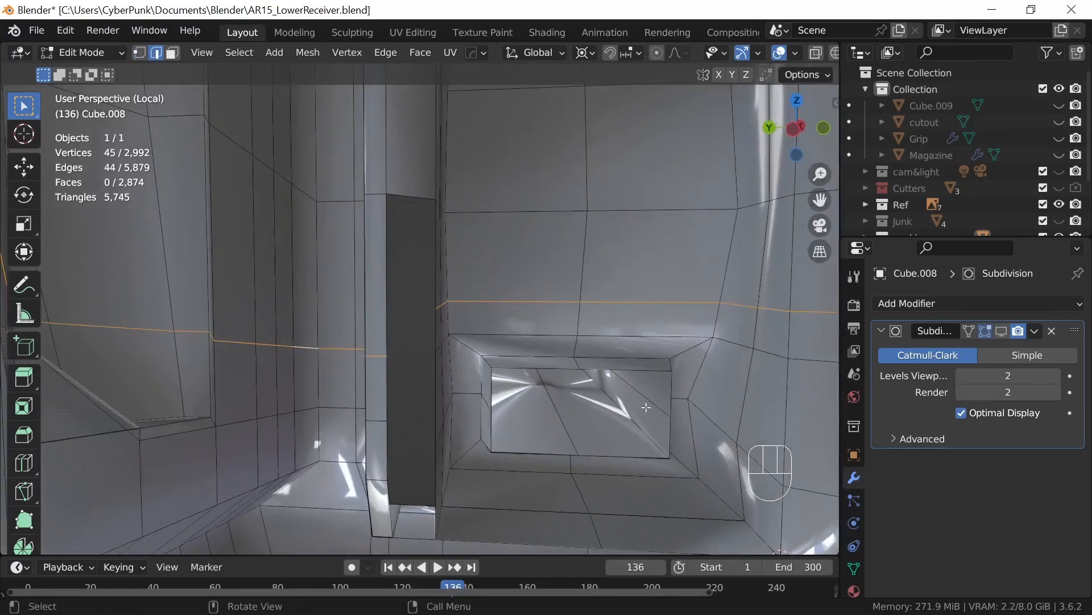
pyautogui.moveTo(633, 389); pyautogui.dragTo(606, 401, button='middle')
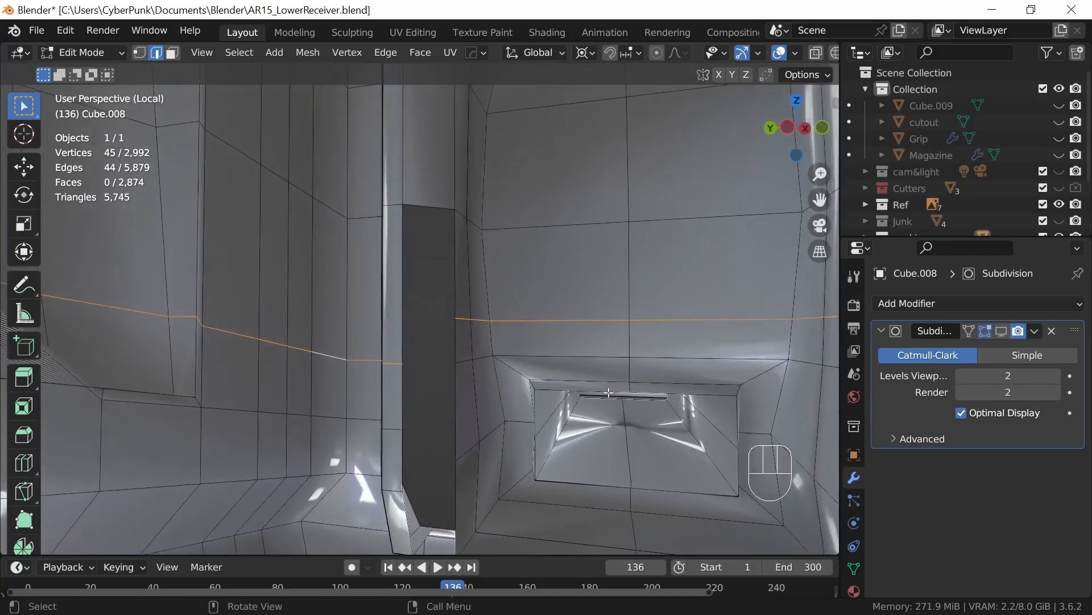
# Step: Undo the loop cut across the walls beside the remaining gap
pyautogui.hotkey('ctrl', 'z')
pyautogui.hotkey('ctrl', 'z')
pyautogui.hotkey('ctrl', 'z')
pyautogui.hotkey('ctrl', 'z')
pyautogui.hotkey('ctrl', 'z')
pyautogui.hotkey('ctrl', 'z')
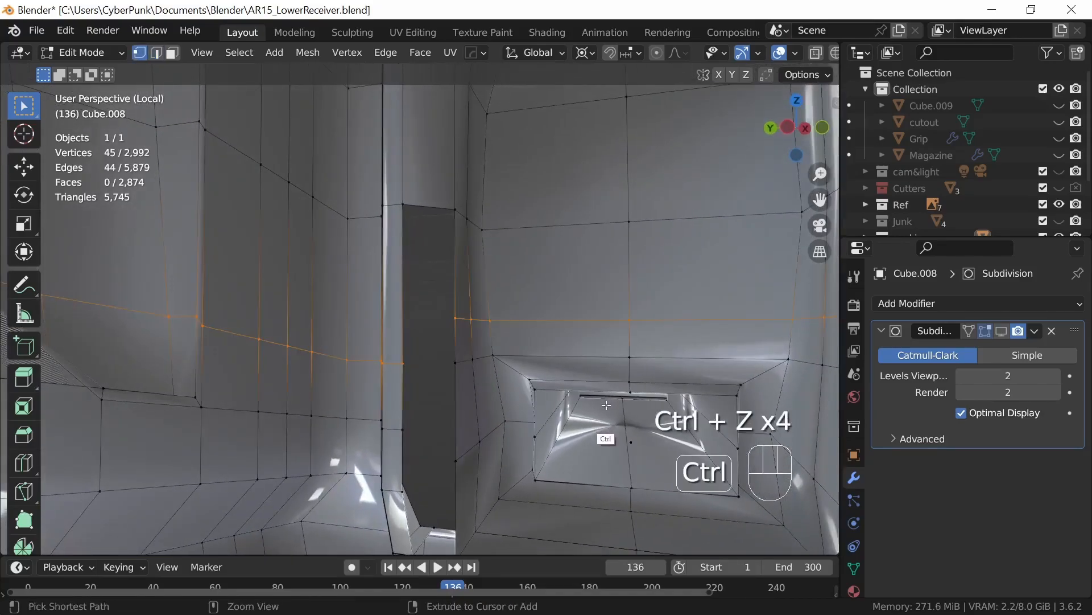
pyautogui.keyDown('shift'); pyautogui.moveTo(615, 468); pyautogui.dragTo(607, 342, button='middle'); pyautogui.keyUp('shift')
pyautogui.moveTo(600, 396); pyautogui.dragTo(544, 463, button='middle')
pyautogui.moveTo(532, 424)
pyautogui.mouseDown(button='middle')
pyautogui.moveTo(528, 384)
pyautogui.moveTo(605, 402)
pyautogui.moveTo(538, 414)
pyautogui.mouseUp(button='middle')
pyautogui.moveTo(654, 426); pyautogui.dragTo(500, 411, button='middle')
pyautogui.press('2')
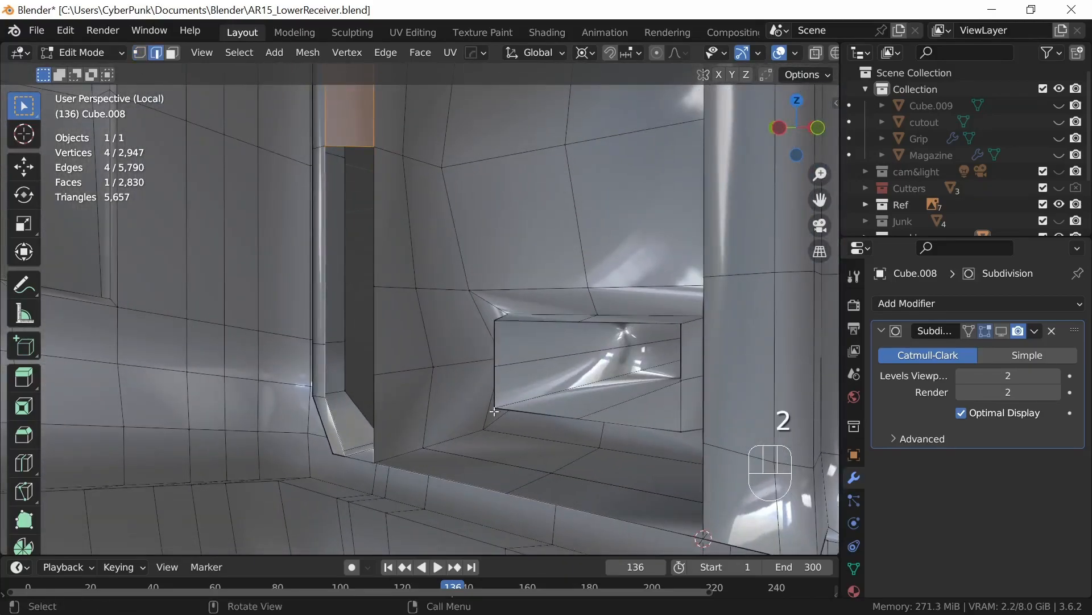
pyautogui.keyDown('alt'); pyautogui.click(281, 336); pyautogui.keyUp('alt')
pyautogui.moveTo(281, 336); pyautogui.dragTo(535, 409, button='middle')
pyautogui.press('g')
pyautogui.press('g')
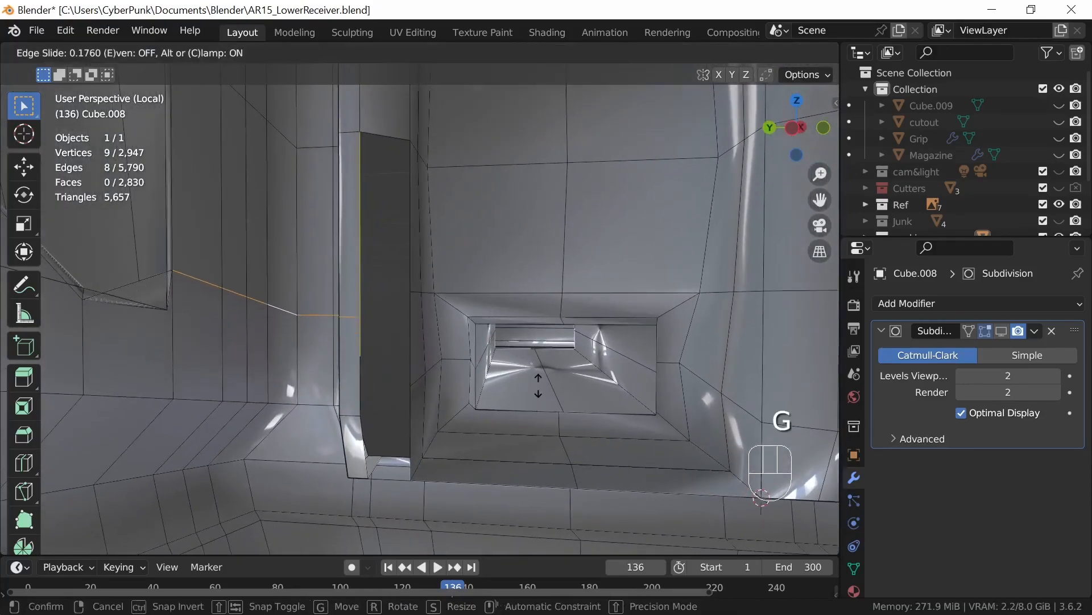
pyautogui.click(541, 390)
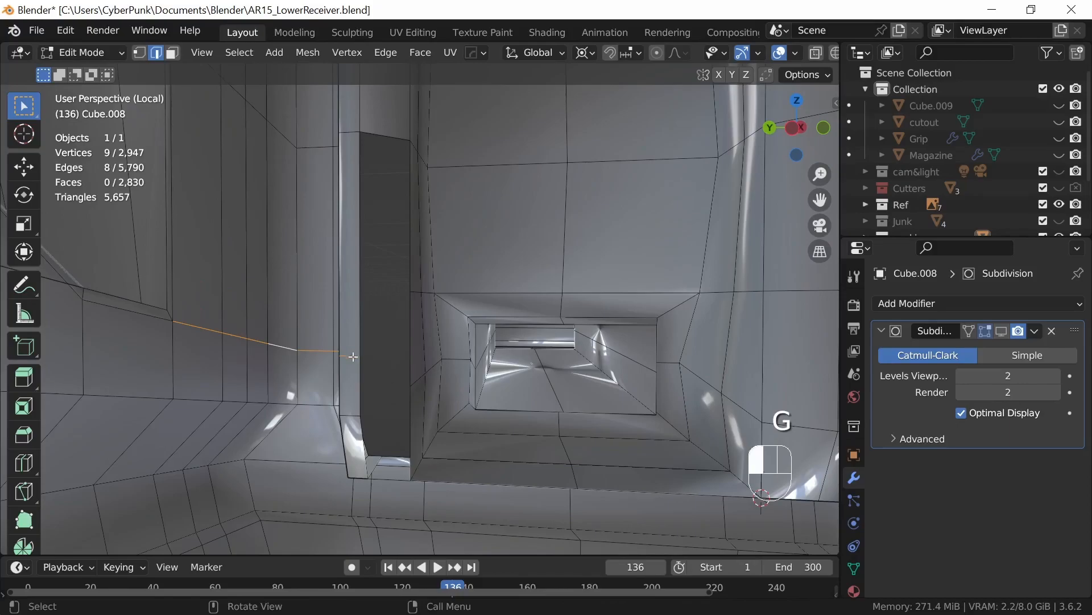
# Step: Select only the short edge path next to the gap and edge-slide it upward by a factor of 0.28
pyautogui.keyDown('ctrl'); pyautogui.click(324, 354); pyautogui.keyUp('ctrl')
pyautogui.moveTo(324, 353); pyautogui.dragTo(482, 396, button='middle')
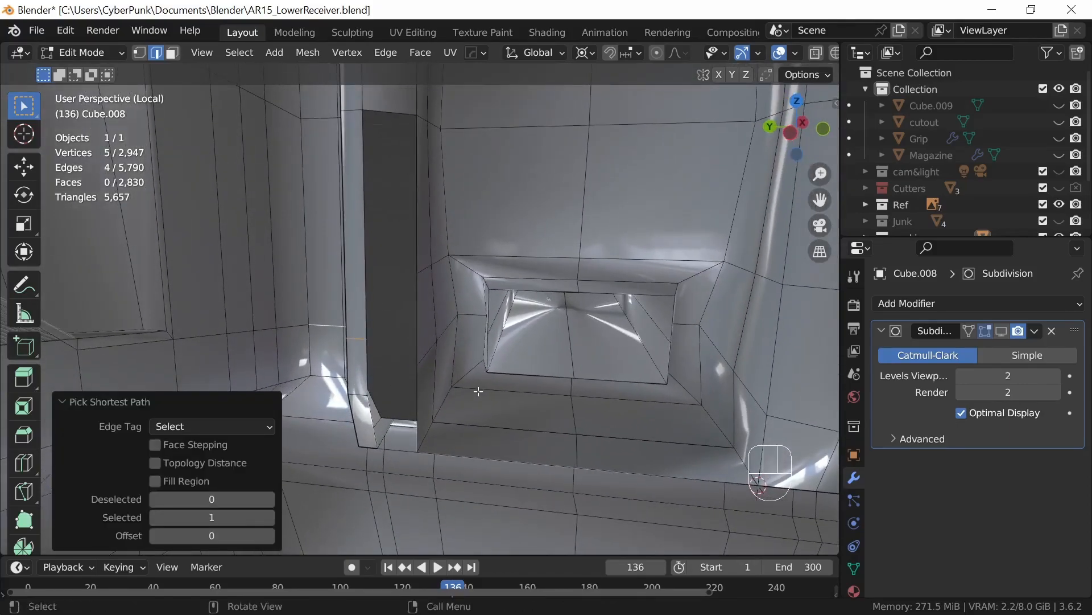
pyautogui.press('g')
pyautogui.press('g')
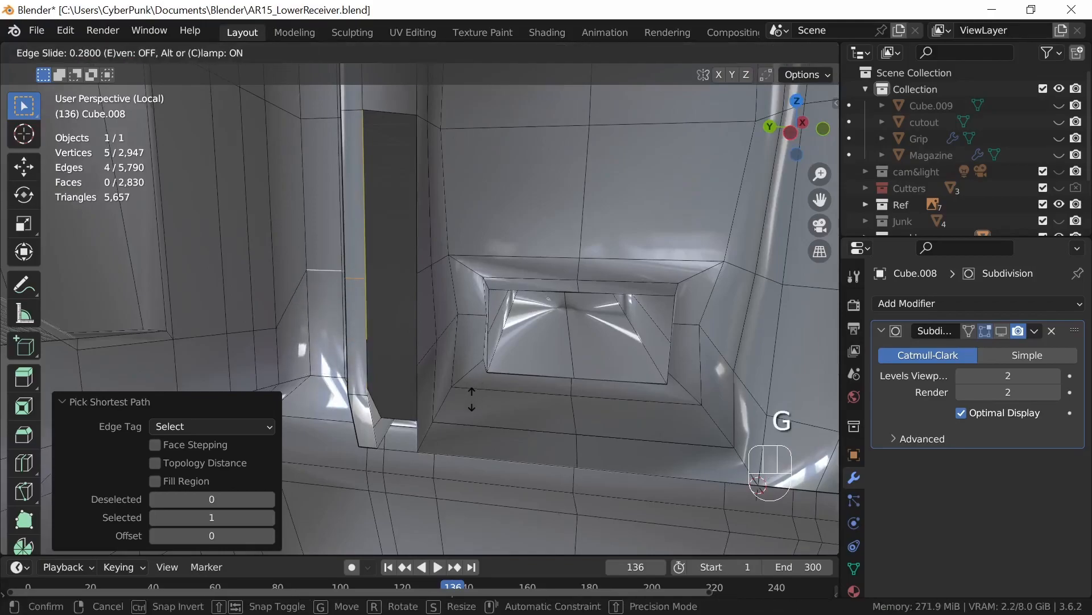
pyautogui.click(472, 399)
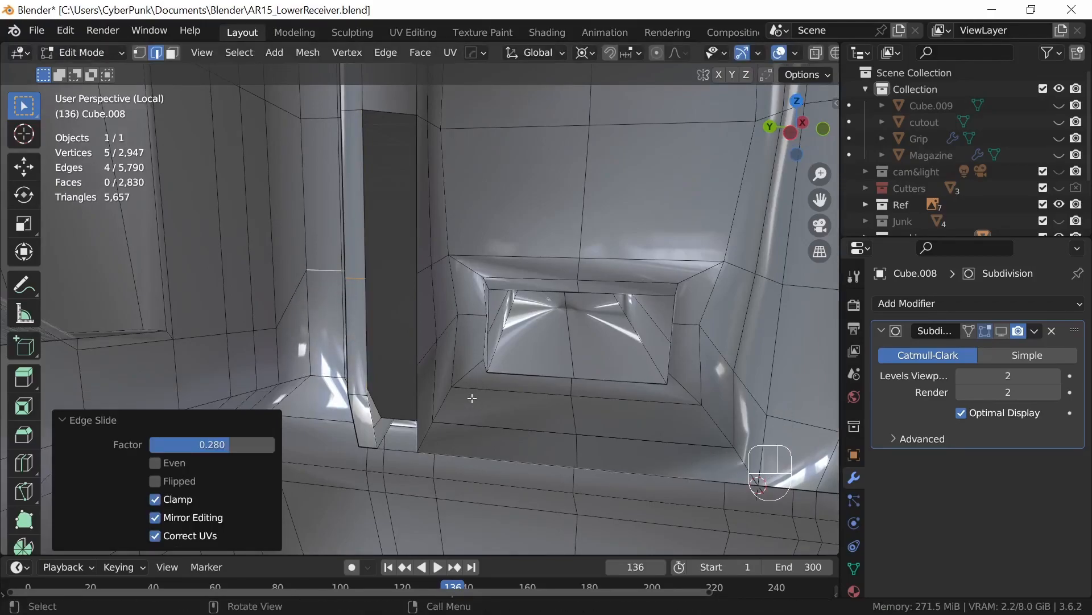
# Step: Join the two facing vertex pairs across the remaining lower part of the gap with edges
pyautogui.press('1')
pyautogui.click(417, 276)
pyautogui.keyDown('shift'); pyautogui.click(366, 279); pyautogui.keyUp('shift')
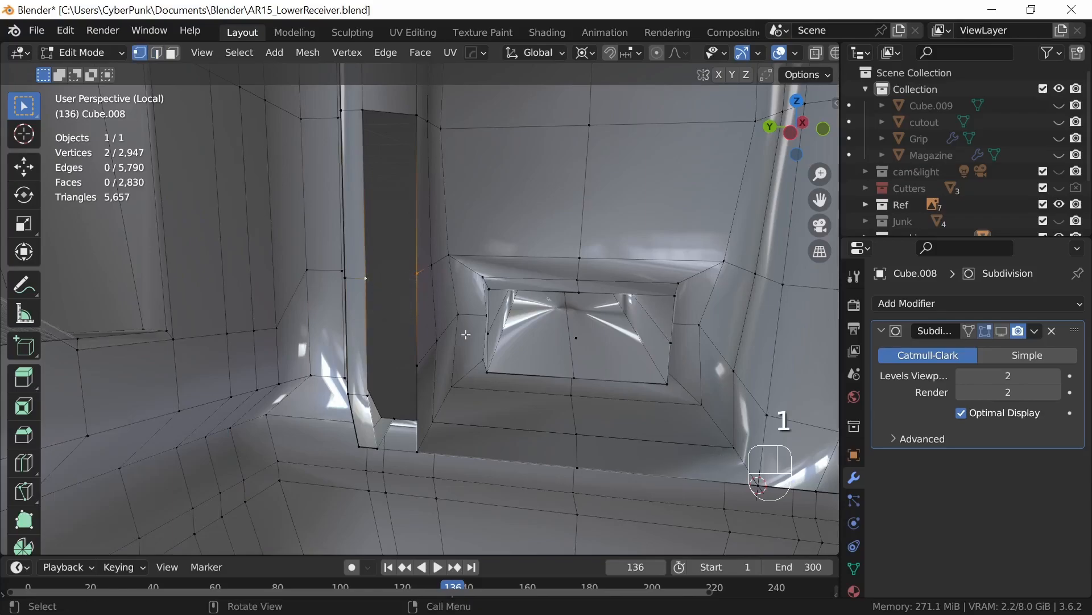
pyautogui.moveTo(436, 408); pyautogui.dragTo(365, 439, button='middle')
pyautogui.keyDown('shift'); pyautogui.click(359, 436); pyautogui.keyUp('shift')
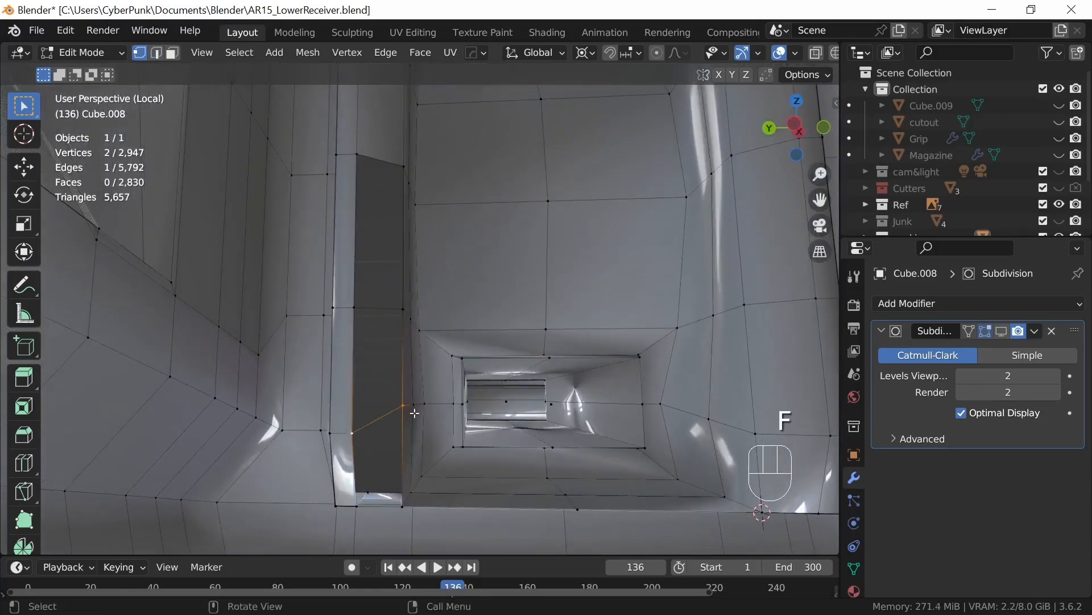
# Step: Slide the block-side vertex of the lower joining edge down by a factor of 0.281 to level that edge
pyautogui.press('g')
pyautogui.press('g')
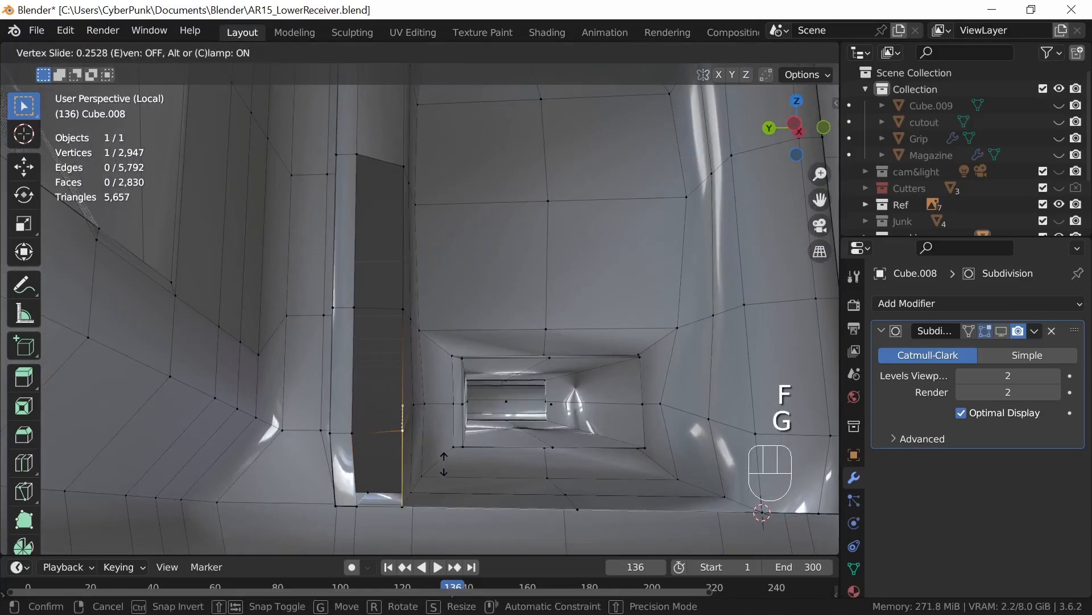
pyautogui.click(443, 466)
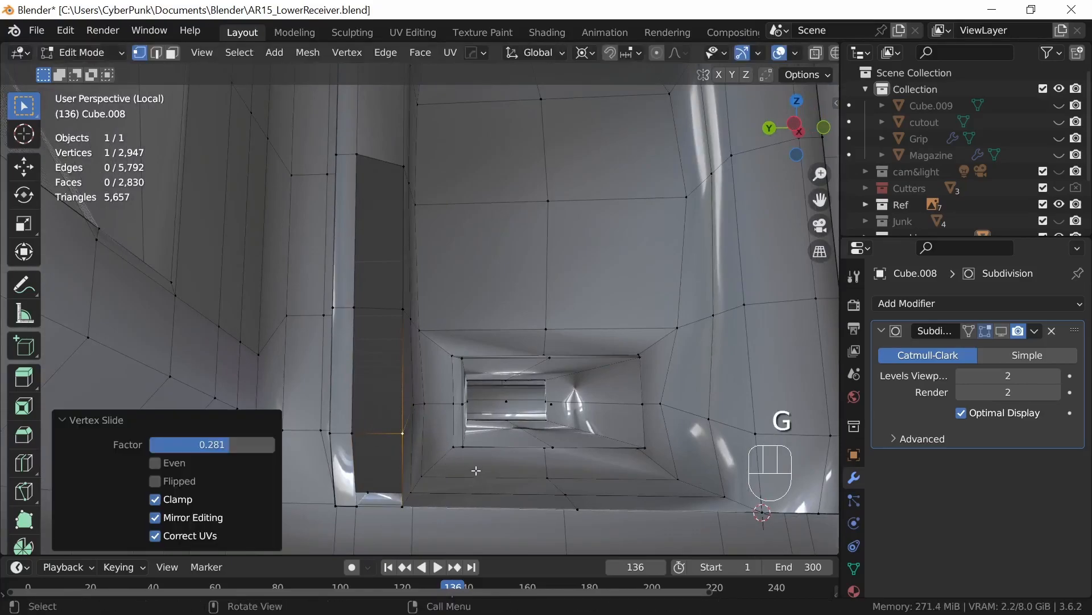
# Step: Fill the three remaining vertical sections of the gap with faces between their facing edges
pyautogui.press('2')
pyautogui.click(402, 268)
pyautogui.keyDown('shift'); pyautogui.click(352, 265); pyautogui.keyUp('shift')
pyautogui.press('f')
pyautogui.click(403, 368)
pyautogui.keyDown('shift'); pyautogui.click(351, 377); pyautogui.keyUp('shift')
pyautogui.press('f')
pyautogui.click(403, 467)
pyautogui.keyDown('shift'); pyautogui.click(352, 459); pyautogui.keyUp('shift')
pyautogui.press('f')
# Step: Fill the last opening at the bottom of the gap with a face between its facing edges
pyautogui.moveTo(484, 452); pyautogui.dragTo(442, 349, button='middle')
pyautogui.click(408, 319)
pyautogui.keyDown('shift'); pyautogui.click(350, 341); pyautogui.keyUp('shift')
pyautogui.press('f')
# Step: Turn on the Face Orientation overlay and inspect the face normals around the whole lower receiver
pyautogui.moveTo(505, 398); pyautogui.dragTo(539, 424, button='middle')
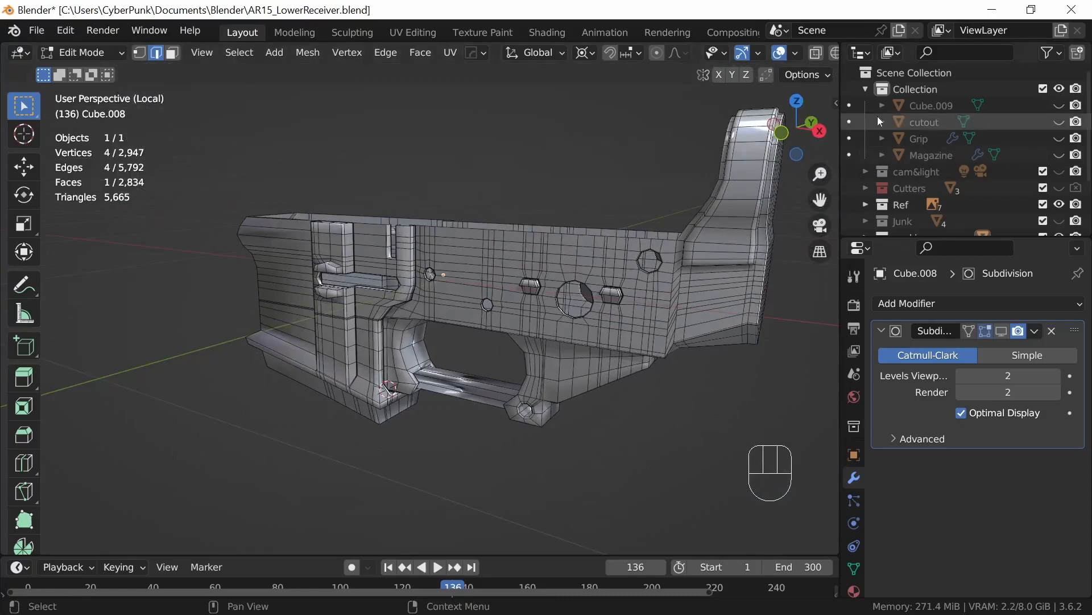
pyautogui.click(798, 54)
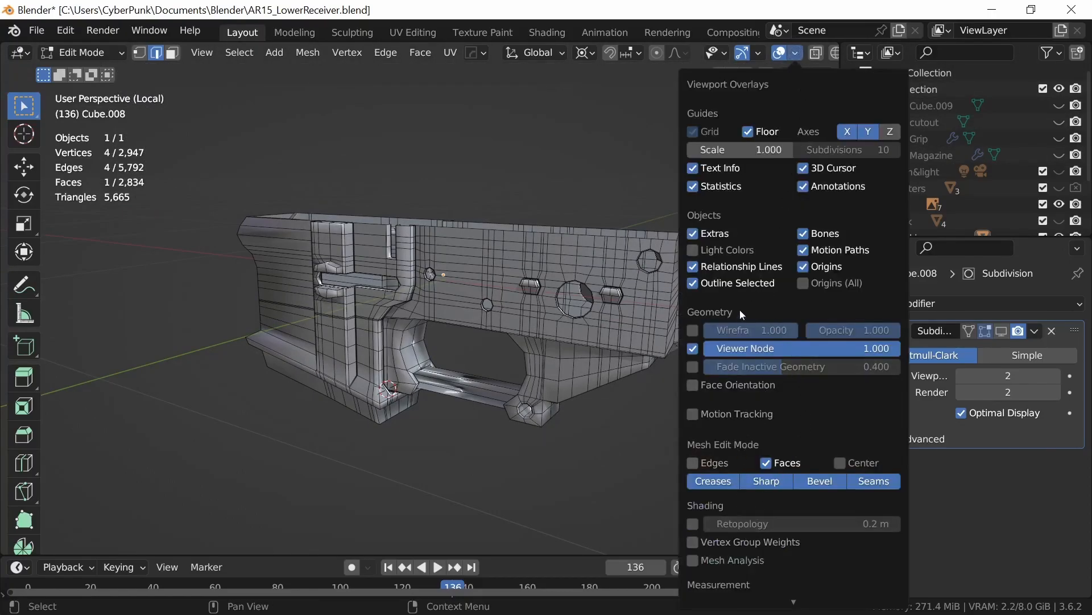
pyautogui.click(692, 385)
pyautogui.moveTo(629, 434); pyautogui.dragTo(432, 454, button='middle')
pyautogui.moveTo(573, 411); pyautogui.dragTo(470, 394, button='middle')
pyautogui.moveTo(465, 470); pyautogui.dragTo(573, 423, button='middle')
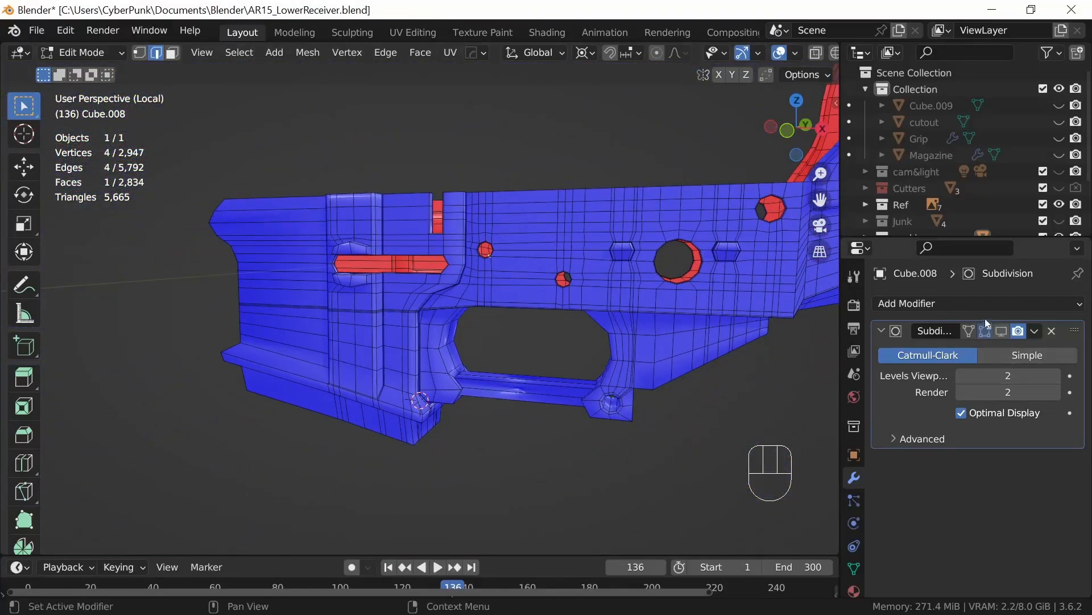
# Step: Turn off the Face Orientation overlay and return the lower receiver to Object Mode
pyautogui.click(796, 53)
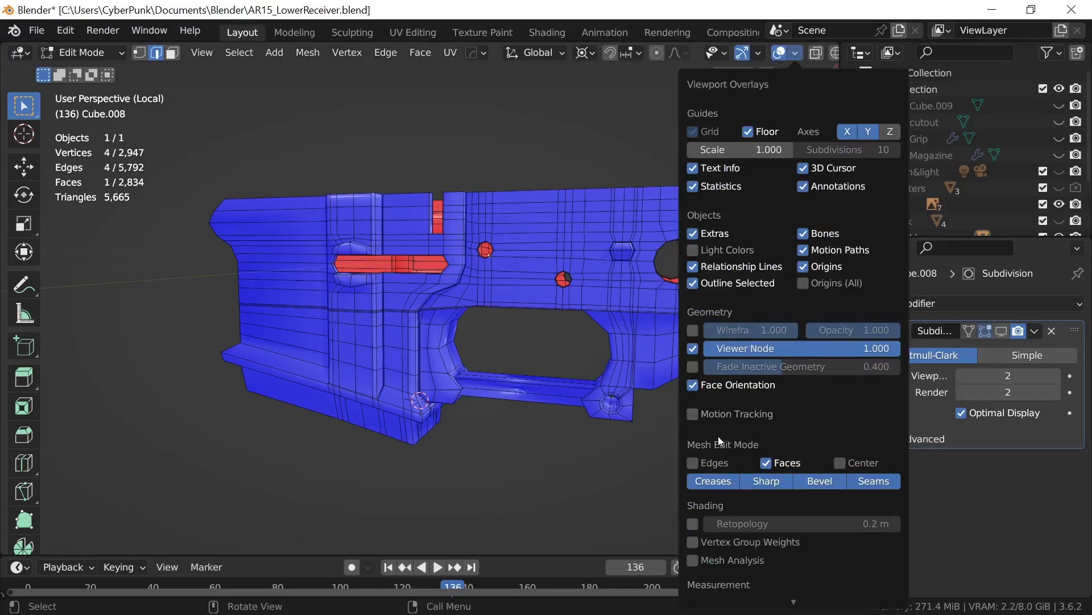
pyautogui.click(711, 388)
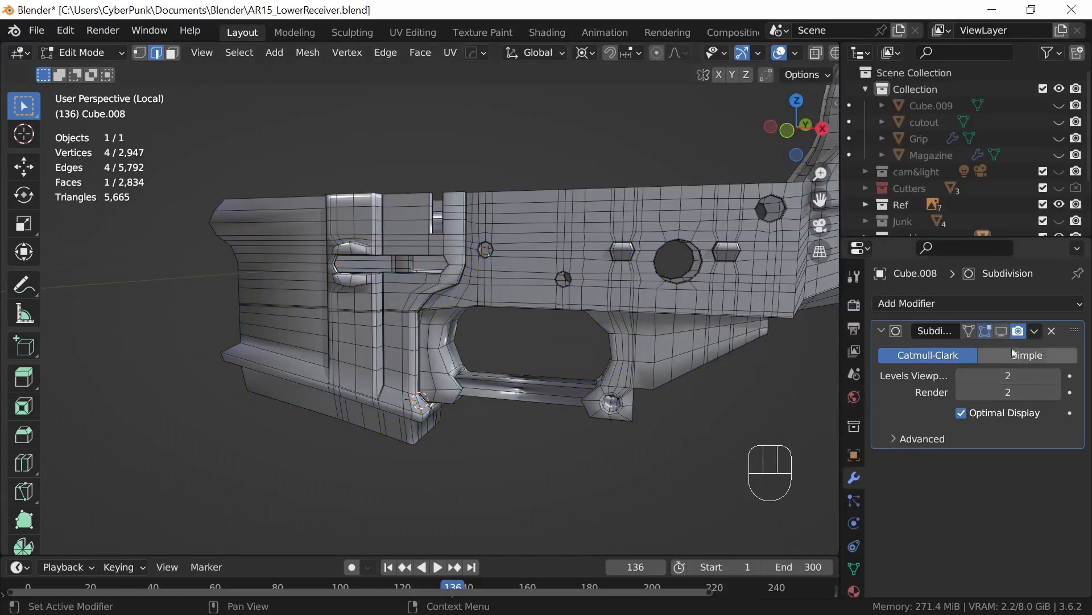
pyautogui.press('Tab')
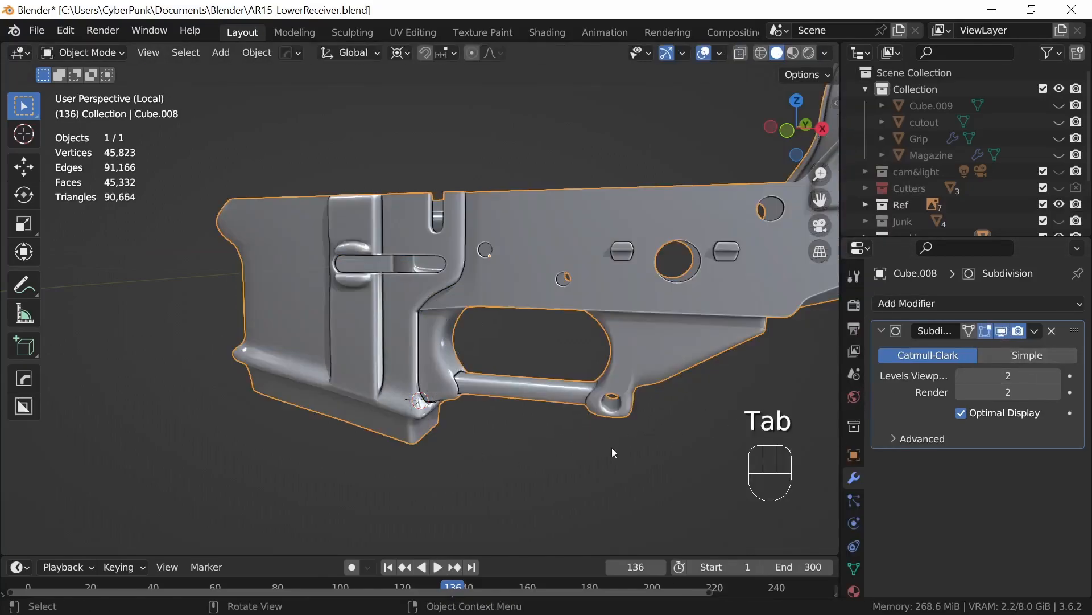
# Step: Move the bottom edge loop of the magazine well up about 0.107 m along the global Z axis
pyautogui.moveTo(663, 444); pyautogui.dragTo(464, 312, button='middle')
pyautogui.moveTo(563, 429)
pyautogui.mouseDown(button='middle')
pyautogui.moveTo(480, 425)
pyautogui.moveTo(507, 448)
pyautogui.moveTo(618, 370)
pyautogui.moveTo(645, 398)
pyautogui.moveTo(565, 433)
pyautogui.mouseUp(button='middle')
pyautogui.press('Tab')
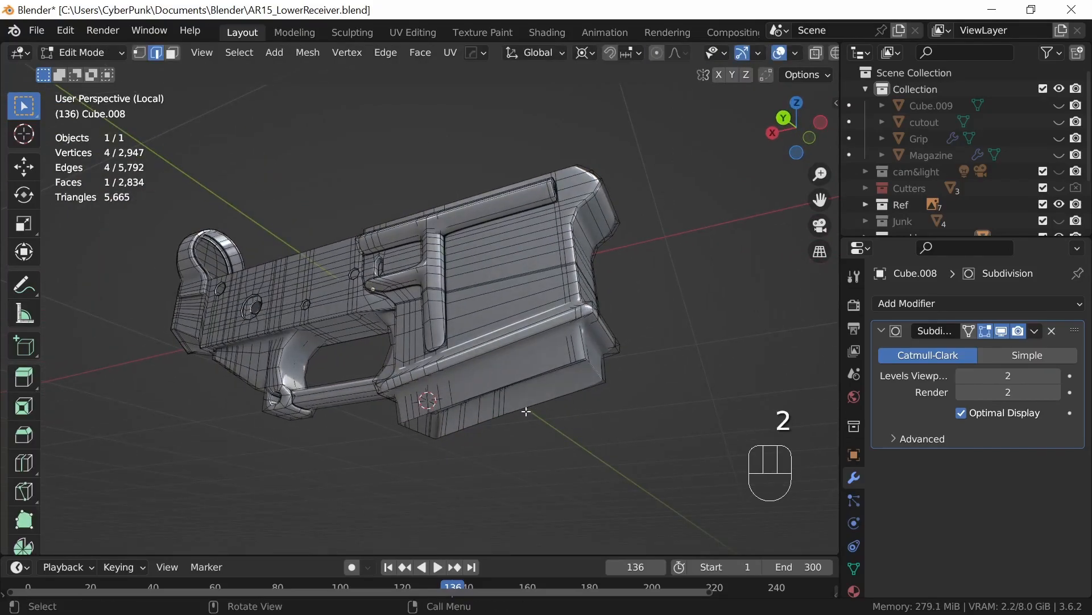
pyautogui.moveTo(513, 383); pyautogui.dragTo(549, 395, button='middle')
pyautogui.moveTo(548, 436); pyautogui.dragTo(552, 412, button='middle')
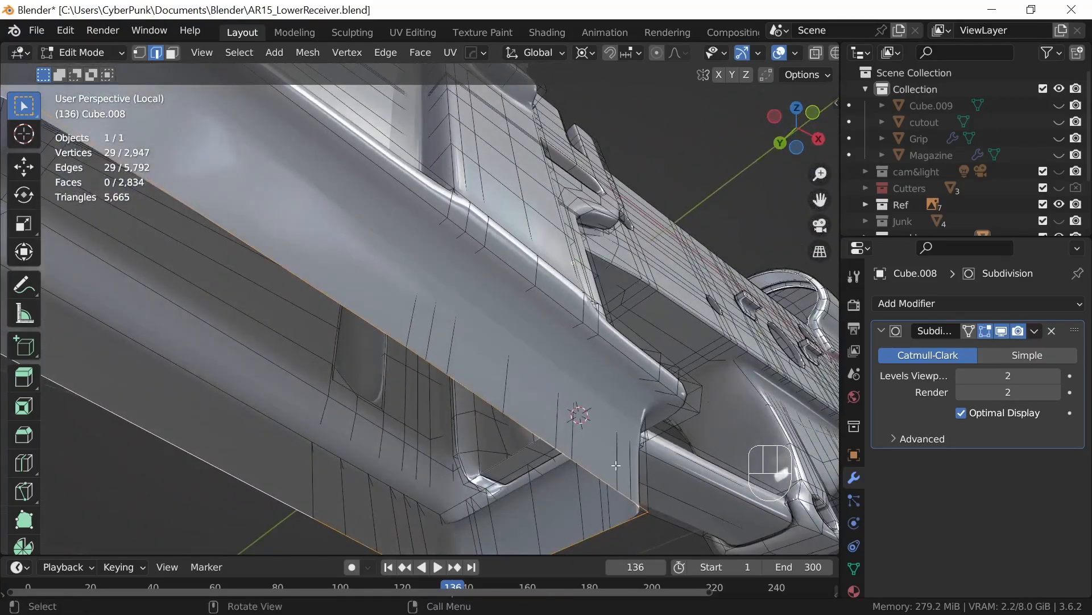
pyautogui.press('g')
pyautogui.press('z')
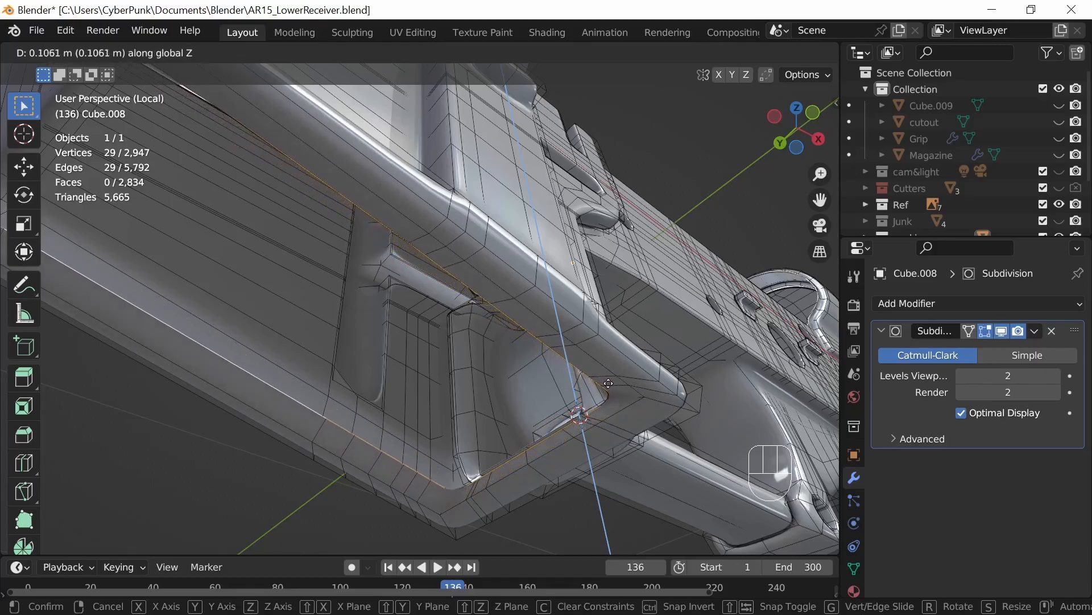
pyautogui.click(606, 382)
# Step: Slide the lower horizontal edge path across the magazine well's side downward by a factor of about 0.476
pyautogui.moveTo(606, 382); pyautogui.dragTo(478, 425, button='middle')
pyautogui.moveTo(593, 432); pyautogui.dragTo(640, 449, button='middle')
pyautogui.keyDown('ctrl'); pyautogui.moveTo(602, 488); pyautogui.dragTo(593, 397, button='middle'); pyautogui.keyUp('ctrl')
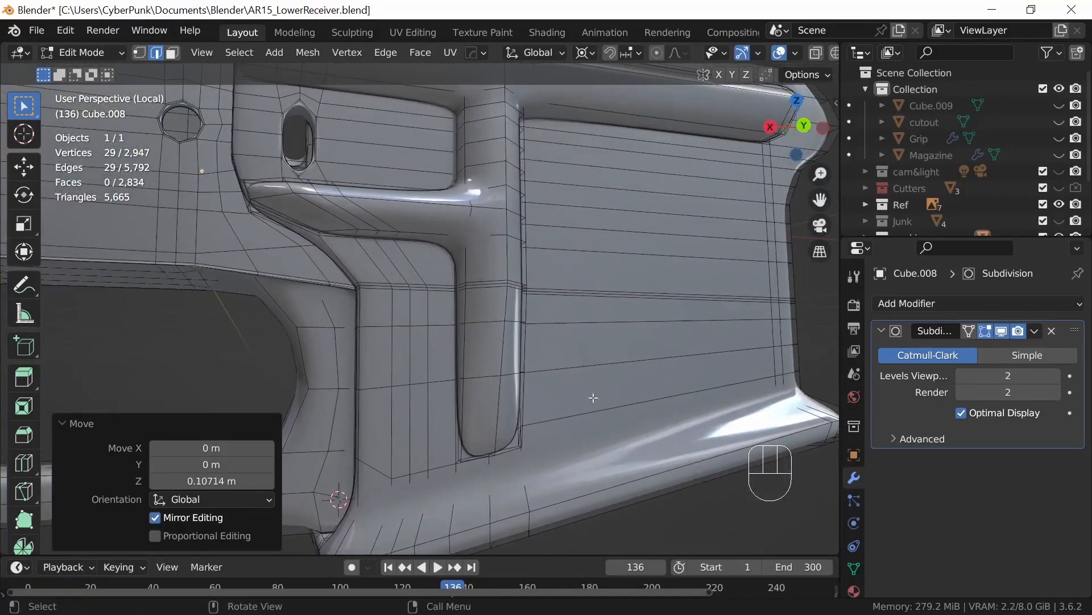
pyautogui.click(444, 293)
pyautogui.keyDown('shift'); pyautogui.moveTo(765, 406); pyautogui.dragTo(644, 324, button='middle'); pyautogui.keyUp('shift')
pyautogui.keyDown('ctrl'); pyautogui.click(654, 315); pyautogui.keyUp('ctrl')
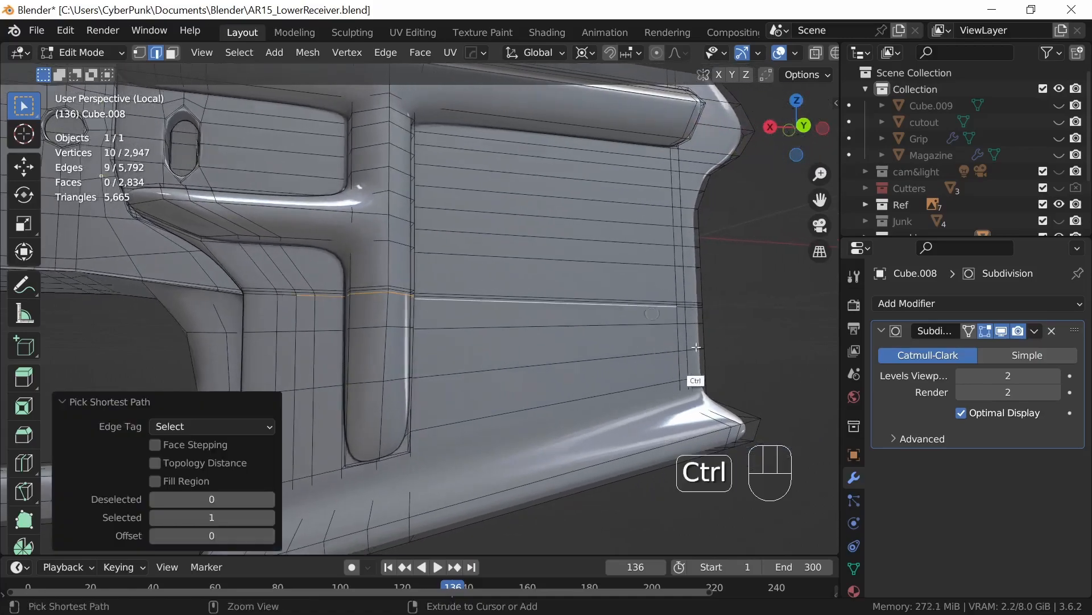
pyautogui.press('g')
pyautogui.press('g')
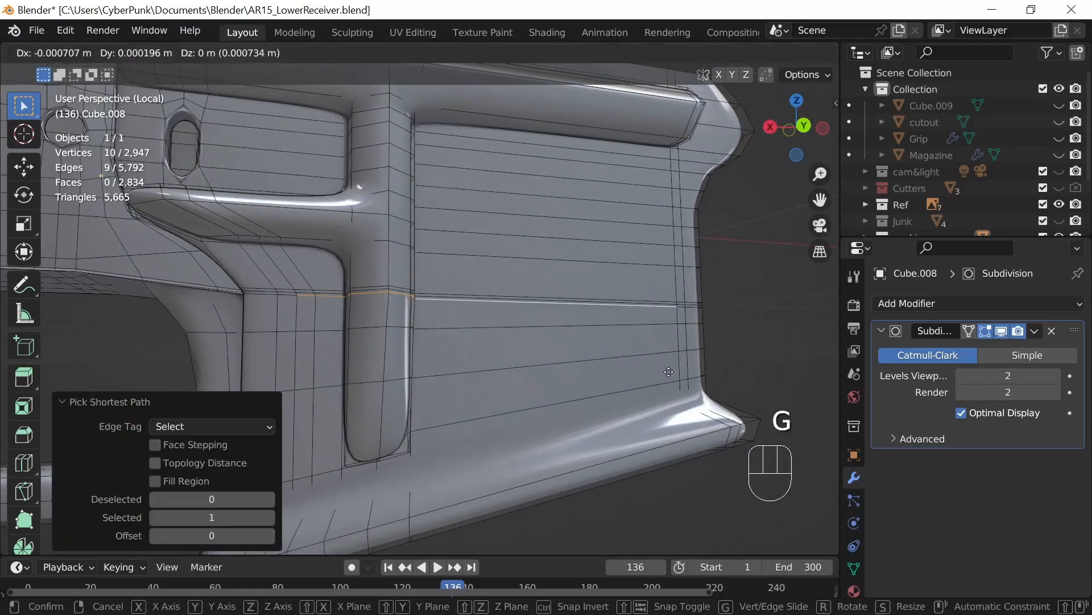
pyautogui.click(670, 376)
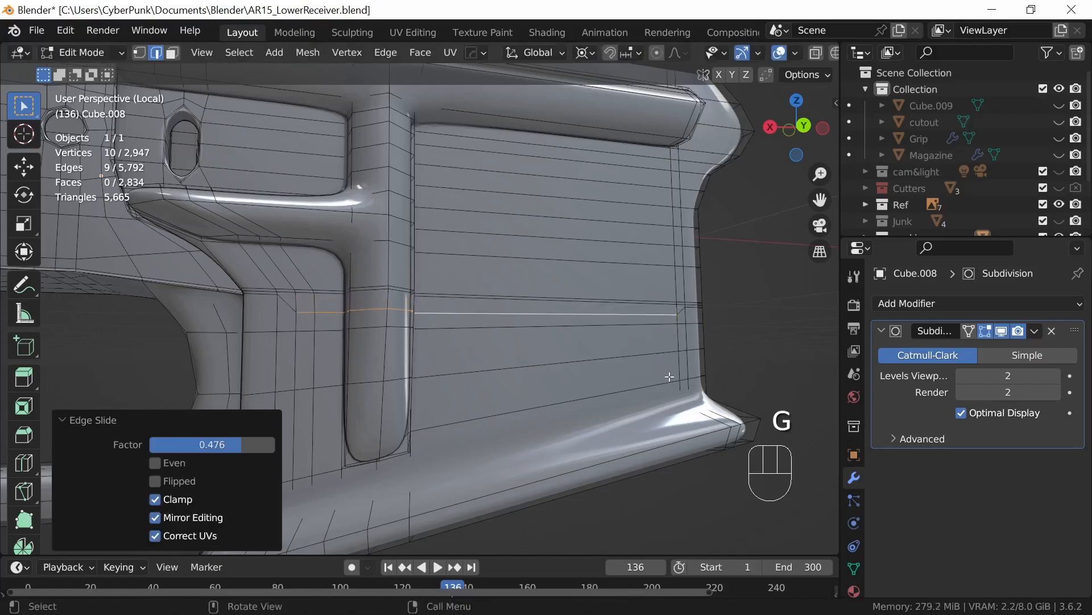
# Step: Slide the neighbouring horizontal edge path on the magazine well's side upward to even the spacing, and return to Object Mode
pyautogui.click(609, 294)
pyautogui.keyDown('ctrl'); pyautogui.click(334, 286); pyautogui.keyUp('ctrl')
pyautogui.keyDown('ctrl'); pyautogui.click(289, 316); pyautogui.keyUp('ctrl')
pyautogui.click(607, 283)
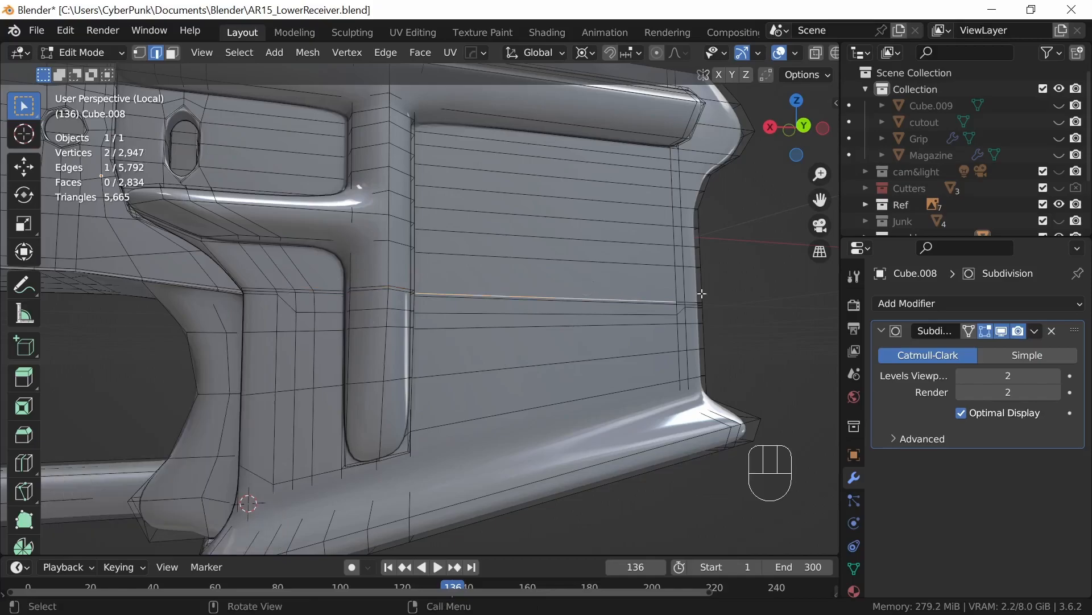
pyautogui.keyDown('ctrl'); pyautogui.click(285, 284); pyautogui.keyUp('ctrl')
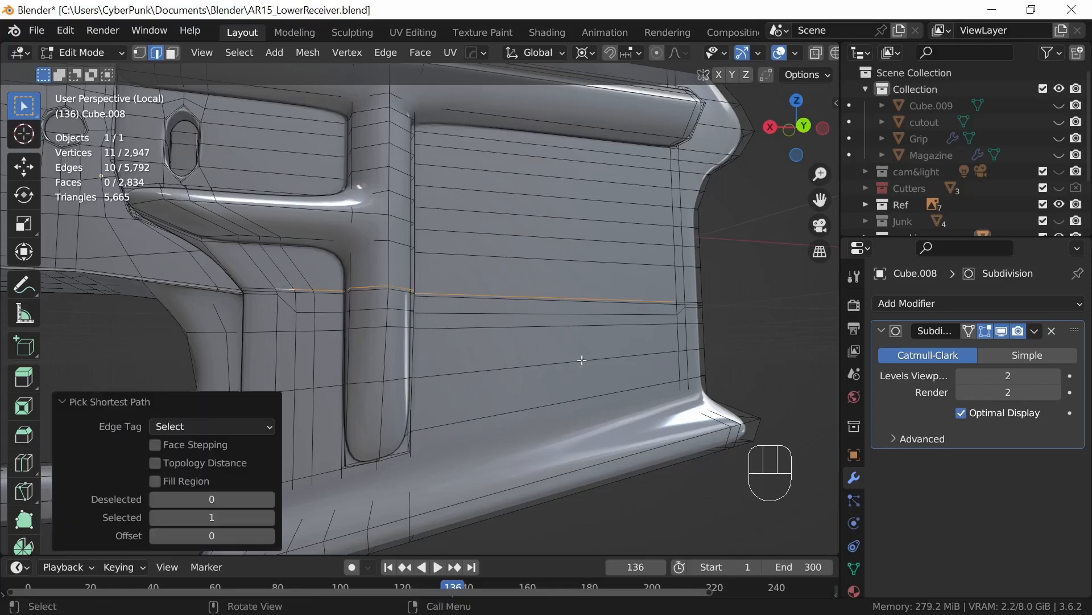
pyautogui.press('g')
pyautogui.press('g')
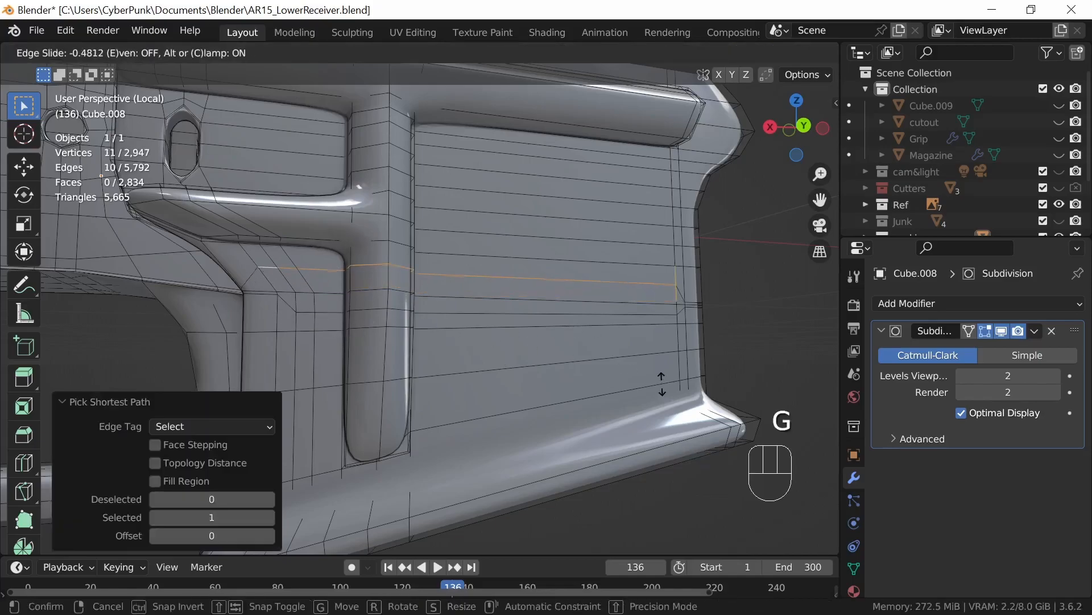
pyautogui.click(663, 383)
pyautogui.press('Tab')
pyautogui.scroll(-5, 617, 361)
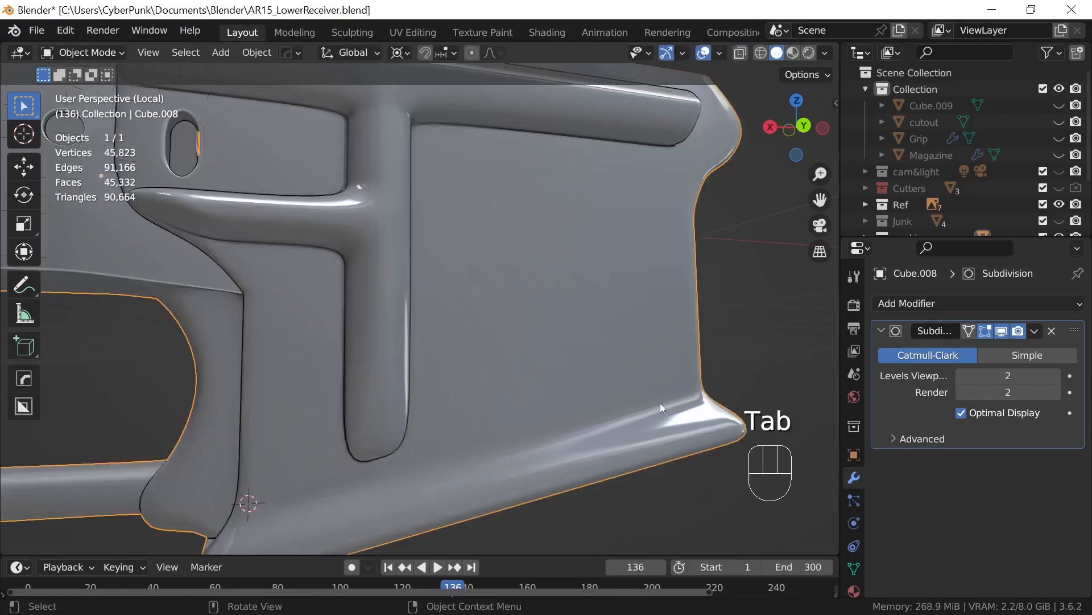
# Step: Add two loop cuts around the pin hole in the rear trigger guard lug, slid to factors of about 0.850 and -0.662
pyautogui.moveTo(458, 418); pyautogui.dragTo(719, 428, button='middle')
pyautogui.keyDown('shift'); pyautogui.moveTo(718, 428); pyautogui.dragTo(593, 403, button='middle'); pyautogui.keyUp('shift')
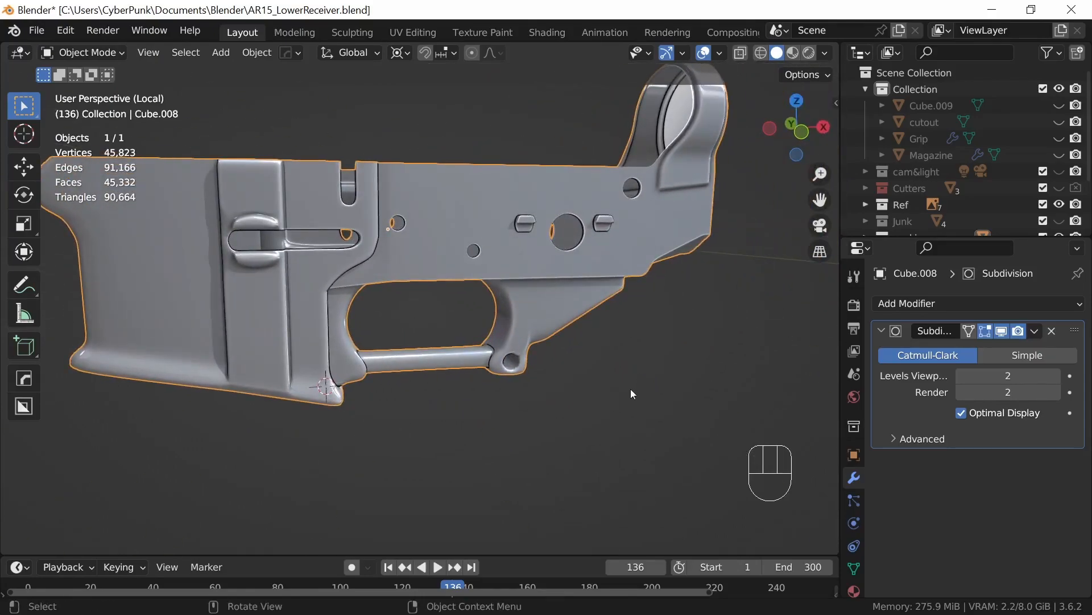
pyautogui.moveTo(640, 384); pyautogui.dragTo(743, 161, button='middle')
pyautogui.moveTo(561, 386); pyautogui.dragTo(493, 322, button='middle')
pyautogui.press('Tab')
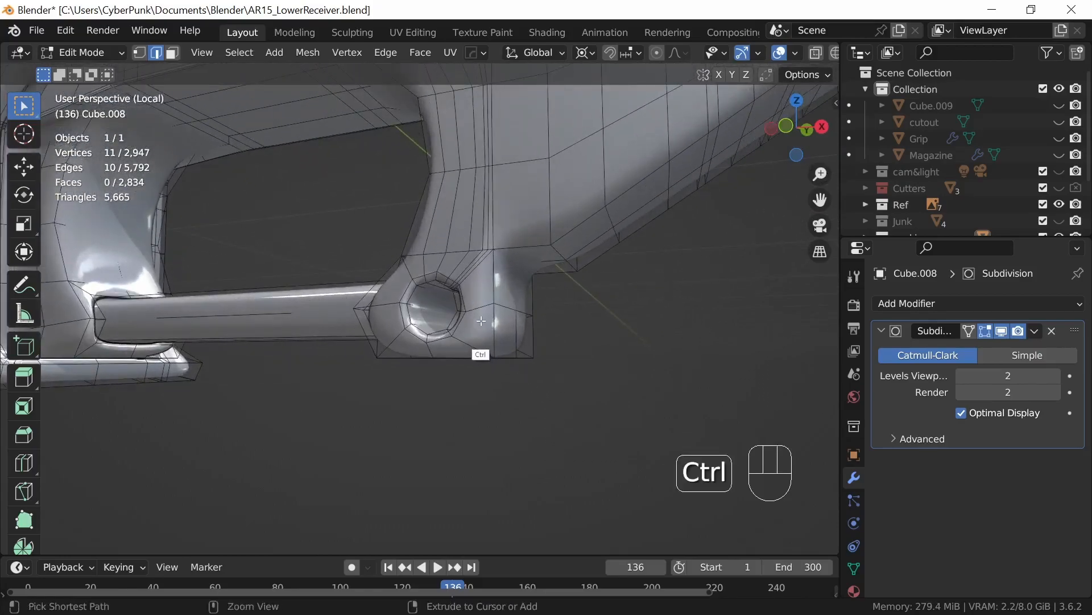
pyautogui.hotkey('ctrl', 'r')
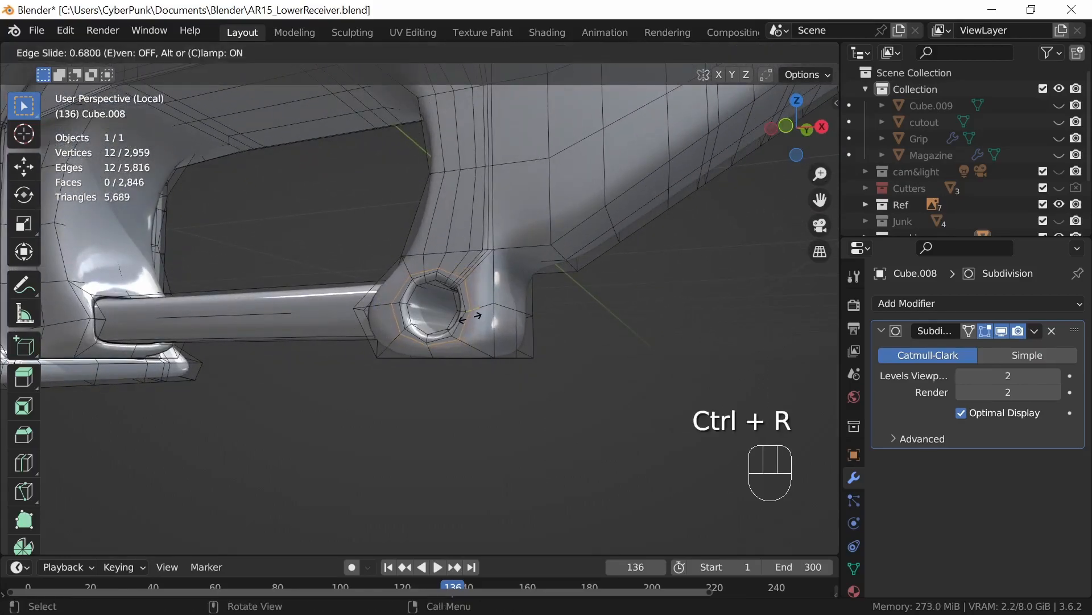
pyautogui.click(467, 317)
pyautogui.hotkey('ctrl', 'r')
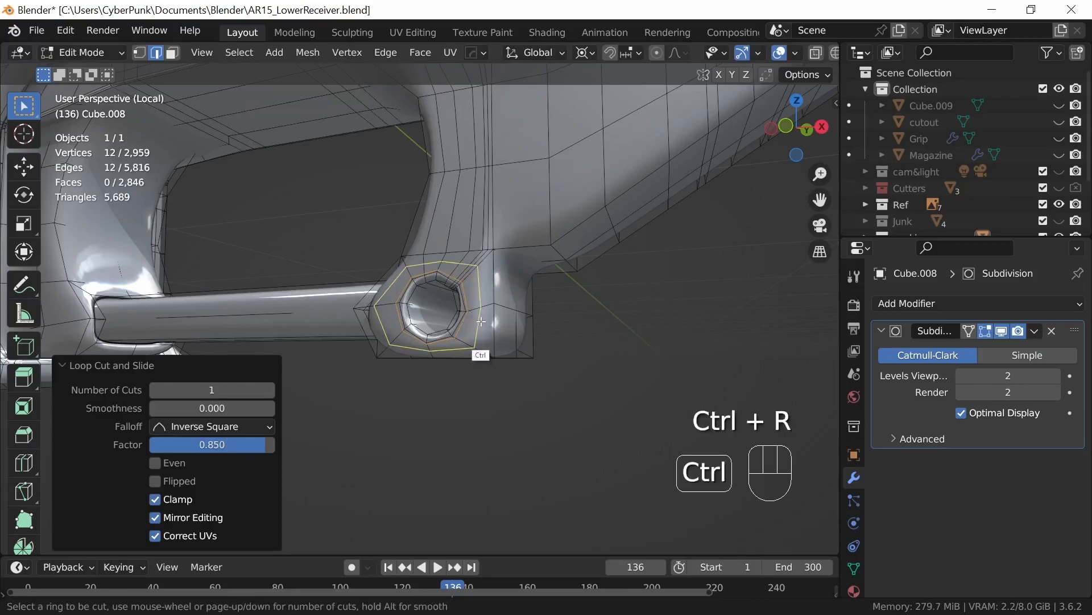
pyautogui.click(481, 321)
pyautogui.click(493, 332)
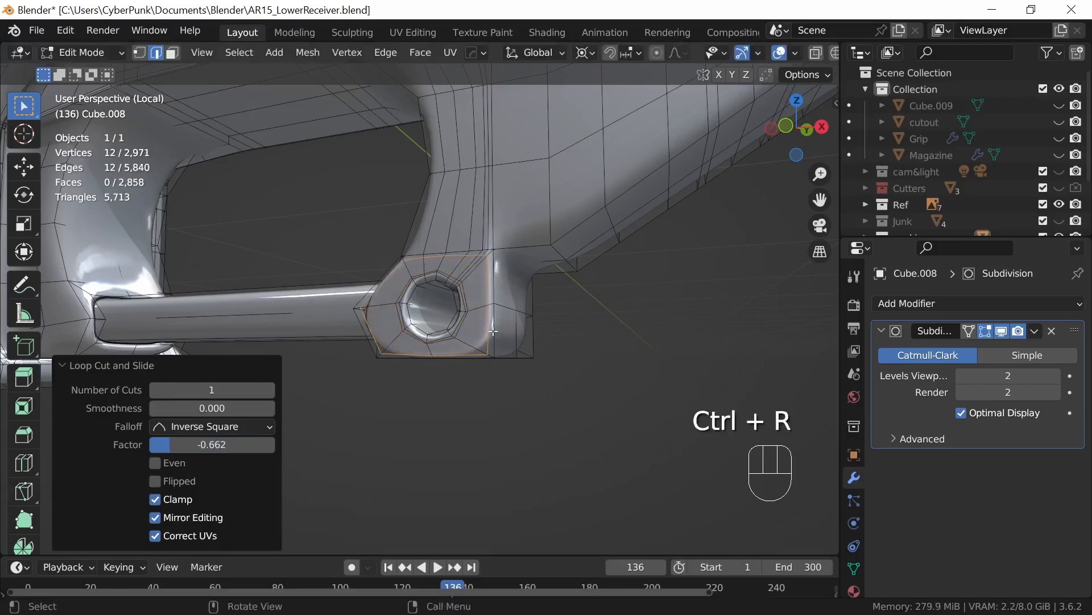
# Step: Add a loop cut hugging the sloped lower edge behind the trigger guard, slid to a factor of about 0.881
pyautogui.moveTo(552, 372); pyautogui.dragTo(568, 393, button='middle')
pyautogui.keyDown('shift'); pyautogui.moveTo(745, 338); pyautogui.dragTo(565, 383, button='middle'); pyautogui.keyUp('shift')
pyautogui.hotkey('ctrl', 'r')
pyautogui.click(563, 193)
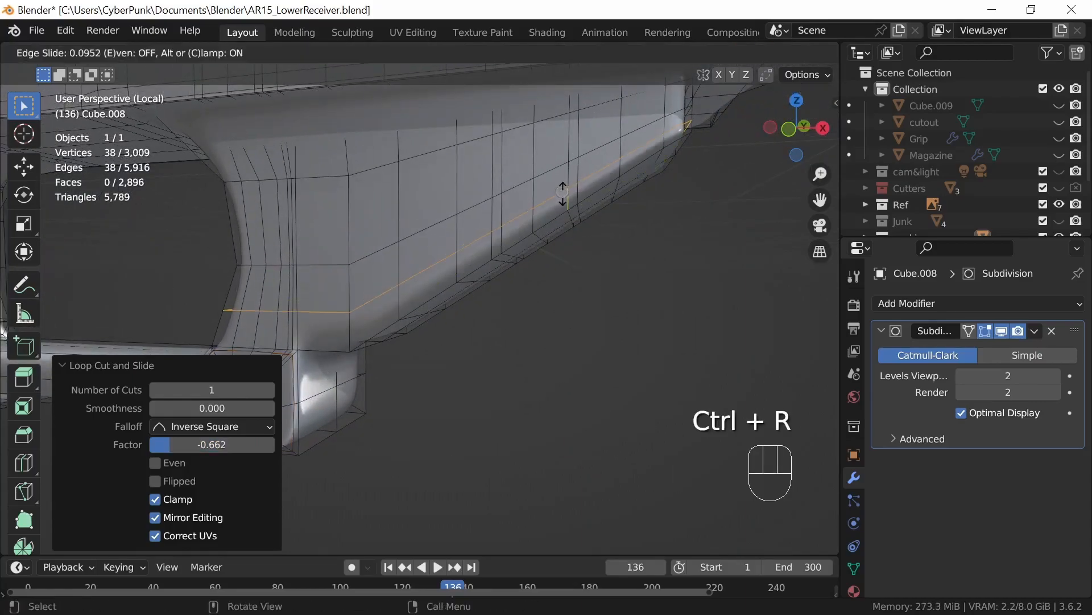
pyautogui.click(564, 212)
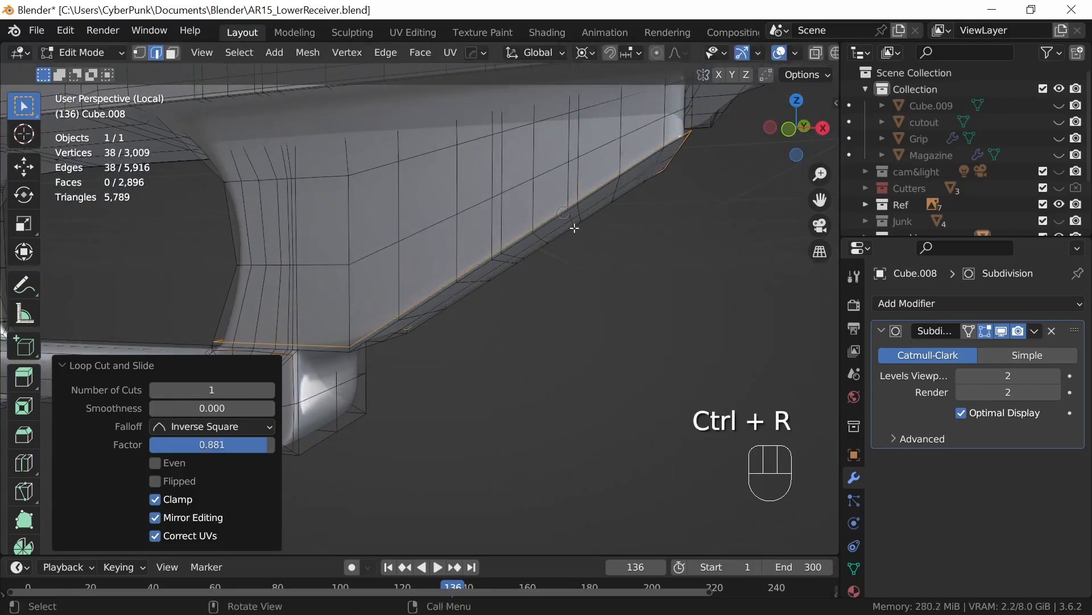
# Step: Add loop cuts near both side edges of the trigger guard opening's inner wall, slid to factors of about -0.776 and 0.750
pyautogui.keyDown('shift'); pyautogui.moveTo(519, 336); pyautogui.dragTo(592, 340, button='middle'); pyautogui.keyUp('shift')
pyautogui.moveTo(592, 340); pyautogui.dragTo(622, 344, button='middle')
pyautogui.moveTo(547, 393); pyautogui.dragTo(639, 428, button='middle')
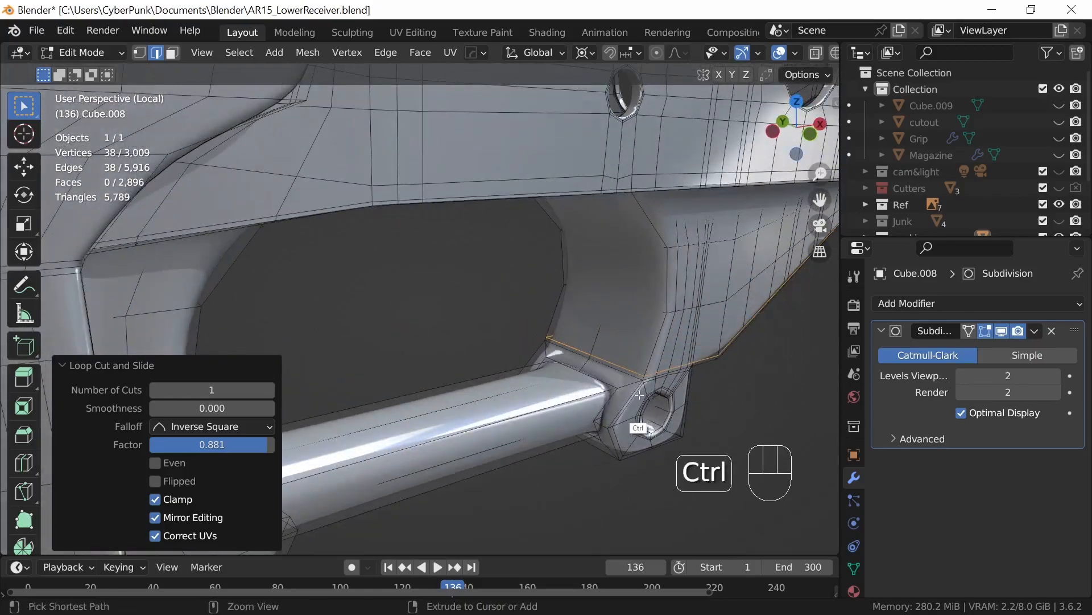
pyautogui.hotkey('ctrl', 'r')
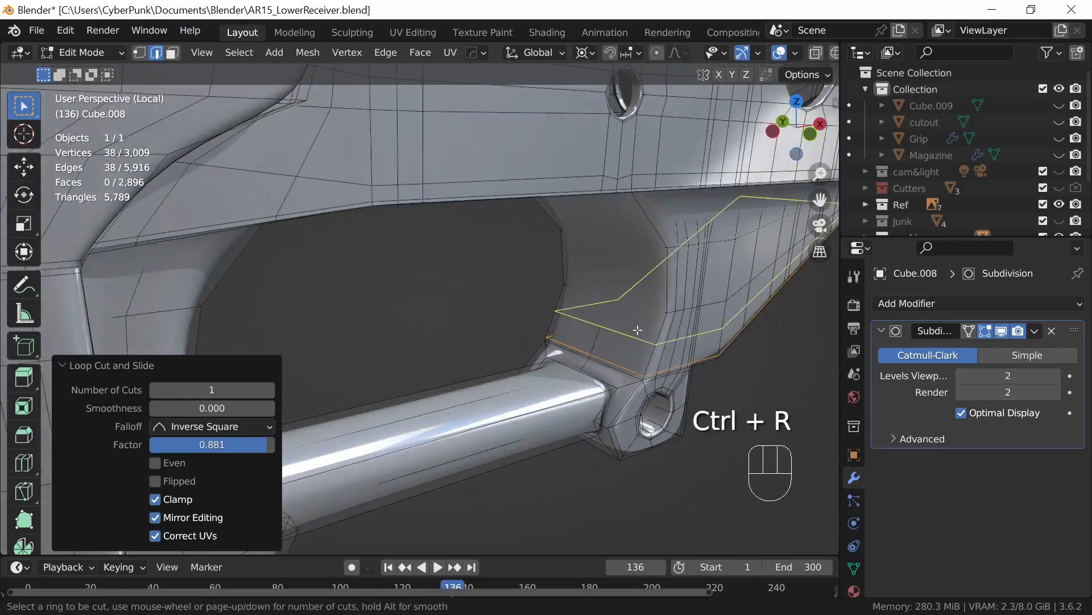
pyautogui.click(640, 316)
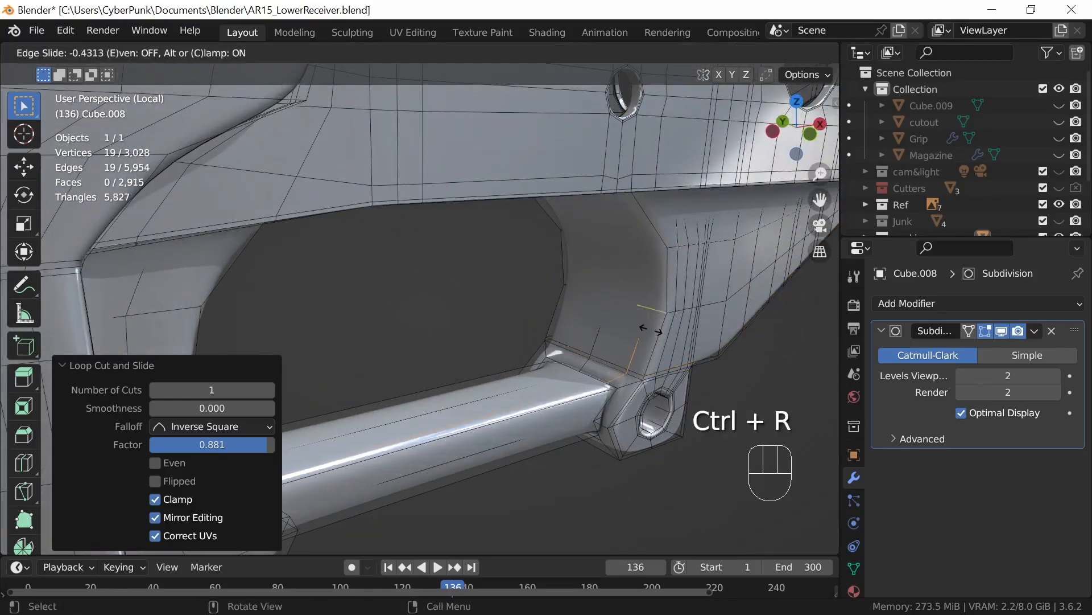
pyautogui.click(659, 336)
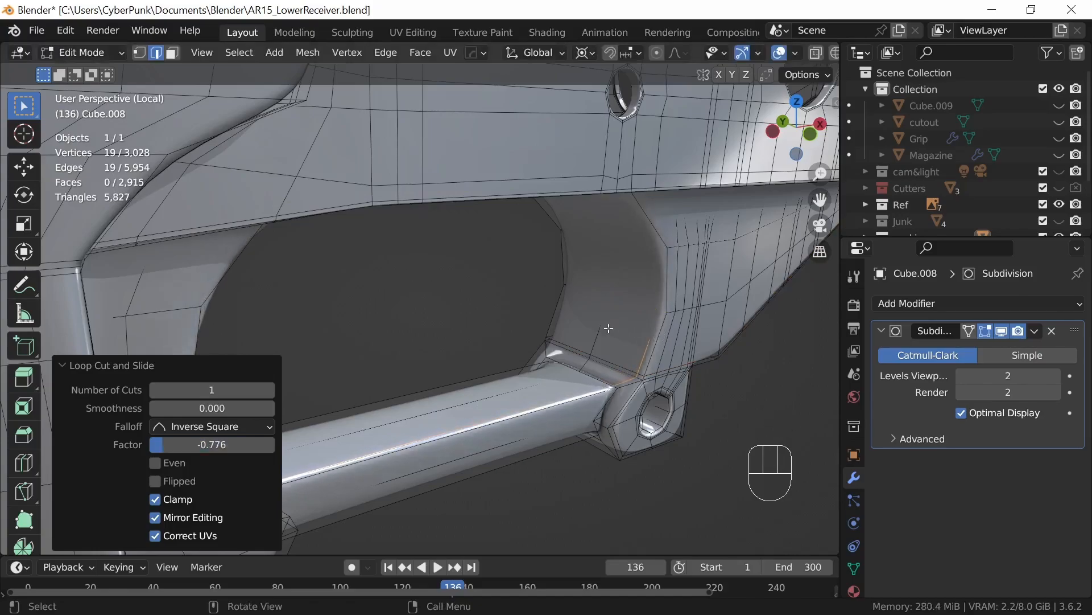
pyautogui.hotkey('ctrl', 'r')
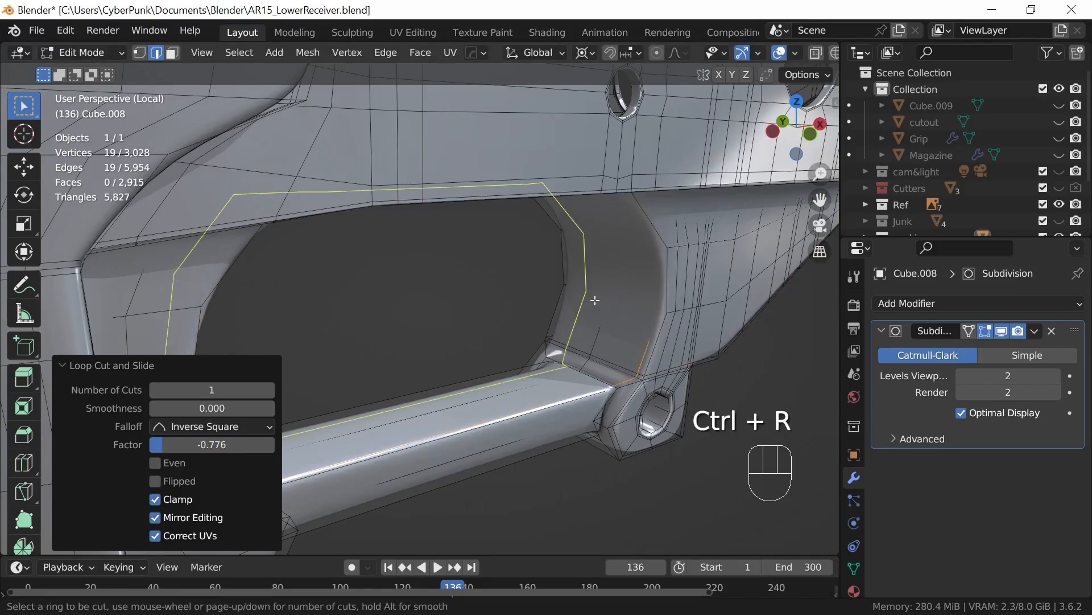
pyautogui.click(595, 300)
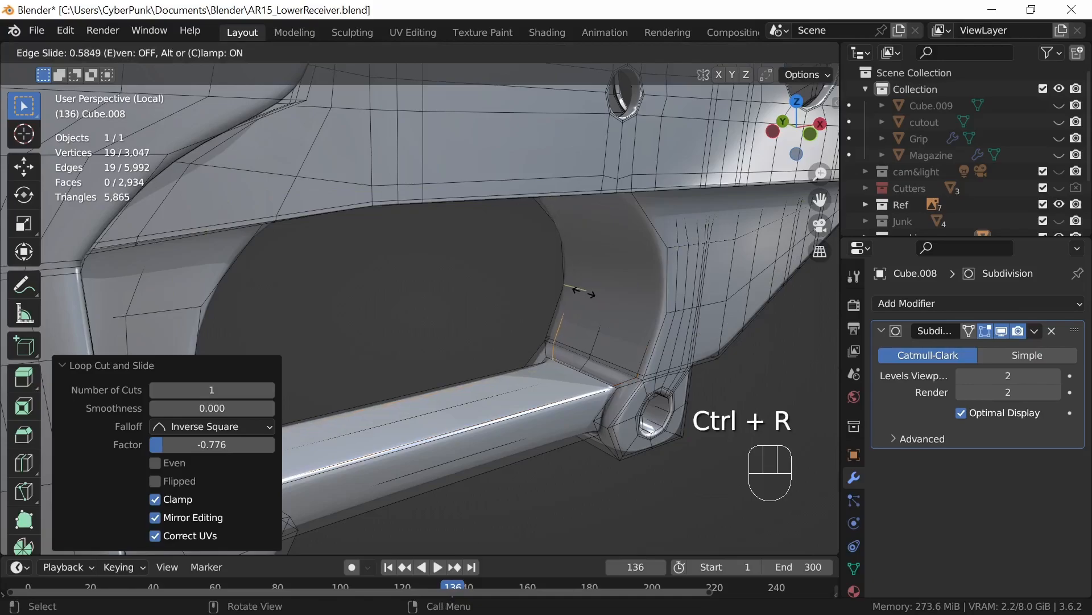
pyautogui.click(581, 290)
# Step: Add two loop cuts around the rear lug's pin hole on the opposite side, one near the hole at about 0.817 and one near the outer edge
pyautogui.moveTo(587, 298); pyautogui.dragTo(331, 364, button='middle')
pyautogui.keyDown('shift'); pyautogui.moveTo(444, 383); pyautogui.dragTo(478, 434, button='middle'); pyautogui.keyUp('shift')
pyautogui.hotkey('ctrl', 'r')
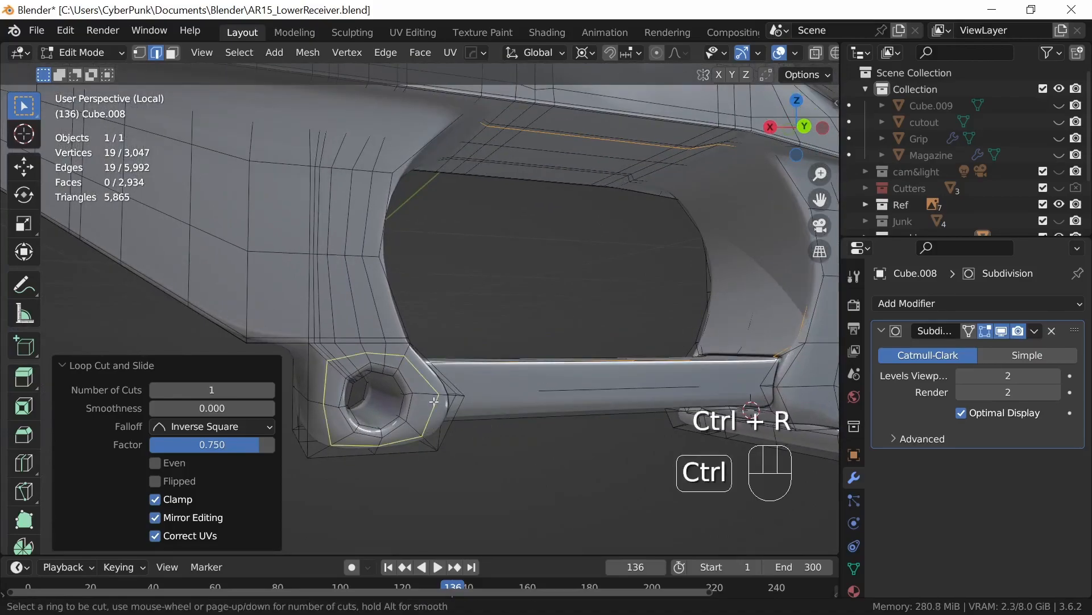
pyautogui.click(418, 403)
pyautogui.click(414, 404)
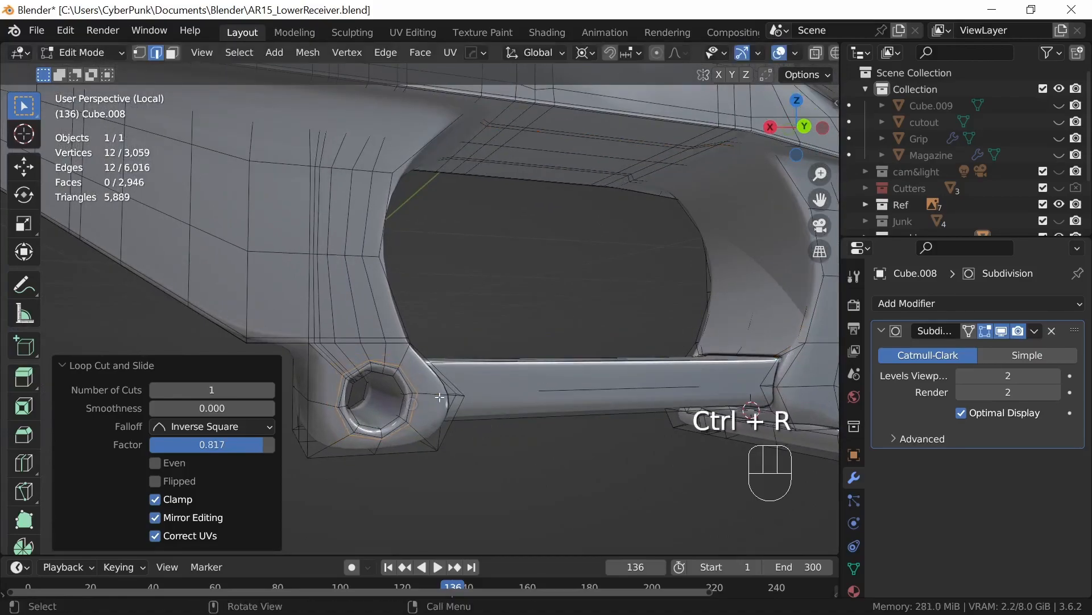
pyautogui.hotkey('ctrl', 'r')
pyautogui.click(435, 404)
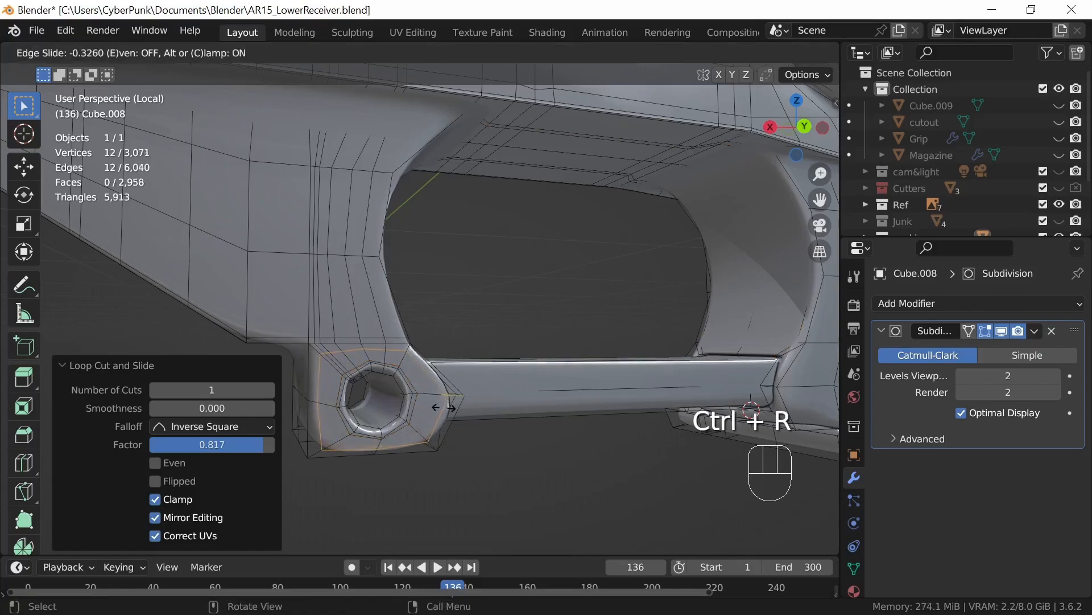
pyautogui.click(449, 406)
pyautogui.moveTo(495, 398); pyautogui.dragTo(519, 415, button='middle')
pyautogui.press('Tab')
pyautogui.press('Tab')
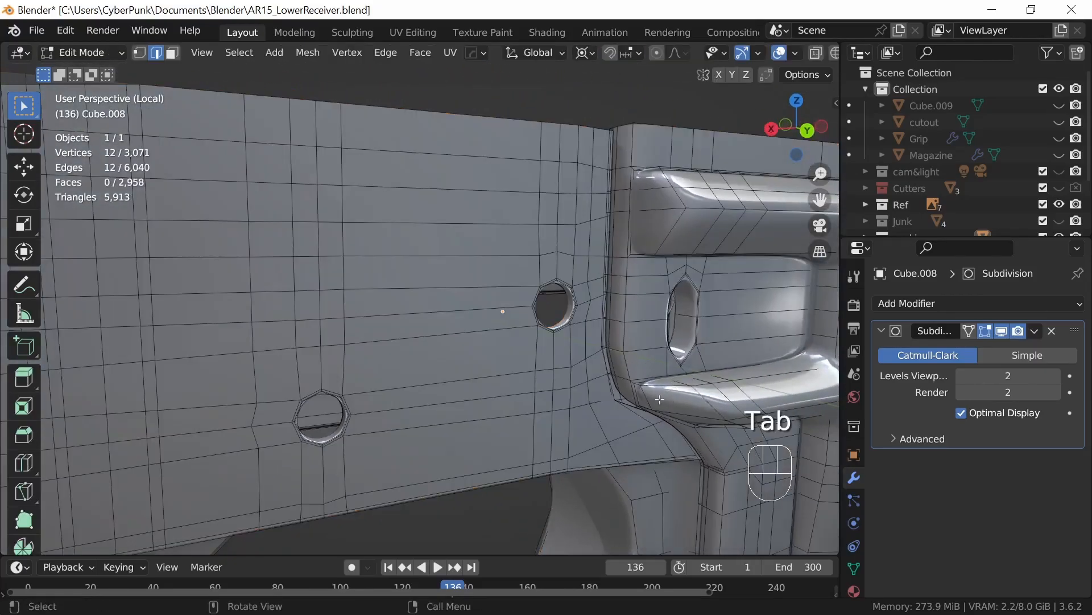
# Step: Slide the vertical edge loop between the front pin hole and the raised magazine well border toward the border by about 0.465
pyautogui.keyDown('shift'); pyautogui.moveTo(654, 367); pyautogui.dragTo(500, 386, button='middle'); pyautogui.keyUp('shift')
pyautogui.moveTo(563, 420); pyautogui.dragTo(566, 371, button='middle')
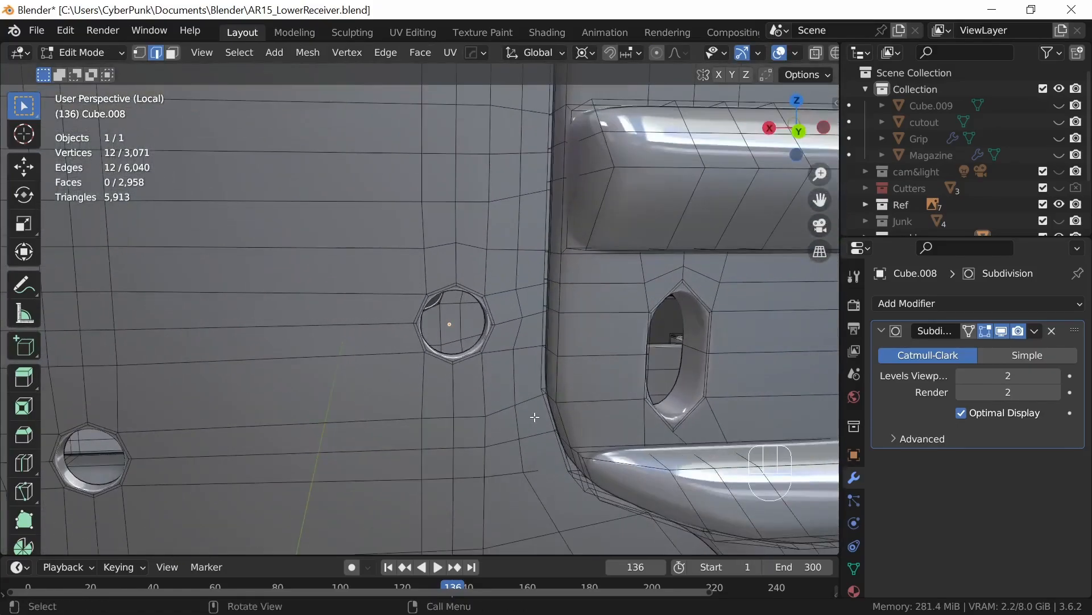
pyautogui.keyDown('alt'); pyautogui.click(547, 446); pyautogui.keyUp('alt')
pyautogui.moveTo(572, 414); pyautogui.dragTo(591, 396, button='middle')
pyautogui.press('g')
pyautogui.press('g')
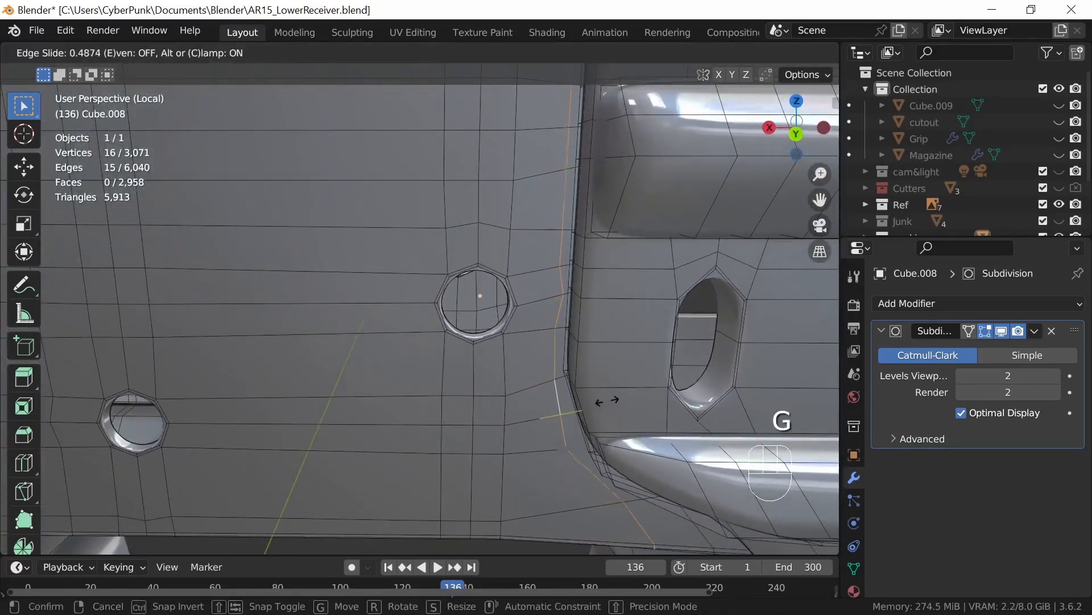
pyautogui.click(607, 401)
pyautogui.moveTo(607, 401); pyautogui.dragTo(628, 418, button='middle')
pyautogui.press('ctrl')
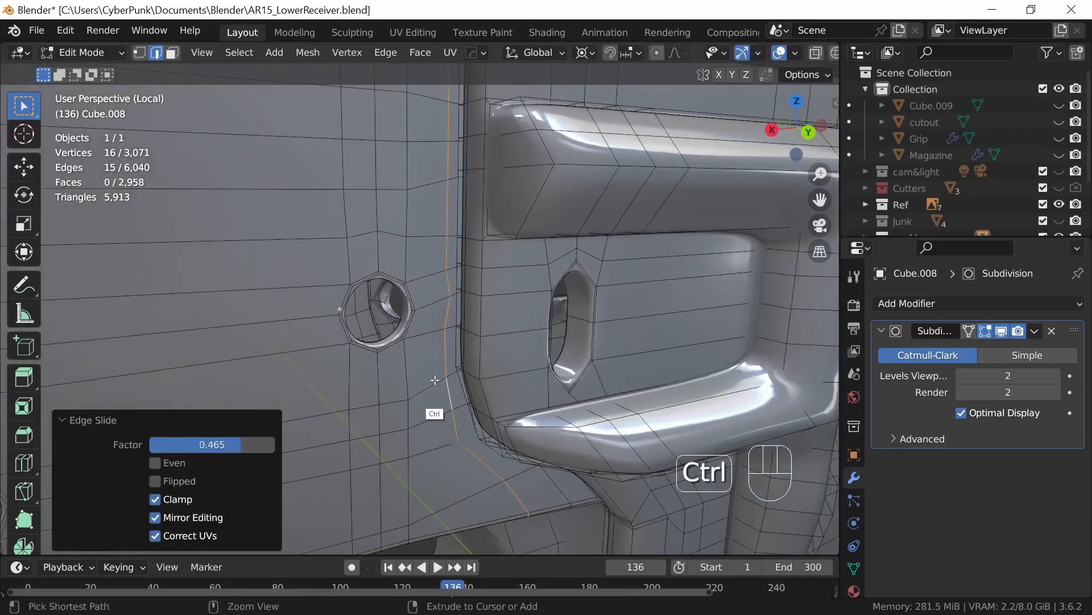
pyautogui.hotkey('ctrl', 'r')
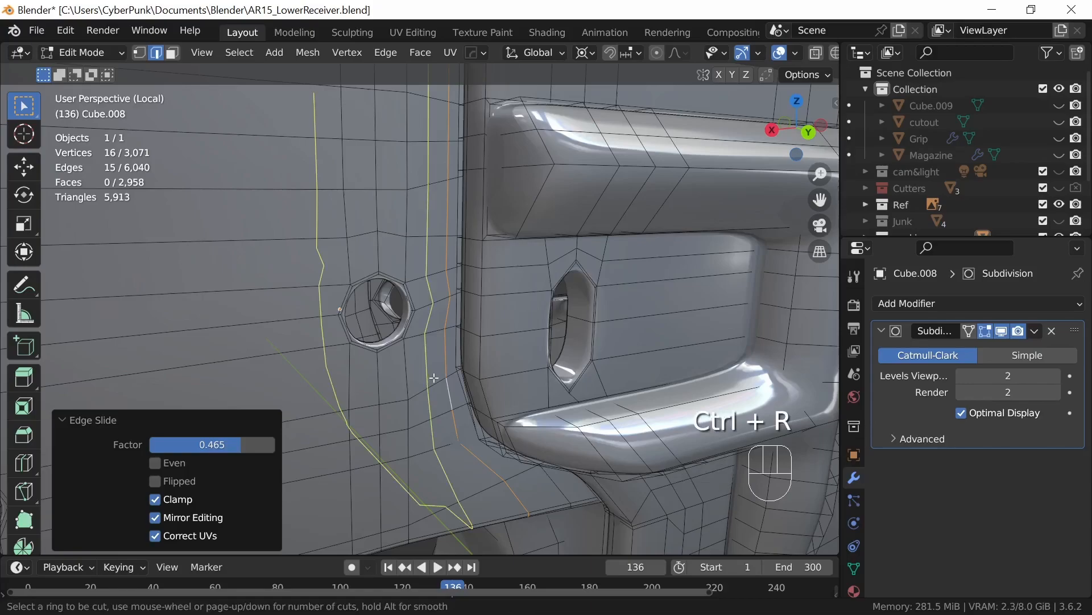
pyautogui.press('Escape')
# Step: Snap the 3D cursor to a vertex on the flat side wall just below the front pin hole
pyautogui.press('1')
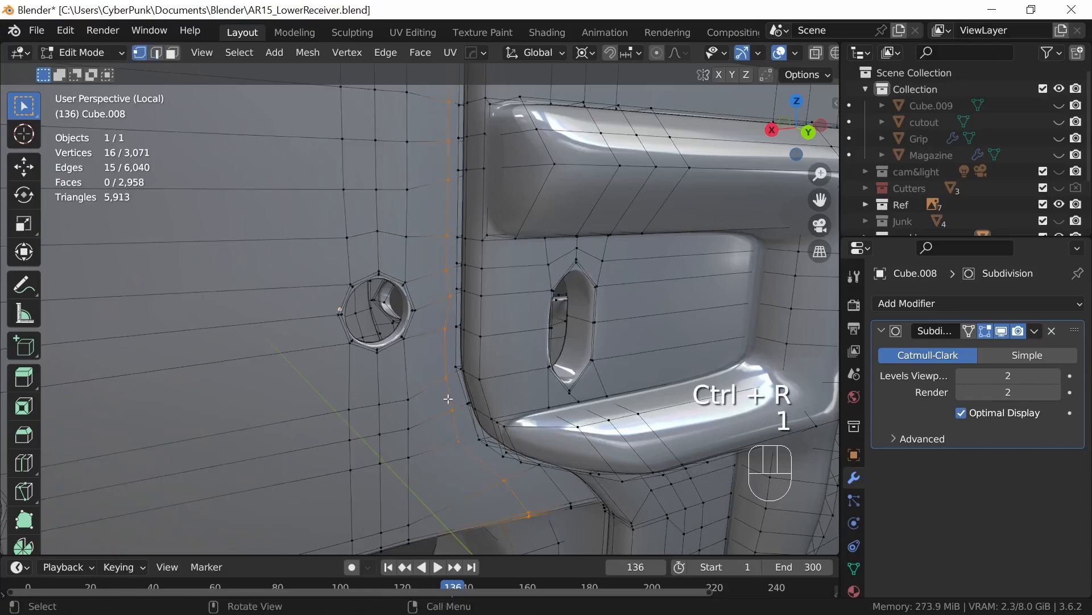
pyautogui.click(353, 418)
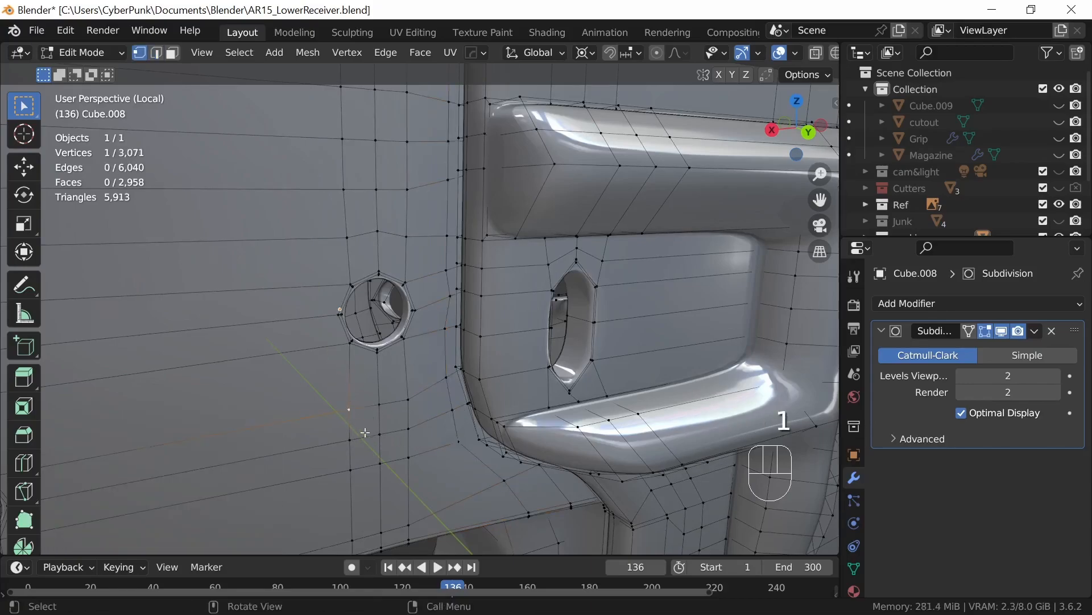
pyautogui.hotkey('shift', 's')
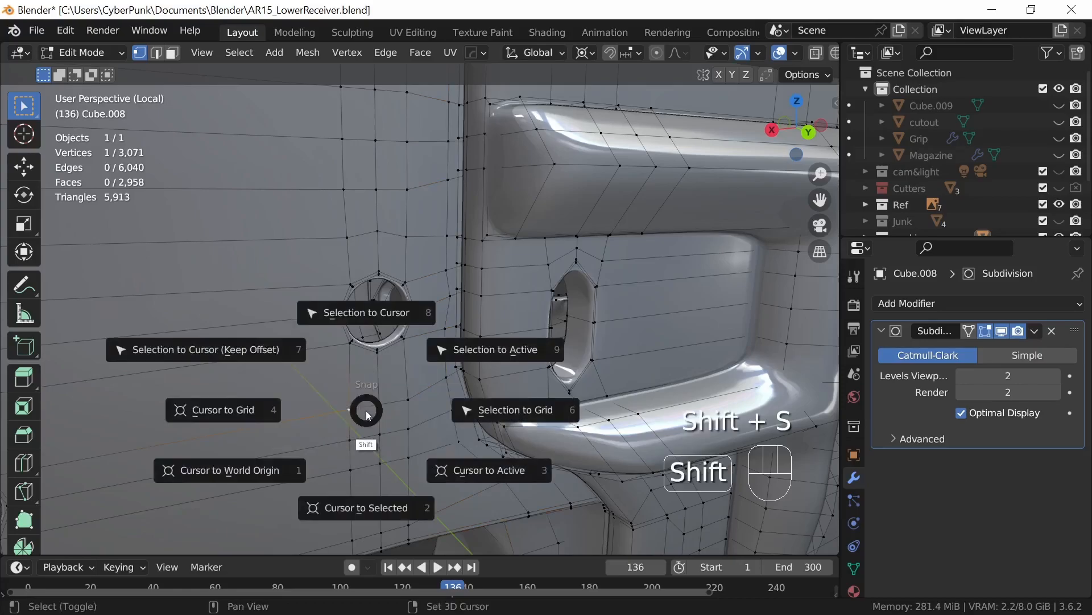
pyautogui.click(377, 507)
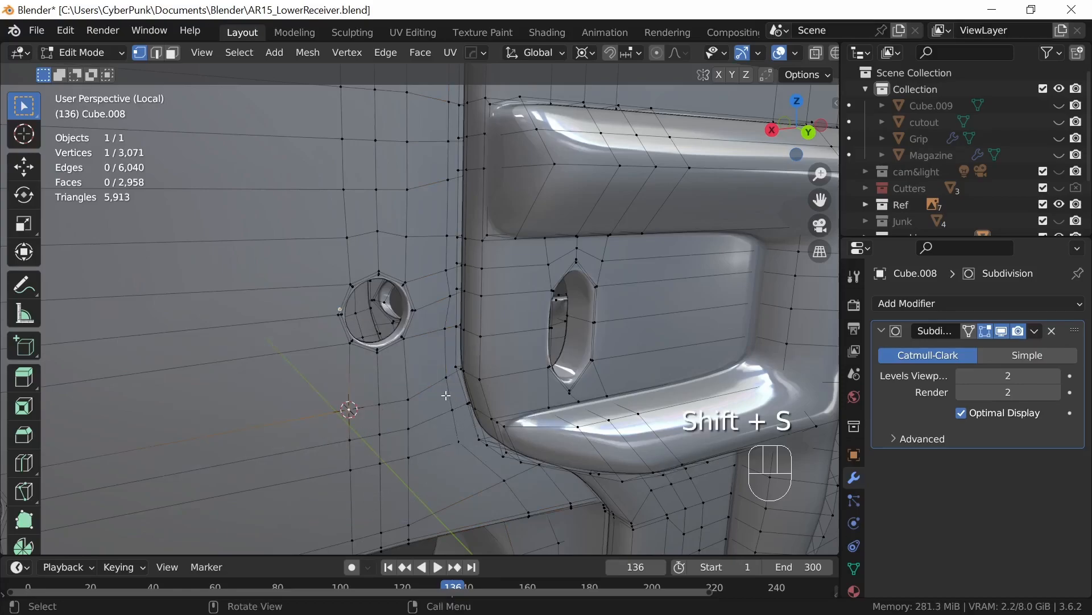
# Step: Add a vertical loop cut between the front pin hole and the raised magazine well border, slid to a factor of about -0.490
pyautogui.keyDown('ctrl'); pyautogui.moveTo(486, 405); pyautogui.dragTo(491, 434, button='middle'); pyautogui.keyUp('ctrl')
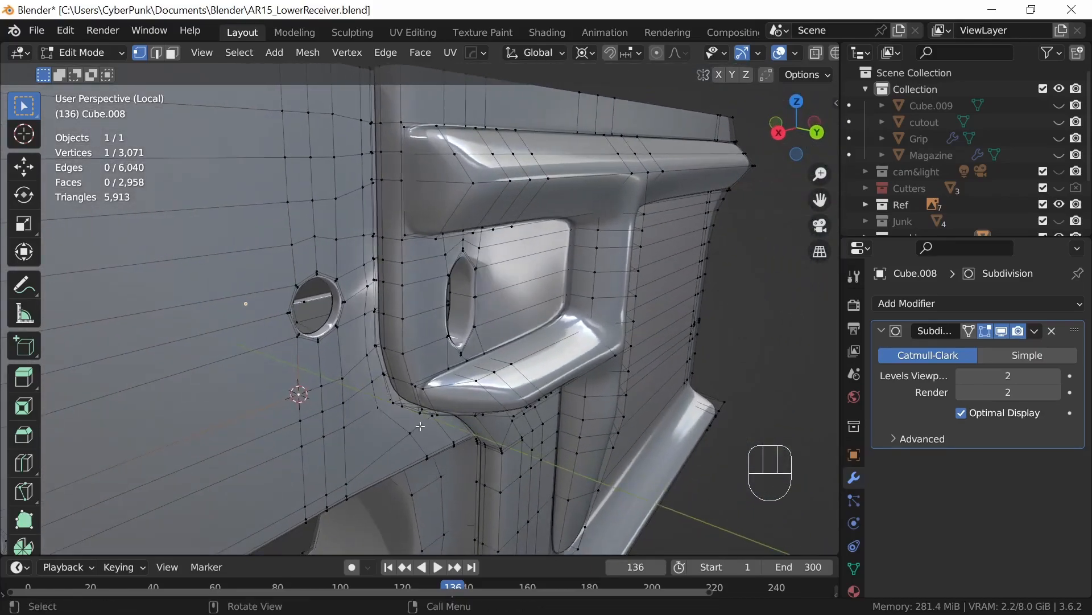
pyautogui.hotkey('ctrl', 'r')
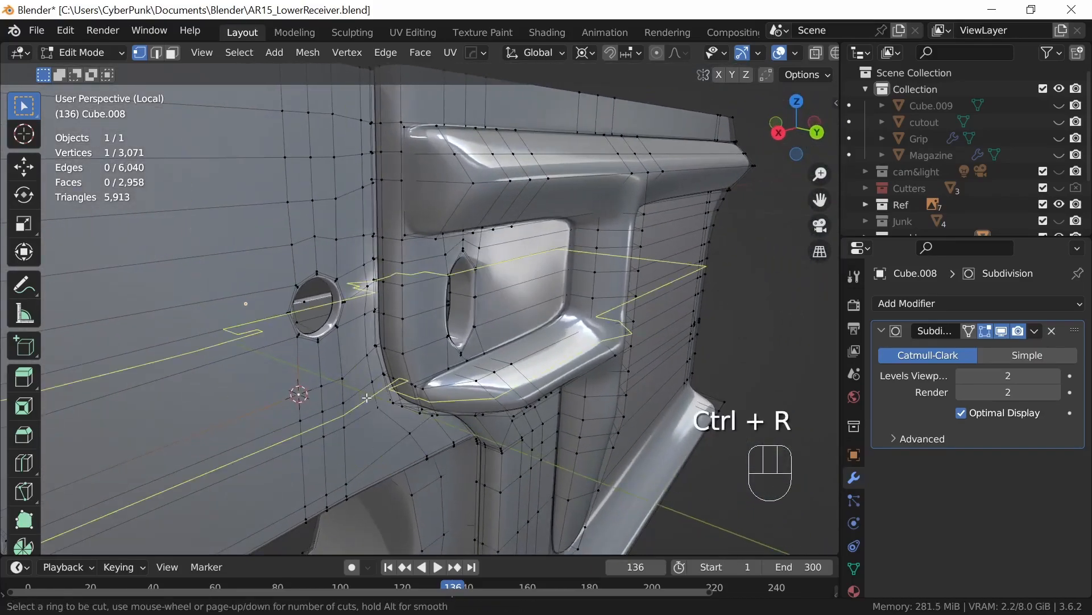
pyautogui.click(365, 393)
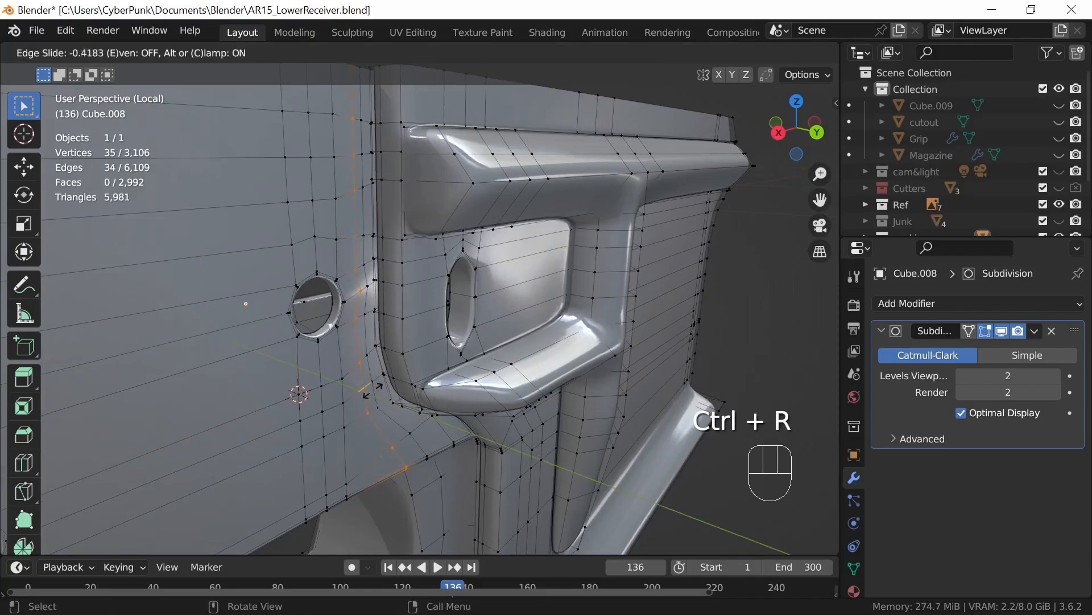
pyautogui.click(373, 391)
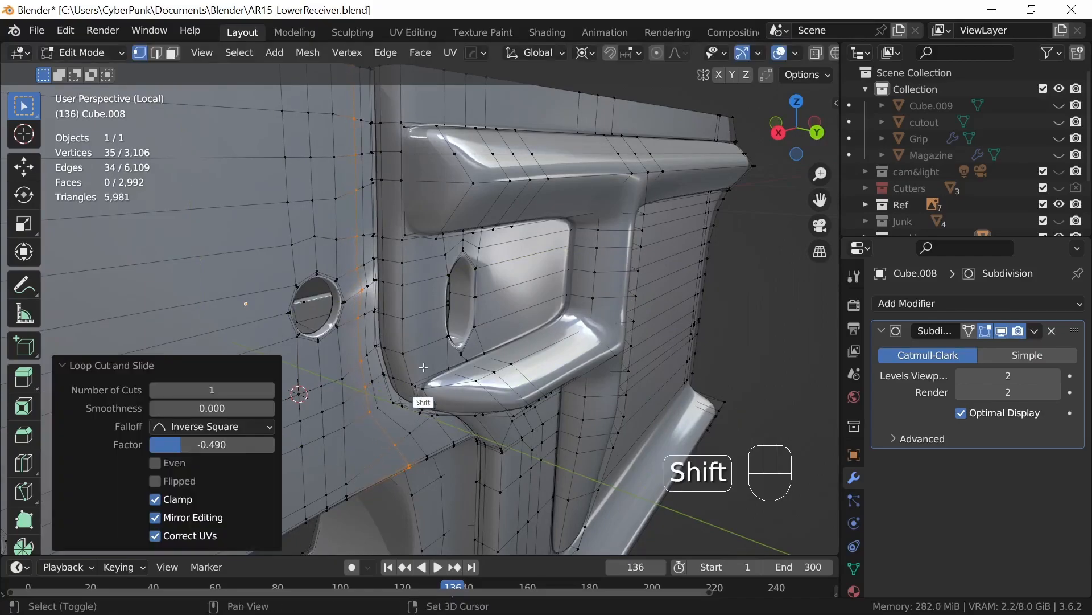
# Step: Select the new vertical loop's vertices down the outer side wall and flatten them to the 3D cursor by scaling Y to 0
pyautogui.keyDown('shift'); pyautogui.moveTo(422, 407); pyautogui.dragTo(423, 454, button='middle'); pyautogui.keyUp('shift')
pyautogui.click(353, 121)
pyautogui.keyDown('shift'); pyautogui.moveTo(446, 490); pyautogui.dragTo(395, 303, button='middle'); pyautogui.keyUp('shift')
pyautogui.moveTo(404, 392); pyautogui.dragTo(423, 322, button='middle')
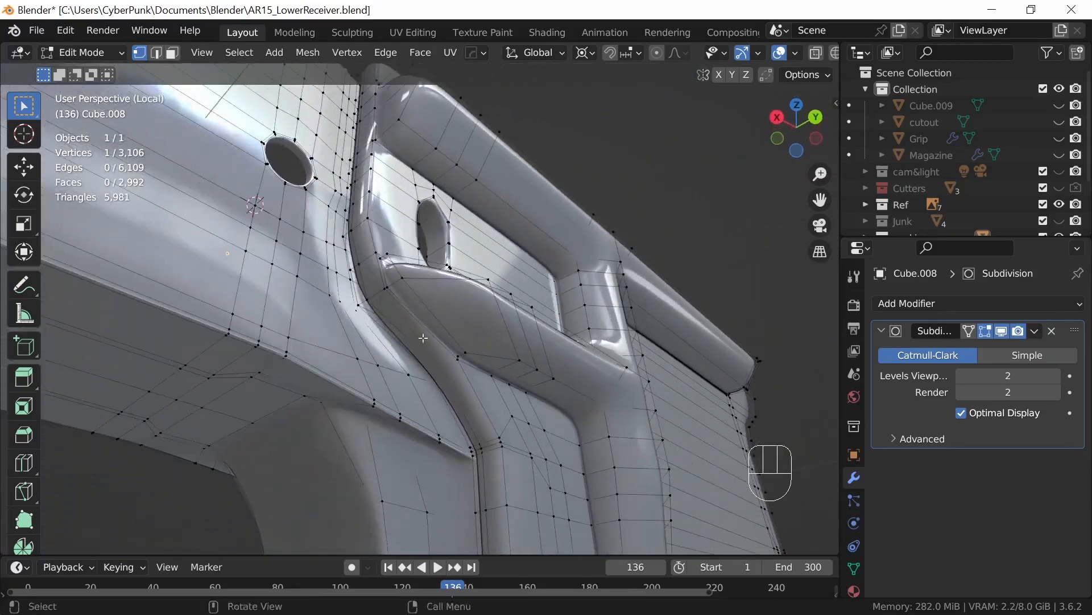
pyautogui.keyDown('ctrl'); pyautogui.click(376, 410); pyautogui.keyUp('ctrl')
pyautogui.moveTo(418, 429); pyautogui.dragTo(458, 403, button='middle')
pyautogui.write('sy')
pyautogui.write('0')
pyautogui.press('Return')
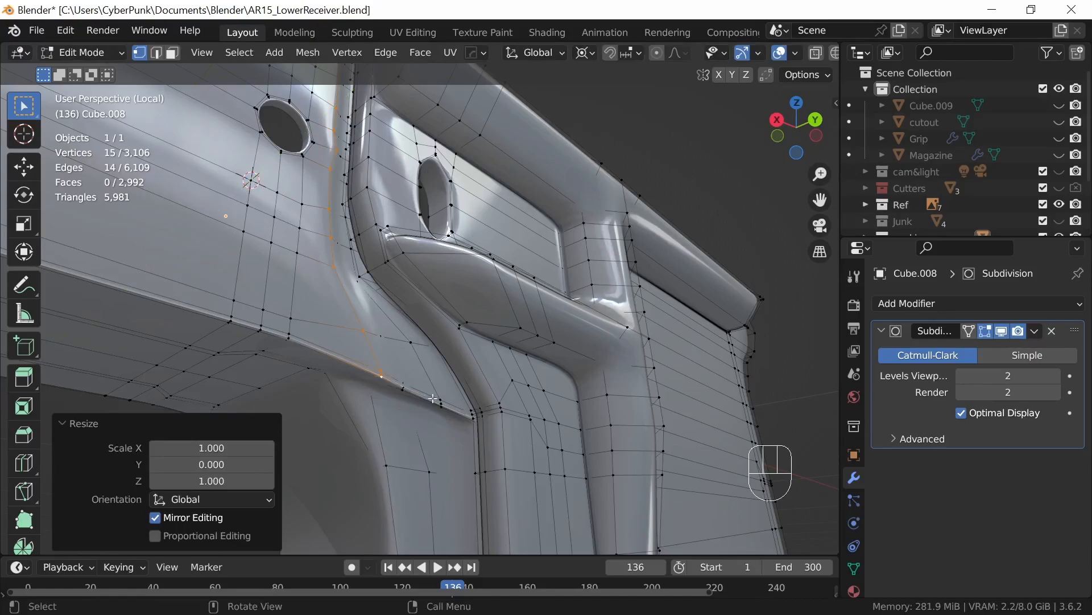
# Step: Examine the smoothed surface between the front pin hole and the magazine well border in Object Mode
pyautogui.moveTo(457, 426); pyautogui.dragTo(437, 453, button='middle')
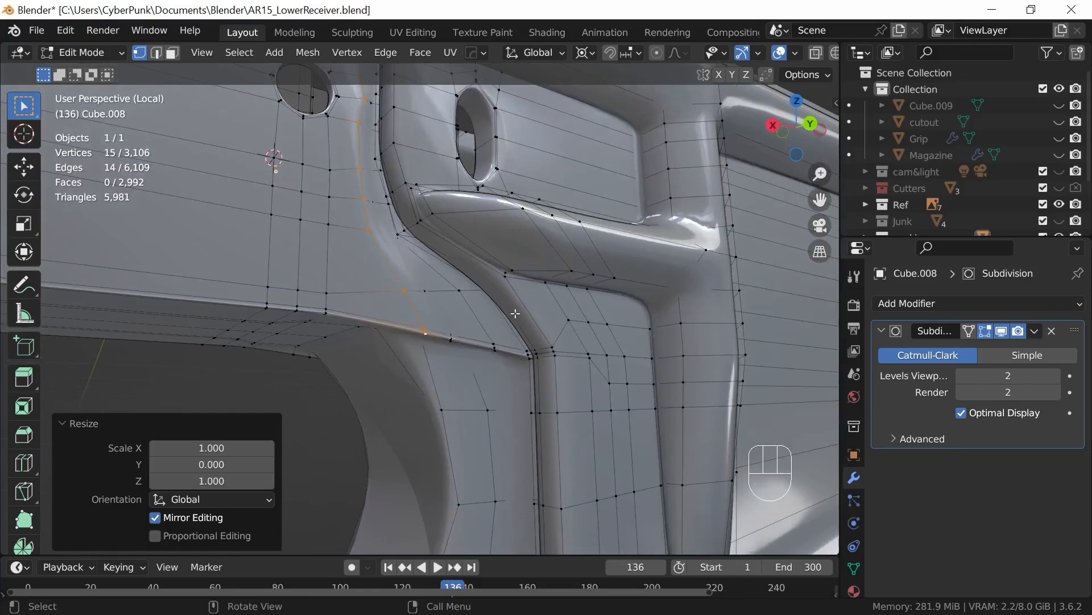
pyautogui.moveTo(517, 375); pyautogui.dragTo(512, 329, button='middle')
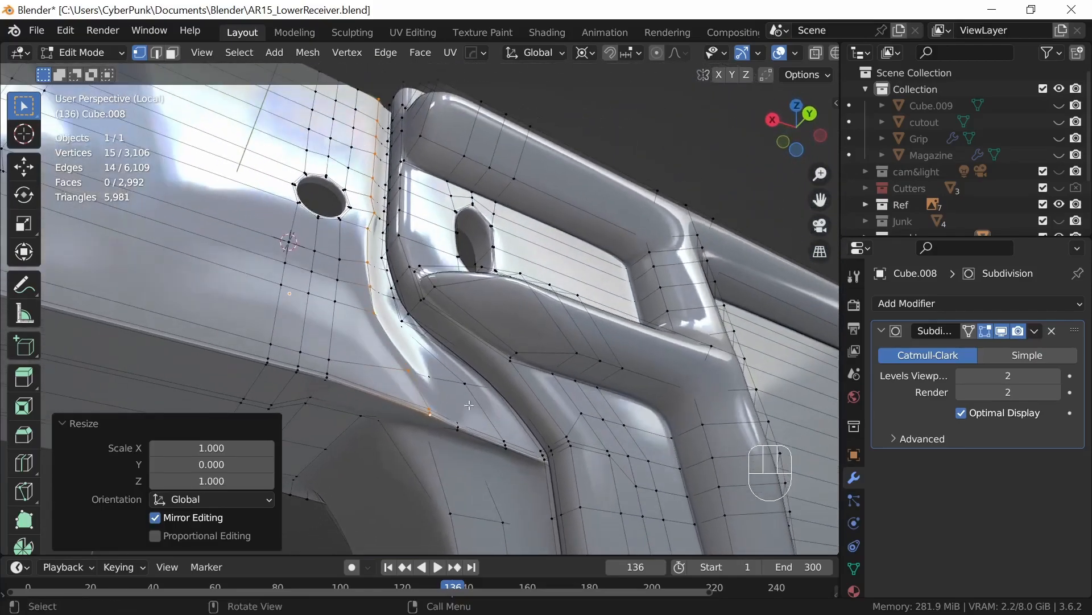
pyautogui.press('Tab')
pyautogui.moveTo(467, 373); pyautogui.dragTo(447, 370, button='middle')
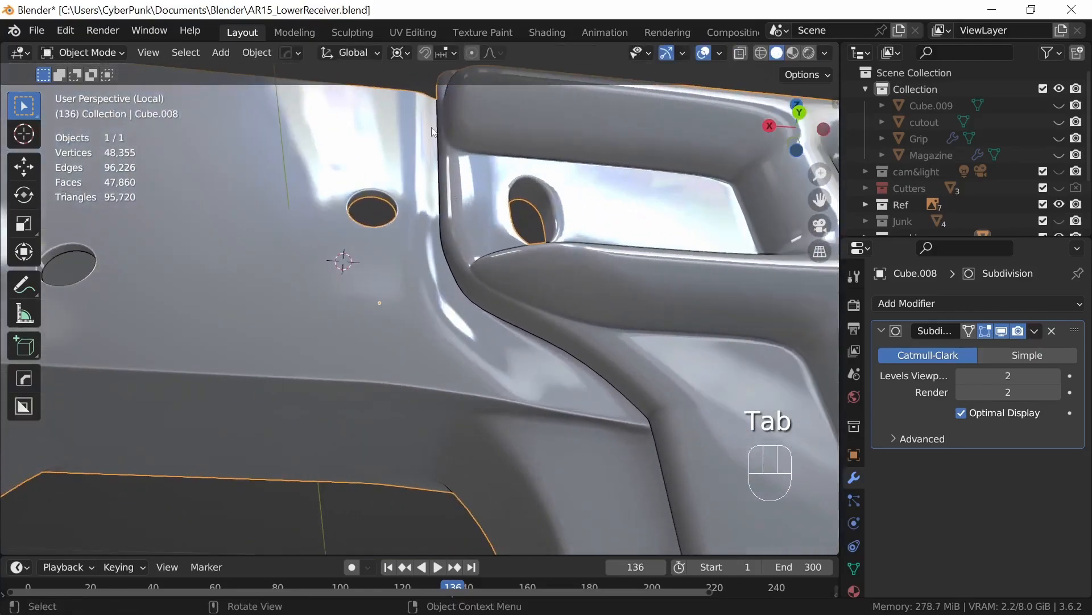
pyautogui.moveTo(547, 378); pyautogui.dragTo(630, 400, button='middle')
pyautogui.moveTo(374, 162); pyautogui.dragTo(411, 405, button='middle')
pyautogui.keyDown('shift'); pyautogui.moveTo(411, 405); pyautogui.dragTo(580, 439, button='middle'); pyautogui.keyUp('shift')
# Step: Snap the 3D cursor to a vertex on the opposite side's flat wall, just above the front pin hole
pyautogui.press('Tab')
pyautogui.moveTo(580, 439); pyautogui.dragTo(563, 456, button='middle')
pyautogui.moveTo(563, 455); pyautogui.dragTo(523, 418, button='middle')
pyautogui.click(445, 325)
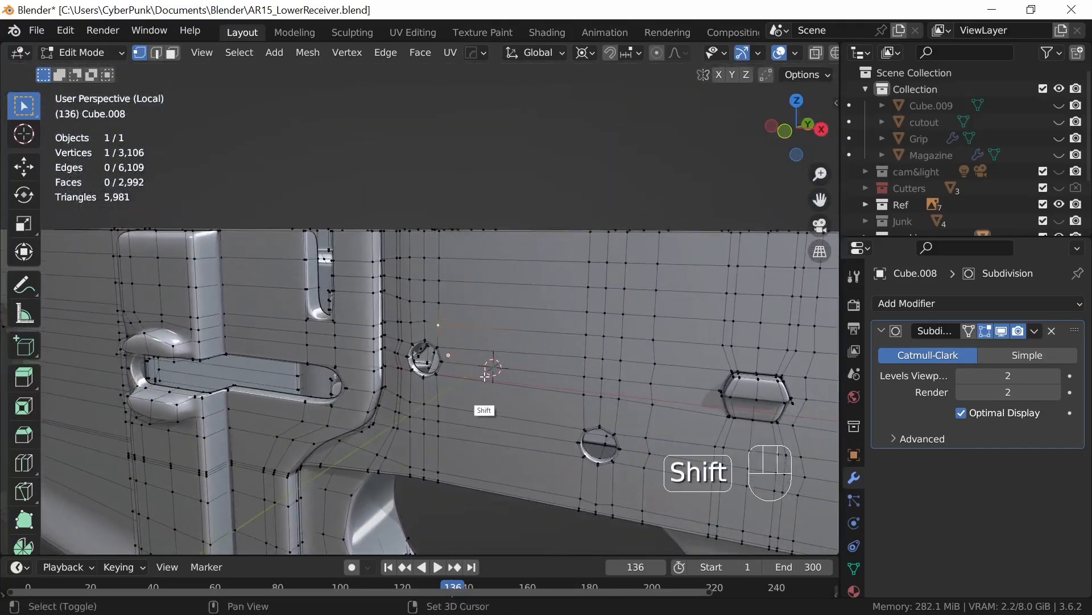
pyautogui.hotkey('shift', 's')
pyautogui.click(482, 456)
# Step: Select the vertical loop beside the magazine well border on this side and flatten it to the 3D cursor by scaling Y to 0
pyautogui.moveTo(482, 456); pyautogui.dragTo(598, 197, button='middle')
pyautogui.scroll(3, 482, 430)
pyautogui.moveTo(519, 322); pyautogui.dragTo(548, 363, button='middle')
pyautogui.keyDown('ctrl'); pyautogui.click(516, 212); pyautogui.keyUp('ctrl')
pyautogui.press('s')
pyautogui.press('y')
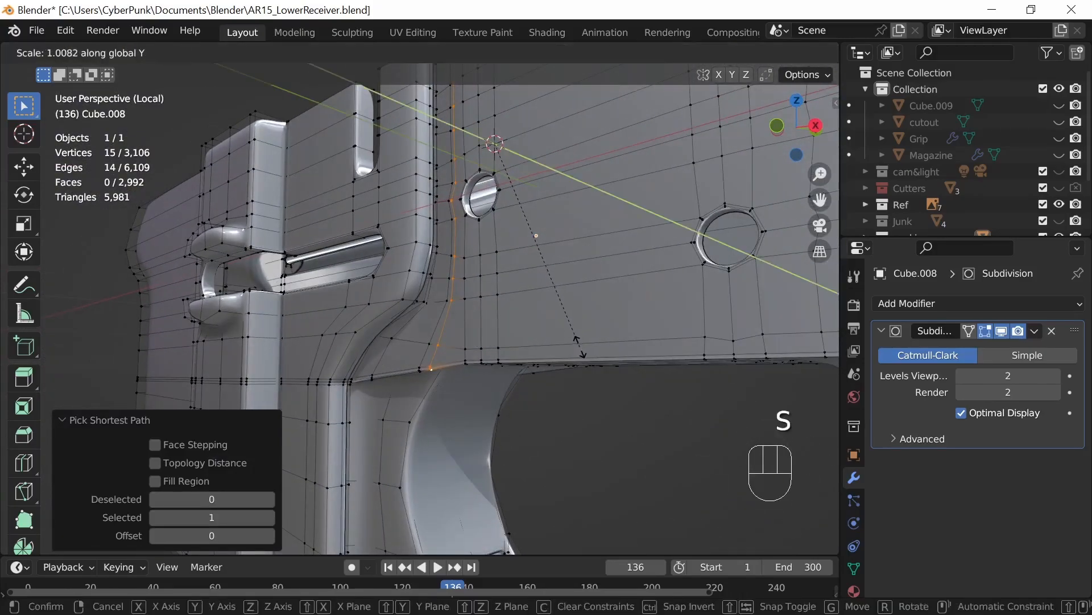
pyautogui.press('Return')
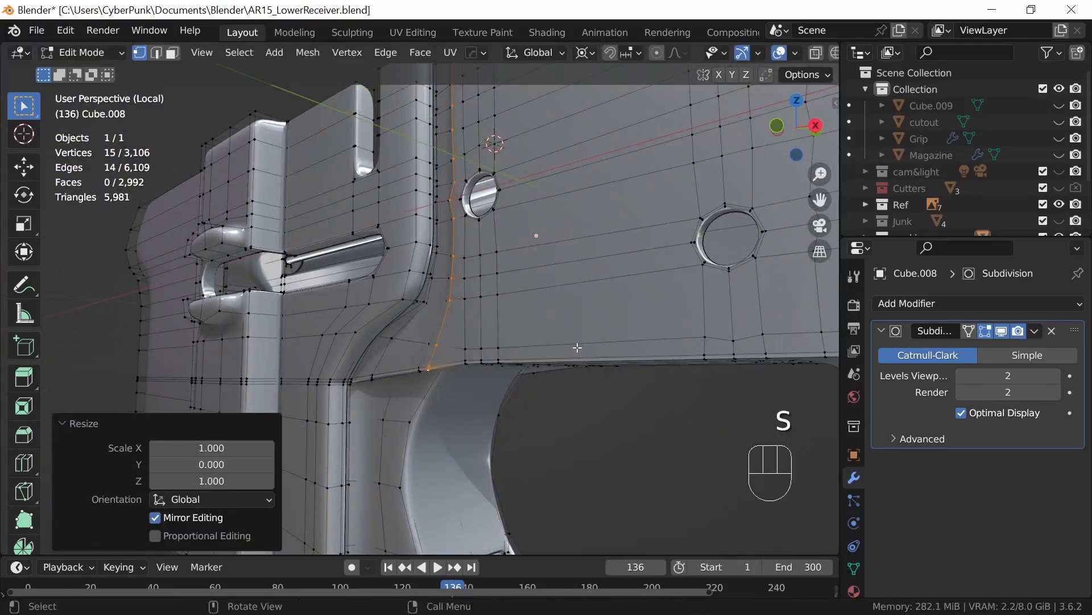
# Step: Check the flattened side's smoothing, return to Object Mode and exit local view to show the whole receiver with its parts
pyautogui.press('Tab')
pyautogui.scroll(4, 576, 349)
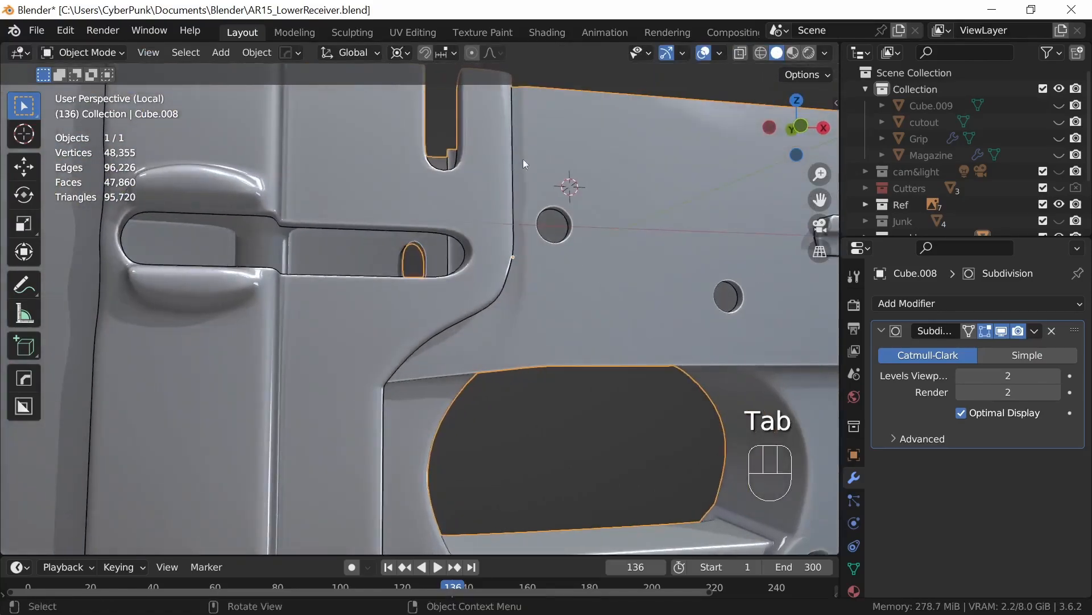
pyautogui.moveTo(427, 405); pyautogui.dragTo(534, 364, button='middle')
pyautogui.press('Tab')
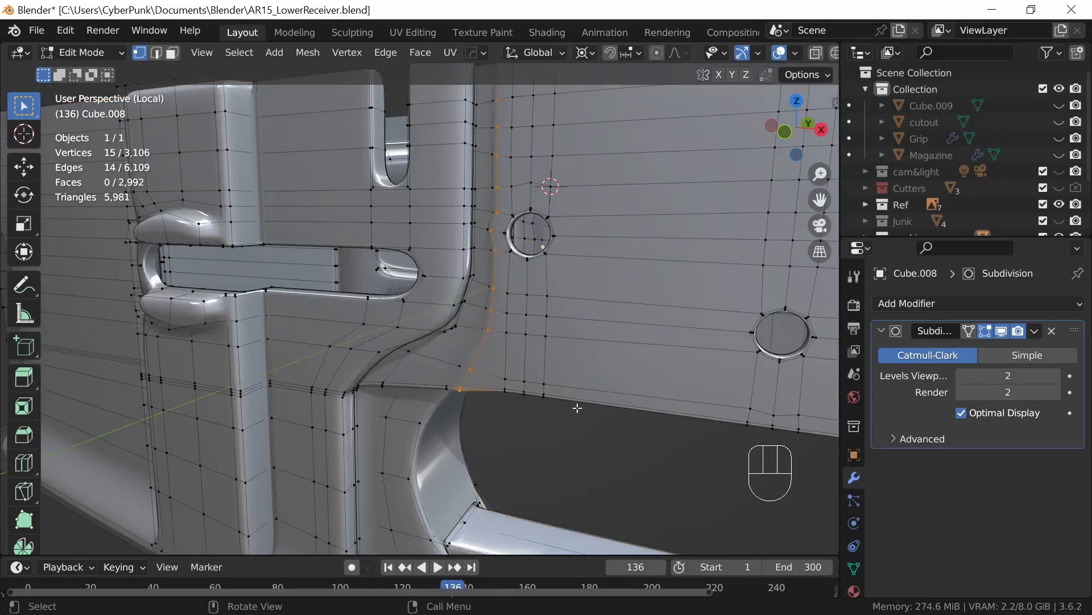
pyautogui.moveTo(572, 404); pyautogui.dragTo(618, 446, button='middle')
pyautogui.press('Tab')
pyautogui.press('/')
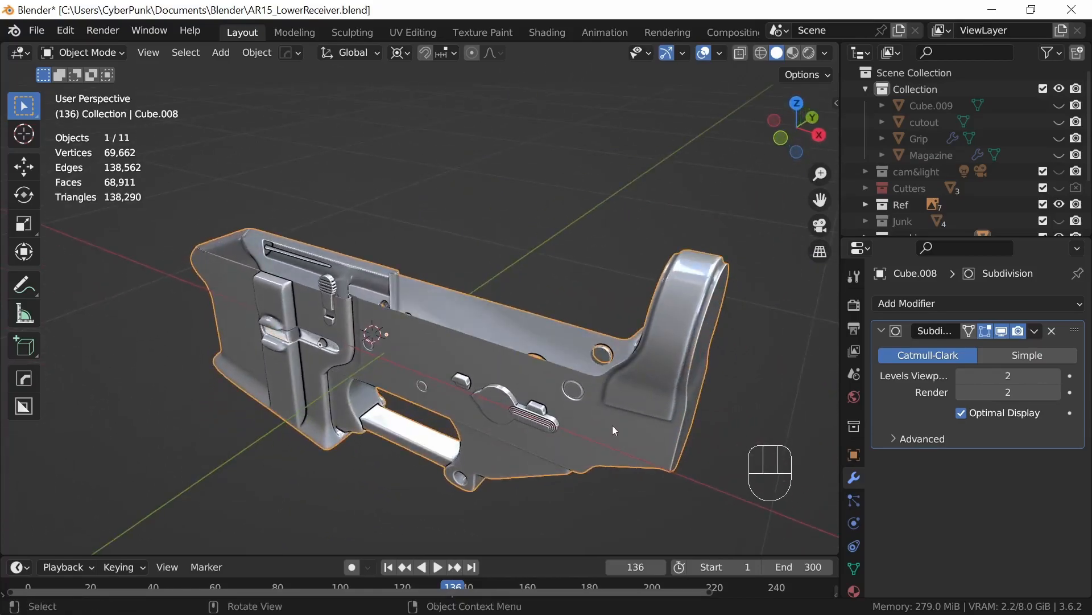